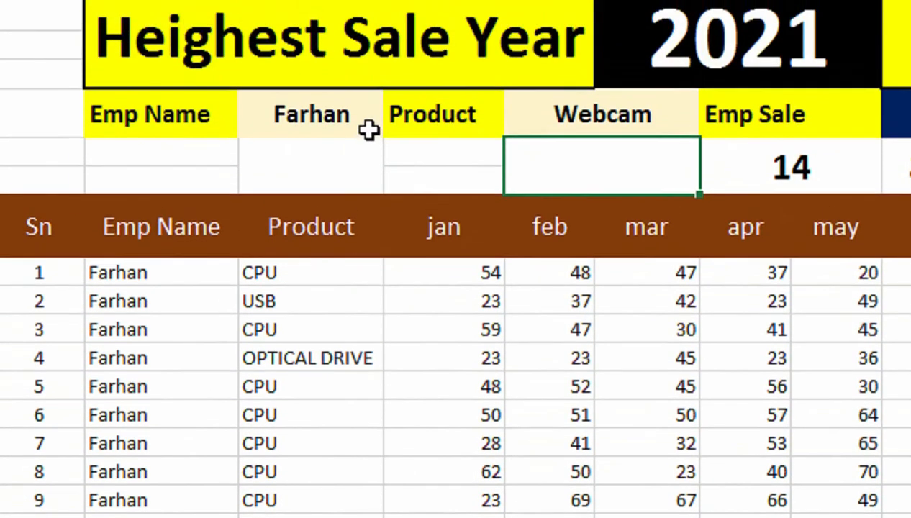
# View the employee choices offered by the Emp Name drop-down in C4
pyautogui.click(372, 46)
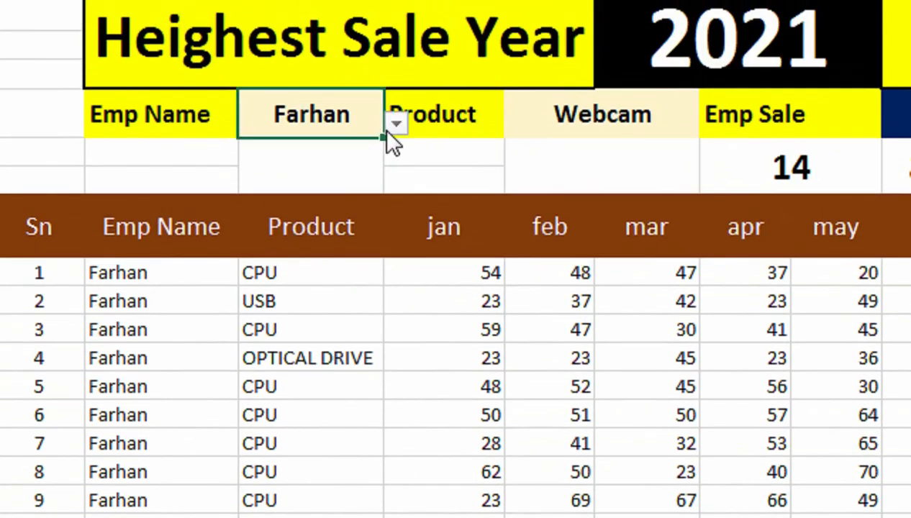
pyautogui.click(396, 41)
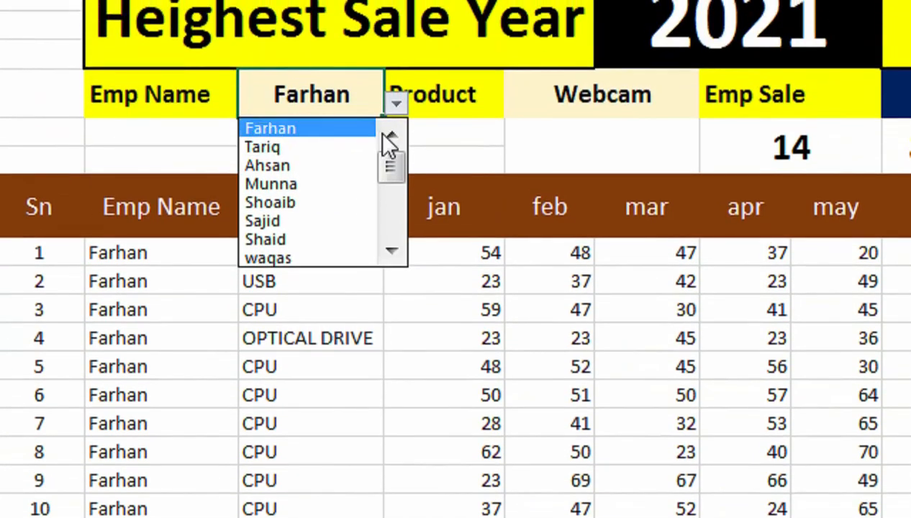
pyautogui.click(373, 127)
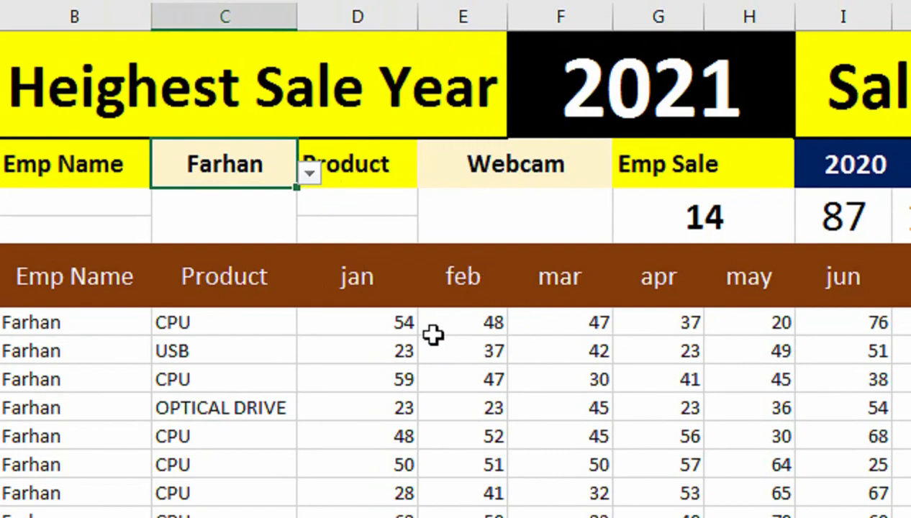
# Clear the Emp Name selection in C4 and the Product selection in E4
pyautogui.press('Delete')
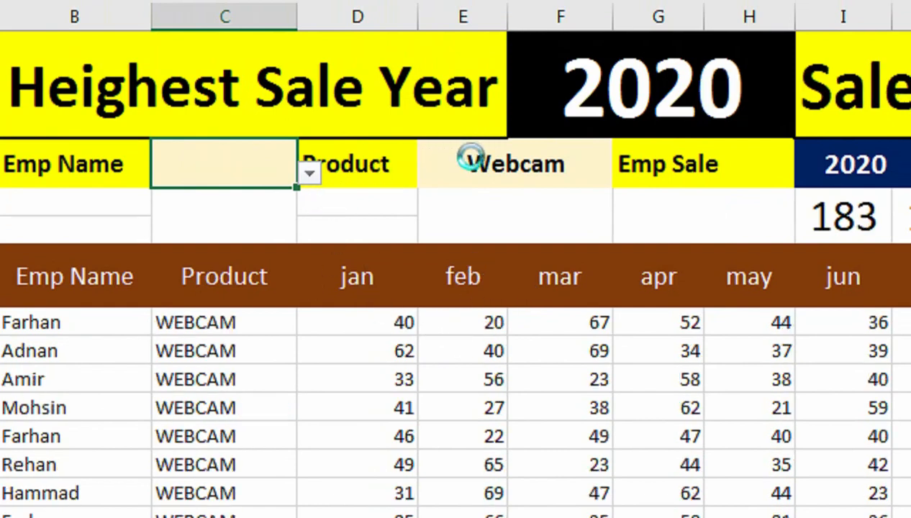
pyautogui.click(483, 161)
pyautogui.press('Delete')
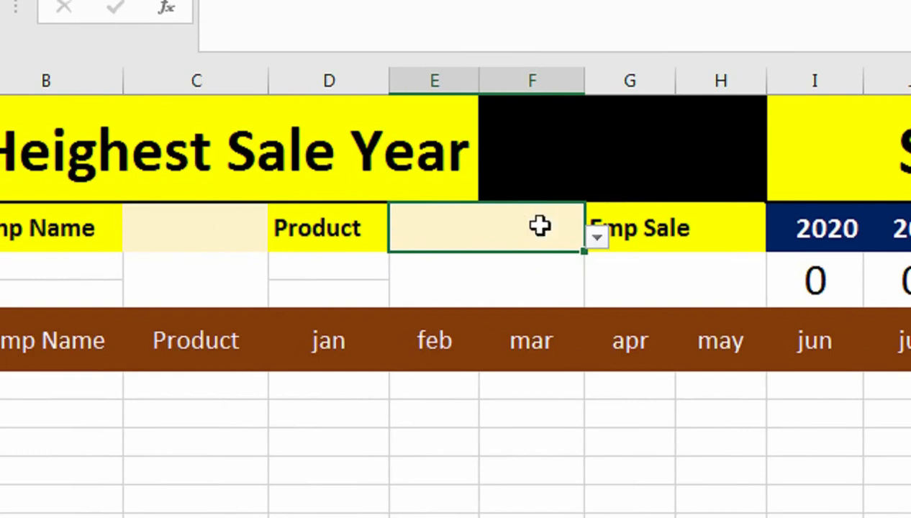
# Set the Product selection in E4 to Cpu from its list
pyautogui.click(608, 243)
pyautogui.click(559, 226)
pyautogui.click(596, 237)
pyautogui.click(585, 263)
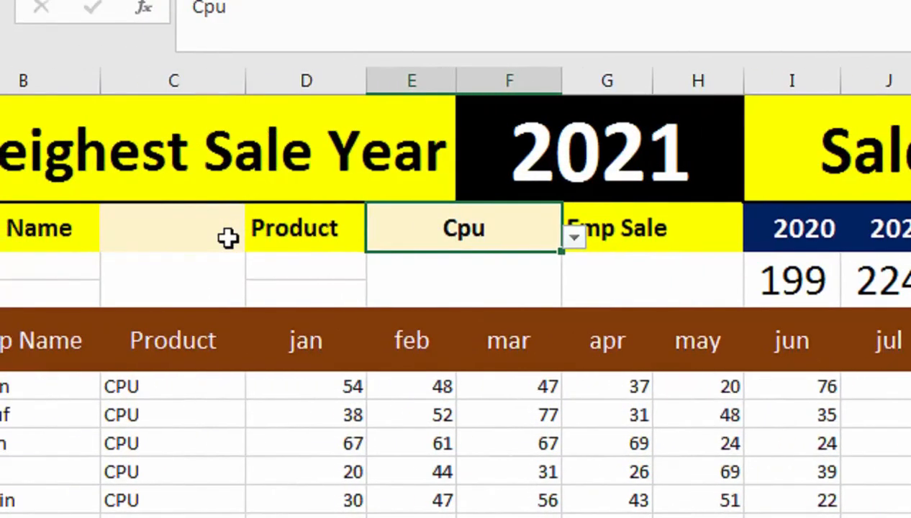
# Choose the first employee in the Emp Name list in C4
pyautogui.click(228, 236)
pyautogui.click(248, 236)
pyautogui.click(234, 261)
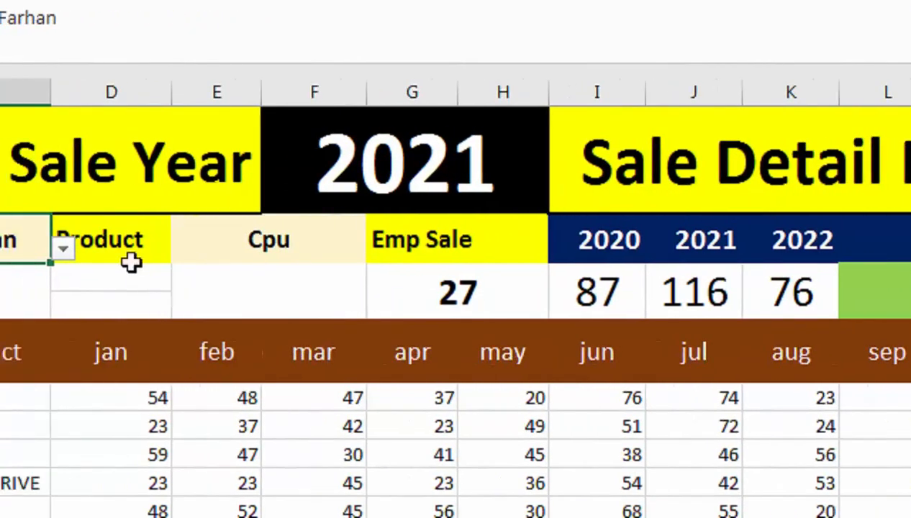
# Clear the Emp Name selection in C4 and set the Product selection in E4 to Usb
pyautogui.press('Delete')
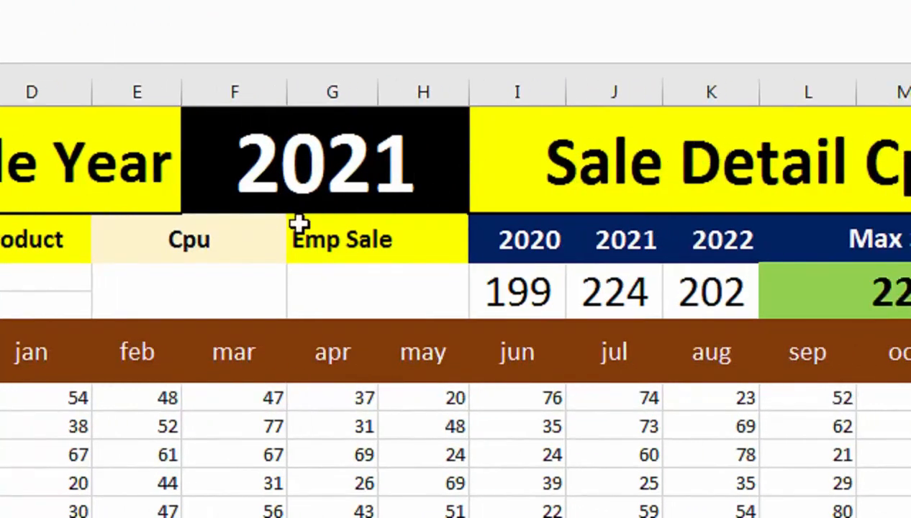
pyautogui.click(281, 257)
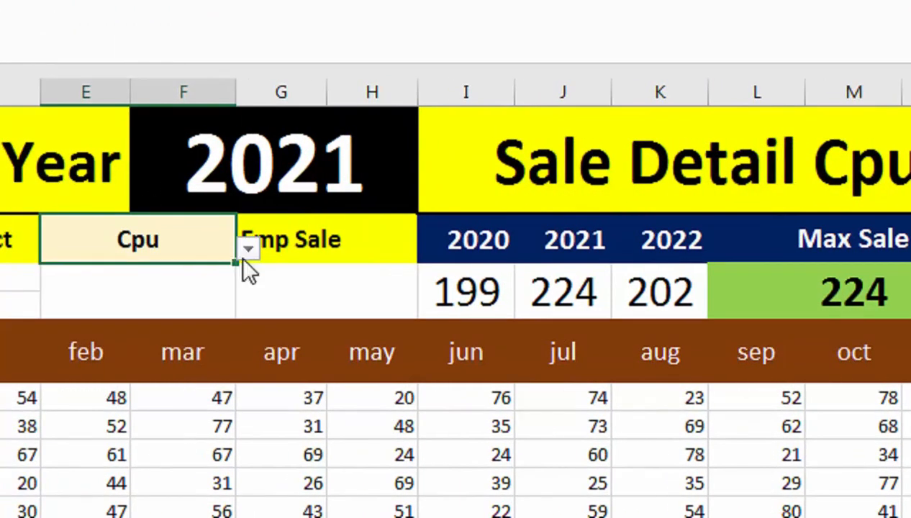
pyautogui.click(245, 248)
pyautogui.click(228, 392)
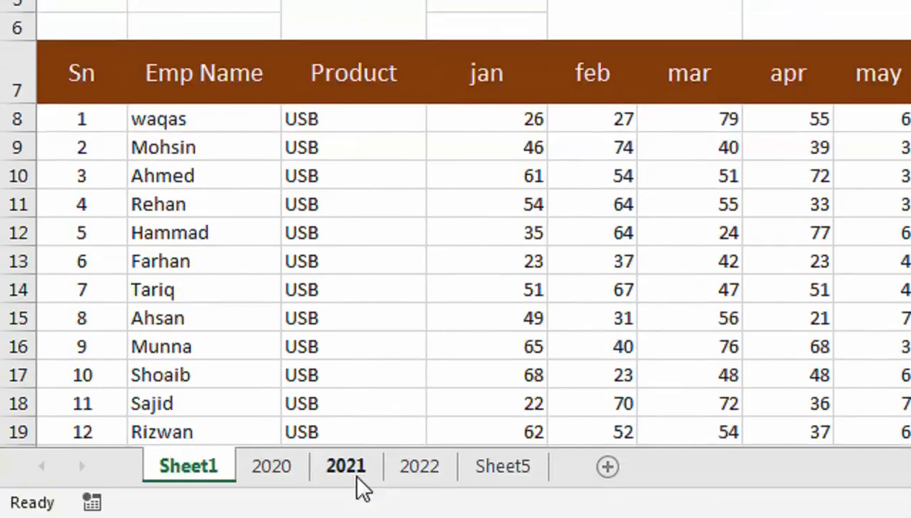
# Look at the sales data on the 2021 sheet and return to the year headings on Sheet1
pyautogui.click(348, 471)
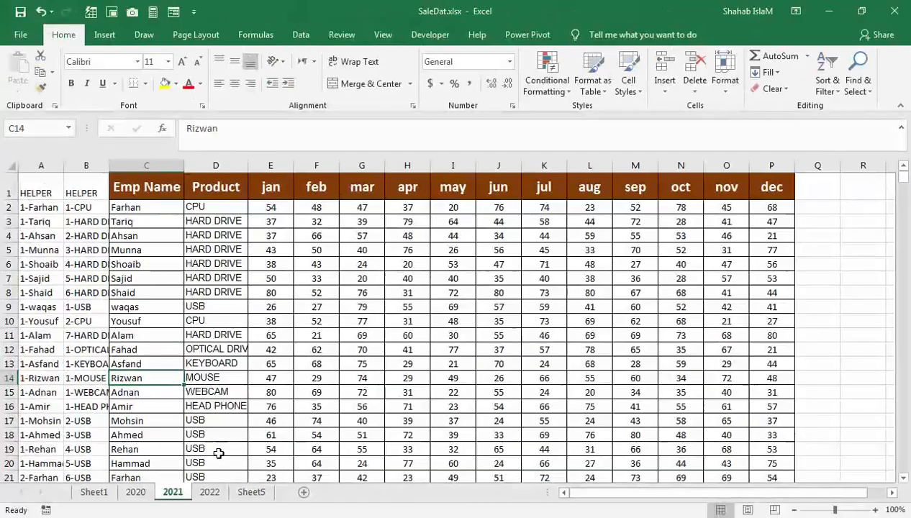
pyautogui.click(94, 492)
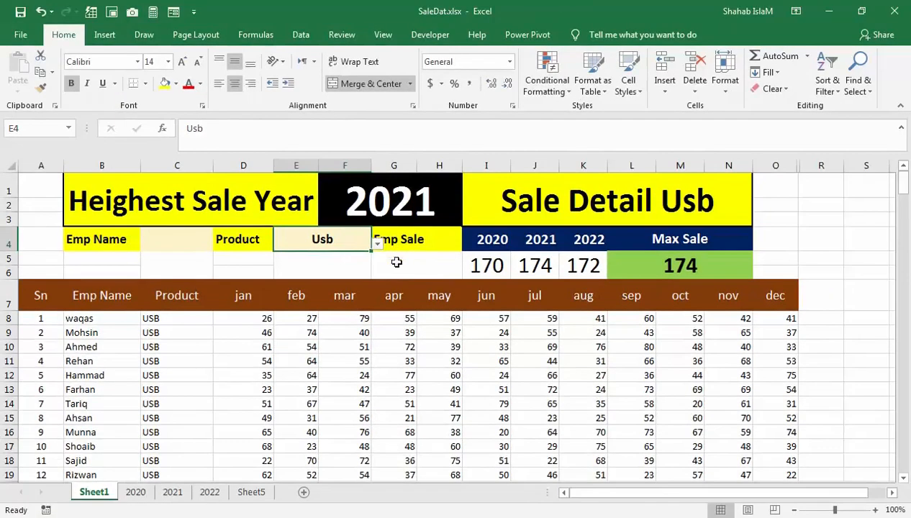
pyautogui.click(609, 231)
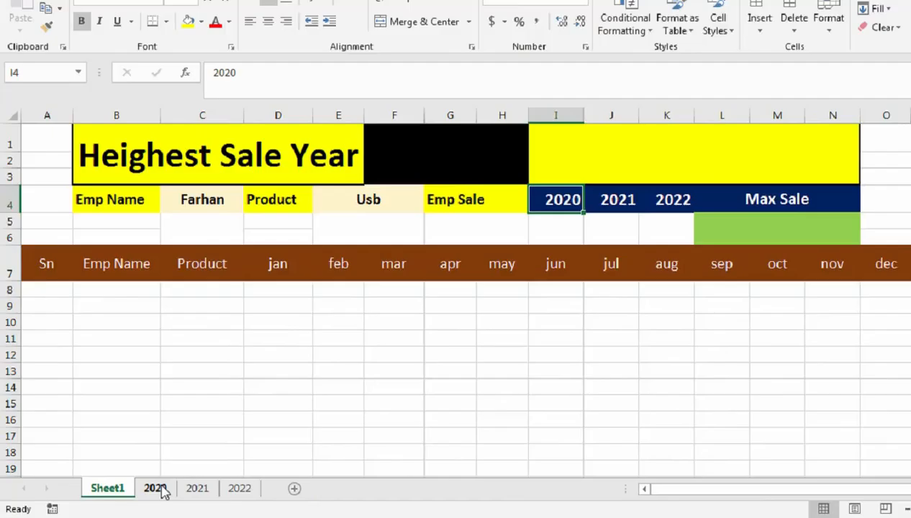
# Look through the yearly data sheets 2020, 2021 and 2022
pyautogui.click(286, 469)
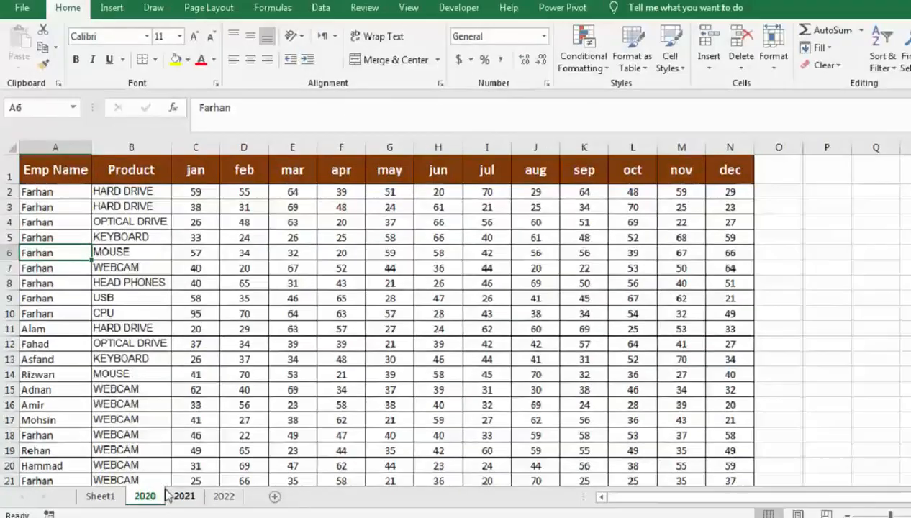
pyautogui.click(172, 491)
pyautogui.click(198, 492)
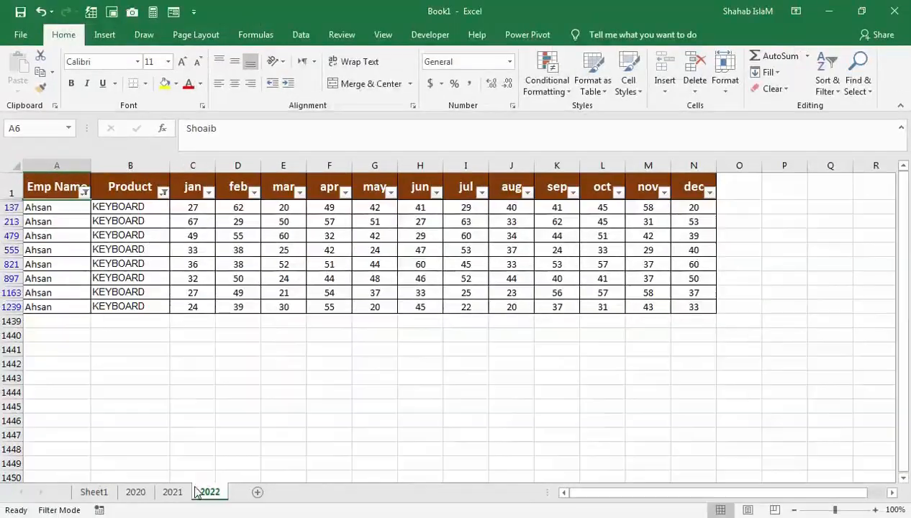
# Turn off the filter on the 2022 sheet's data table
pyautogui.click(827, 85)
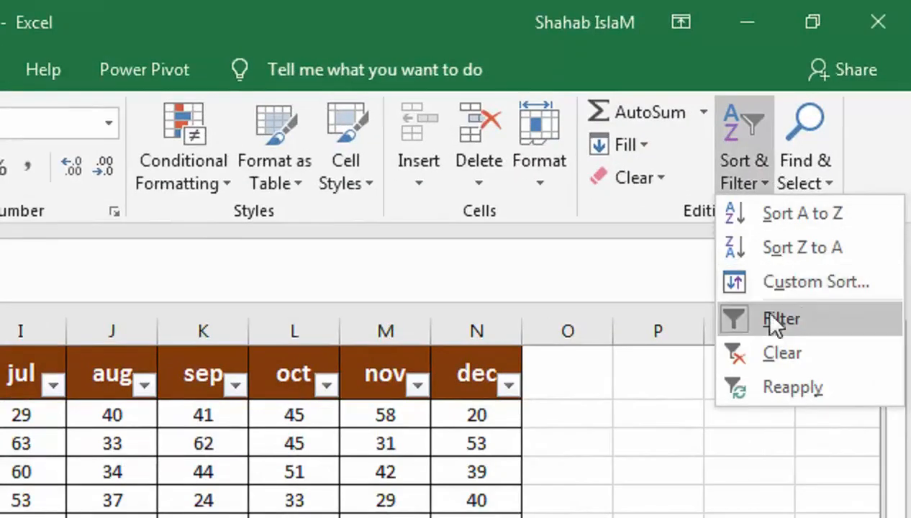
pyautogui.click(843, 159)
pyautogui.click(15, 438)
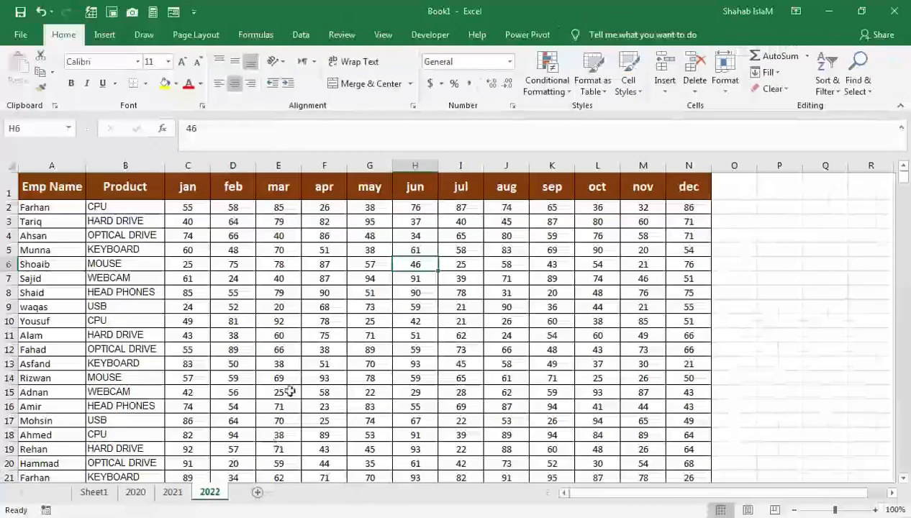
# Return to Sheet1 and examine the empty result cells for highest sale year, 2020 sales and employee sale
pyautogui.click(95, 491)
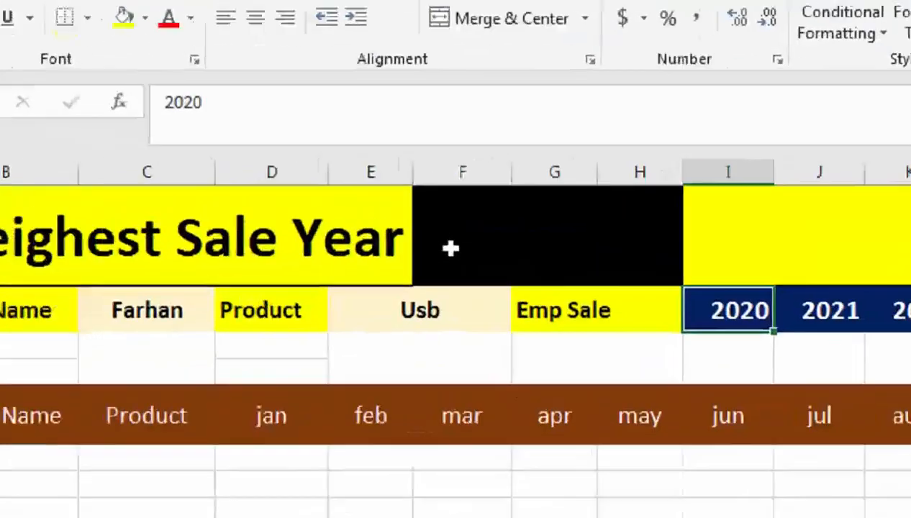
pyautogui.click(361, 200)
pyautogui.click(711, 385)
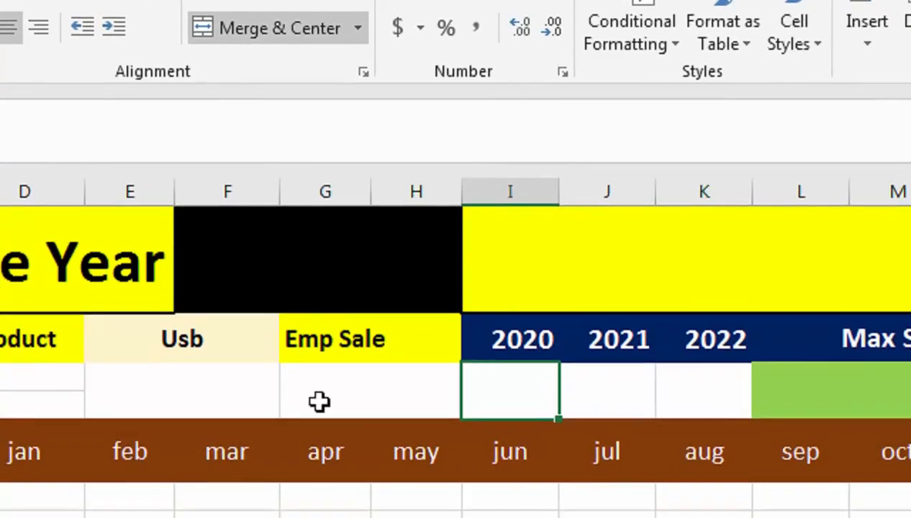
pyautogui.click(317, 394)
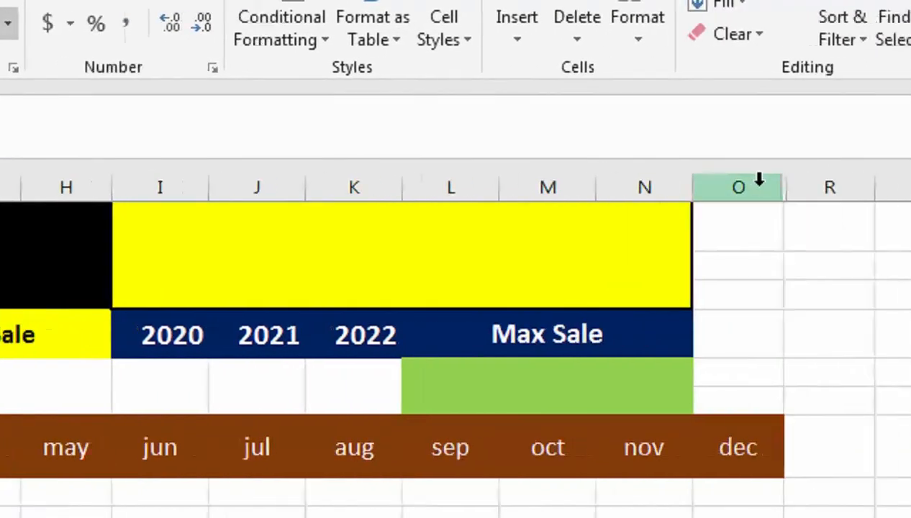
# Unhide columns P and Q between columns O and R on Sheet1
pyautogui.moveTo(760, 181); pyautogui.dragTo(714, 187)
pyautogui.rightClick(716, 188)
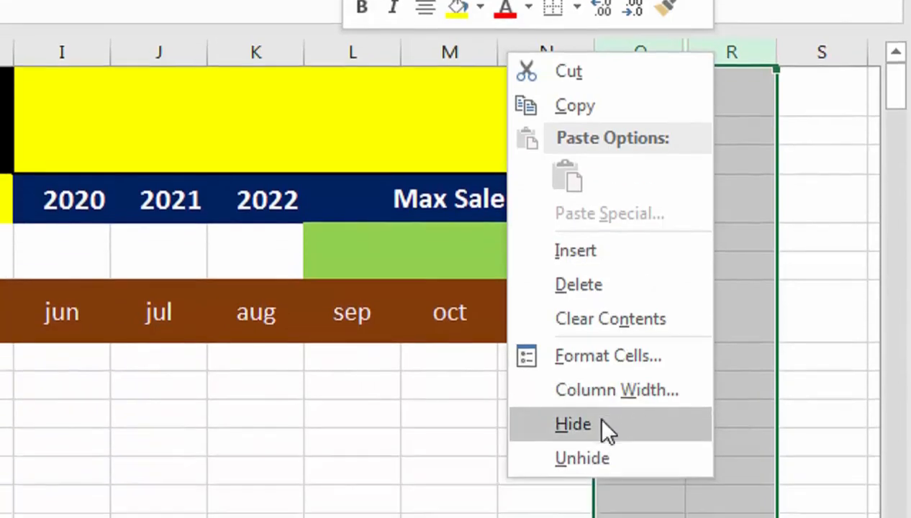
pyautogui.click(604, 427)
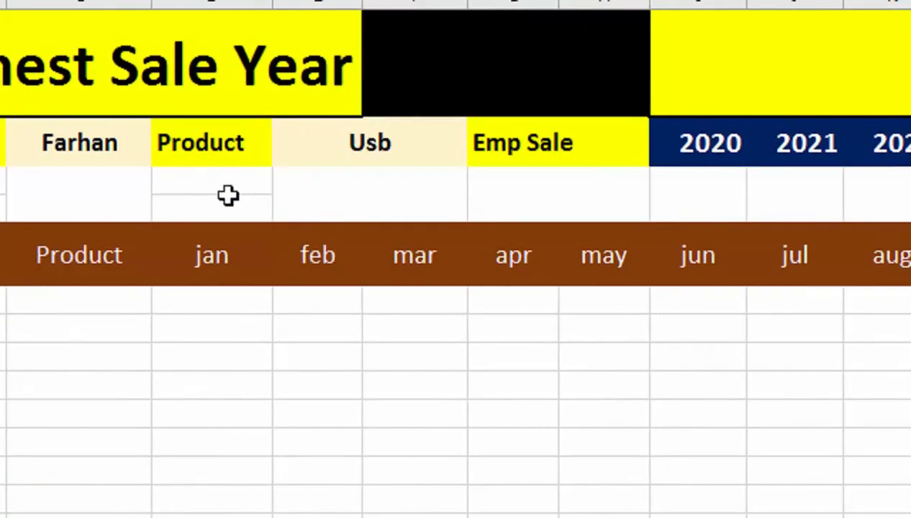
# Add a list data validation to the merged cell E5 below the product selection, with source =$P$3:$P$10
pyautogui.click(349, 143)
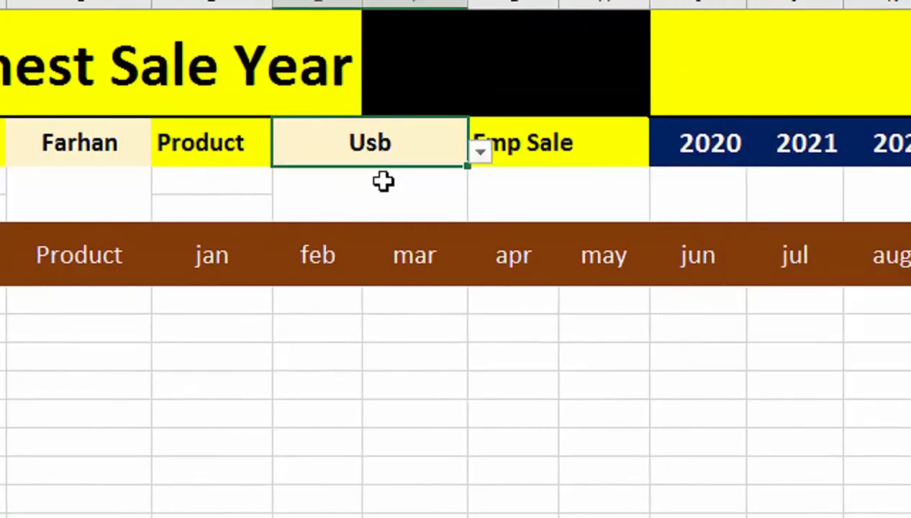
pyautogui.click(382, 176)
pyautogui.click(347, 78)
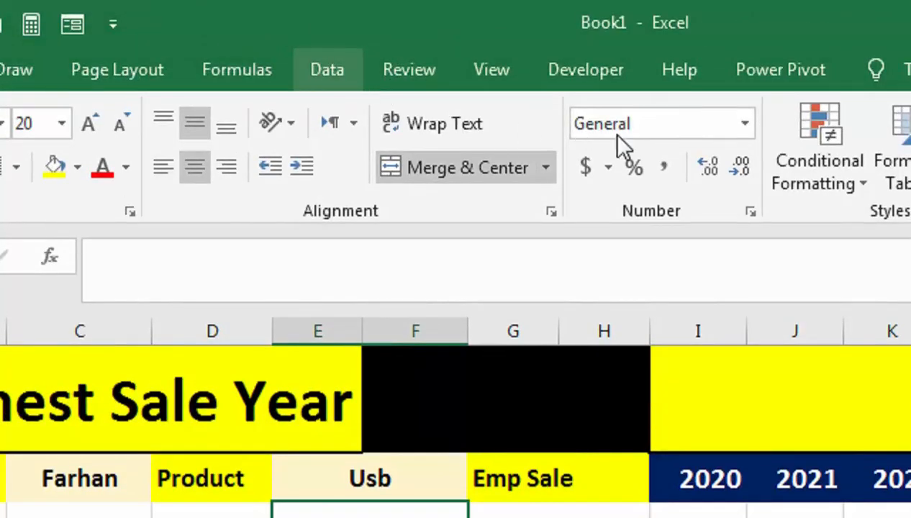
pyautogui.click(678, 178)
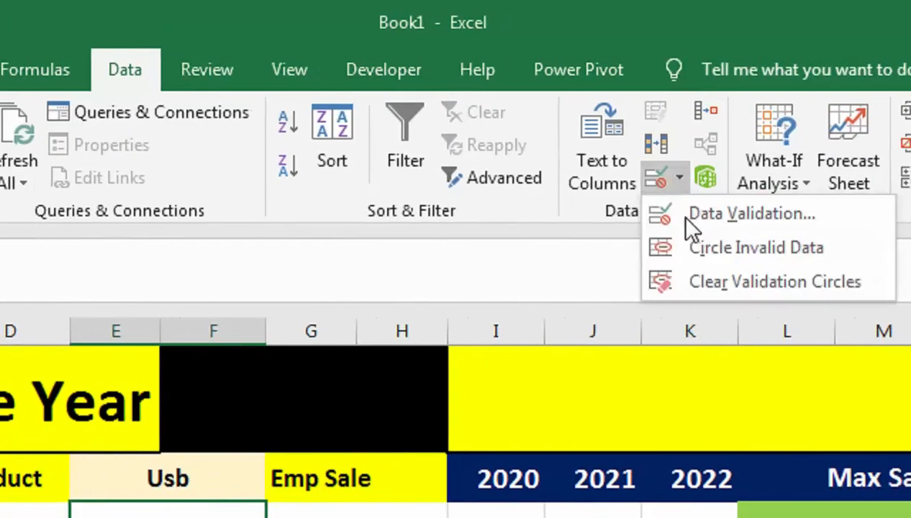
pyautogui.click(719, 214)
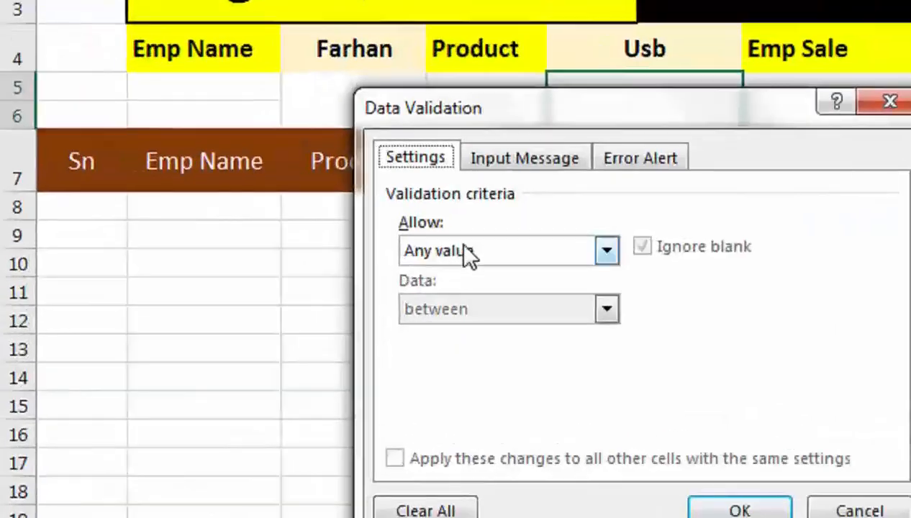
pyautogui.click(233, 343)
pyautogui.click(460, 332)
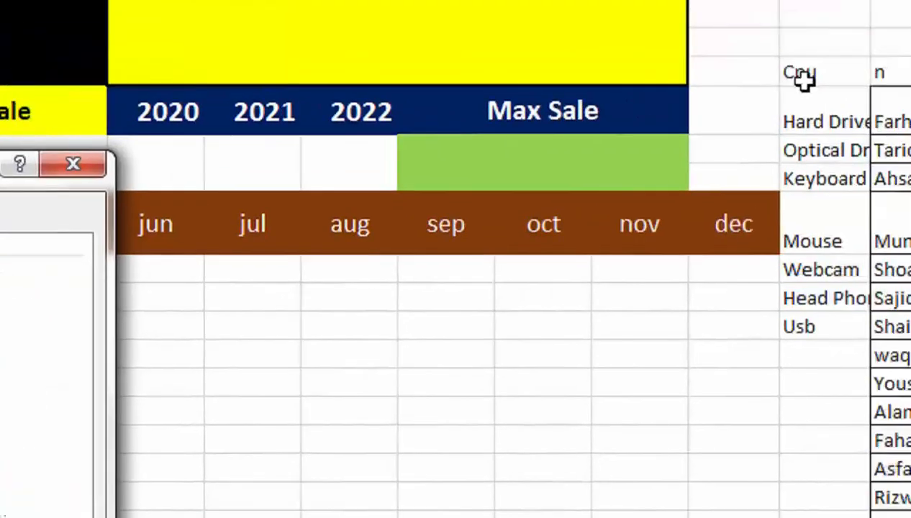
pyautogui.moveTo(802, 82); pyautogui.dragTo(687, 352)
pyautogui.moveTo(1, 209); pyautogui.dragTo(318, 248)
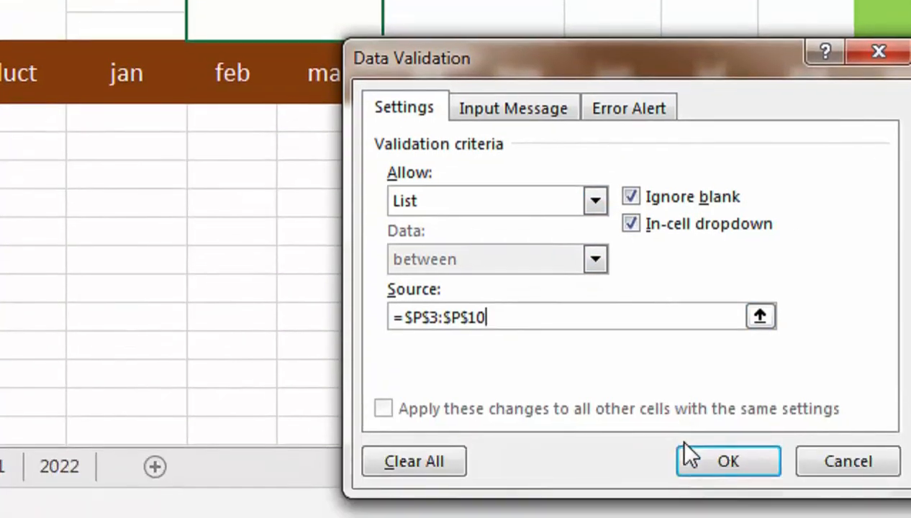
pyautogui.click(689, 459)
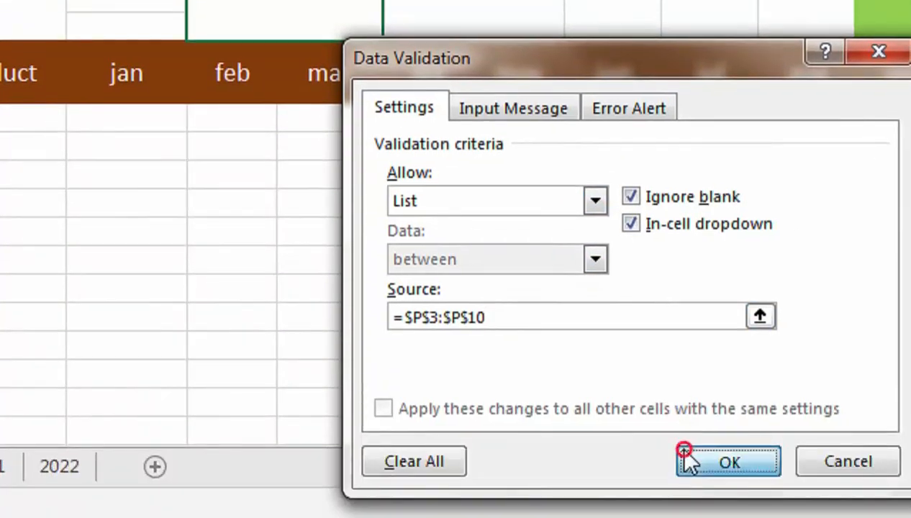
# Check the product choices in the E5 drop-down list without picking one
pyautogui.click(394, 65)
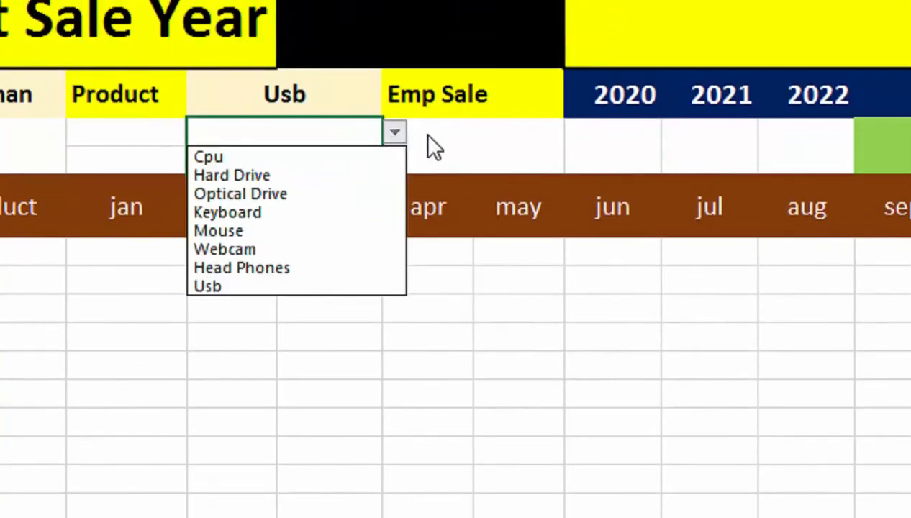
pyautogui.click(426, 67)
pyautogui.click(352, 122)
pyautogui.click(328, 176)
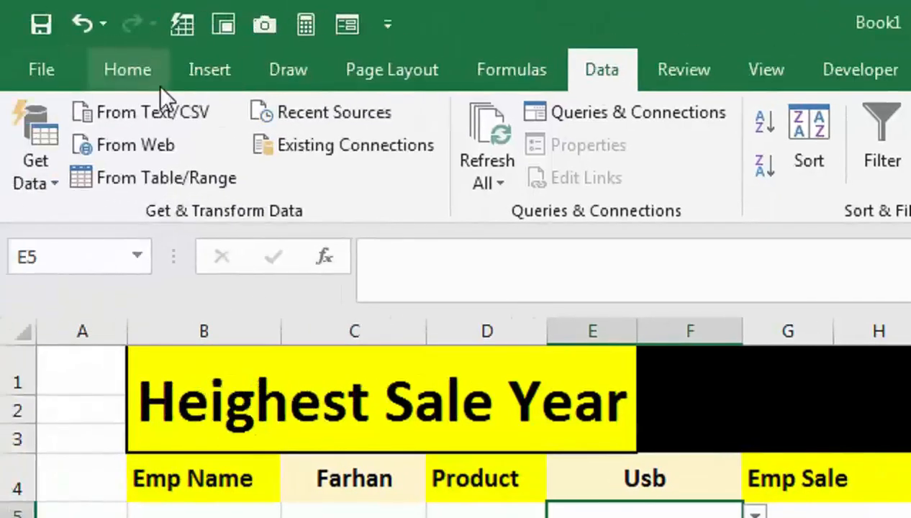
# Clear everything from E5, including its formatting and validation, and select the product cell E4
pyautogui.click(159, 85)
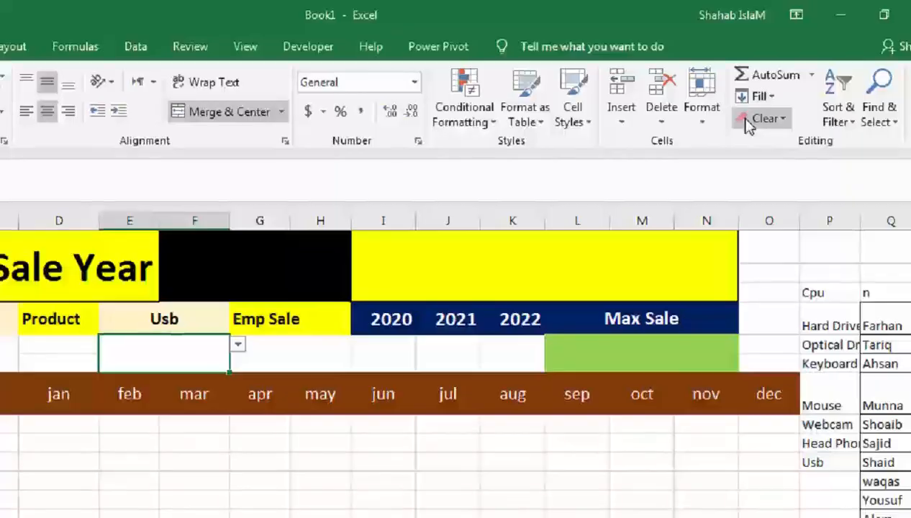
pyautogui.click(751, 120)
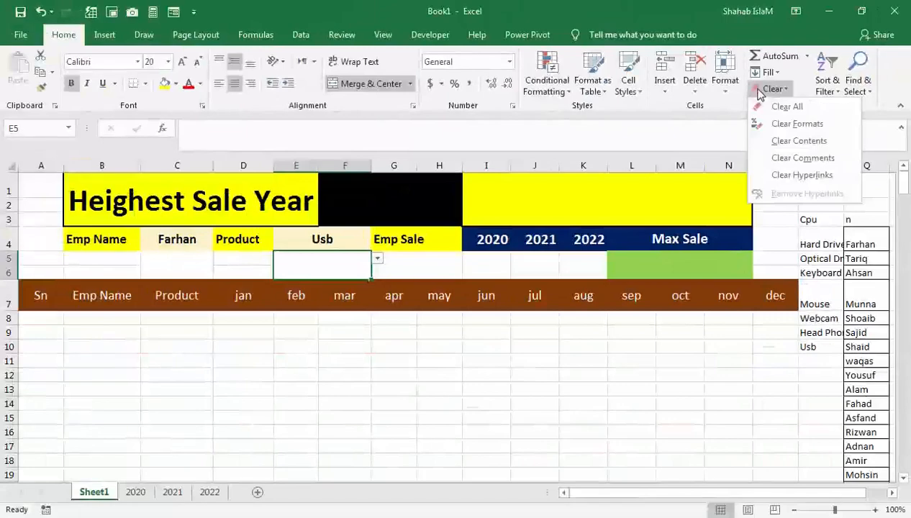
pyautogui.click(748, 141)
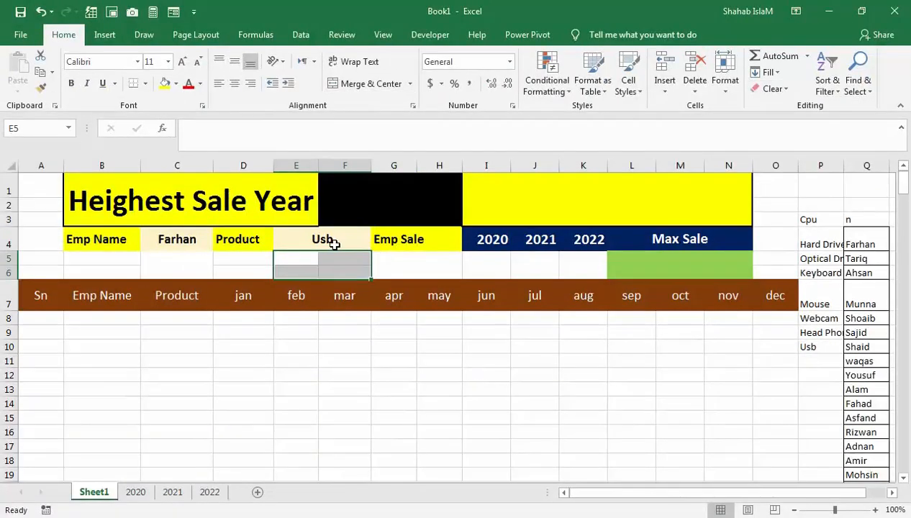
pyautogui.click(333, 245)
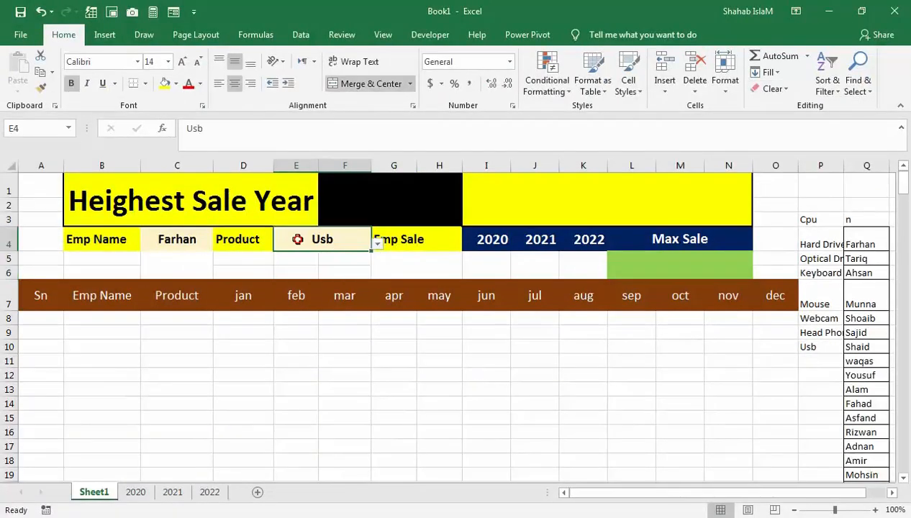
# Hide the helper list columns P and Q on Sheet1
pyautogui.click(173, 240)
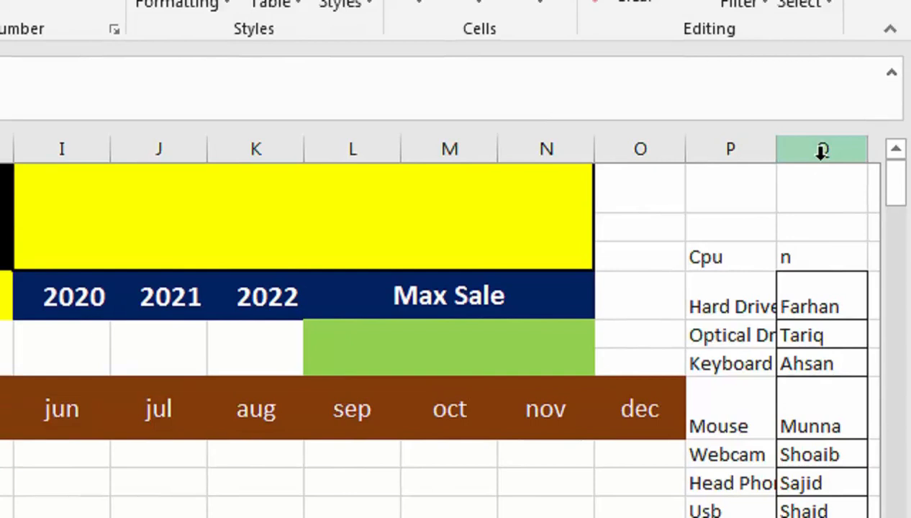
pyautogui.moveTo(820, 108); pyautogui.dragTo(736, 109)
pyautogui.rightClick(737, 109)
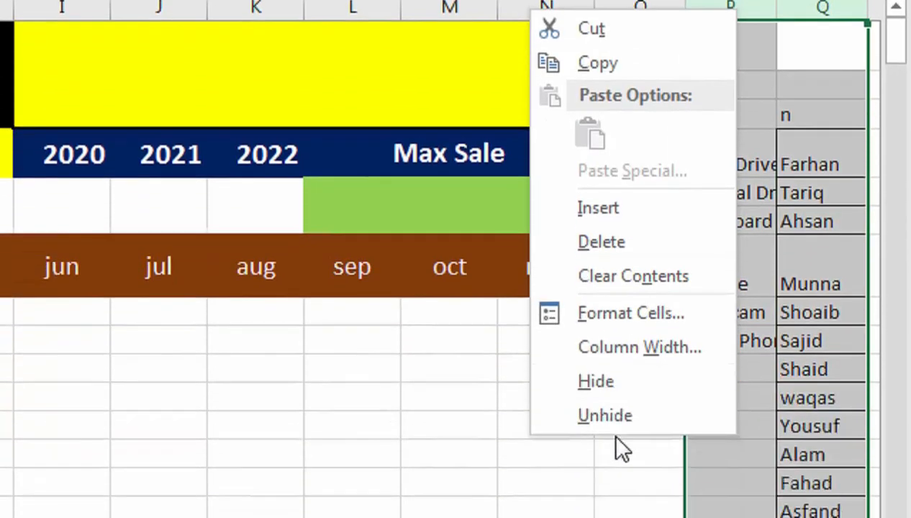
pyautogui.click(619, 367)
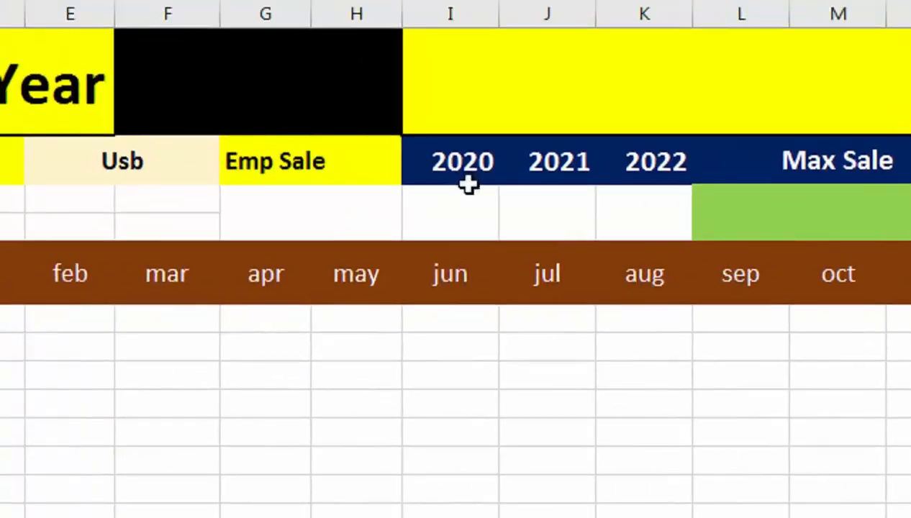
# Start an IF formula in I5 below the 2020 header, testing whether the employee cell is blank with C4=""
pyautogui.click(77, 175)
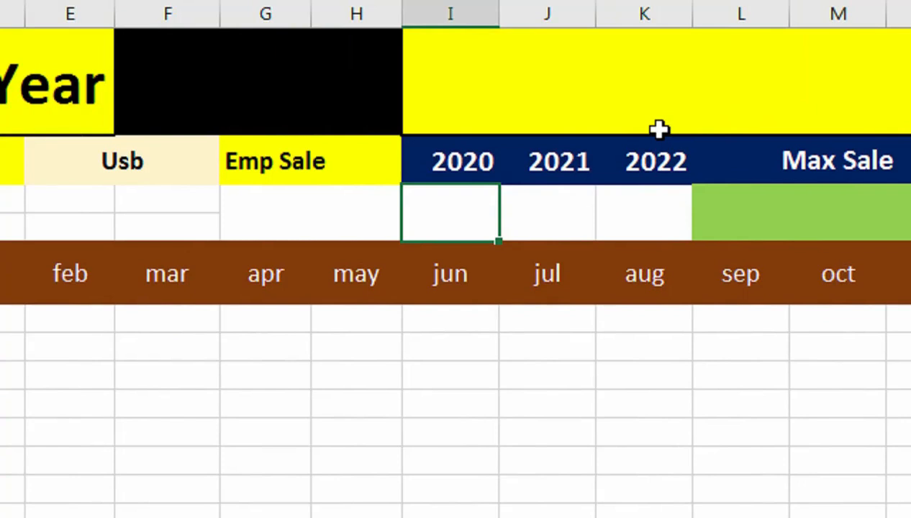
pyautogui.write('=')
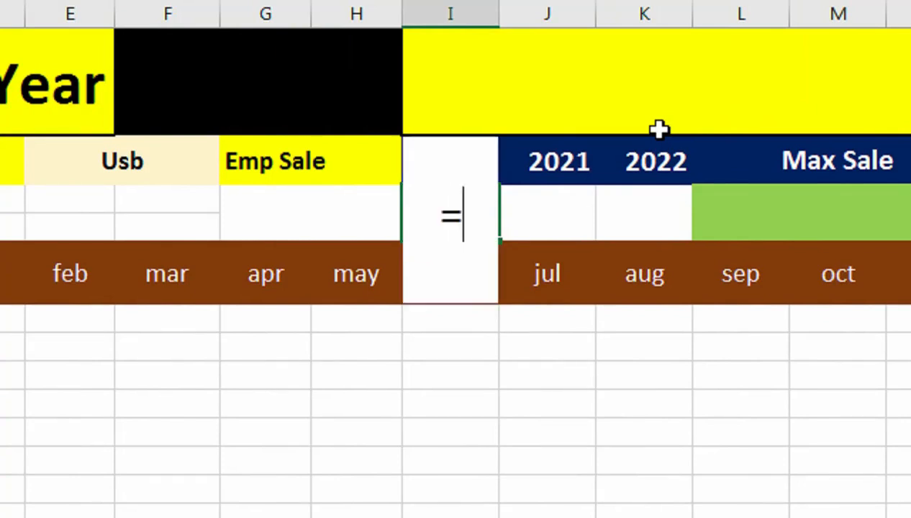
pyautogui.write('if')
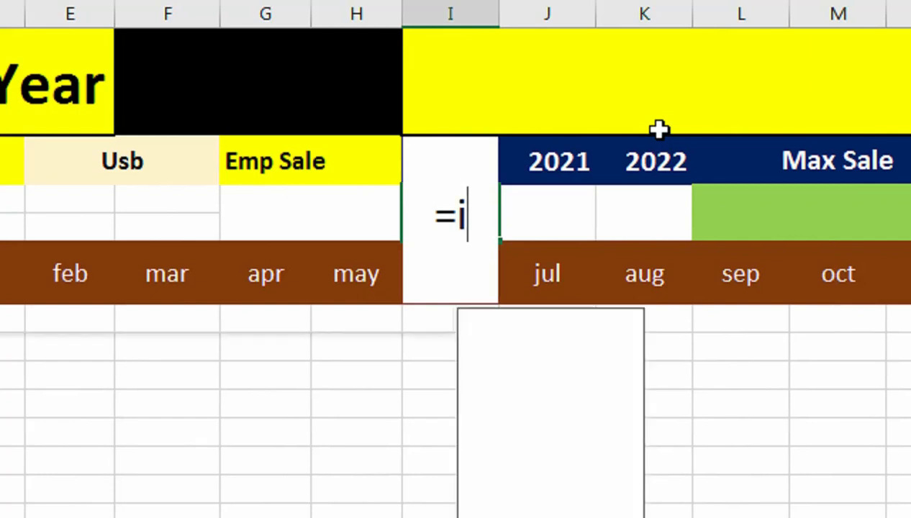
pyautogui.press('Tab')
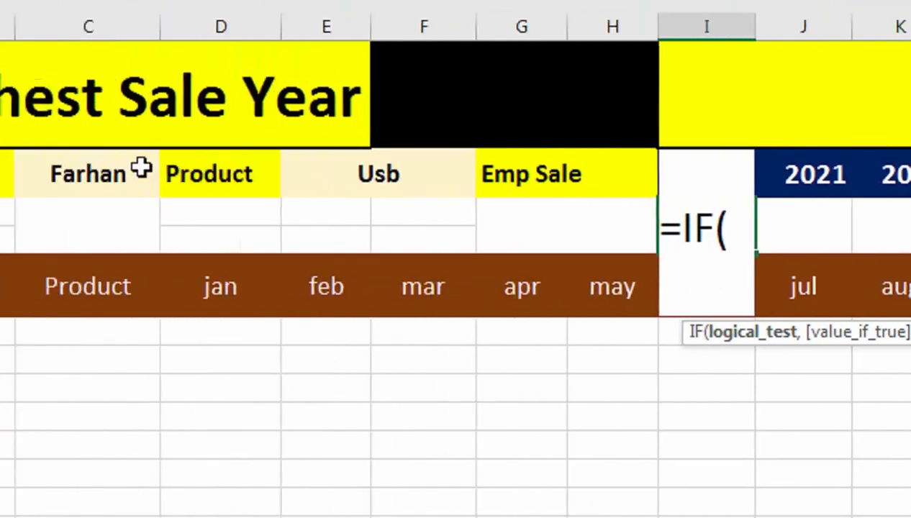
pyautogui.click(139, 169)
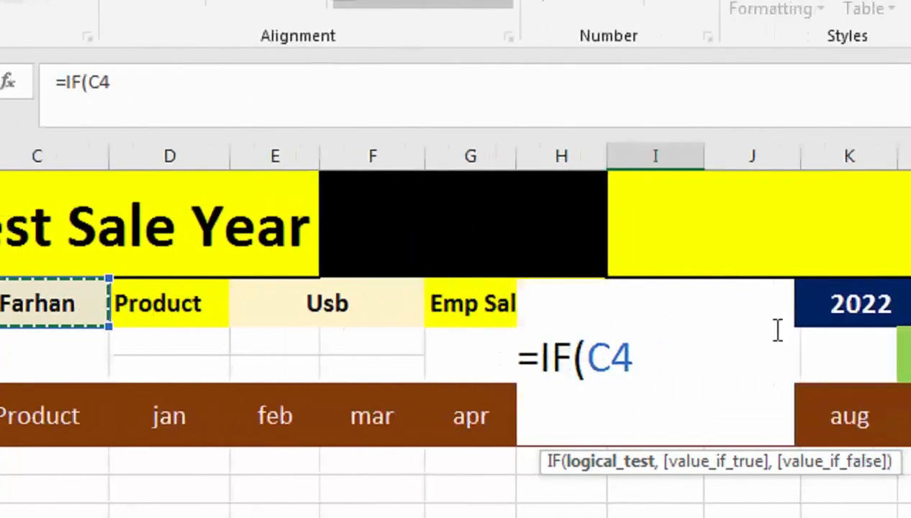
pyautogui.write('="",')
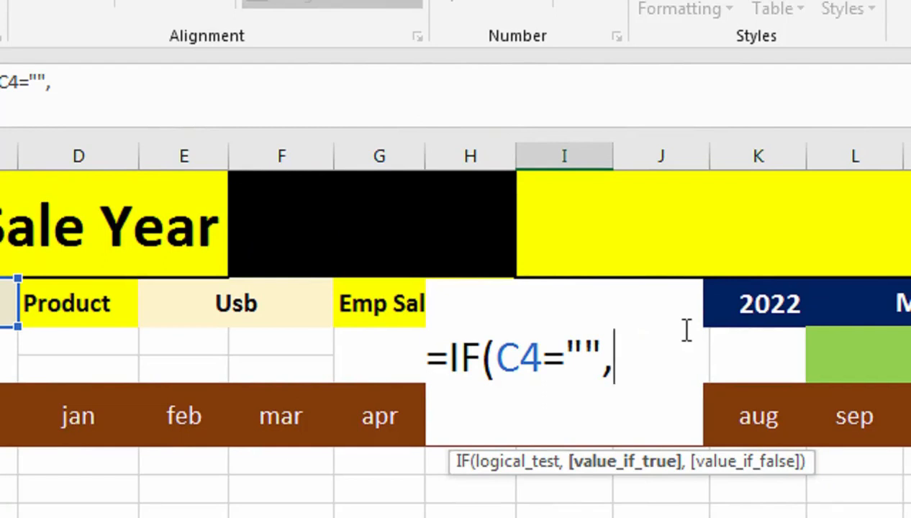
# Add COUNTIF('2020'!B:B,Sheet1!E4) as the IF formula's true value, counting the selected product on the 2020 sheet
pyautogui.write('cou')
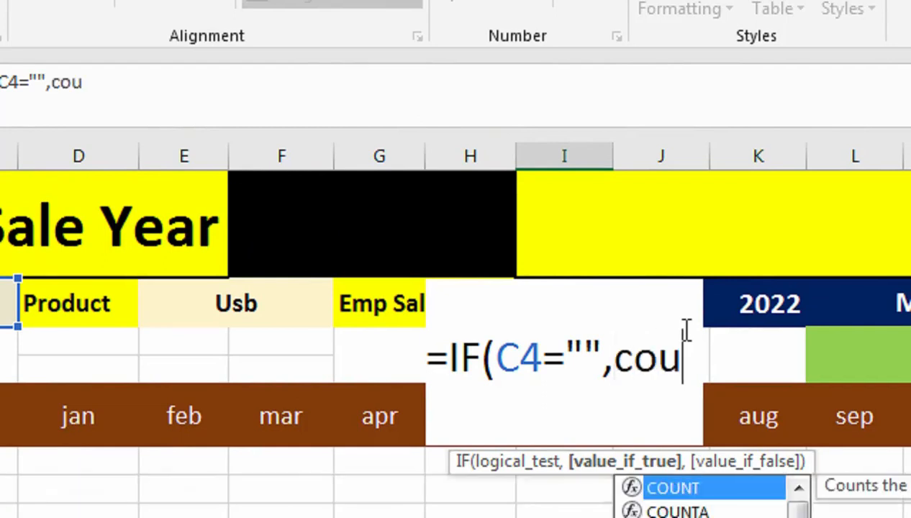
pyautogui.write('nti')
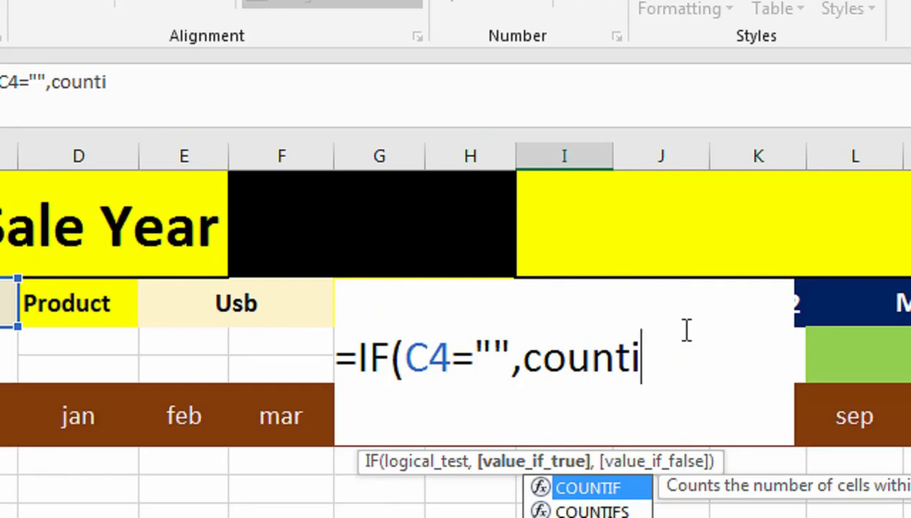
pyautogui.press('Tab')
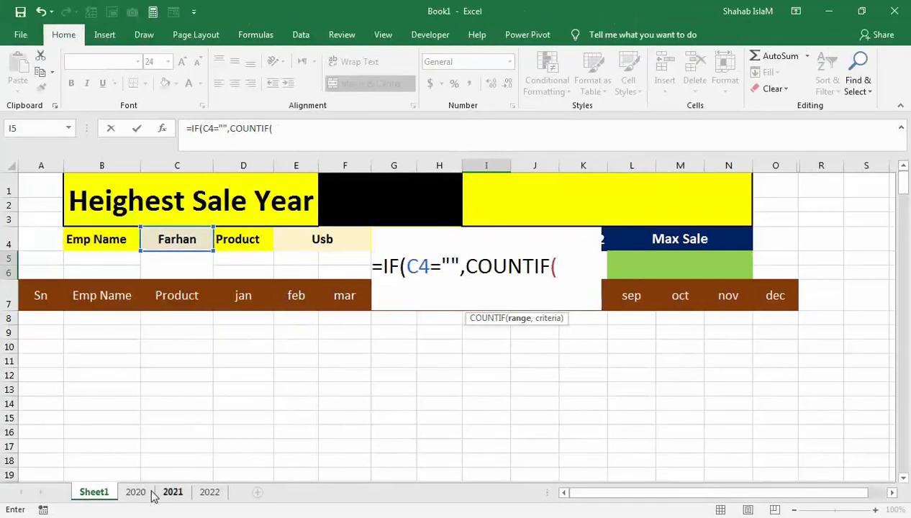
pyautogui.click(149, 492)
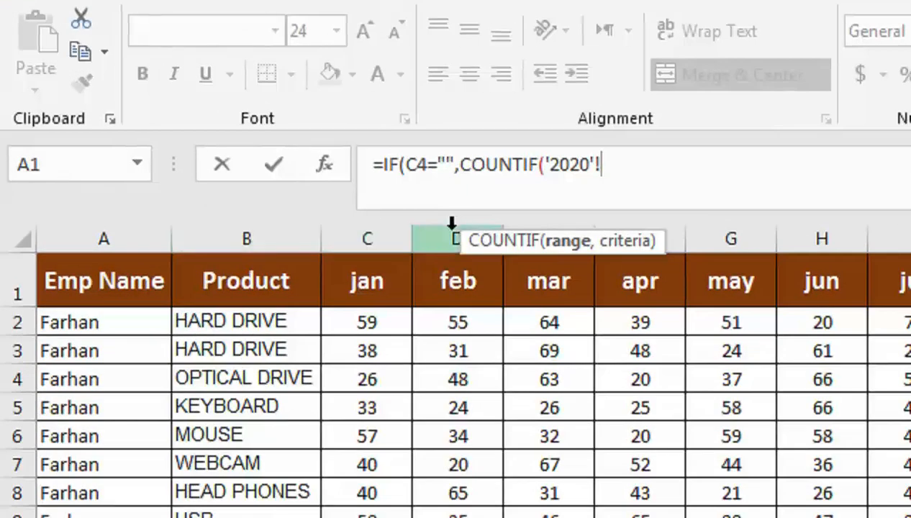
pyautogui.click(271, 227)
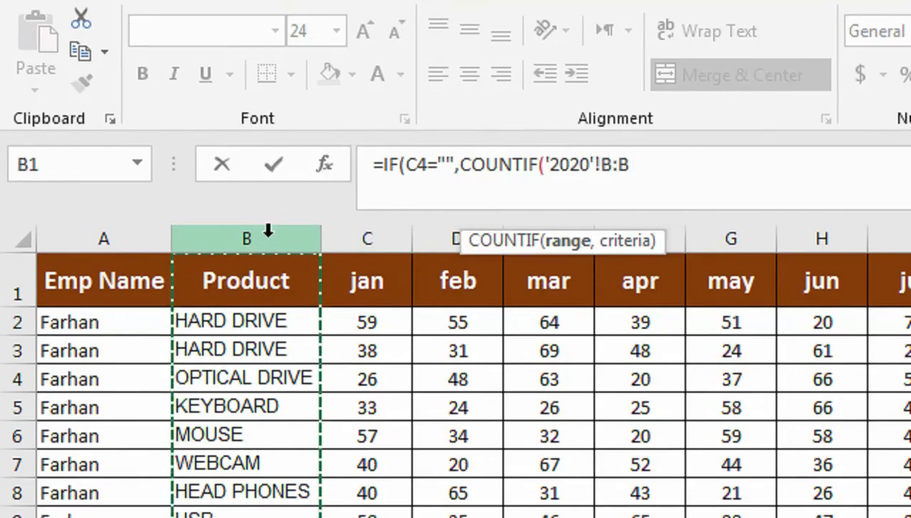
pyautogui.write(',')
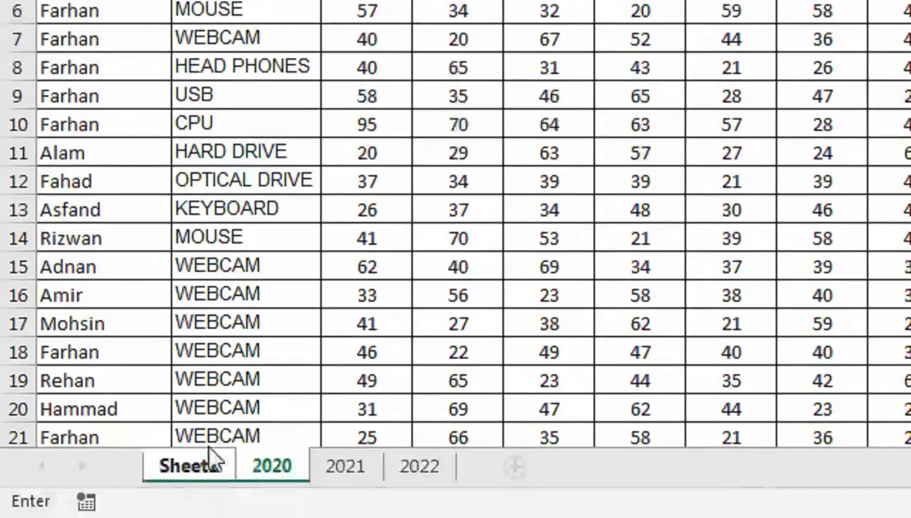
pyautogui.click(205, 464)
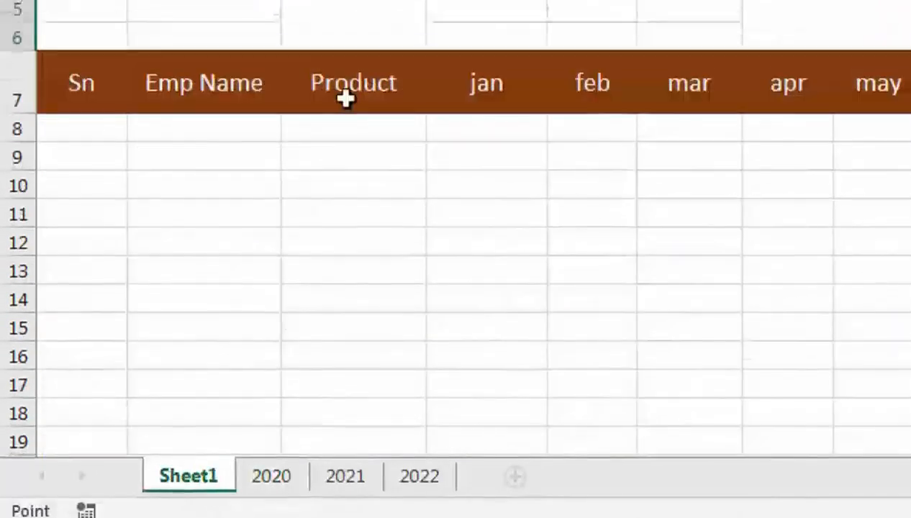
pyautogui.click(354, 160)
pyautogui.click(666, 154)
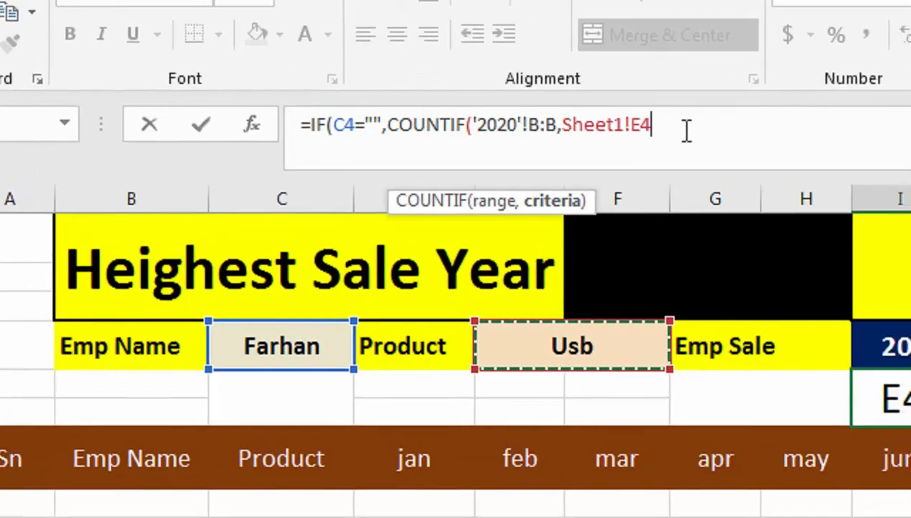
pyautogui.write('),')
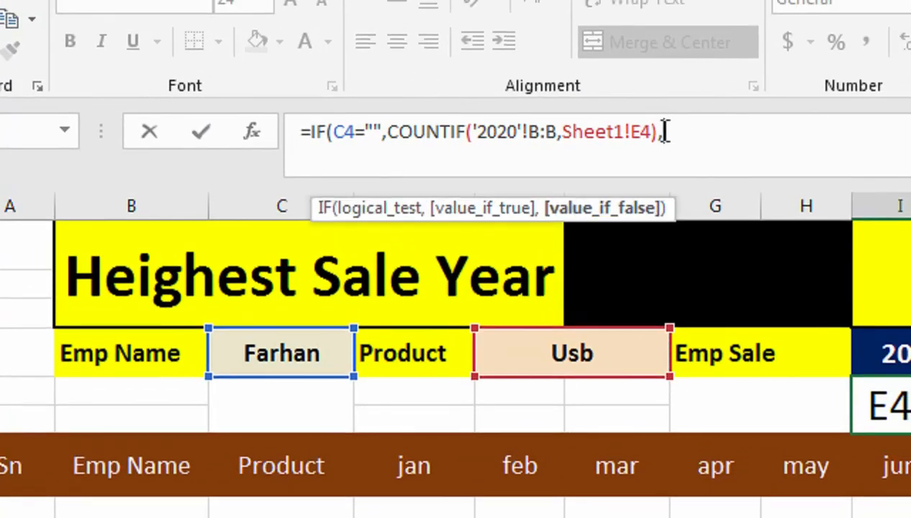
# Complete the I5 formula with COUNTIF('2020'!A:A,Sheet1!C4) as the false value, counting the selected employee on the 2020 sheet
pyautogui.write('counti')
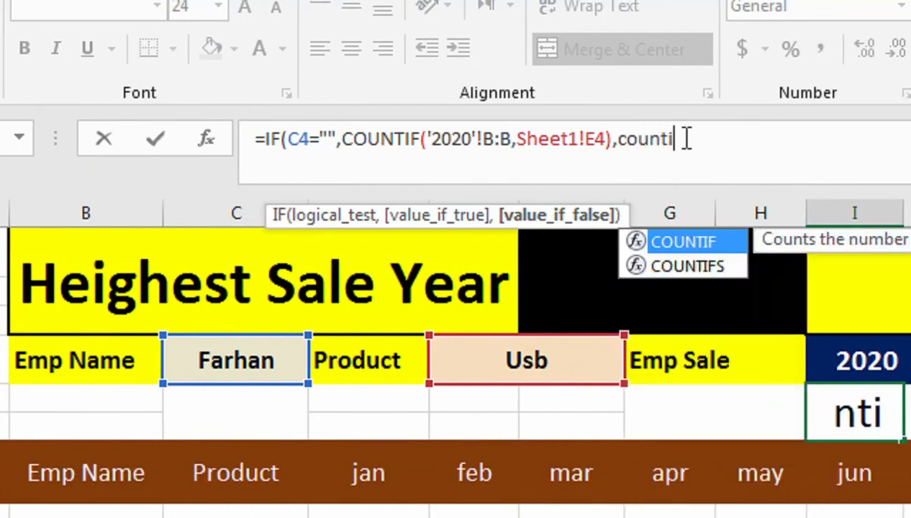
pyautogui.write('f')
pyautogui.press('Tab')
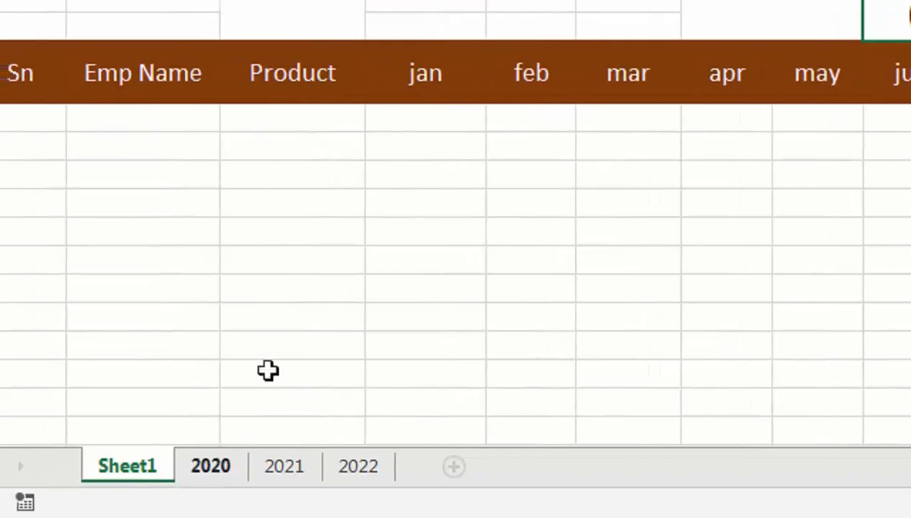
pyautogui.click(211, 466)
pyautogui.click(153, 116)
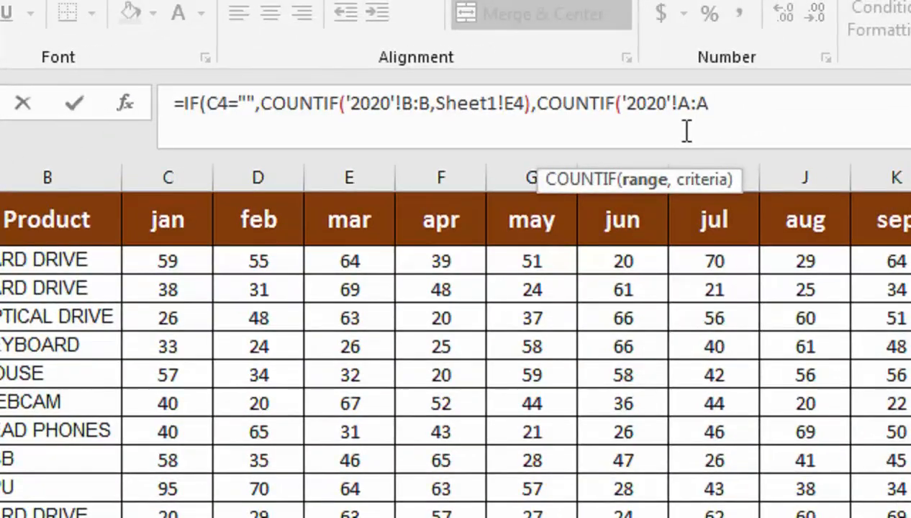
pyautogui.write(',')
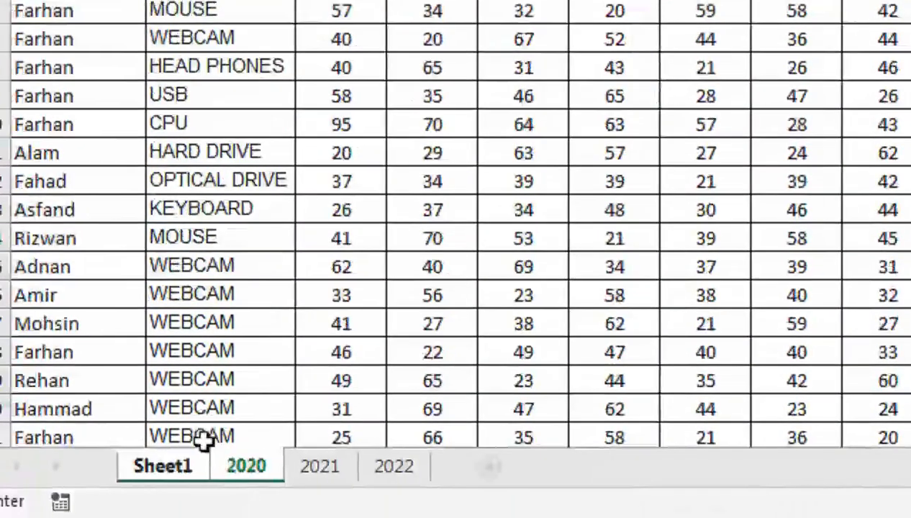
pyautogui.click(162, 465)
pyautogui.click(353, 113)
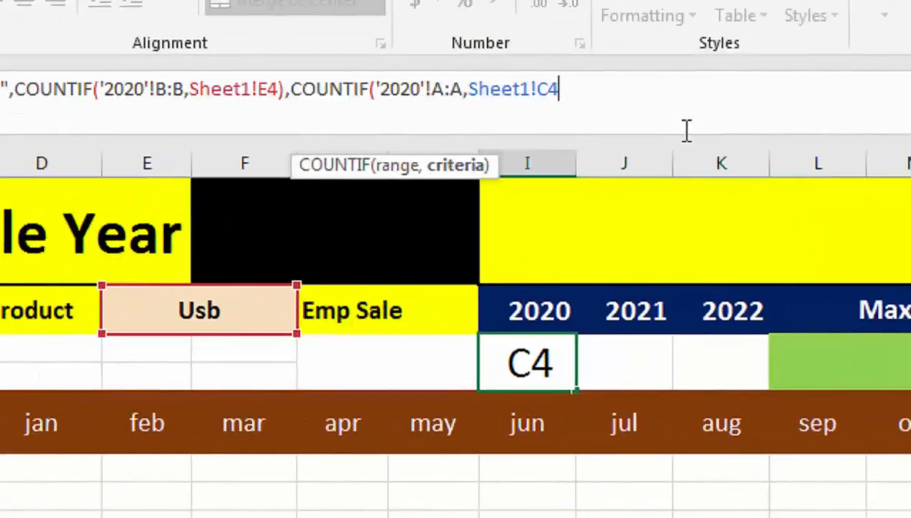
pyautogui.write('))')
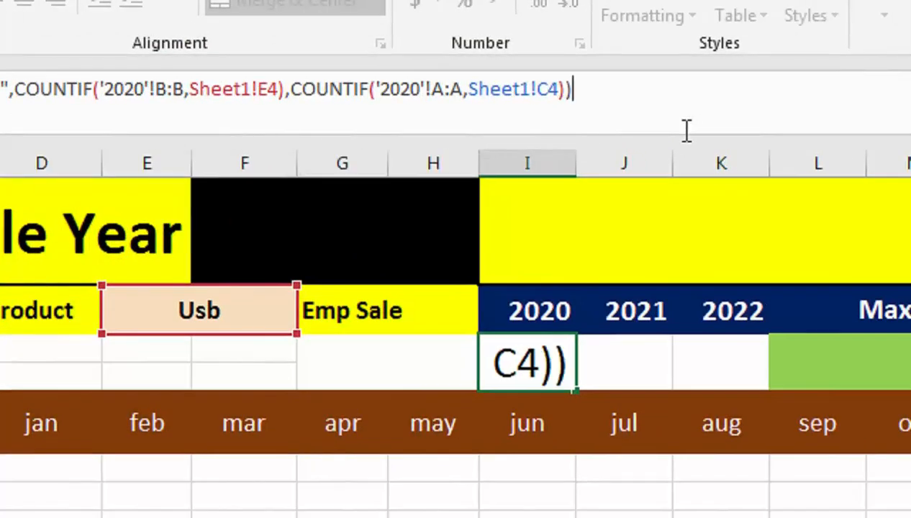
pyautogui.press('Return')
# Copy the full text of the count formula in I5
pyautogui.click(536, 353)
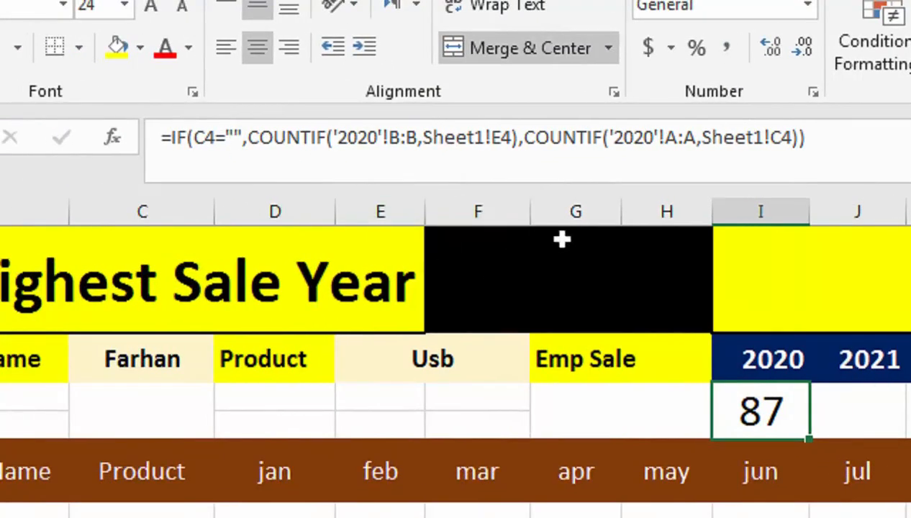
pyautogui.tripleClick(415, 138)
pyautogui.hotkey('ctrl', 'c')
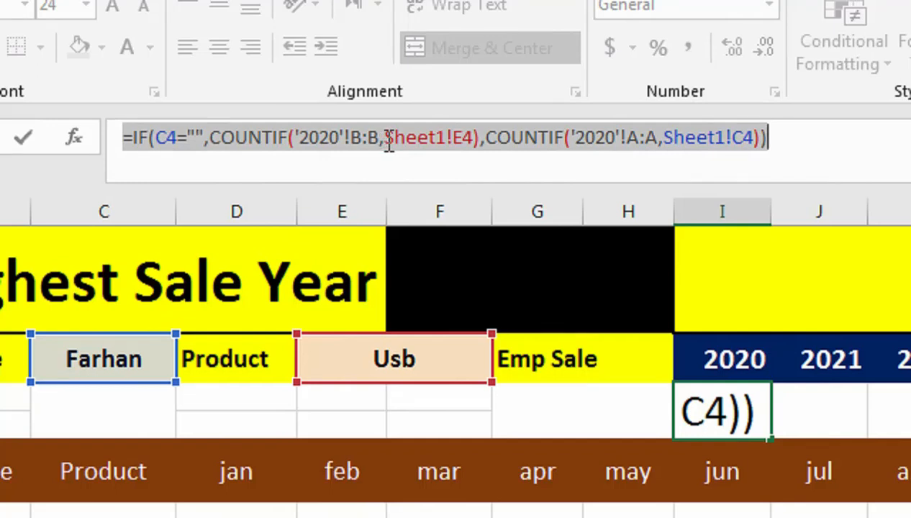
# Try to paste the copied formula directly onto the merged cell J5 below the 2021 header
pyautogui.click(783, 389)
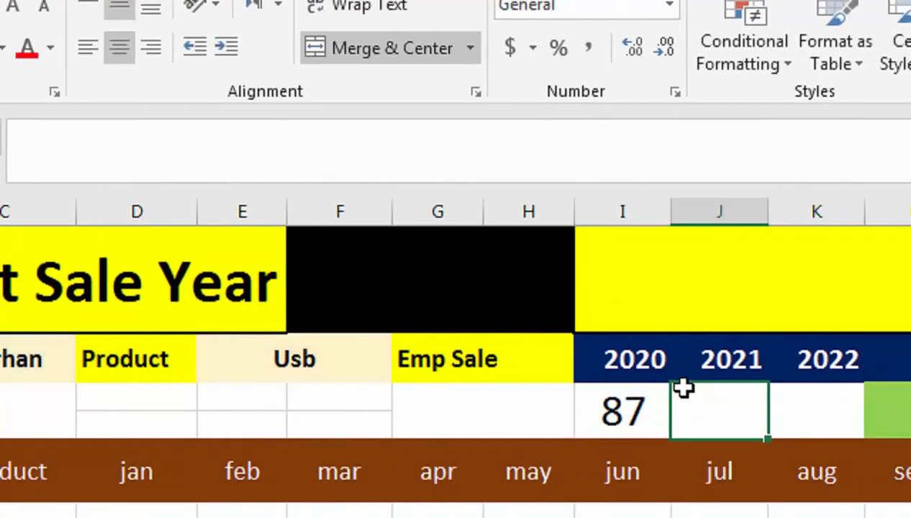
pyautogui.hotkey('ctrl', 'v')
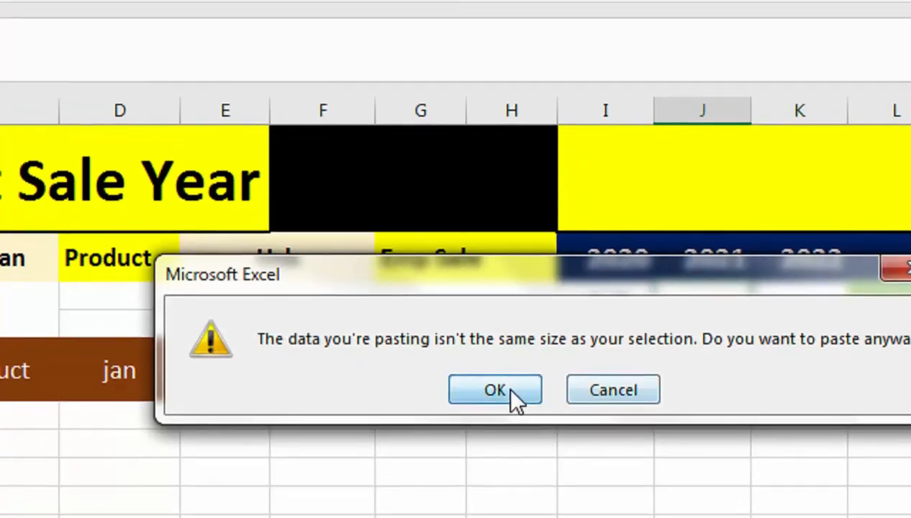
pyautogui.click(512, 403)
pyautogui.press('Return')
# Enter the copied formula inside J5 and change both of its sheet references to '2021'
pyautogui.doubleClick(671, 296)
pyautogui.hotkey('ctrl', 'v')
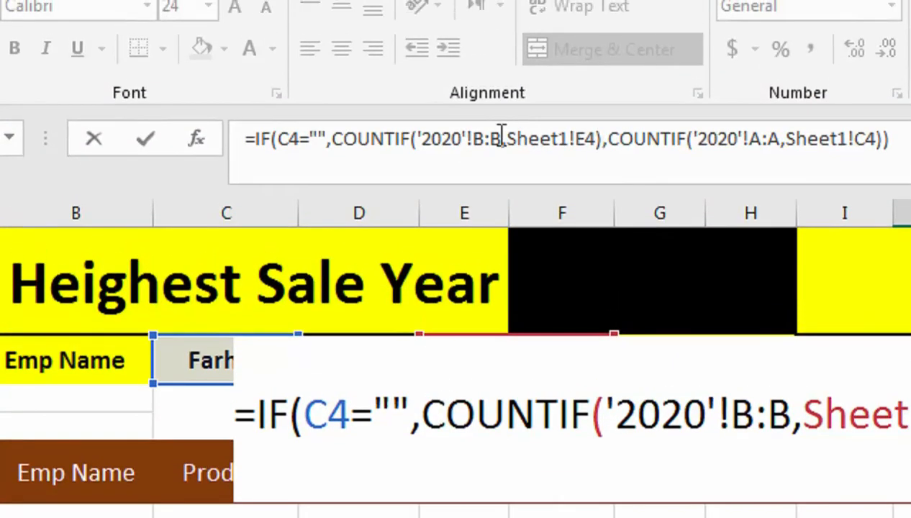
pyautogui.click(455, 138)
pyautogui.press('BackSpace')
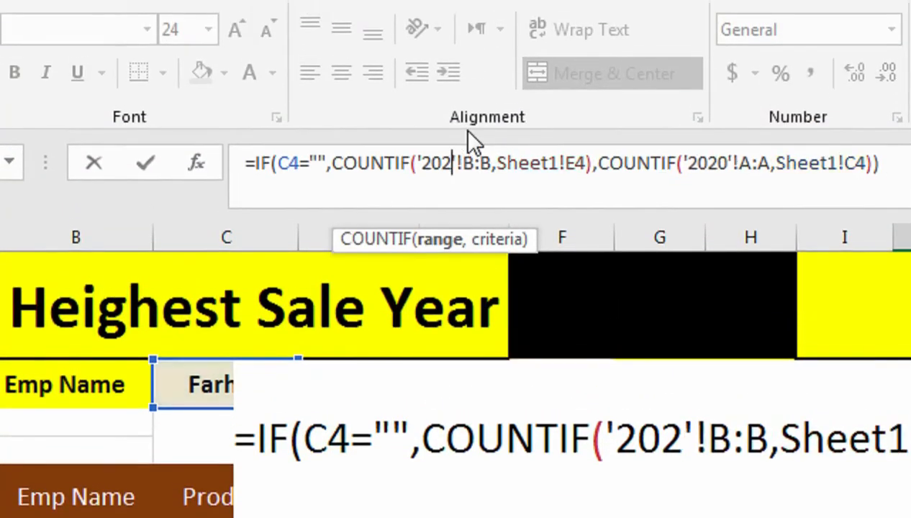
pyautogui.write('1')
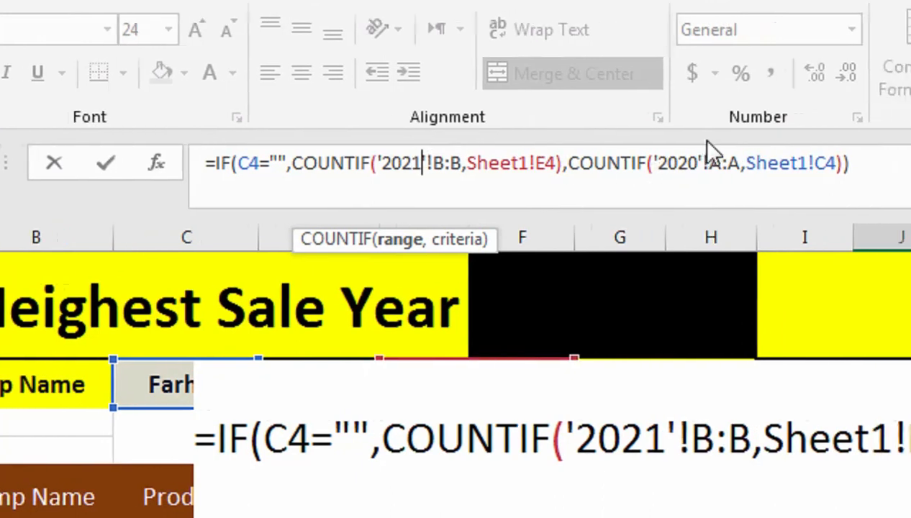
pyautogui.click(684, 163)
pyautogui.press('BackSpace')
pyautogui.write('1')
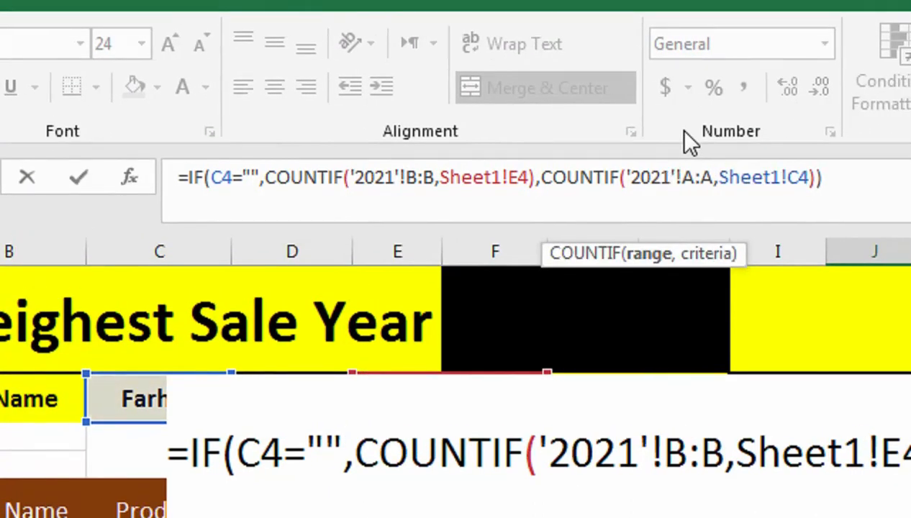
pyautogui.press('Return')
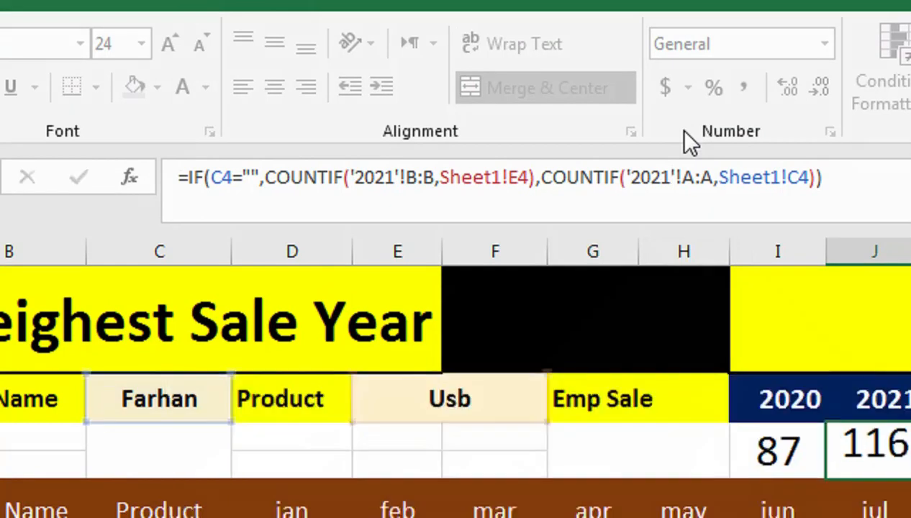
pyautogui.press('Left')
# Enter the copied count formula inside K5 below the 2022 header and change both of its sheet references to '2022'
pyautogui.click(884, 409)
pyautogui.doubleClick(878, 440)
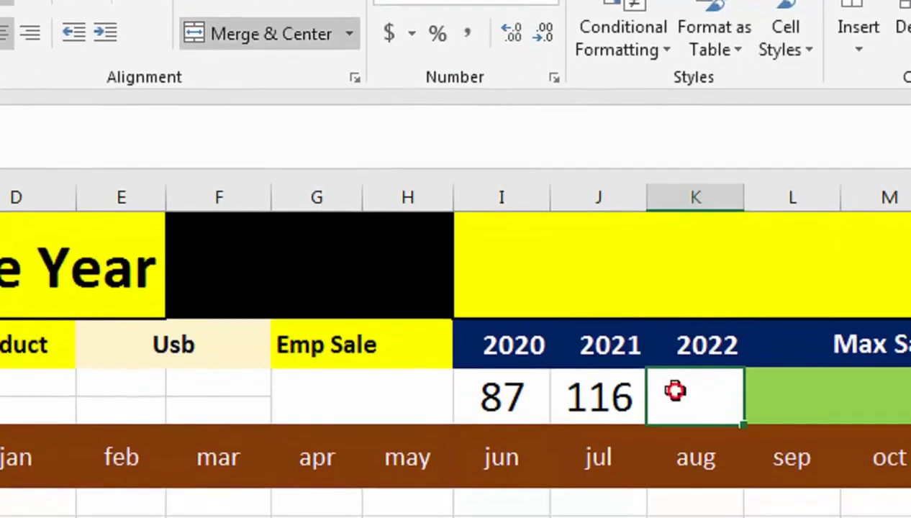
pyautogui.hotkey('ctrl', 'v')
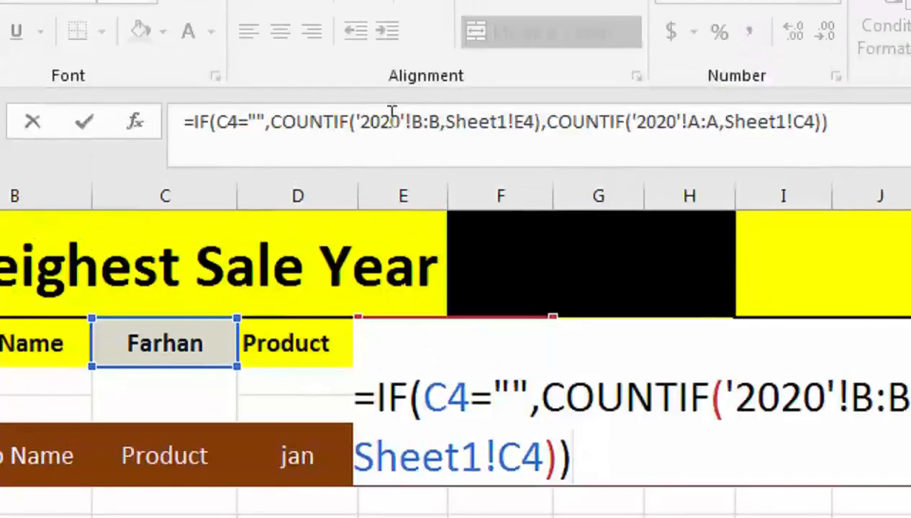
pyautogui.click(400, 135)
pyautogui.press('BackSpace')
pyautogui.write('2')
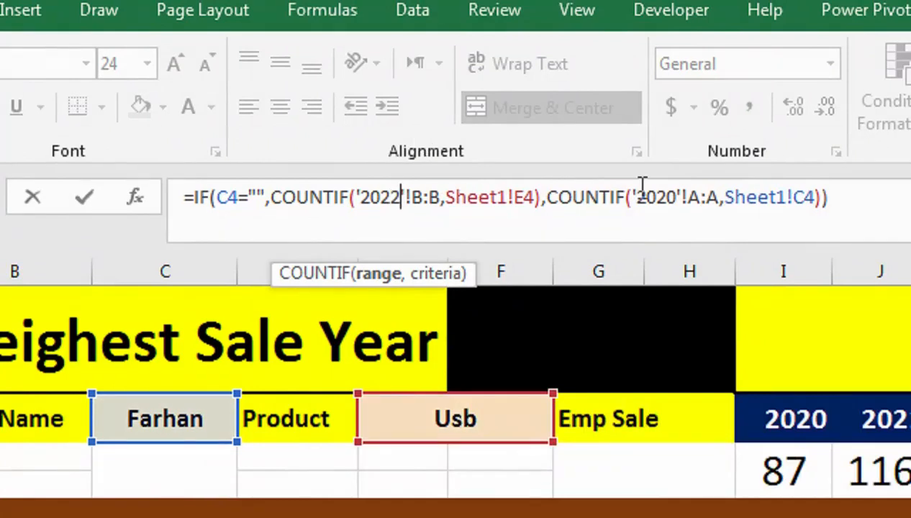
pyautogui.click(675, 188)
pyautogui.press('BackSpace')
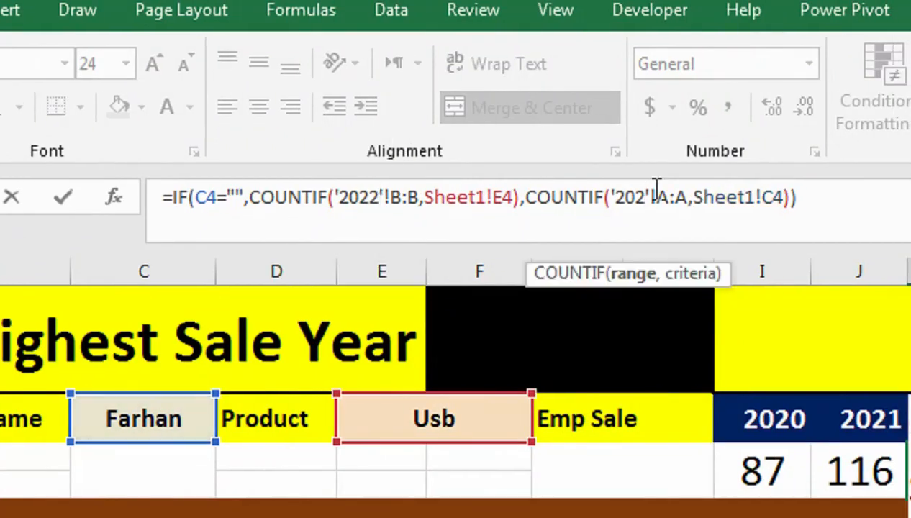
pyautogui.write('2')
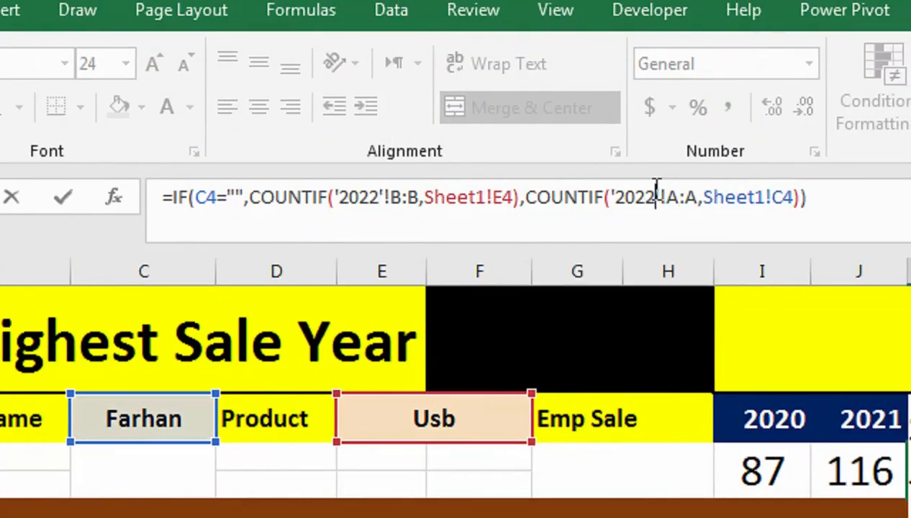
pyautogui.press('Return')
# Enter =MAX(I5:K6) in the merged green cell below the Max Sale header
pyautogui.click(910, 473)
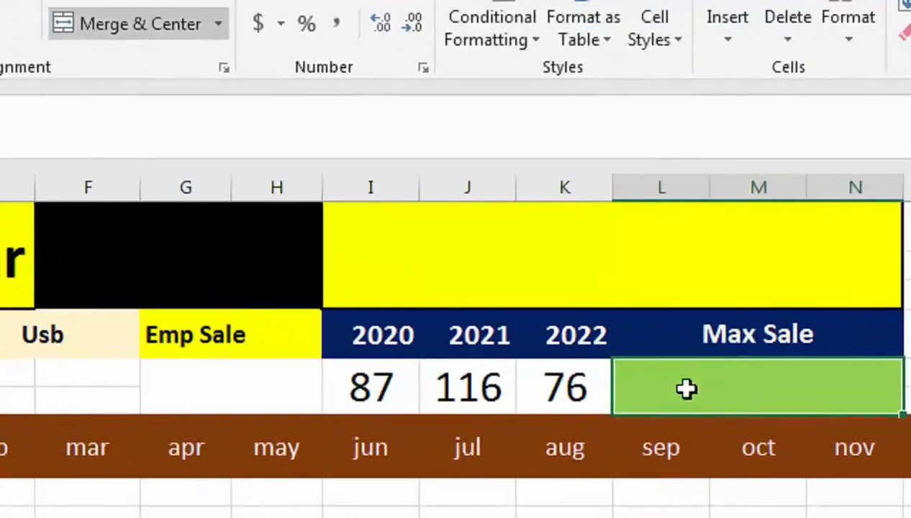
pyautogui.write('=MATCH(')
pyautogui.press('BackSpace')
pyautogui.press('BackSpace')
pyautogui.press('BackSpace')
pyautogui.press('BackSpace')
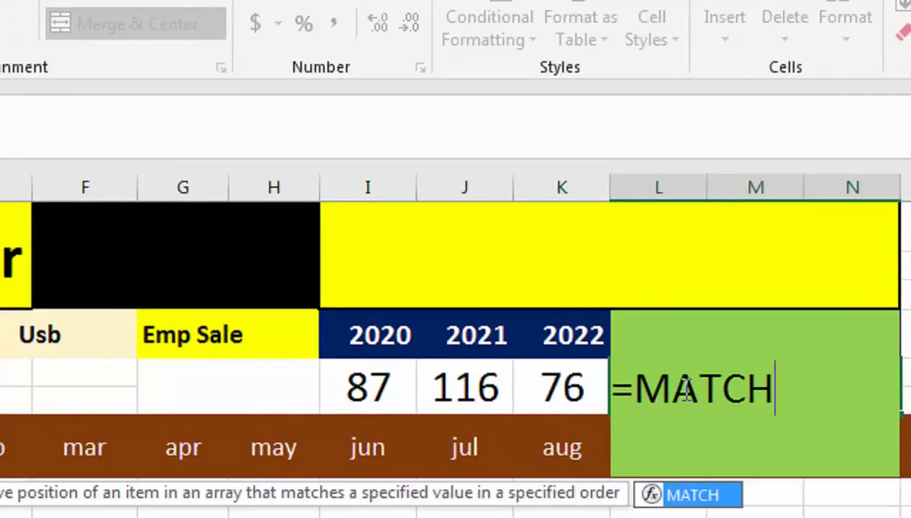
pyautogui.write('X(')
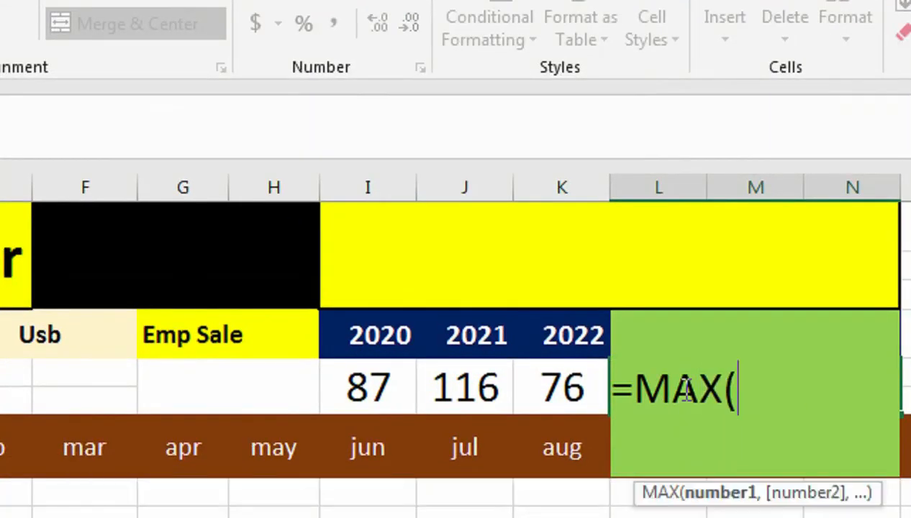
pyautogui.press('Left')
pyautogui.hotkey('shift', 'Left')
pyautogui.hotkey('shift', 'Left')
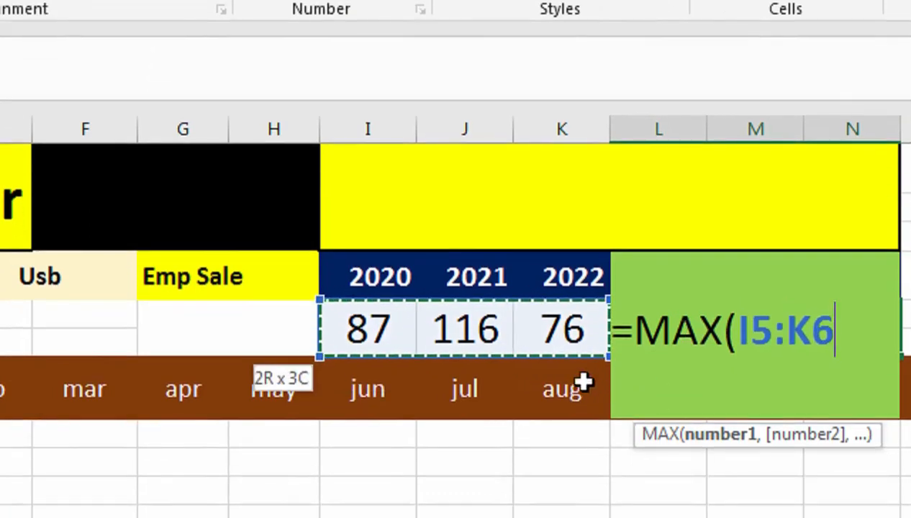
pyautogui.write(')')
pyautogui.press('Return')
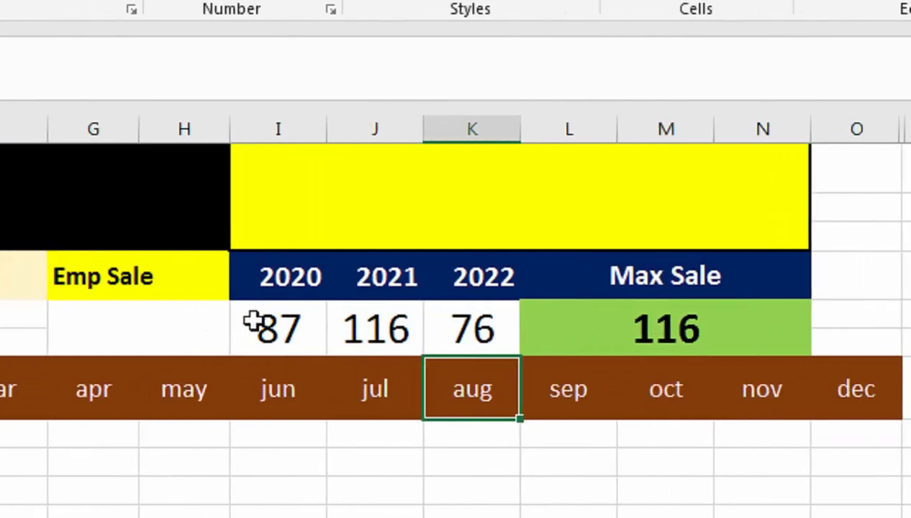
# Correct the Max Sale formula so that its range is I5:K5
pyautogui.doubleClick(647, 317)
pyautogui.moveTo(750, 322); pyautogui.dragTo(736, 322)
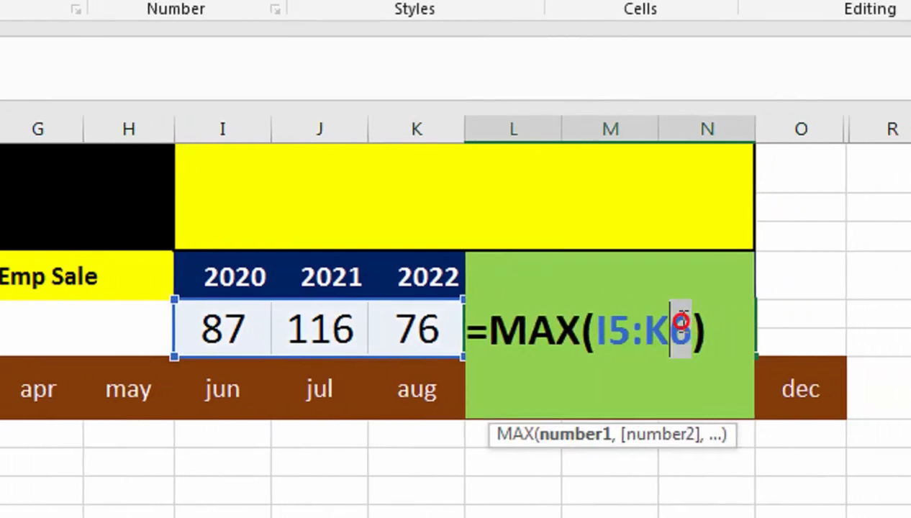
pyautogui.write('5')
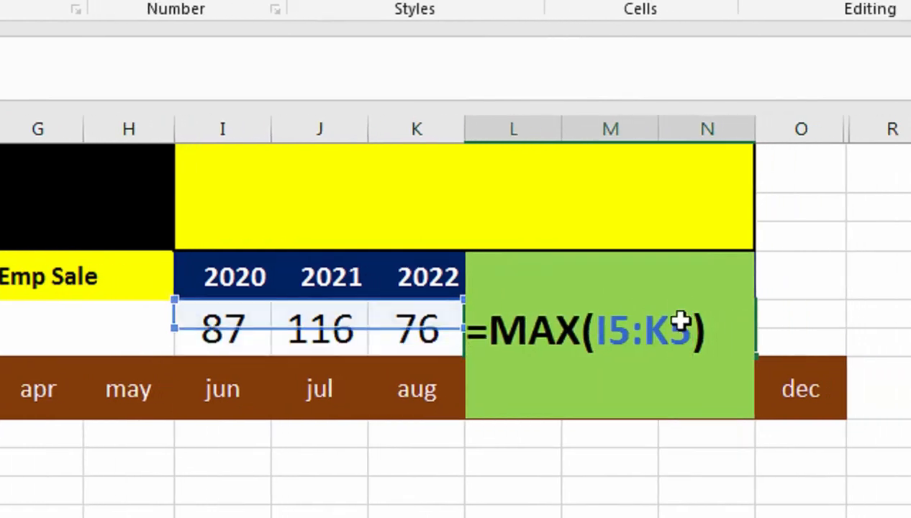
pyautogui.press('Return')
pyautogui.click(681, 323)
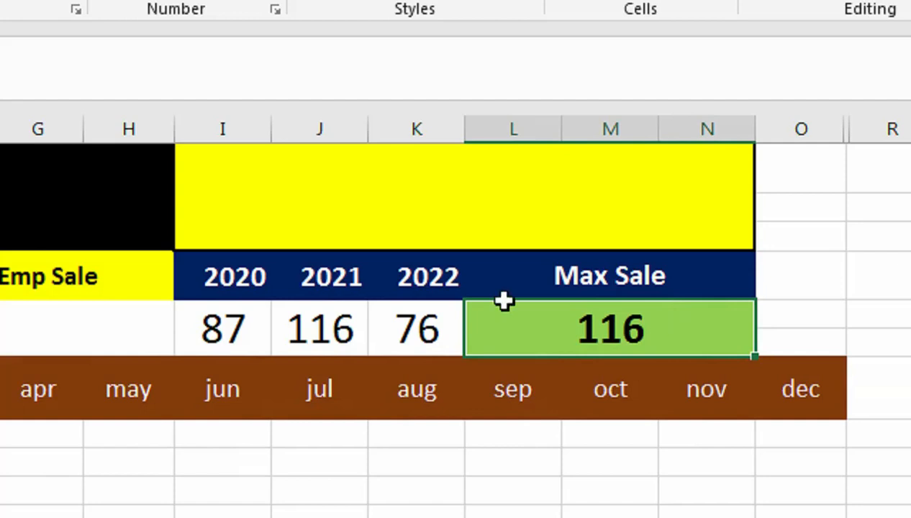
# Begin an IF formula in the merged yellow cell I1 above the year headers, with C4="" as the logical test
pyautogui.click(435, 219)
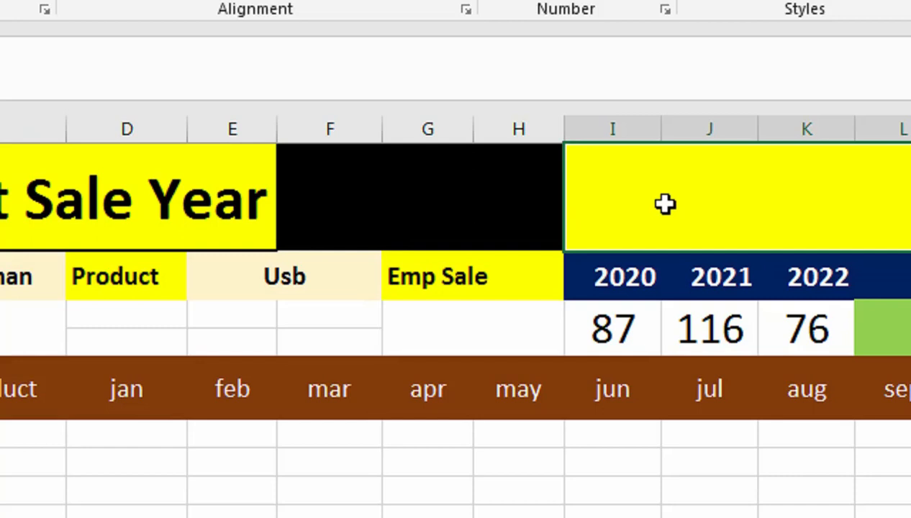
pyautogui.write('=IF(')
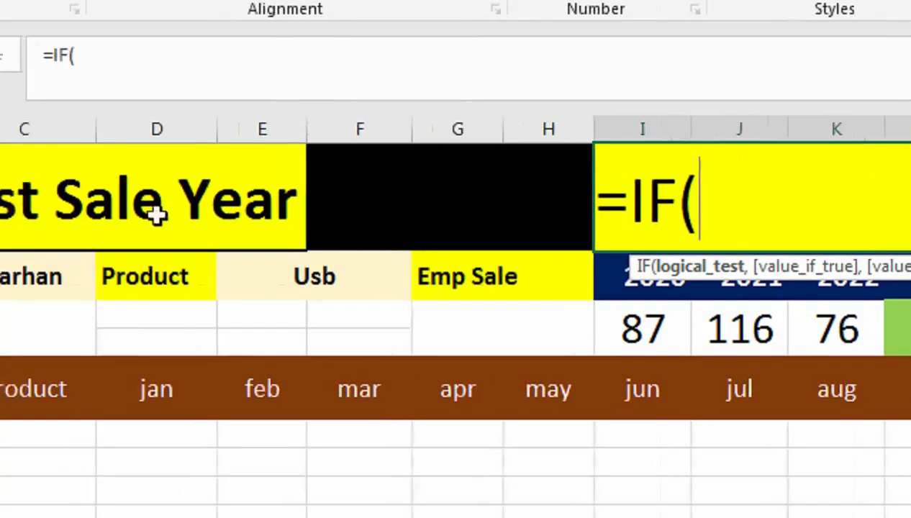
pyautogui.click(76, 273)
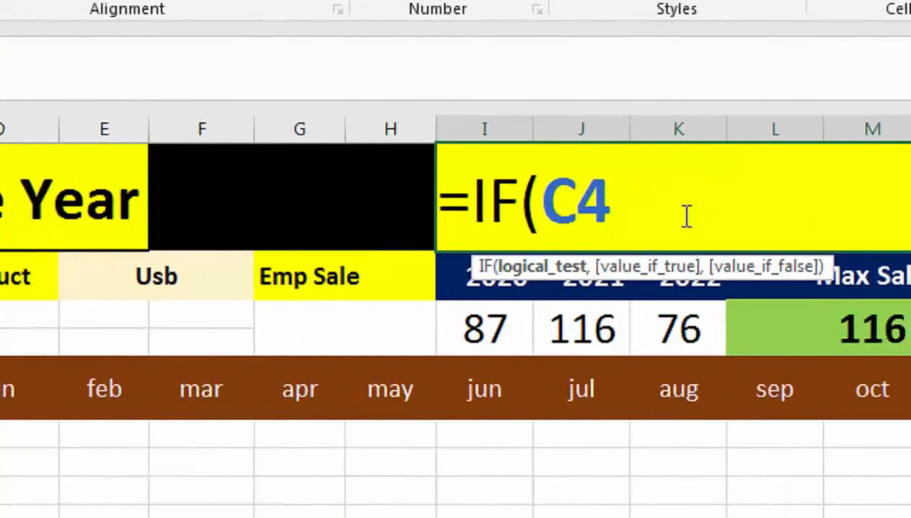
pyautogui.write('=')
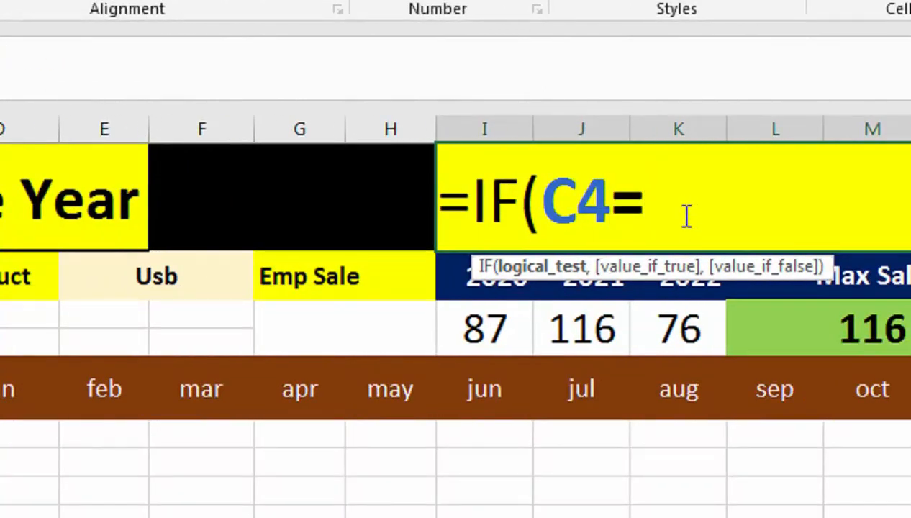
pyautogui.write('""')
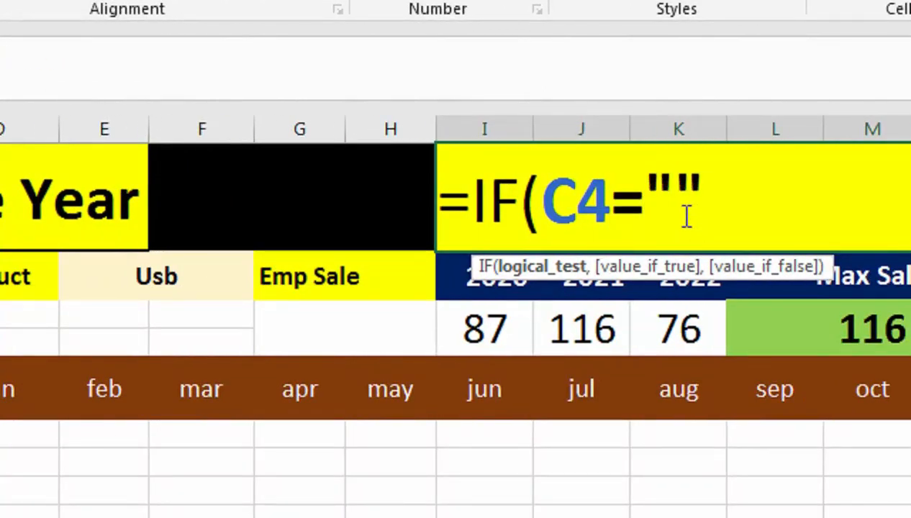
pyautogui.write(',')
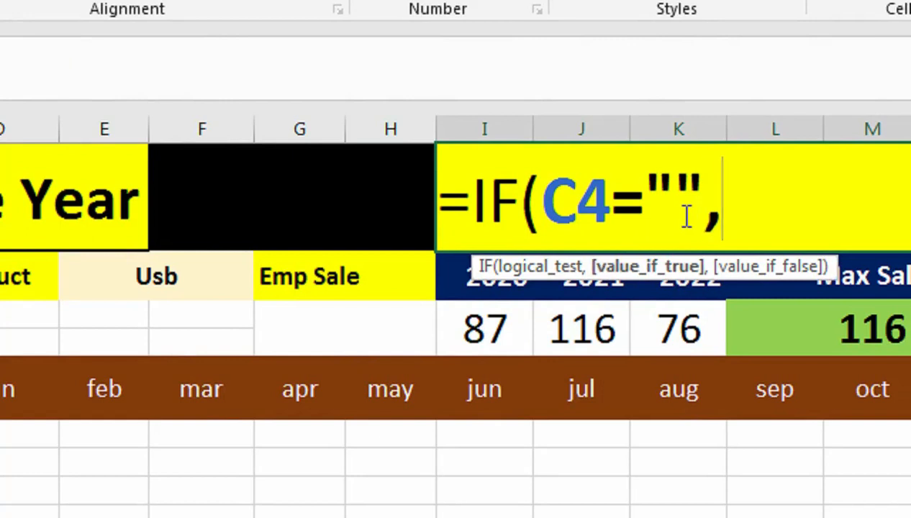
pyautogui.click(228, 280)
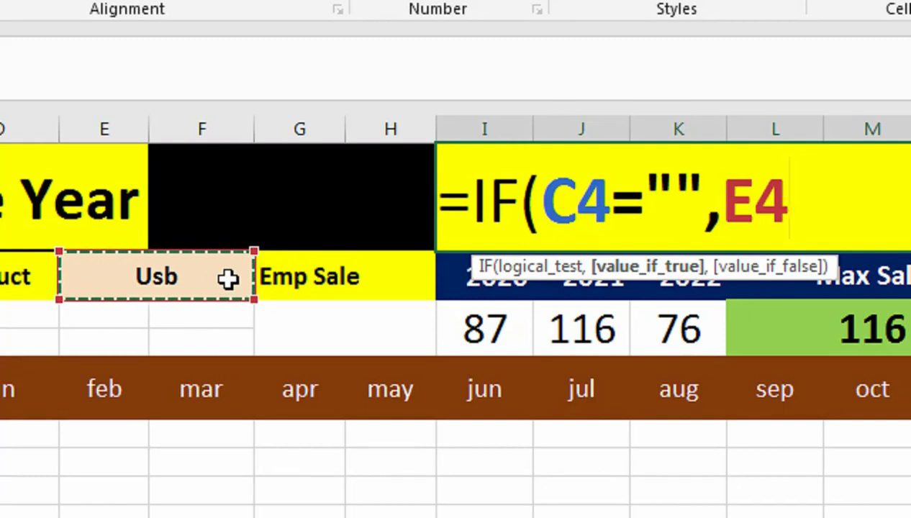
pyautogui.press('BackSpace')
pyautogui.press('BackSpace')
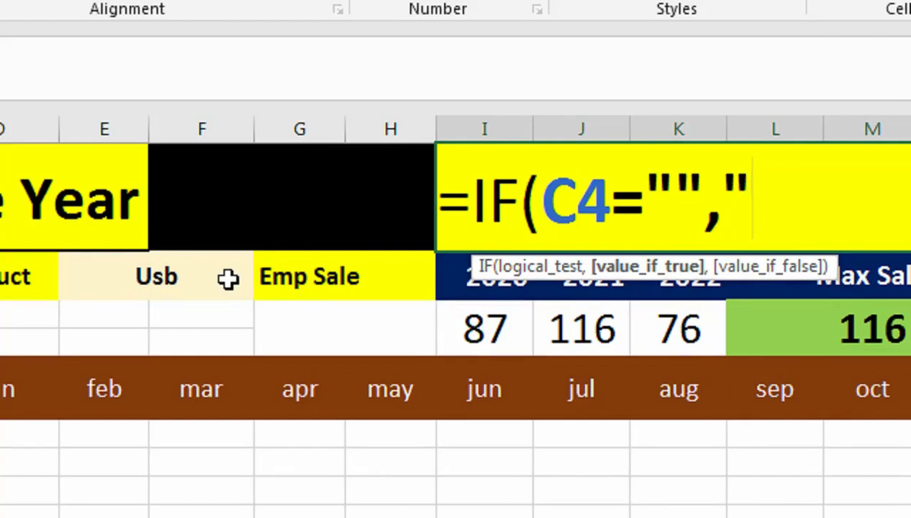
pyautogui.write('sALE')
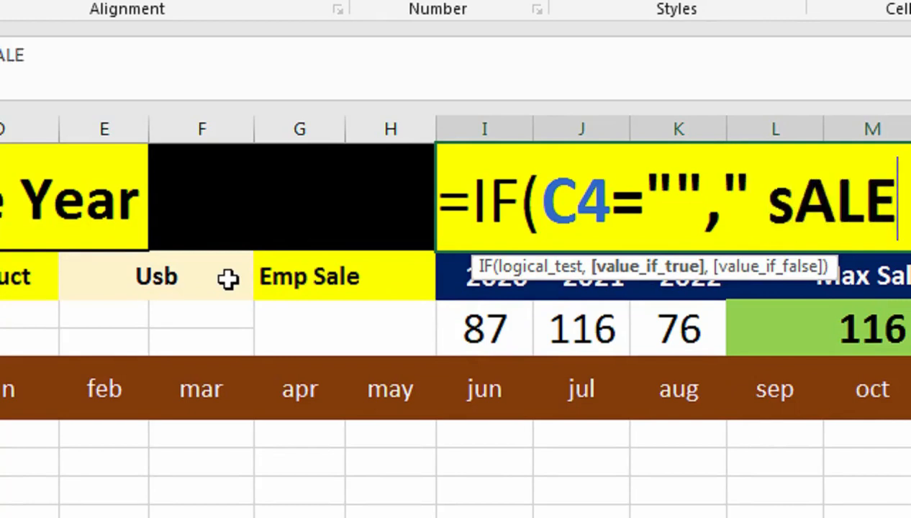
pyautogui.press('BackSpace')
pyautogui.press('BackSpace')
pyautogui.press('BackSpace')
pyautogui.press('BackSpace')
pyautogui.press('BackSpace')
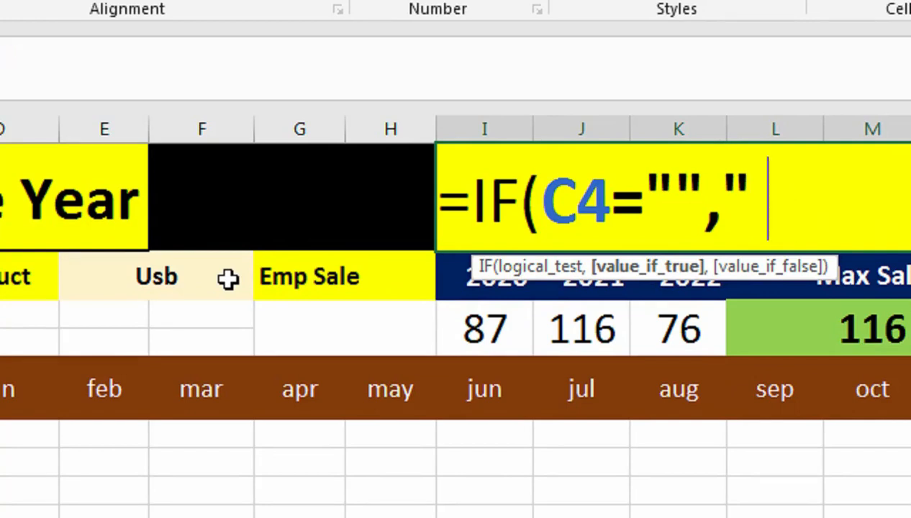
# Set the I1 formula's true value to " Sale Detail "&E4, joining the title text with the selected product
pyautogui.write('Sale Detail')
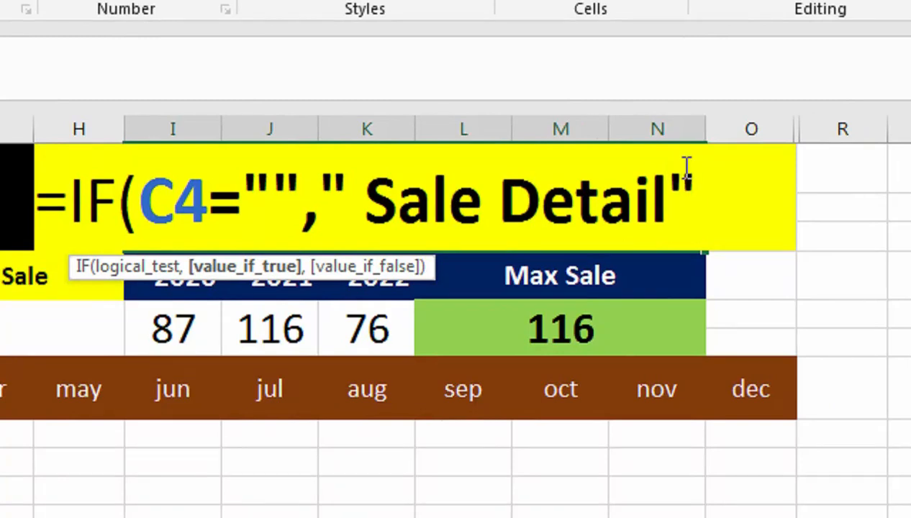
pyautogui.click(679, 182)
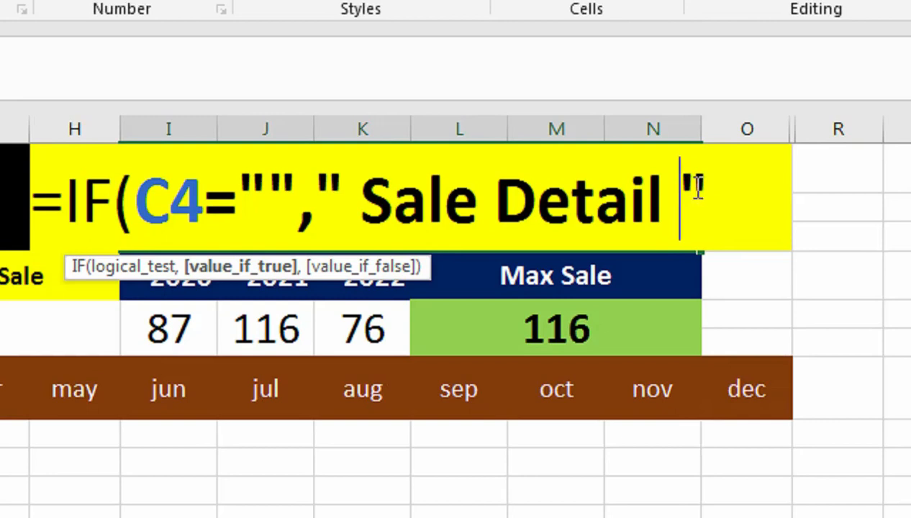
pyautogui.click(697, 185)
pyautogui.write('&')
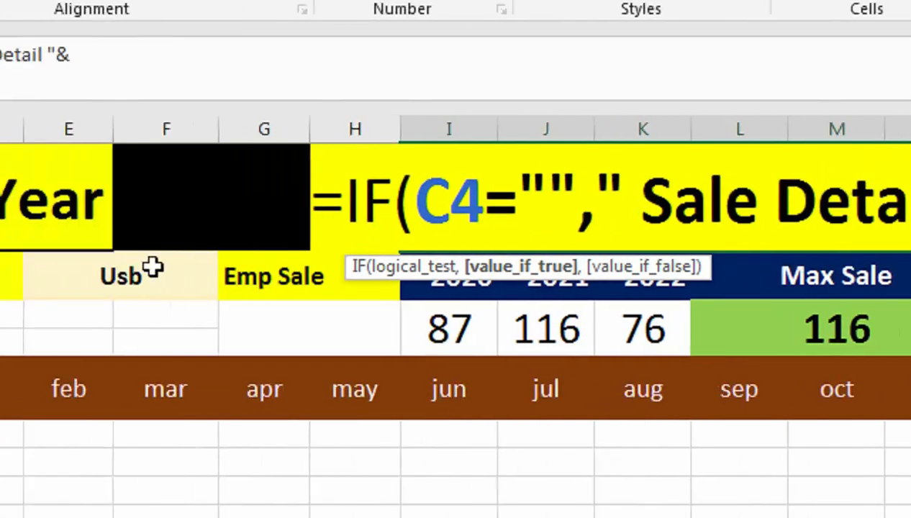
pyautogui.click(388, 281)
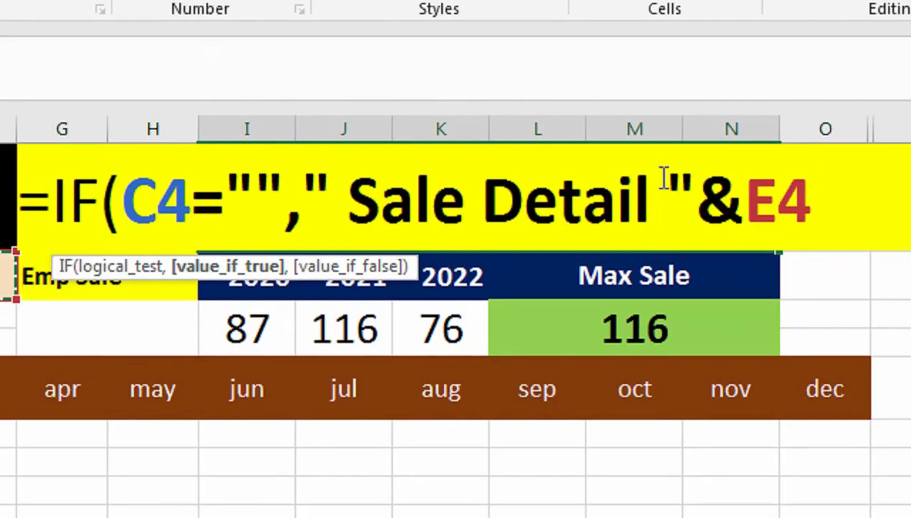
# Complete the I1 formula with " Sale Detail "&C4 as the false value, joining the title text with the selected employee
pyautogui.write(',')
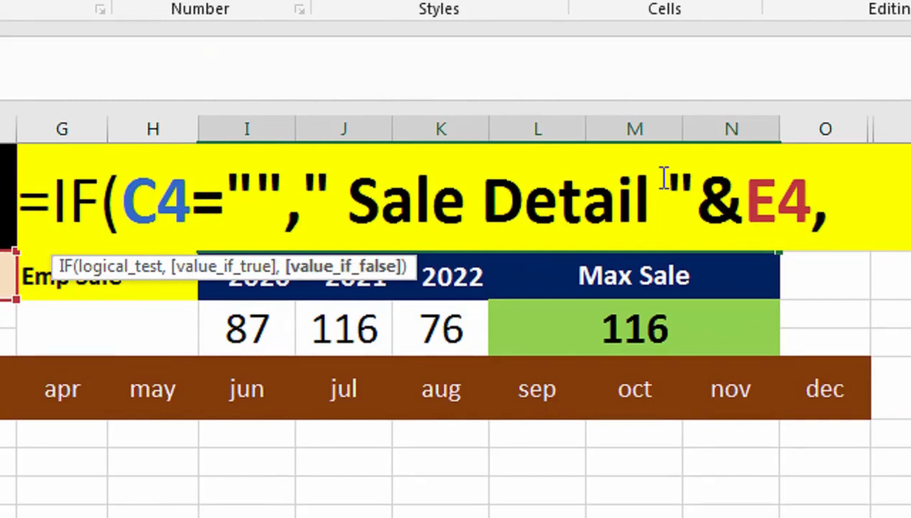
pyautogui.write('" s')
pyautogui.press('BackSpace')
pyautogui.write('Sale')
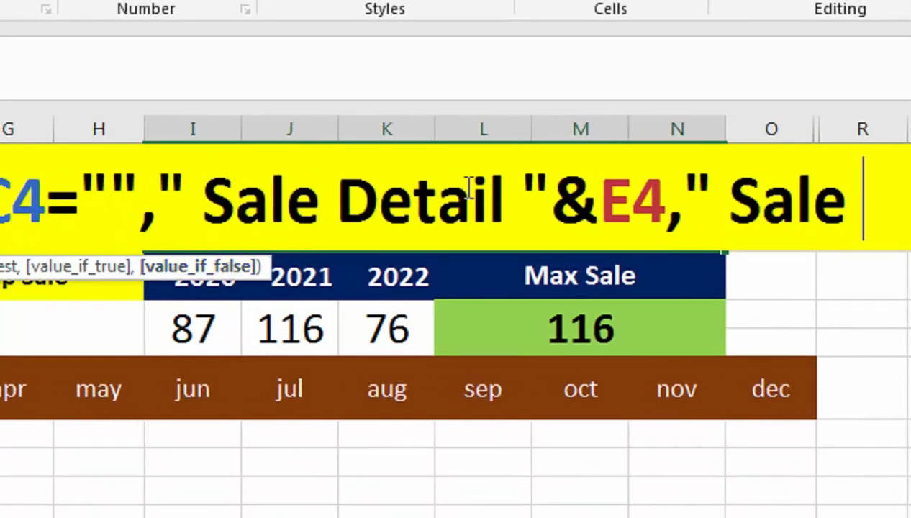
pyautogui.write('Detail')
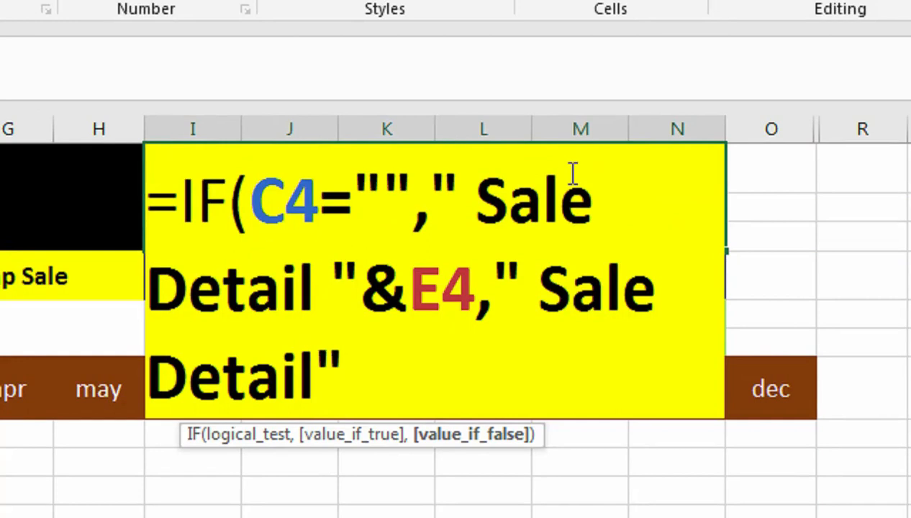
pyautogui.press('BackSpace')
pyautogui.write('"&')
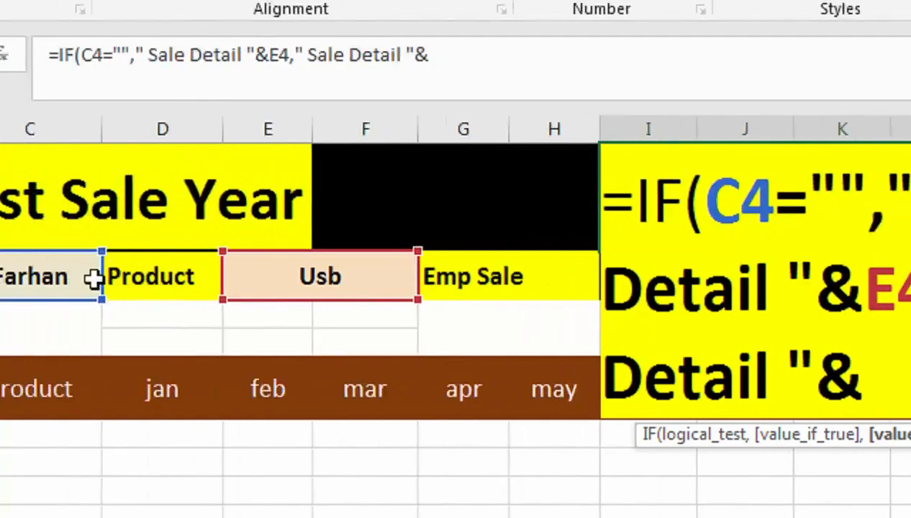
pyautogui.click(94, 280)
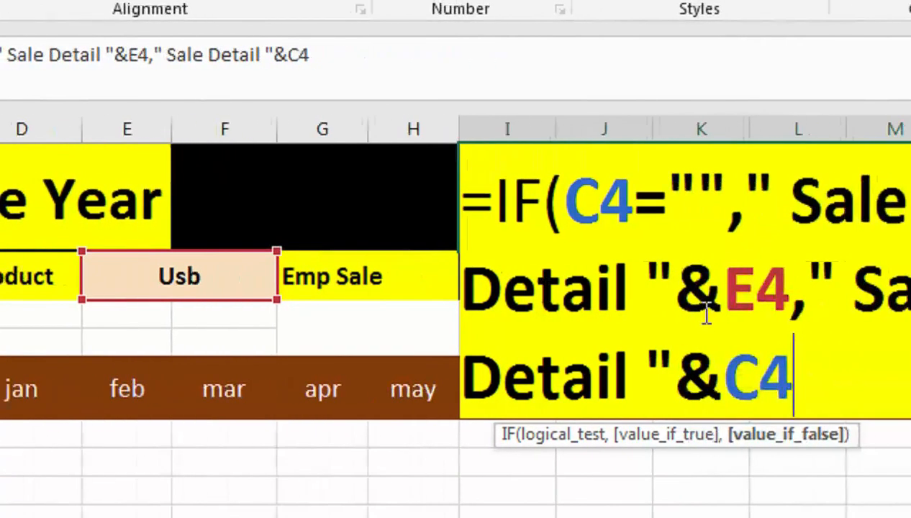
pyautogui.write(')')
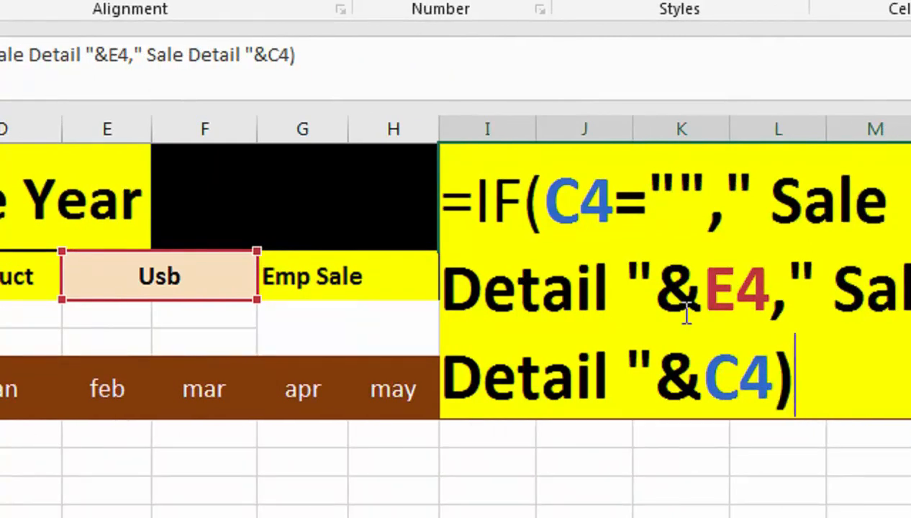
pyautogui.press('Return')
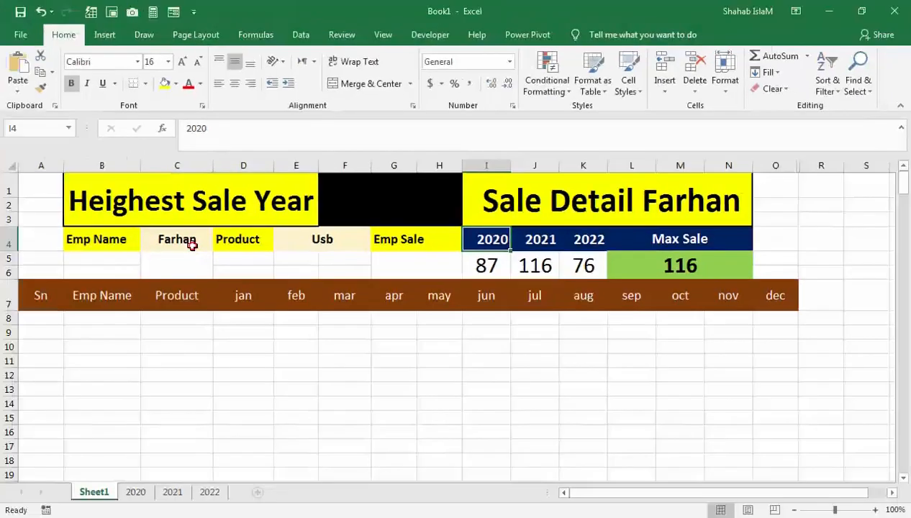
# Clear the selected employee name from C4 to test the title and yearly counts by product
pyautogui.click(189, 241)
pyautogui.press('Delete')
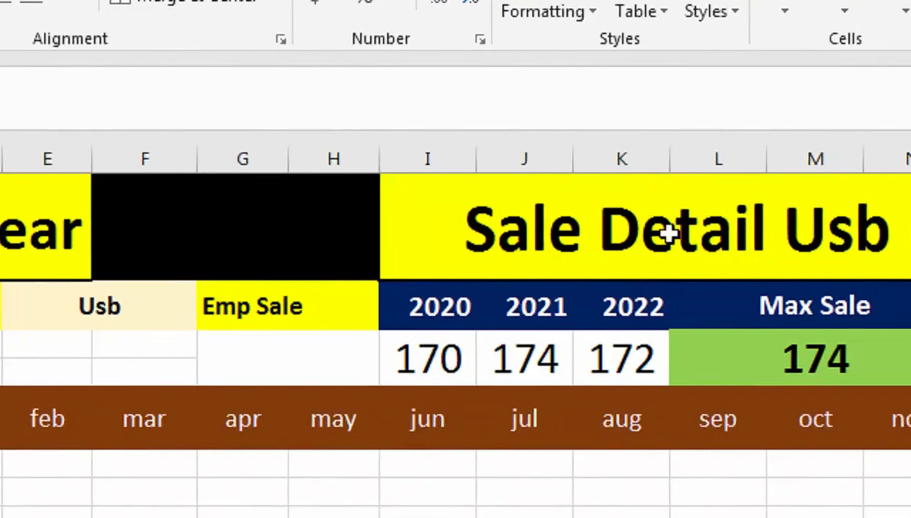
# Select two different employees in C4 one after the other to test the title and yearly counts, and clear the employee name again
pyautogui.click(431, 356)
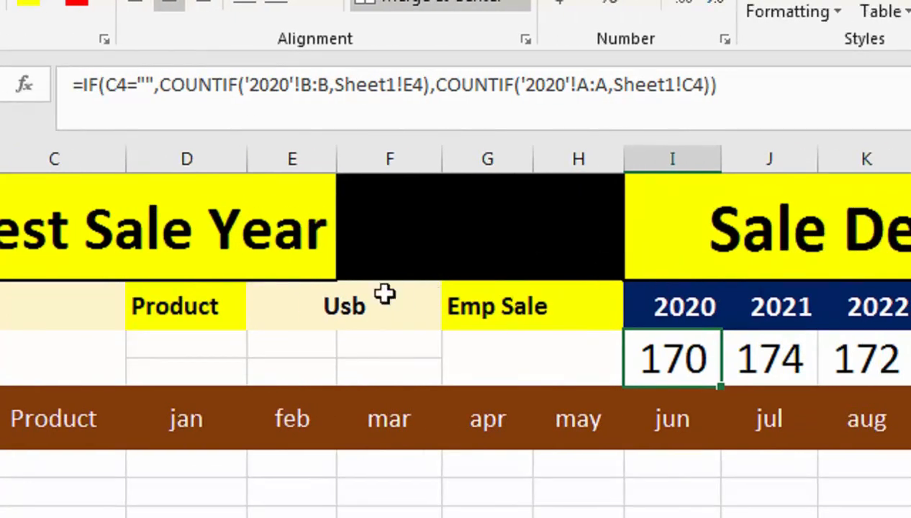
pyautogui.click(103, 306)
pyautogui.click(132, 312)
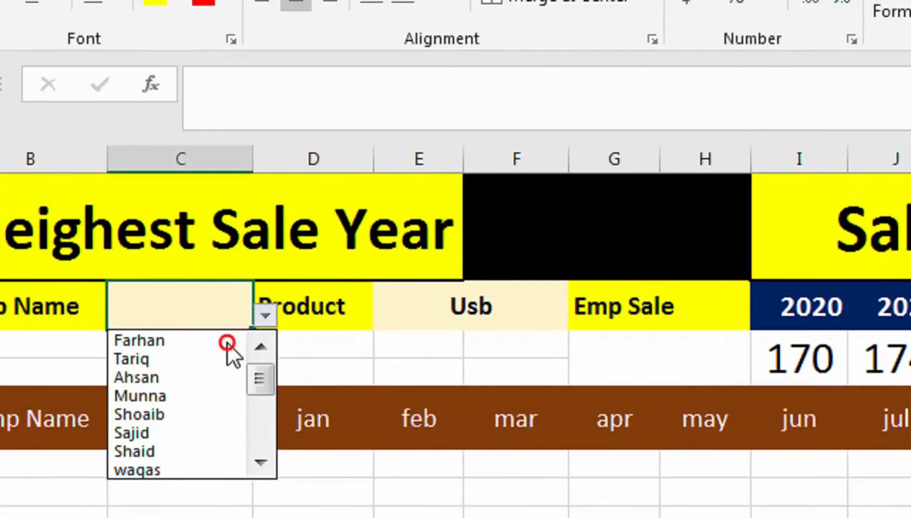
pyautogui.click(227, 341)
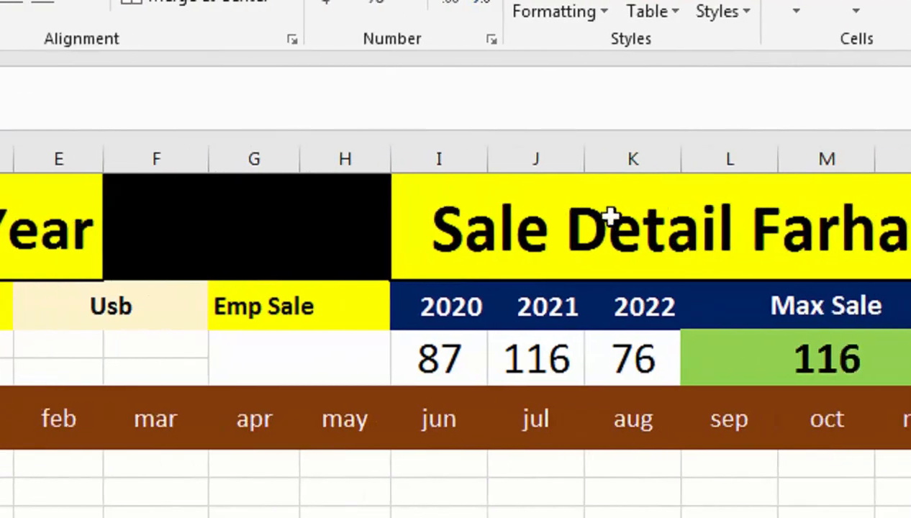
pyautogui.click(185, 315)
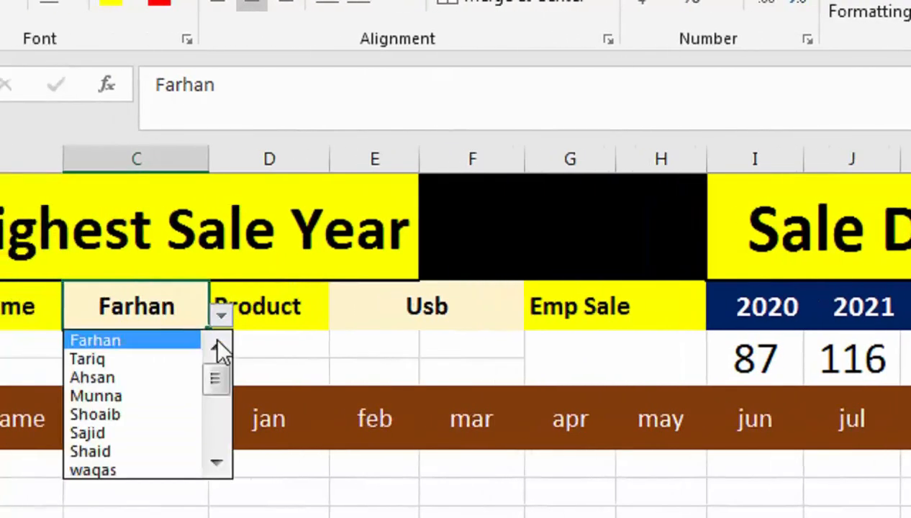
pyautogui.click(144, 394)
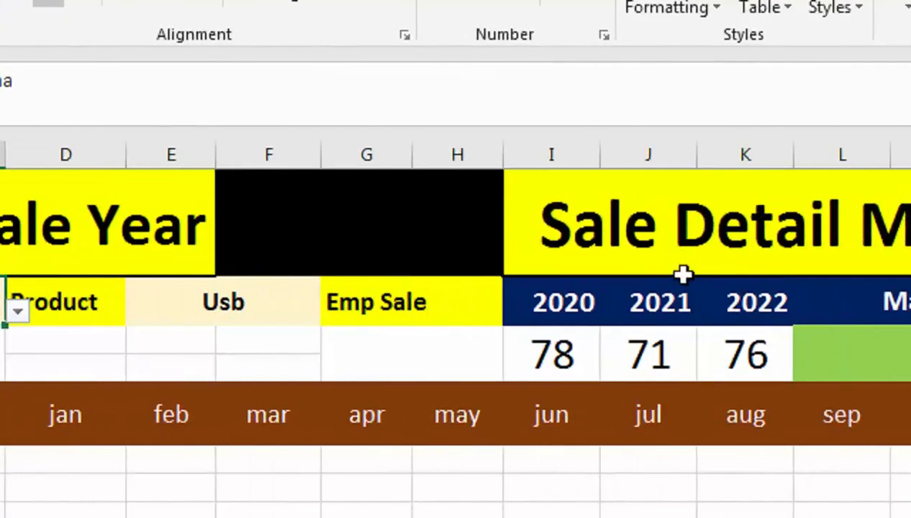
pyautogui.click(198, 311)
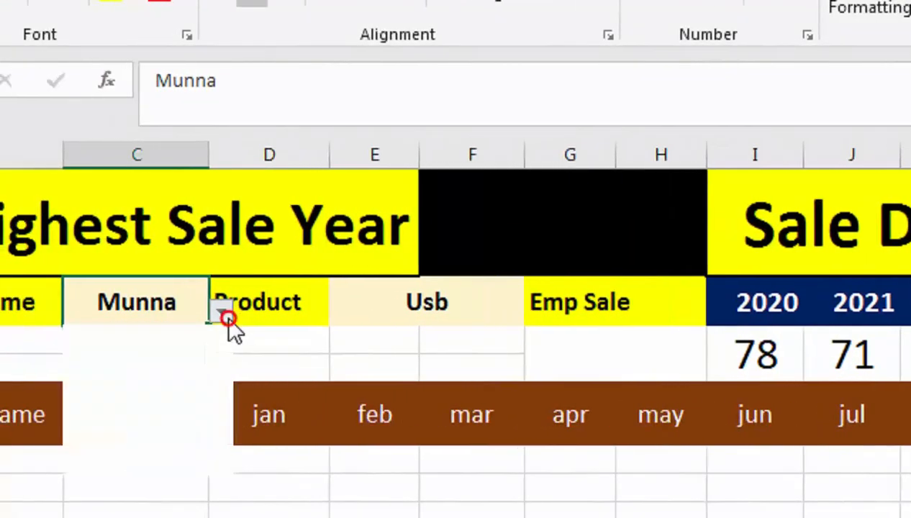
pyautogui.click(236, 282)
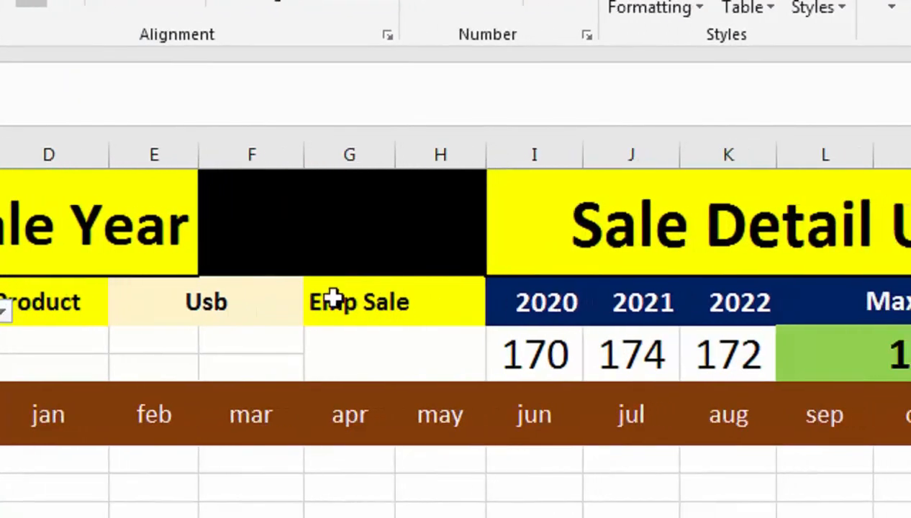
# Select Mouse as the product in E4 to test the title and yearly counts by product
pyautogui.click(286, 307)
pyautogui.click(309, 317)
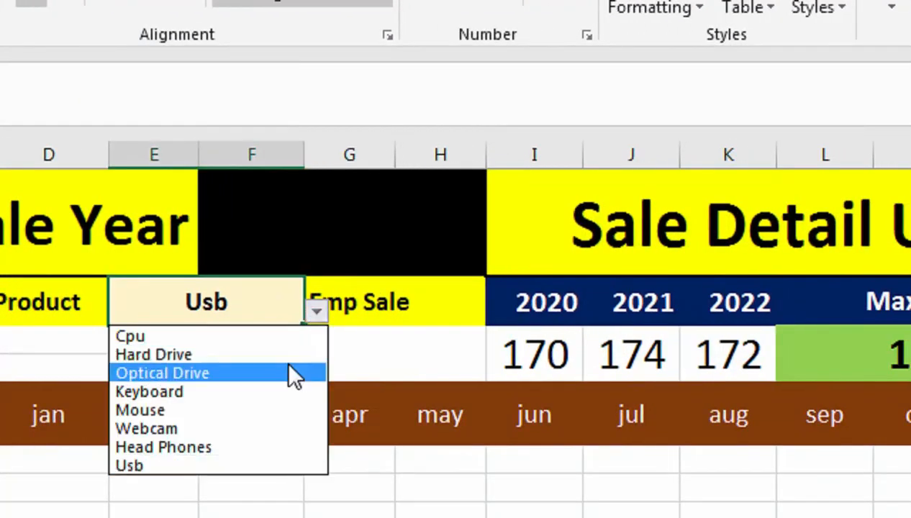
pyautogui.click(295, 410)
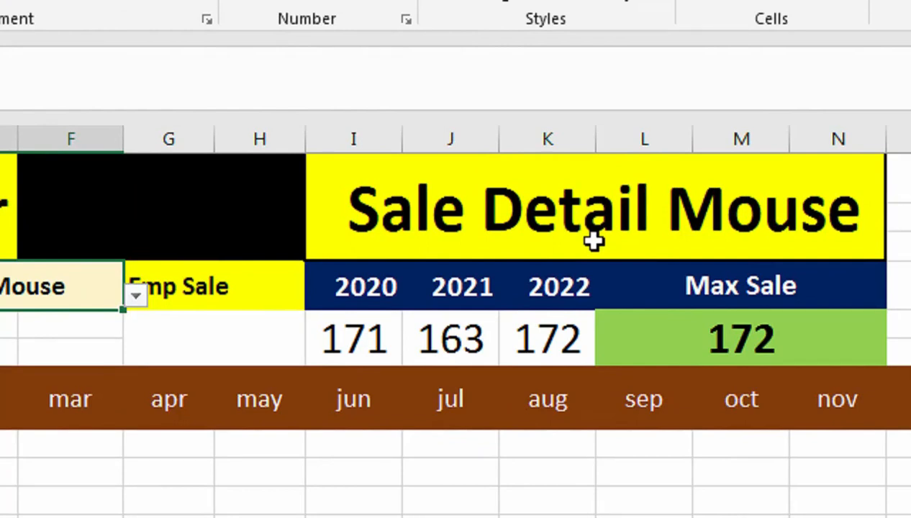
# Begin an IF formula in the black merged cell F1 beside "Heighest Sale Year", with an AND test whose first condition is C4=""
pyautogui.click(135, 234)
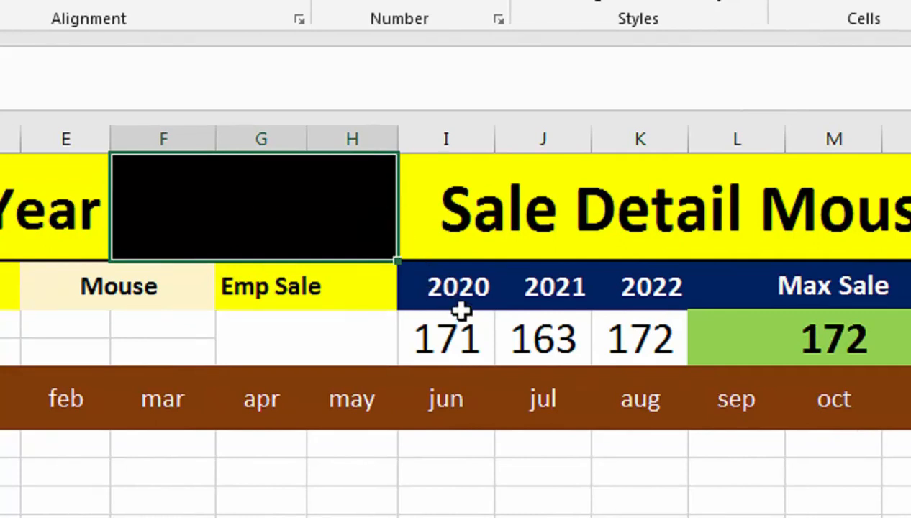
pyautogui.write('=i')
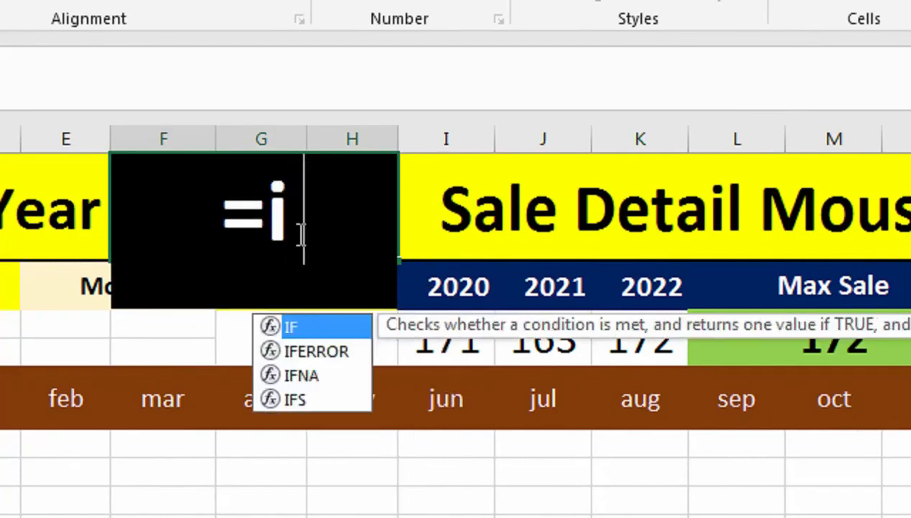
pyautogui.press('Tab')
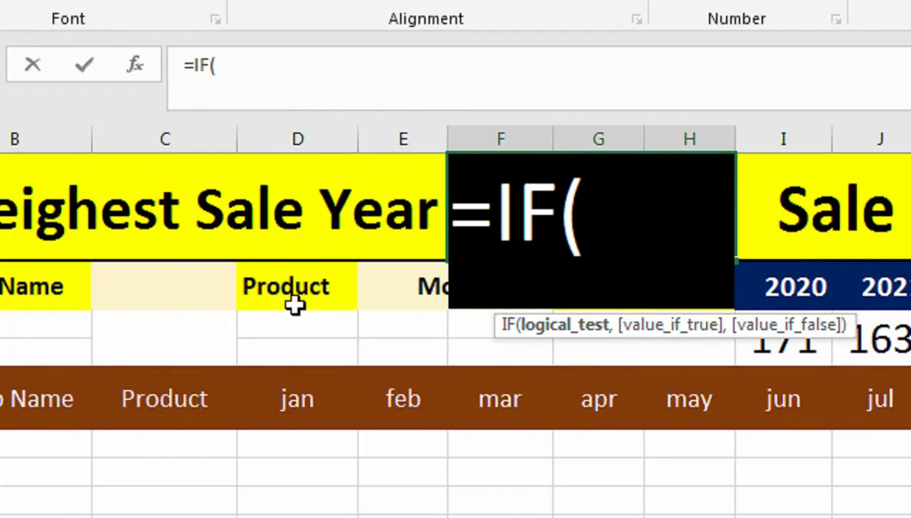
pyautogui.write('an')
pyautogui.press('Tab')
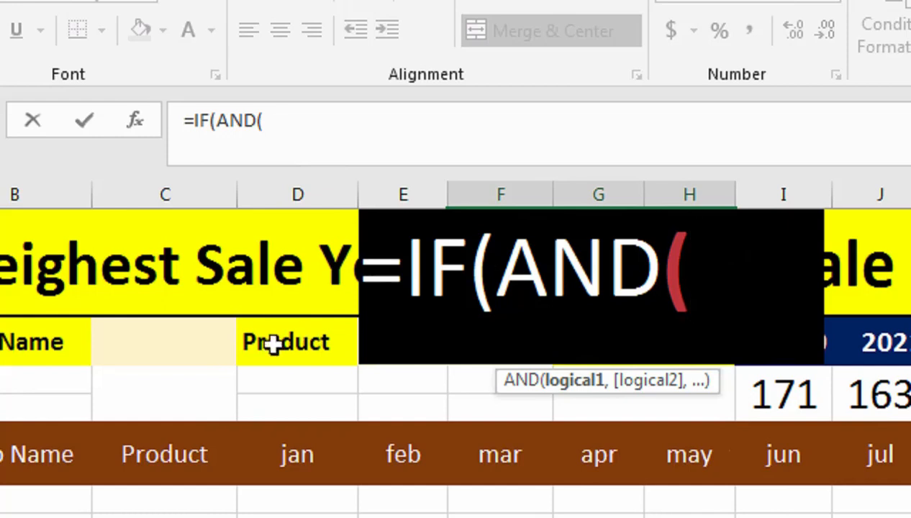
pyautogui.click(173, 344)
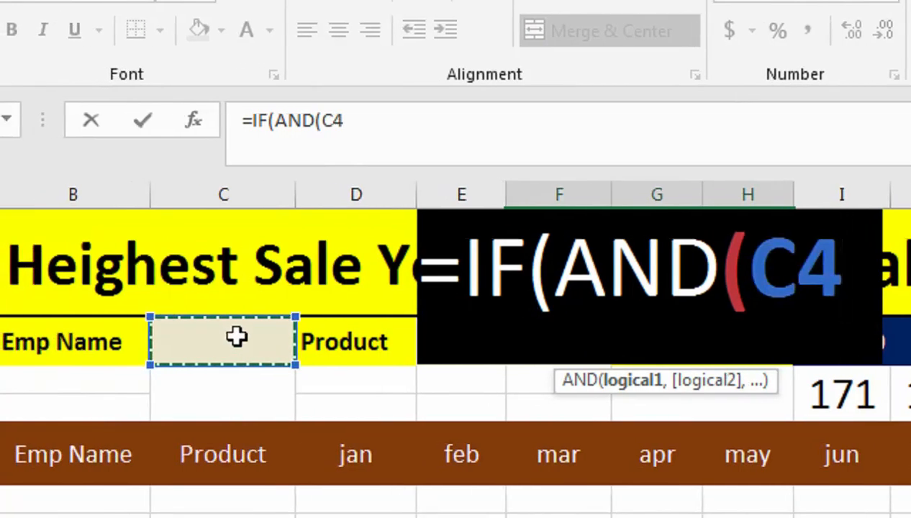
pyautogui.write('="",')
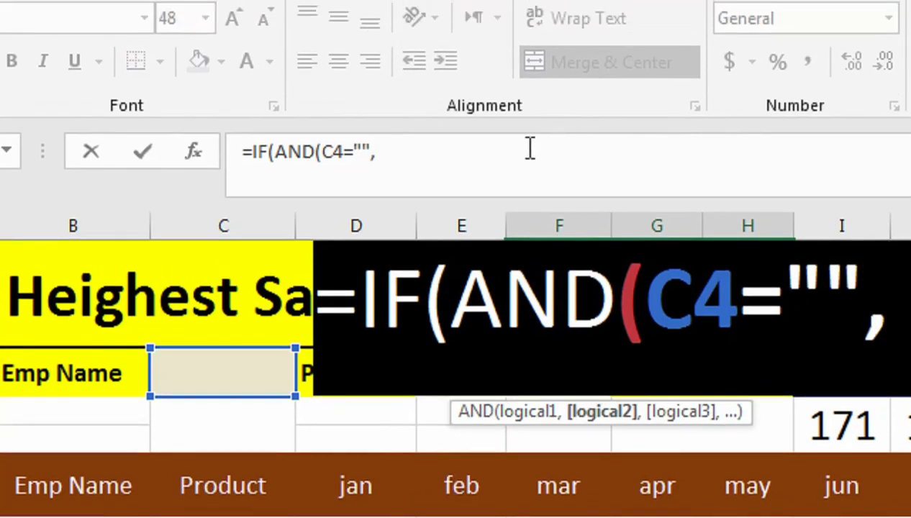
pyautogui.click(529, 149)
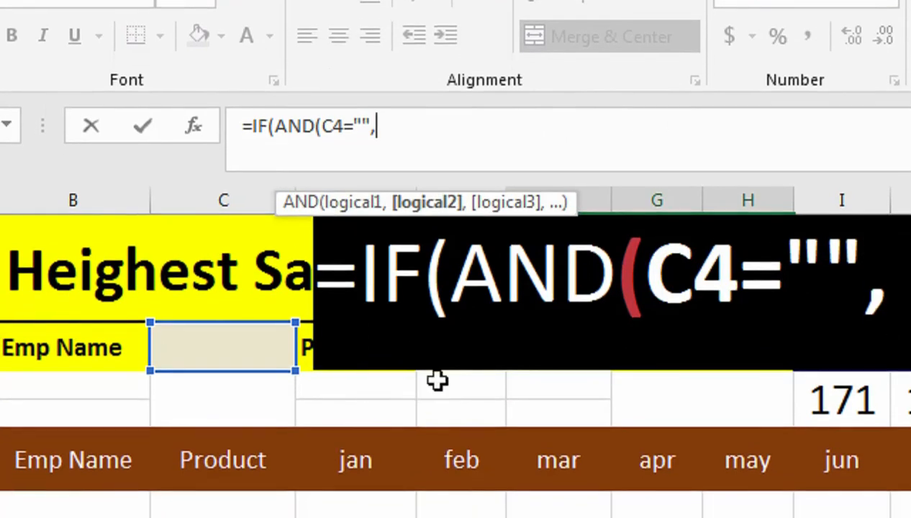
# Add E4="" as the second AND condition in the F1 formula and close the AND test
pyautogui.click(437, 403)
pyautogui.press('Up')
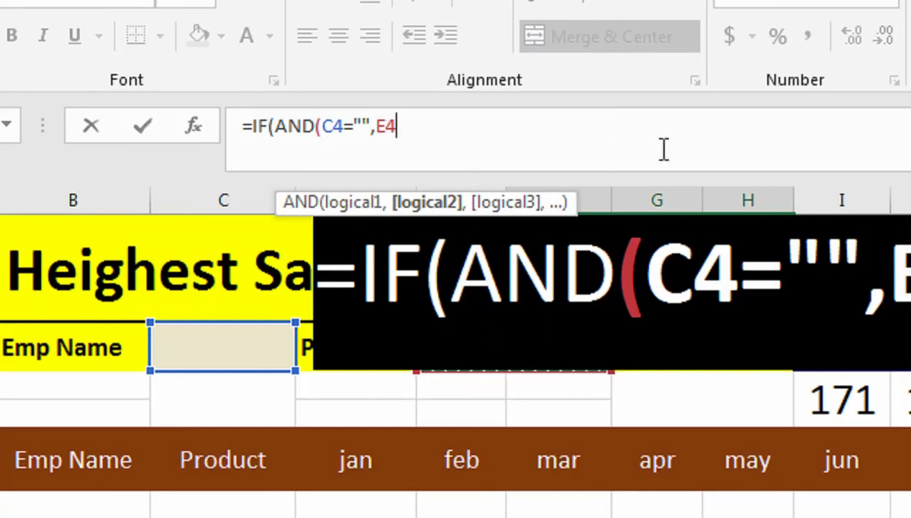
pyautogui.write('="",')
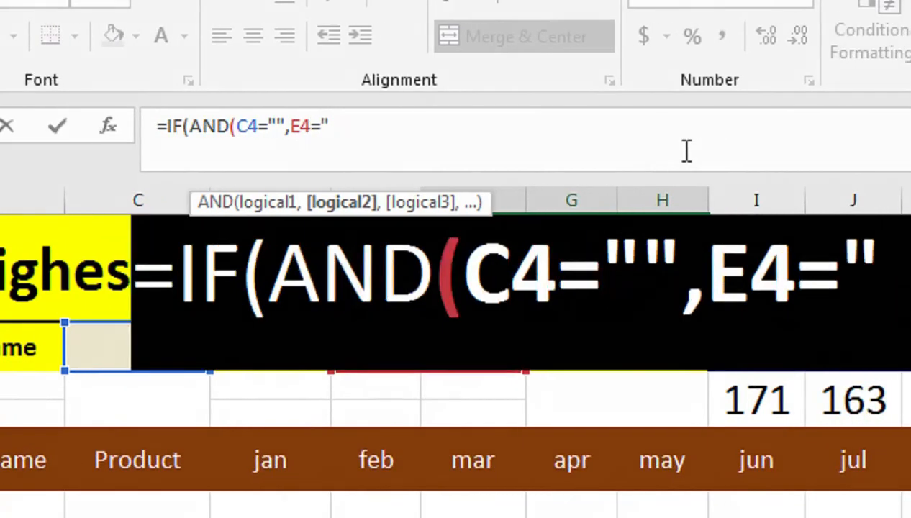
pyautogui.press('BackSpace')
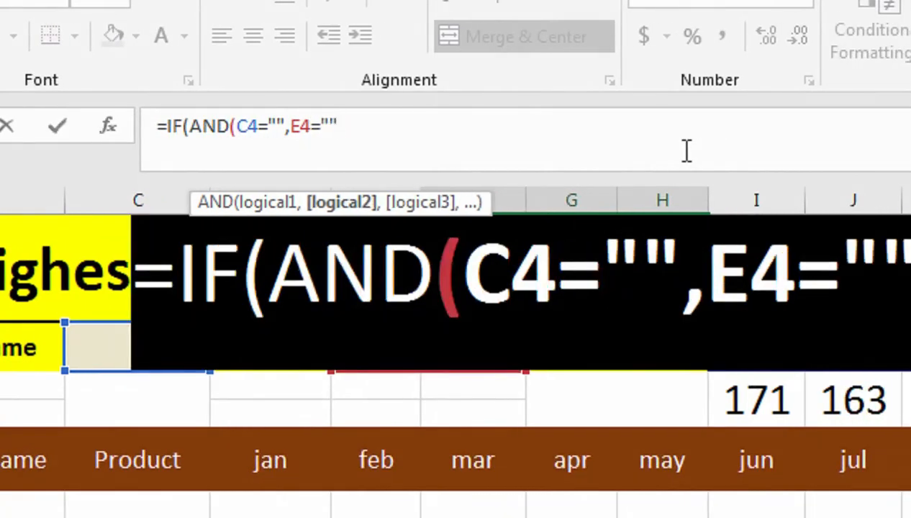
pyautogui.write(')')
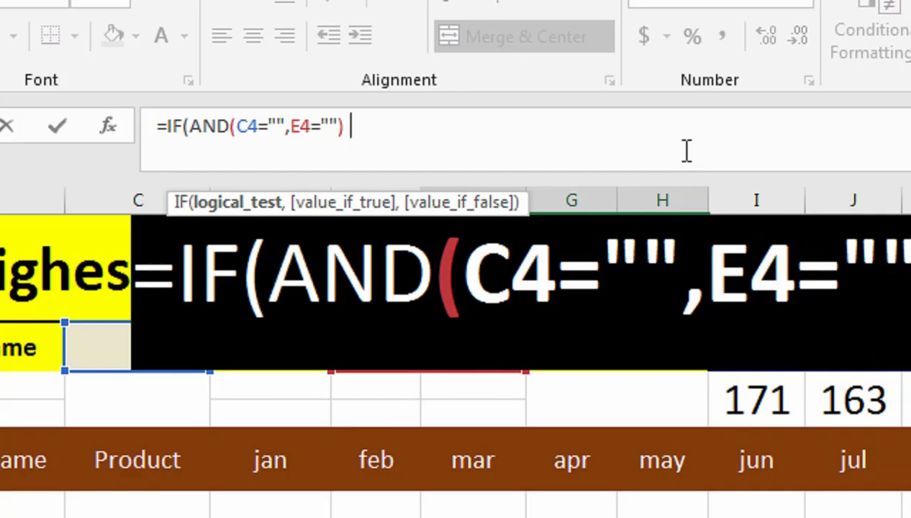
# Set empty text "" as the F1 formula's true value and start an INDEX function as the false value
pyautogui.write(',""')
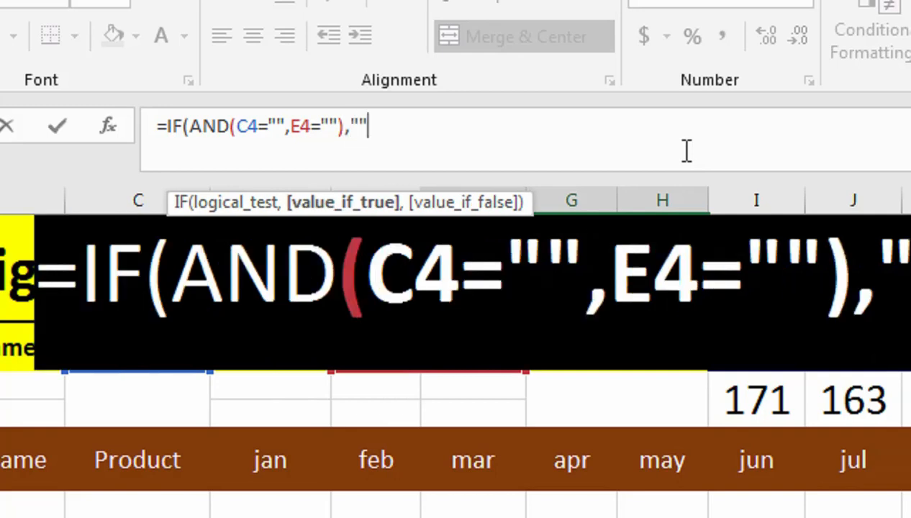
pyautogui.write(',')
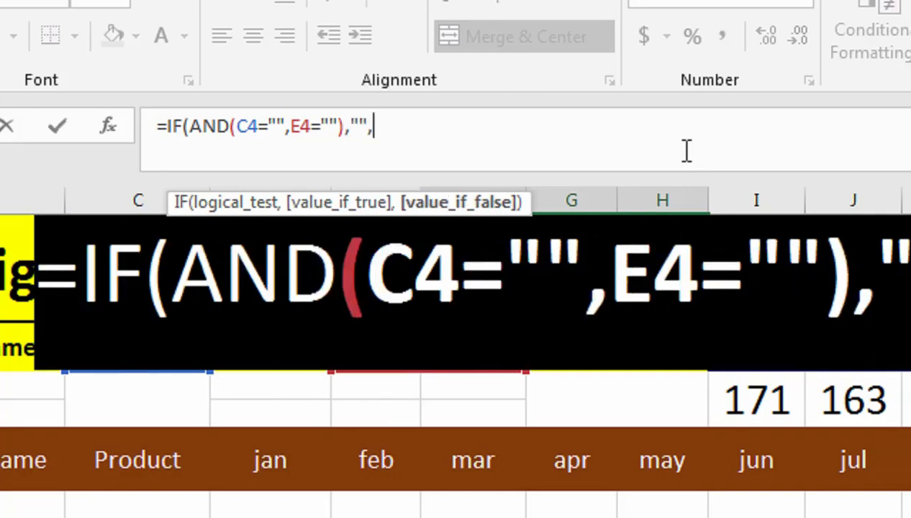
pyautogui.write('ind')
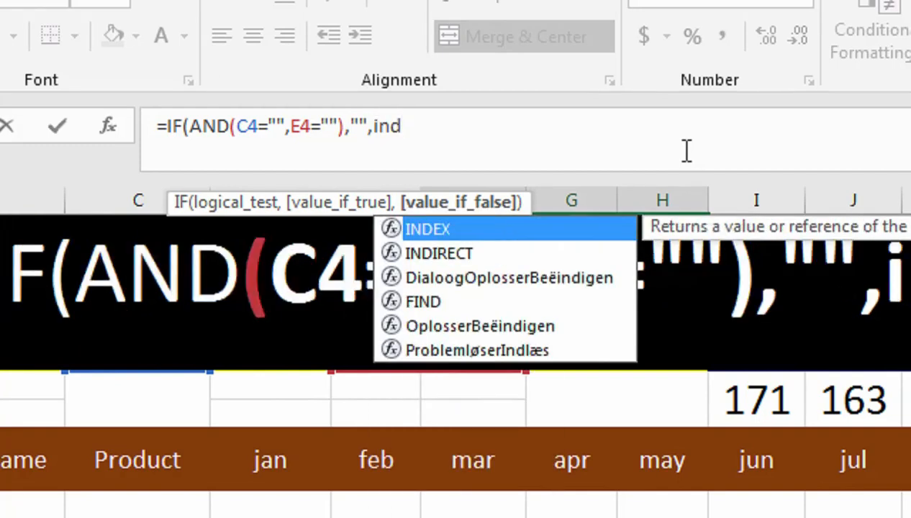
pyautogui.press('Tab')
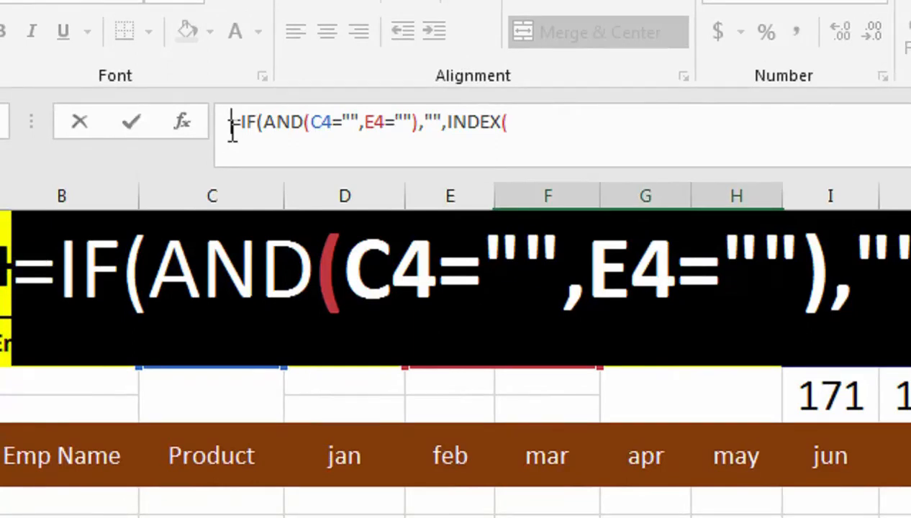
# Leave the formula entry and clear all formats from the black merged cell F1
pyautogui.press('Escape')
pyautogui.click(637, 289)
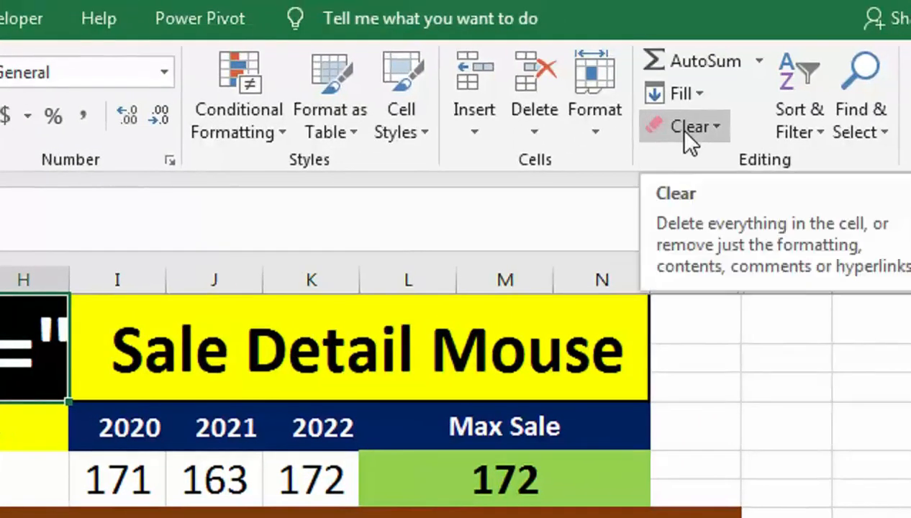
pyautogui.click(684, 132)
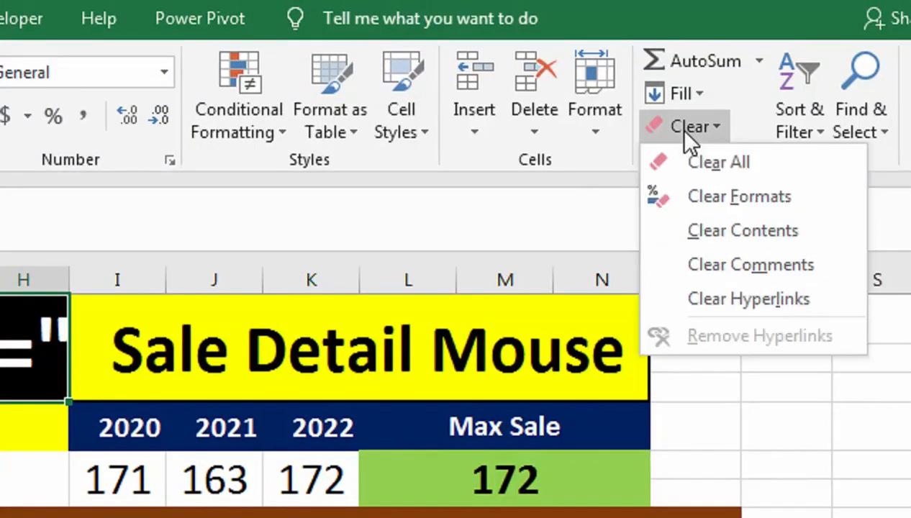
pyautogui.click(685, 202)
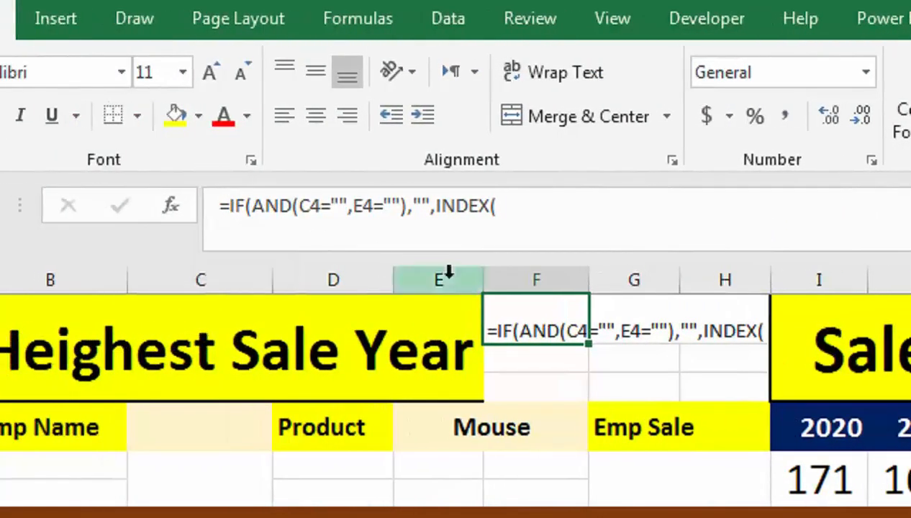
# Resume the F1 formula and set the year headers I4:K4 as the INDEX array, leaving the row number empty
pyautogui.click(227, 207)
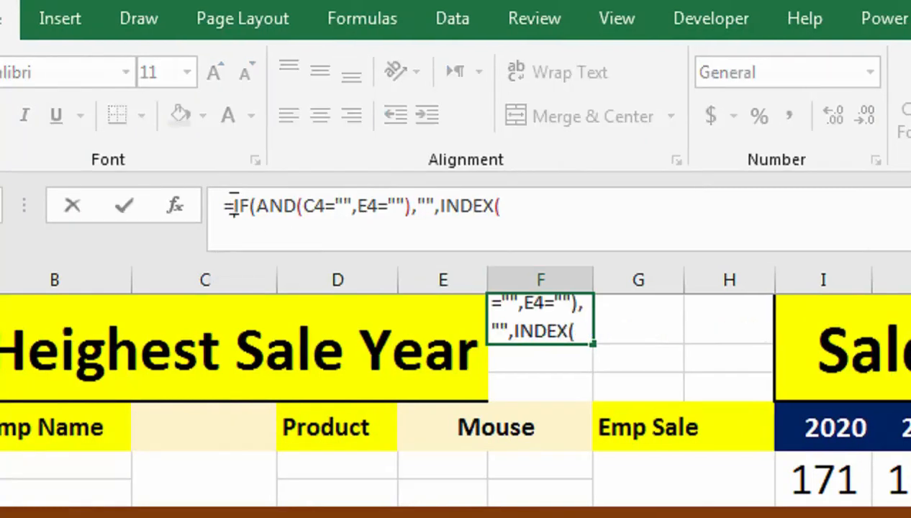
pyautogui.click(400, 197)
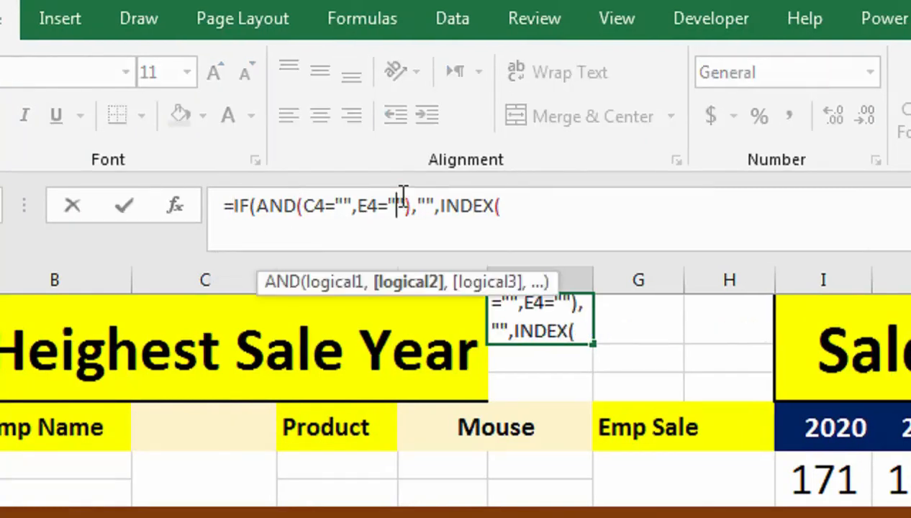
pyautogui.click(589, 208)
pyautogui.click(229, 207)
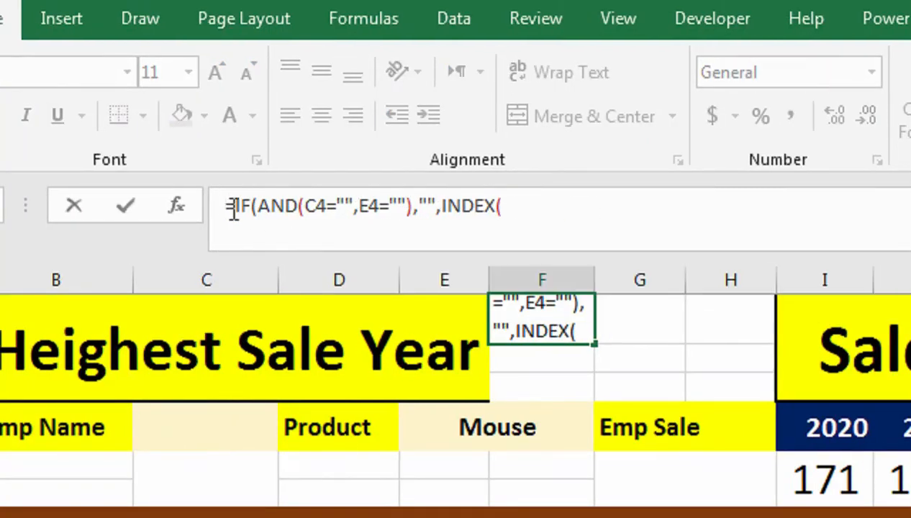
pyautogui.click(557, 205)
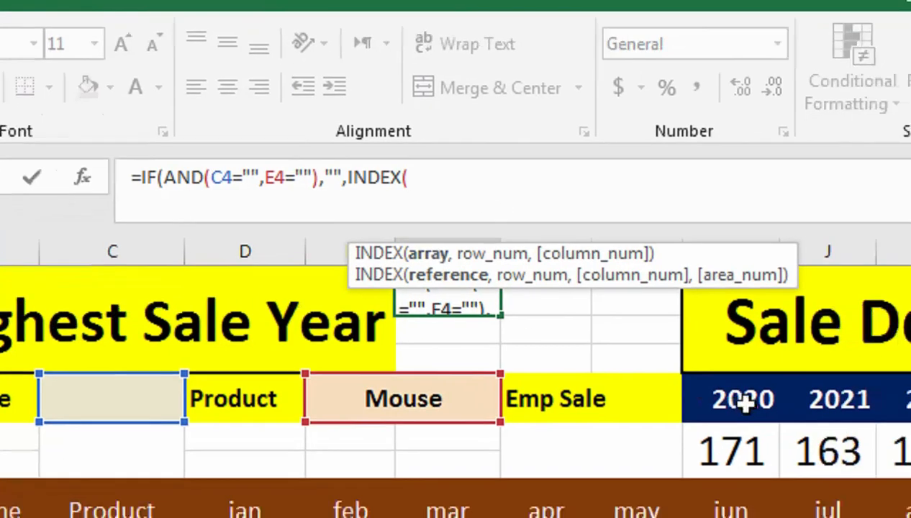
pyautogui.moveTo(843, 430); pyautogui.dragTo(910, 429)
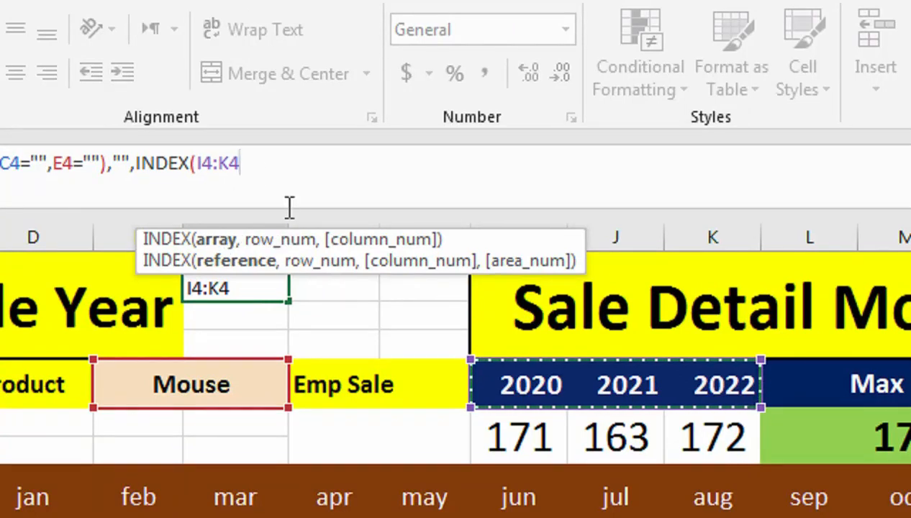
pyautogui.write(',,')
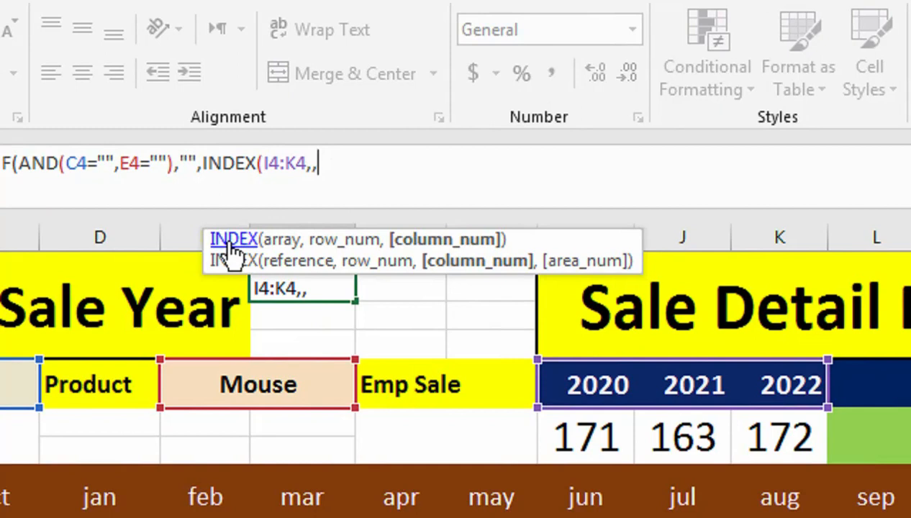
# Start a MATCH function as the column number of the INDEX function in the F1 formula
pyautogui.write('ma')
pyautogui.press('Tab')
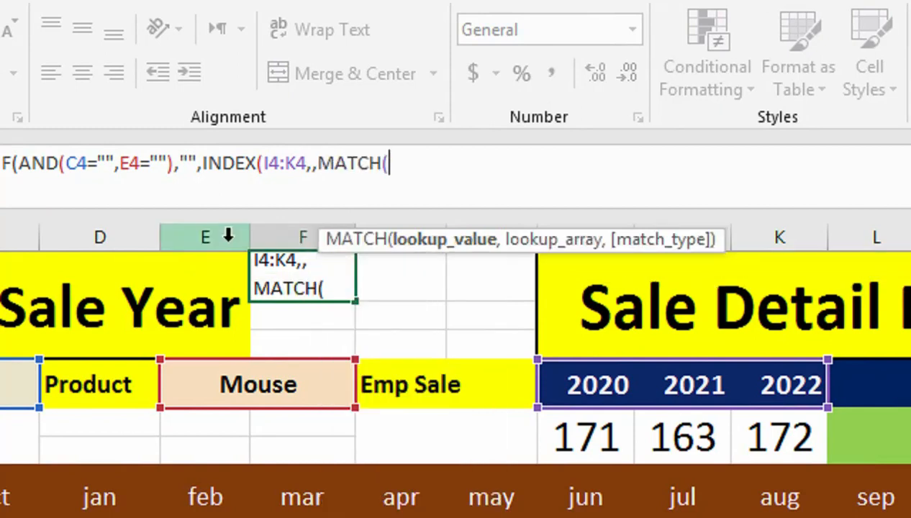
pyautogui.write('ma')
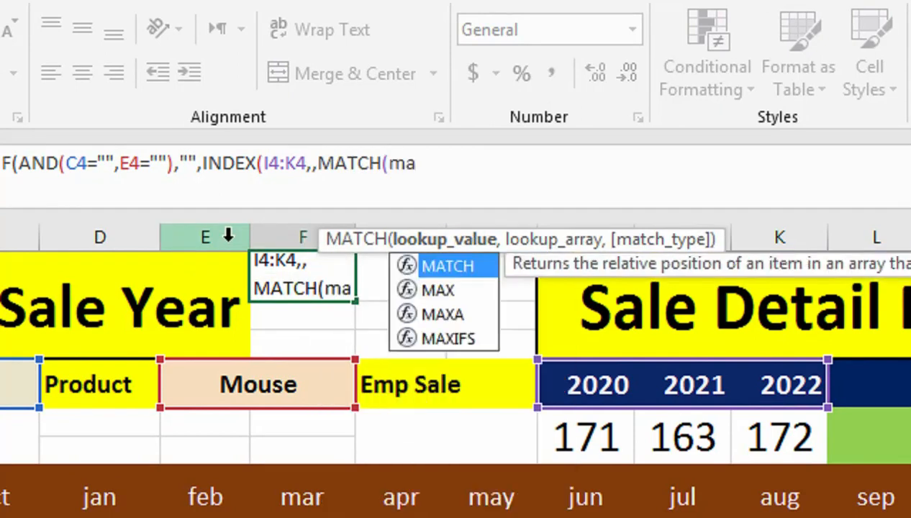
pyautogui.press('Tab')
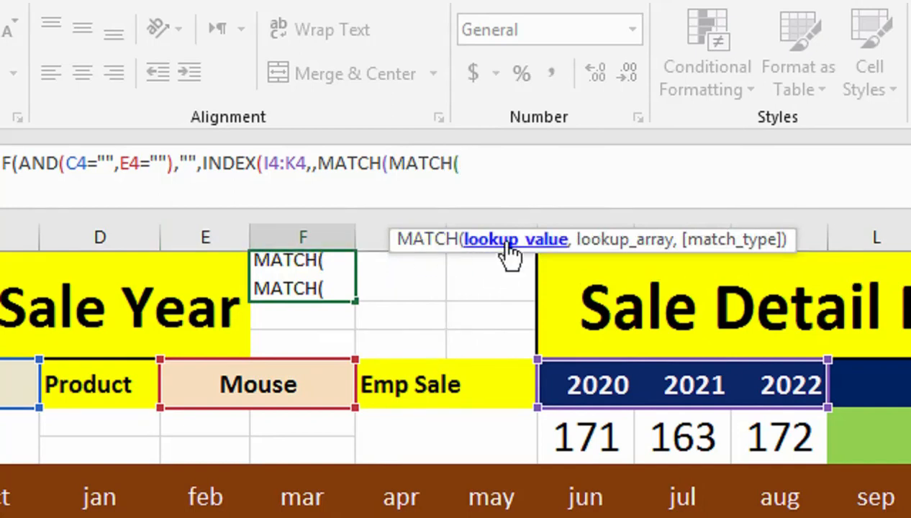
pyautogui.press('BackSpace')
pyautogui.press('BackSpace')
pyautogui.press('BackSpace')
pyautogui.press('BackSpace')
pyautogui.press('BackSpace')
pyautogui.press('BackSpace')
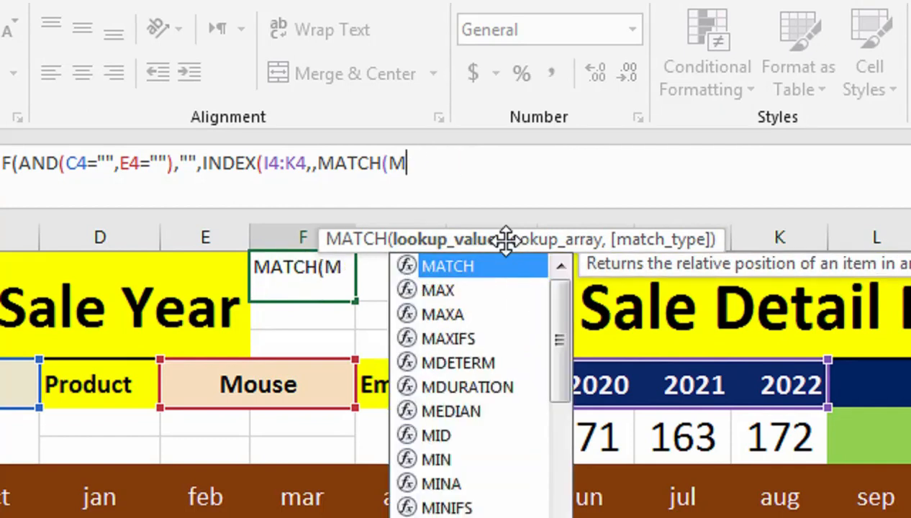
# Set MAX(I5:K5) as the lookup value of the MATCH function in the F1 formula
pyautogui.write('max')
pyautogui.press('Tab')
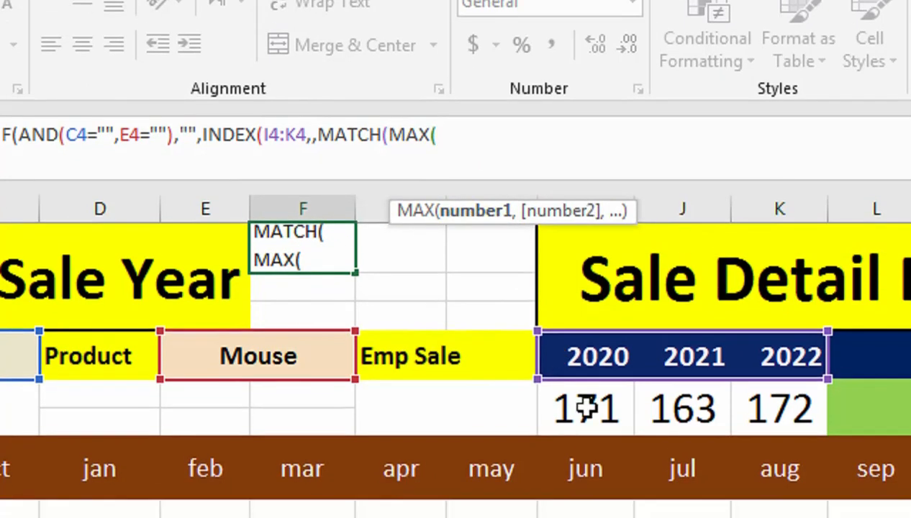
pyautogui.moveTo(590, 432); pyautogui.dragTo(739, 414)
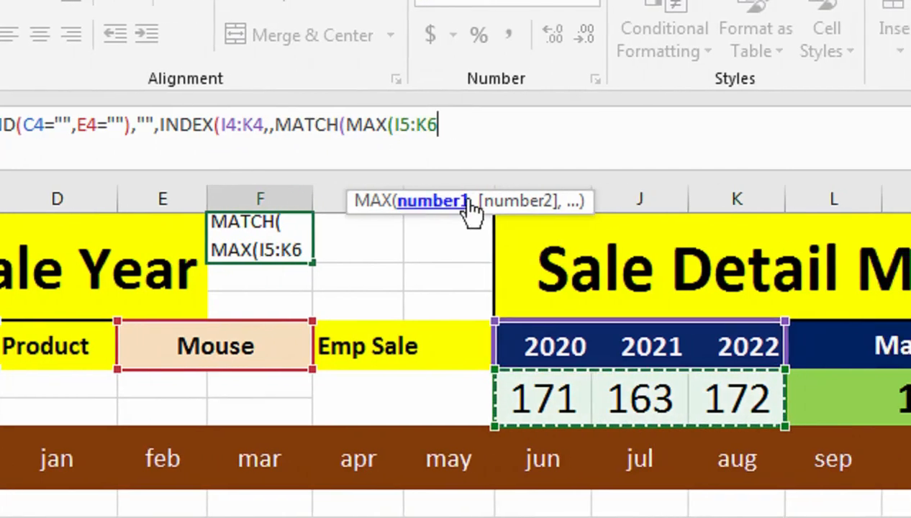
pyautogui.press('BackSpace')
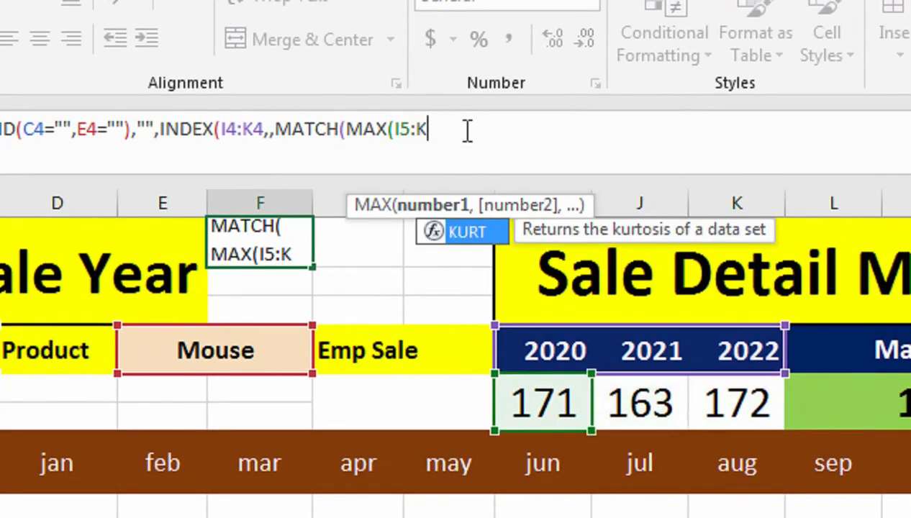
pyautogui.write('5')
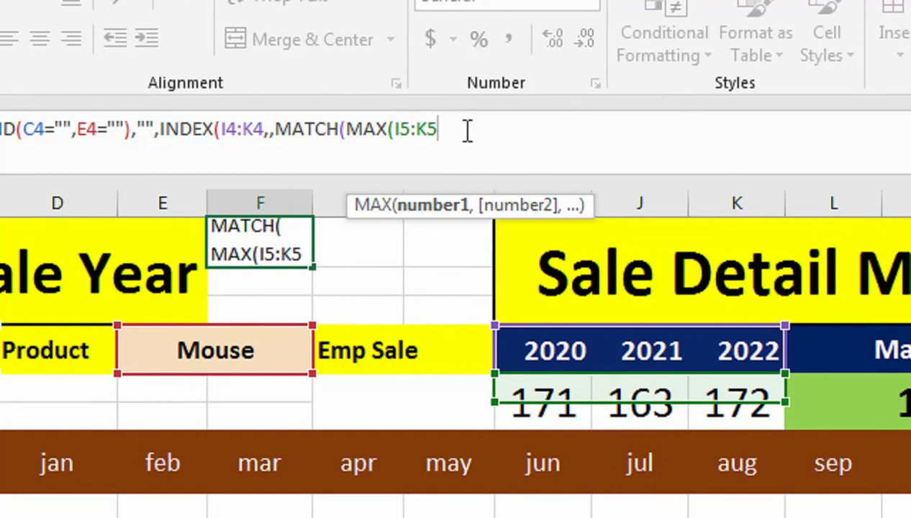
pyautogui.write(')')
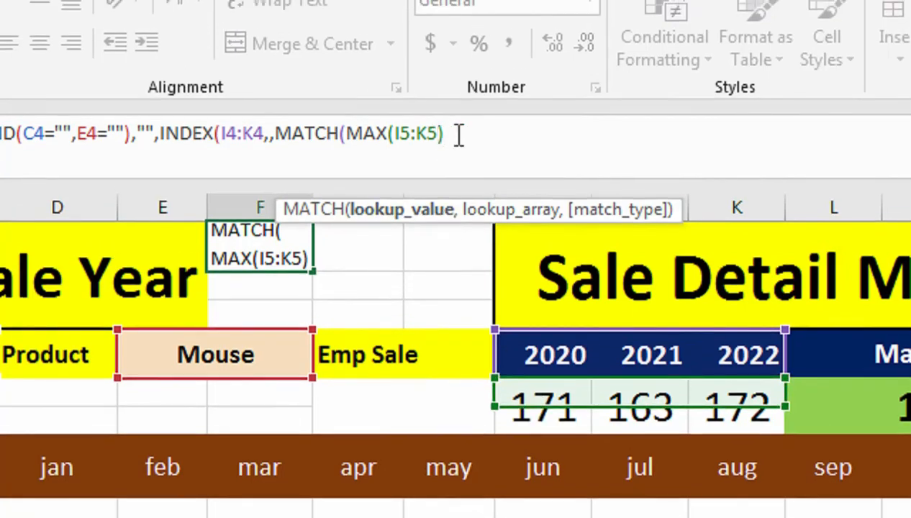
# Reuse the I5:K5 range from the MAX function as the MATCH lookup array
pyautogui.moveTo(458, 134); pyautogui.dragTo(386, 142)
pyautogui.moveTo(440, 135); pyautogui.dragTo(397, 138)
pyautogui.hotkey('ctrl', 'c')
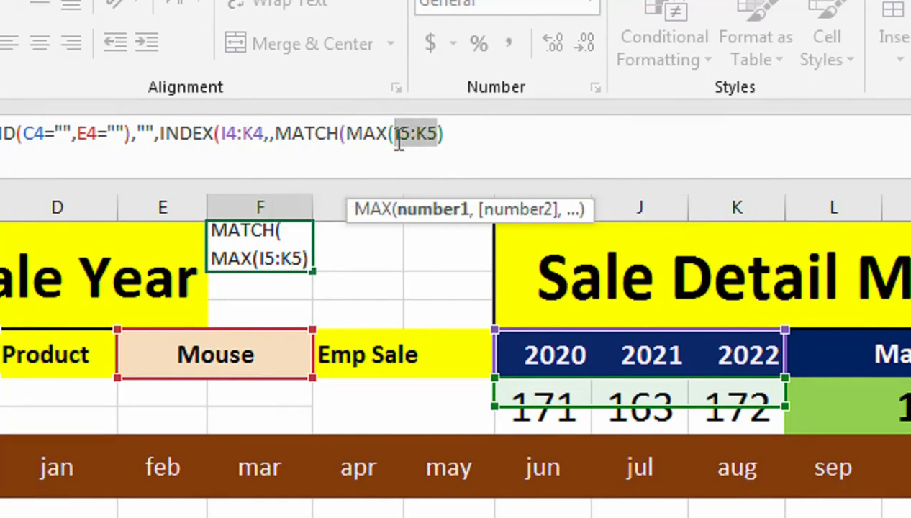
pyautogui.click(481, 139)
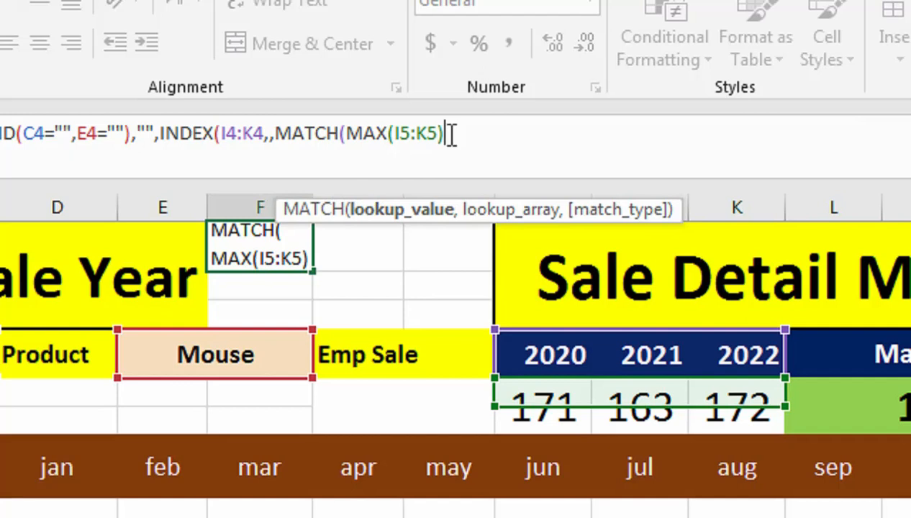
pyautogui.write(',')
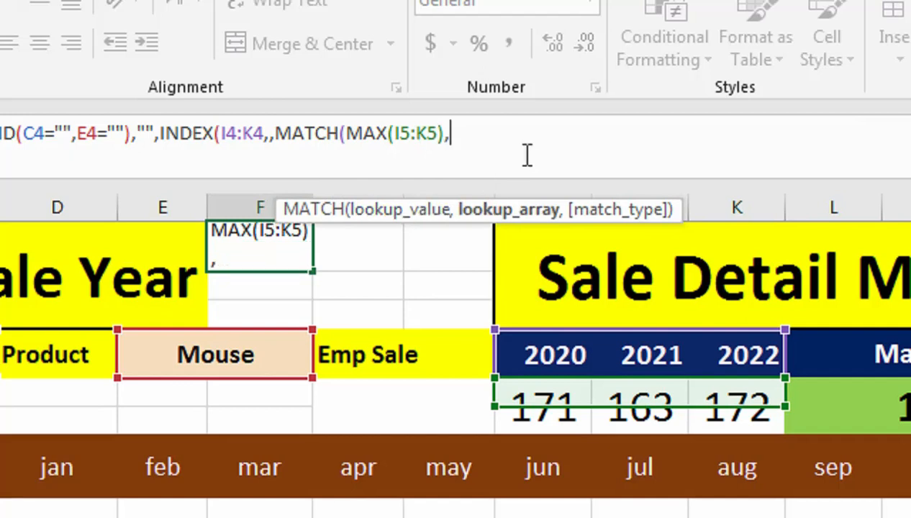
pyautogui.hotkey('ctrl', 'v')
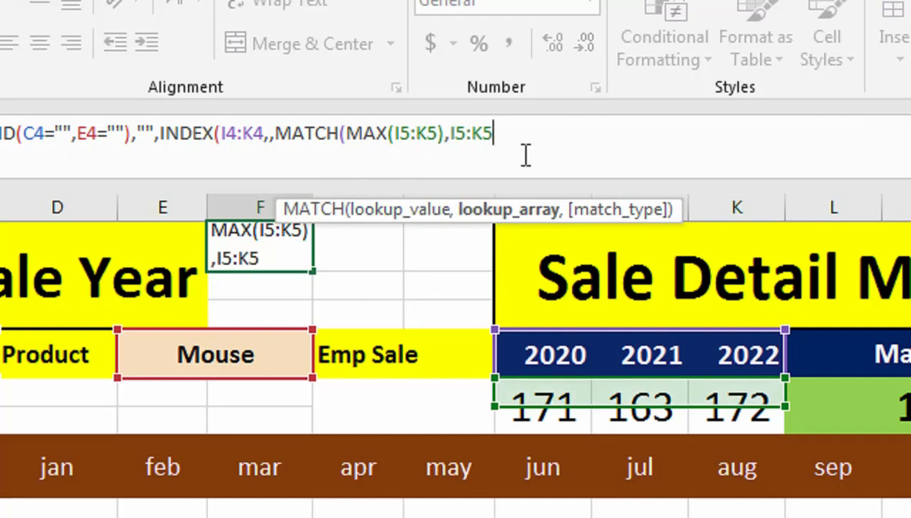
# Set the MATCH type to 0 - Exact match, close all open functions and enter the F1 formula
pyautogui.write(',')
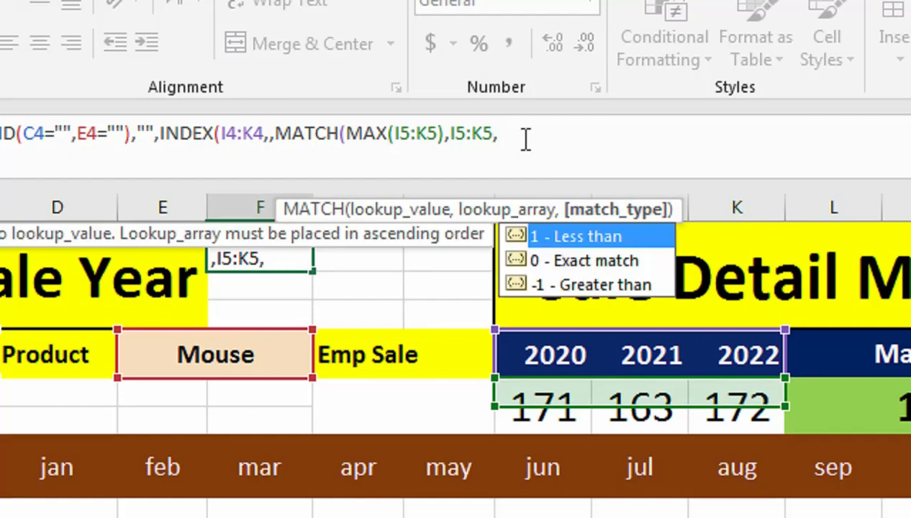
pyautogui.press('Down')
pyautogui.press('Tab')
pyautogui.write(')')
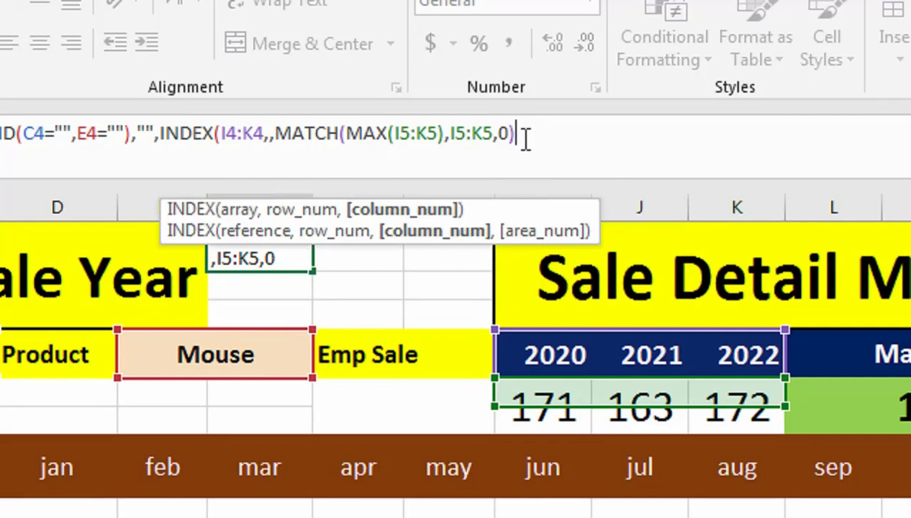
pyautogui.write(')')
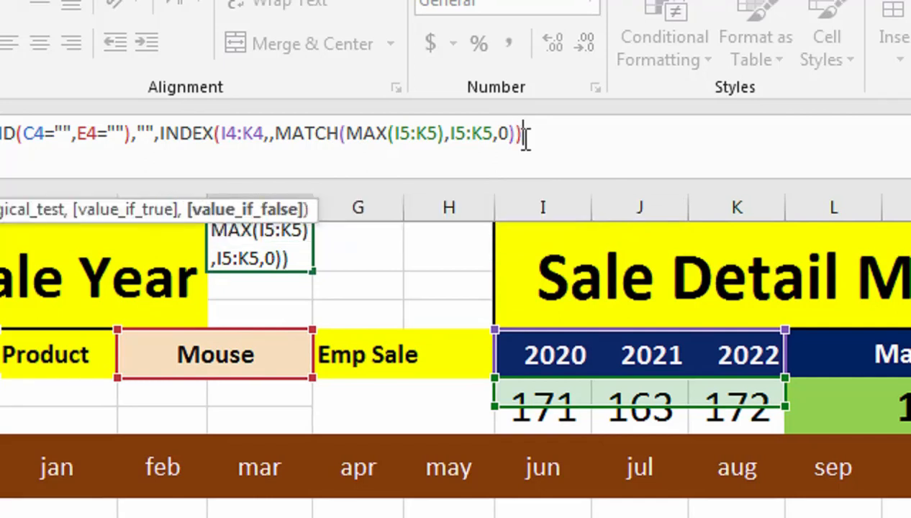
pyautogui.write(')')
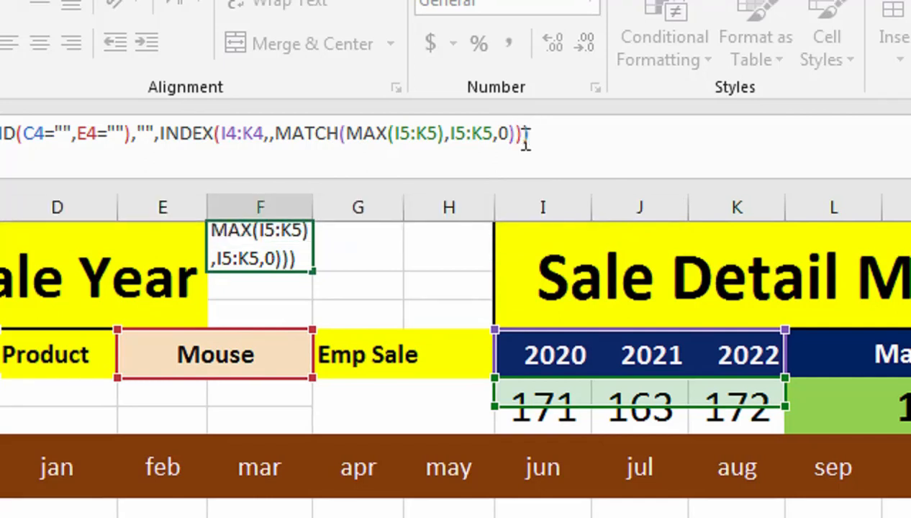
pyautogui.press('Return')
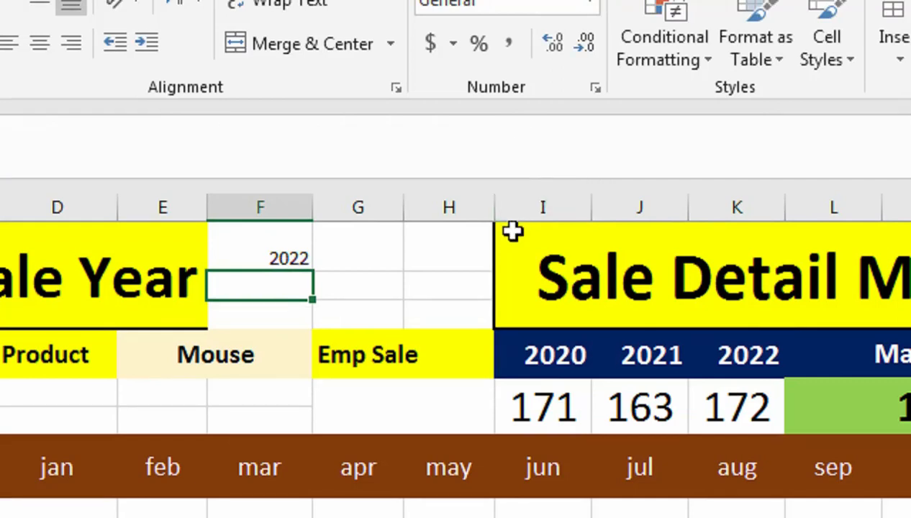
# Merge and center F1:H3 and format it with a black fill and white font
pyautogui.moveTo(256, 248); pyautogui.dragTo(402, 296)
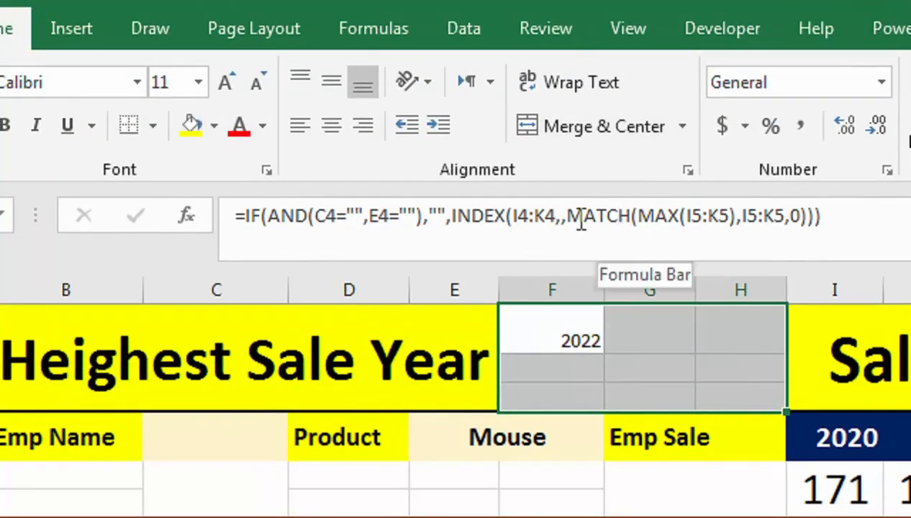
pyautogui.click(552, 141)
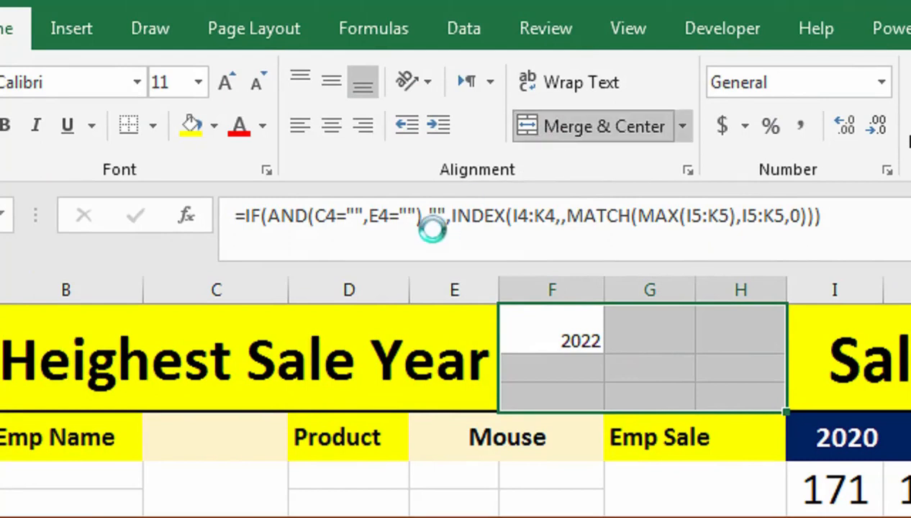
pyautogui.click(214, 126)
pyautogui.click(223, 191)
pyautogui.click(270, 128)
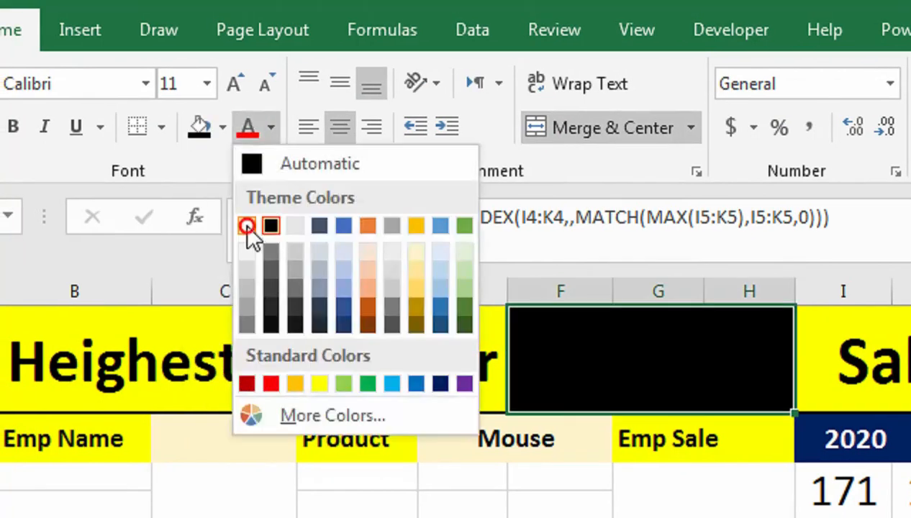
pyautogui.click(248, 224)
# Middle-align the year in the merged F1 cell, enlarge its font beyond 36 pt and make it bold
pyautogui.click(237, 110)
pyautogui.click(237, 111)
pyautogui.click(236, 110)
pyautogui.click(237, 111)
pyautogui.click(236, 111)
pyautogui.click(237, 111)
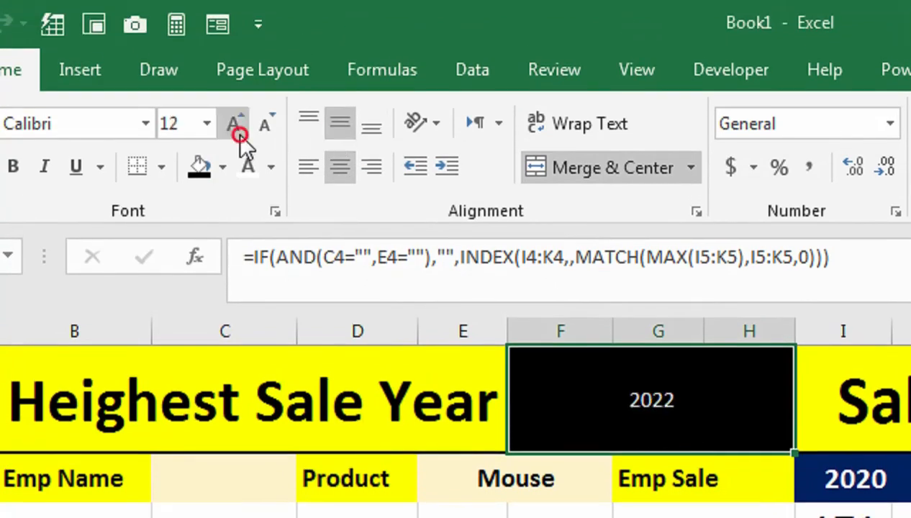
pyautogui.click(239, 135)
pyautogui.click(239, 135)
pyautogui.click(239, 135)
pyautogui.click(239, 134)
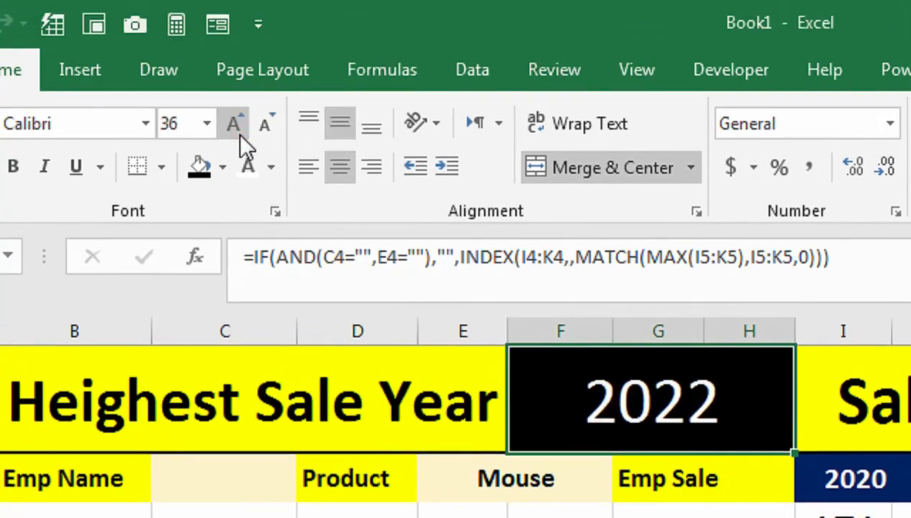
pyautogui.click(239, 135)
pyautogui.click(13, 166)
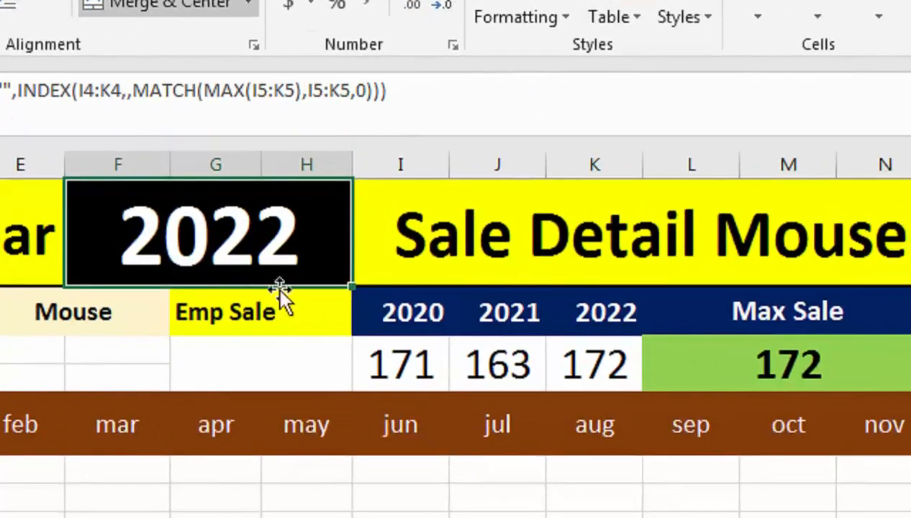
# Test the highest sale year formula by choosing two different employees in turn in the Emp Name cell C4
pyautogui.click(215, 320)
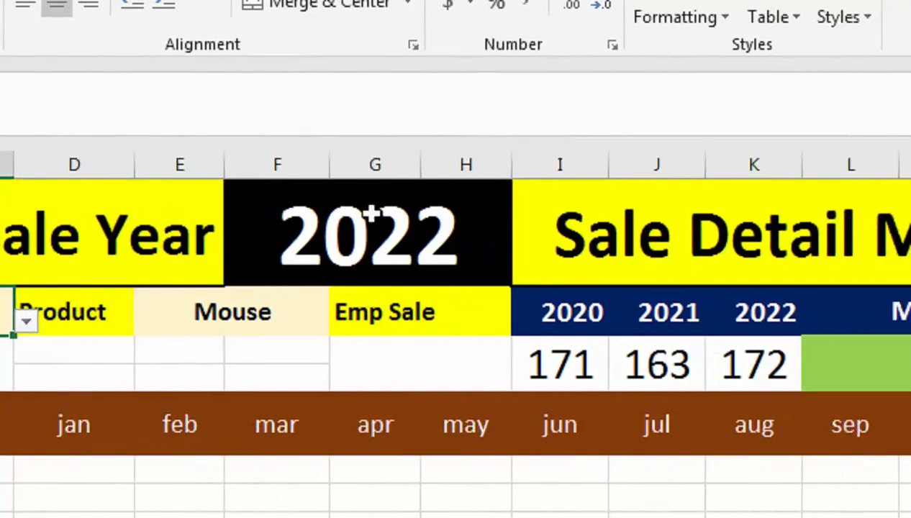
pyautogui.click(26, 321)
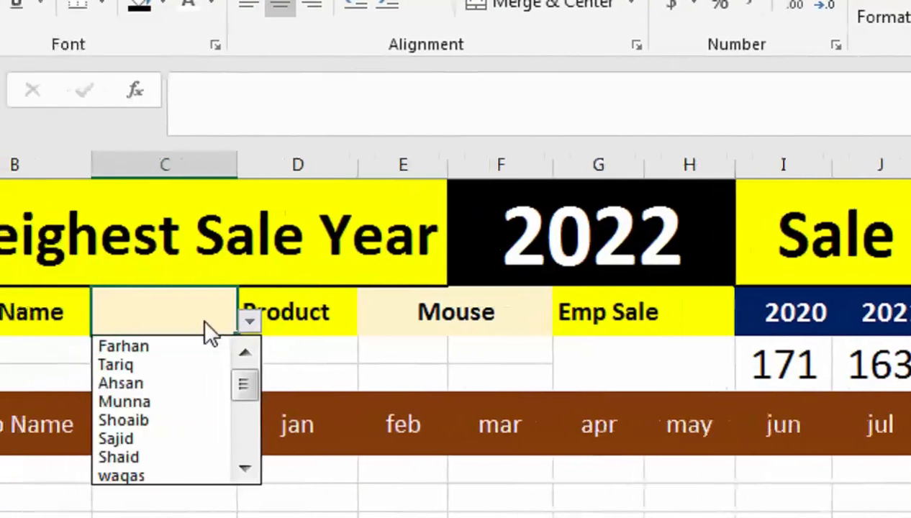
pyautogui.click(224, 365)
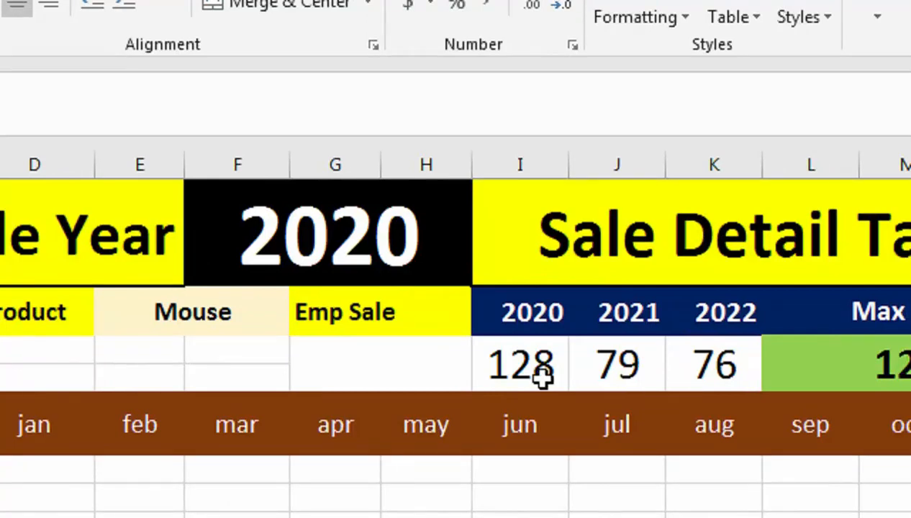
pyautogui.click(272, 320)
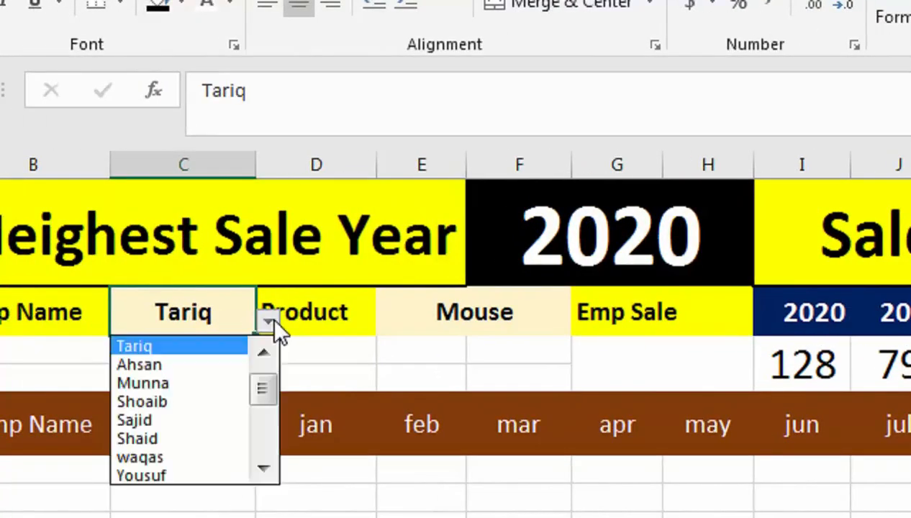
pyautogui.click(212, 363)
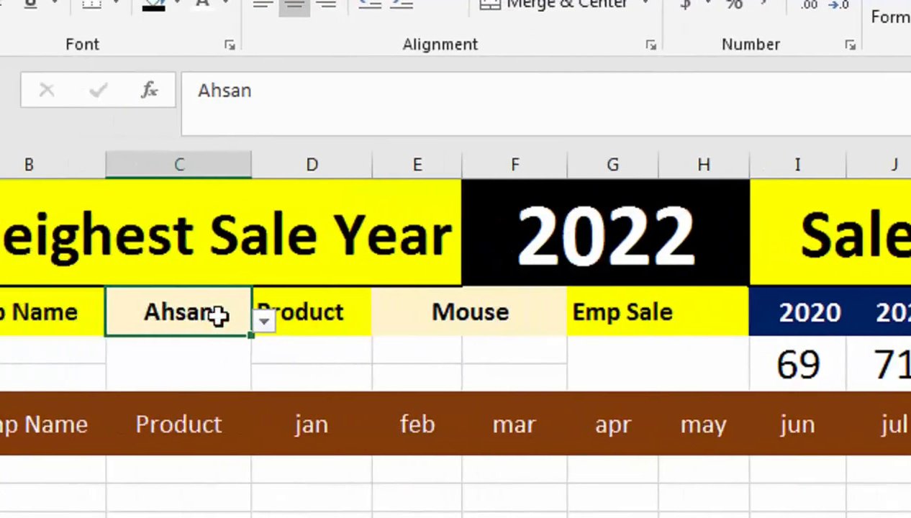
# Clear the employee filter in C4 and set the Product filter in E4 to Cpu
pyautogui.click(554, 310)
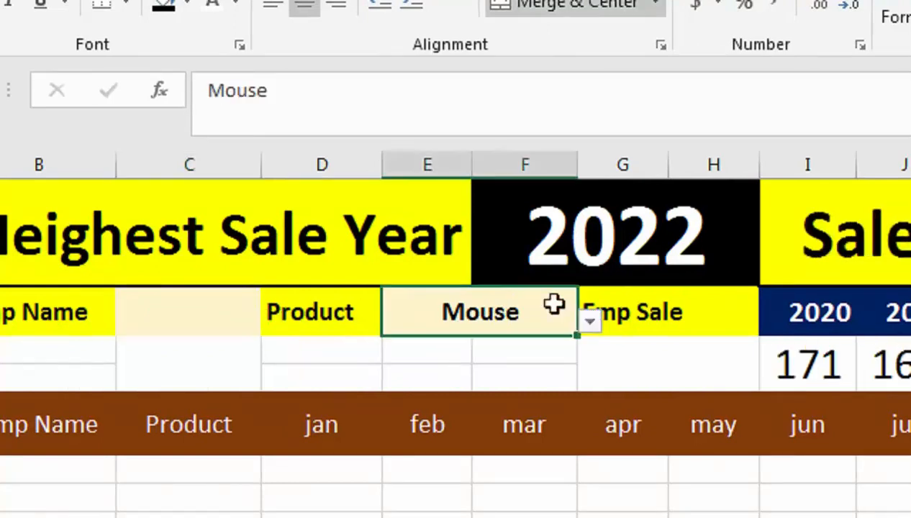
pyautogui.click(589, 321)
pyautogui.click(560, 355)
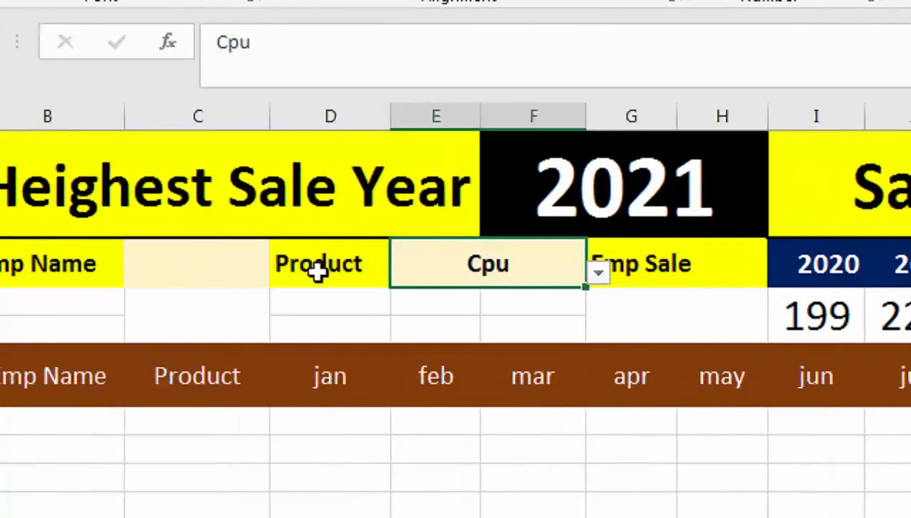
# Choose an employee from the Emp Name list in C4
pyautogui.click(223, 267)
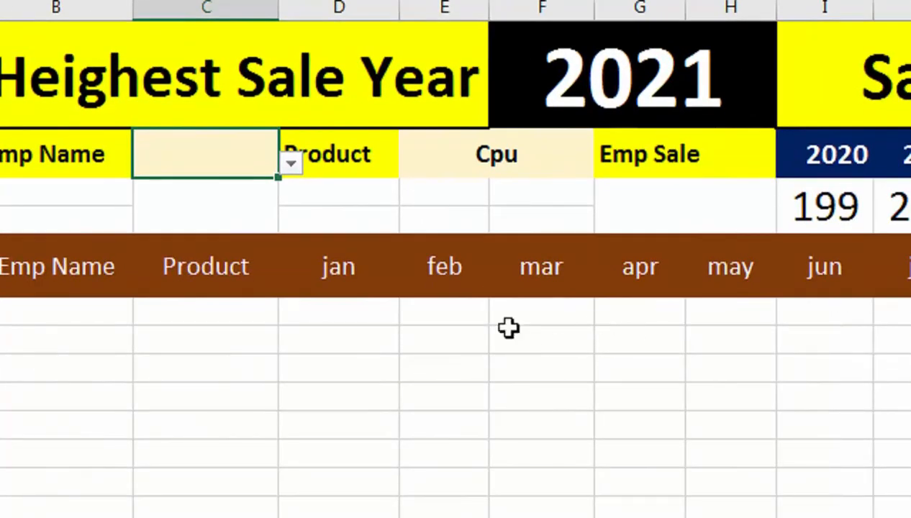
pyautogui.click(291, 164)
pyautogui.click(237, 190)
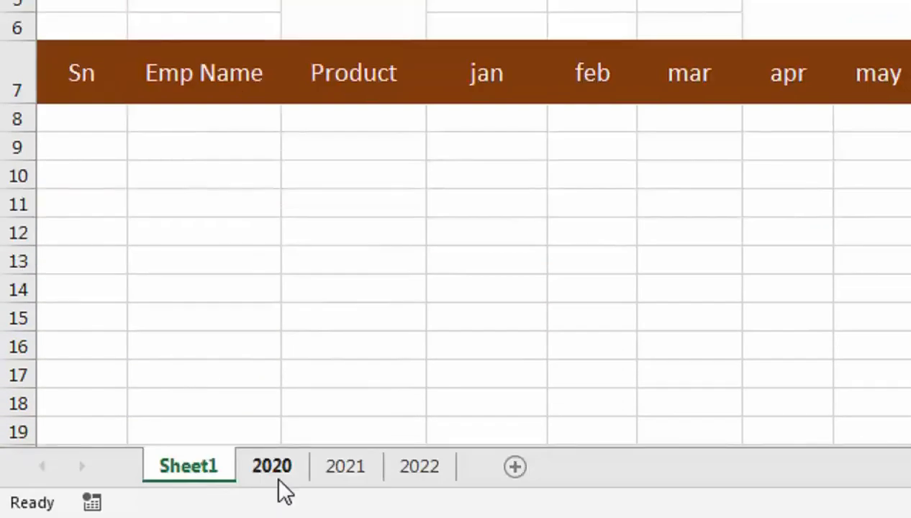
# Look through the source sales data on the 2020, 2021 and 2022 sheets
pyautogui.click(280, 484)
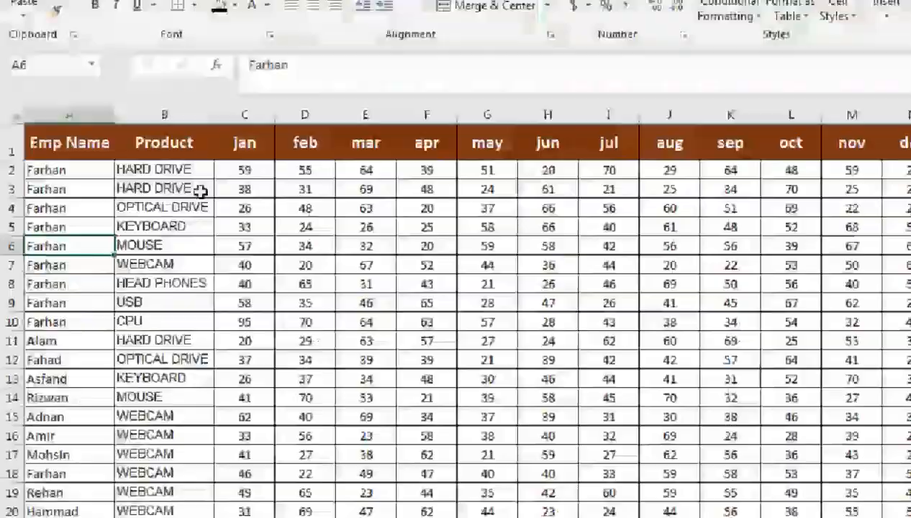
pyautogui.click(172, 491)
pyautogui.click(200, 491)
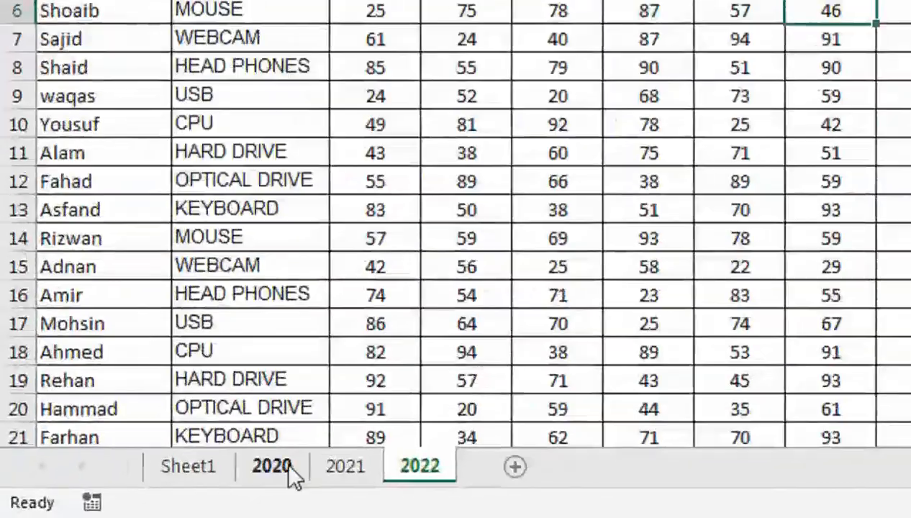
# Group the 2020, 2021 and 2022 sheets and insert an empty column before the Emp Name column
pyautogui.click(136, 492)
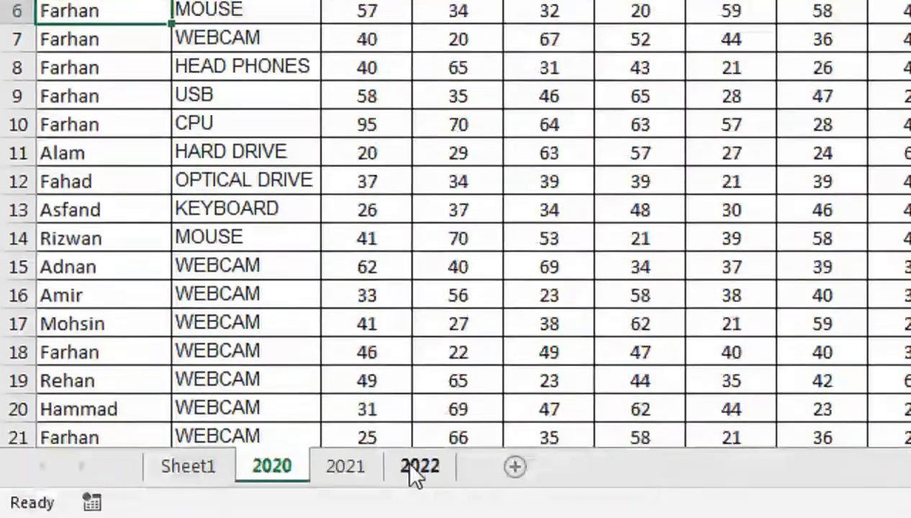
pyautogui.keyDown('shift'); pyautogui.click(418, 466); pyautogui.keyUp('shift')
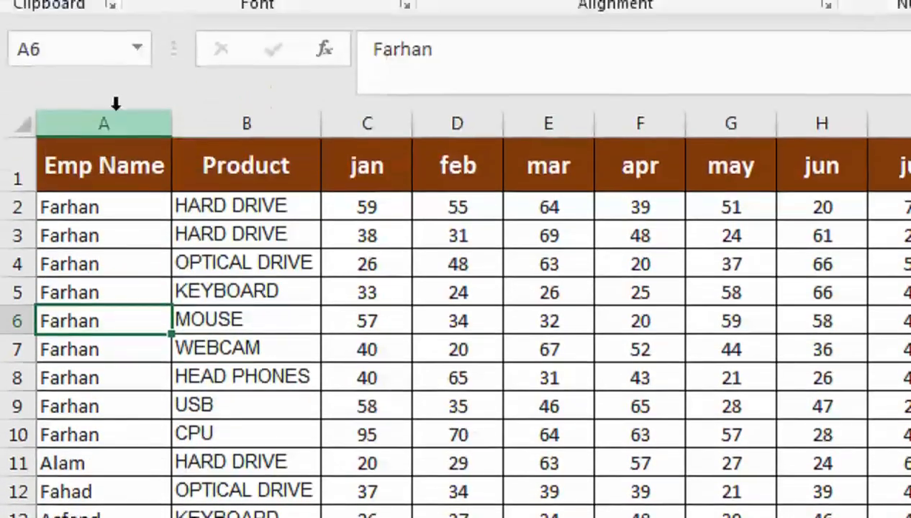
pyautogui.rightClick(118, 138)
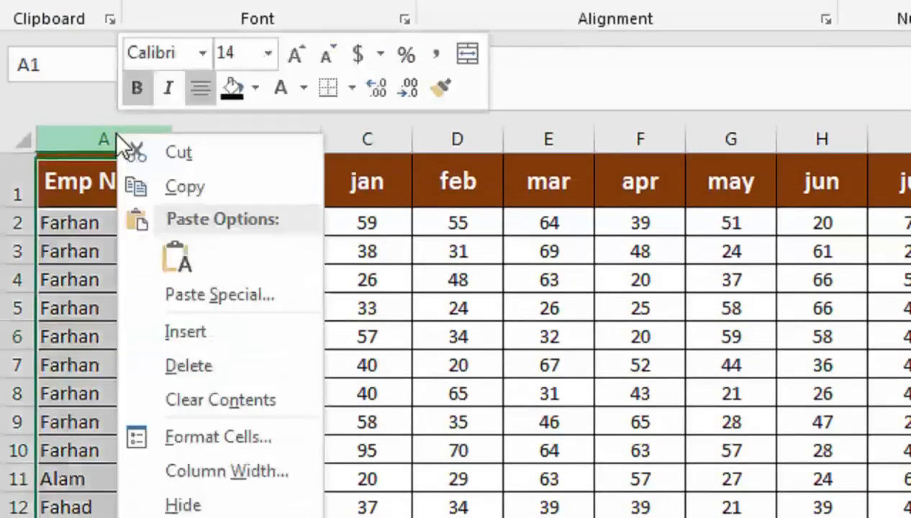
pyautogui.click(184, 342)
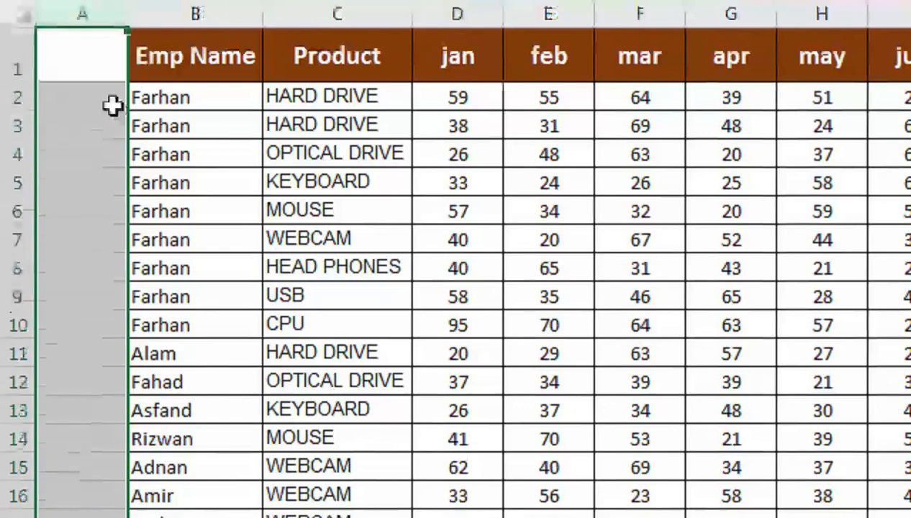
# Begin a formula in A2 that counts the employee name with COUNTIF, using range B2:B2 and criterion B2
pyautogui.click(111, 128)
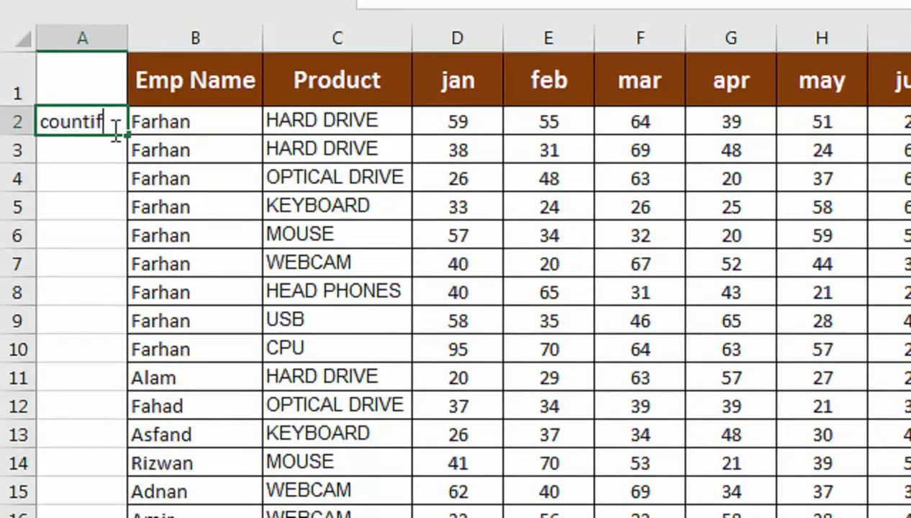
pyautogui.press('Tab')
pyautogui.click(113, 127)
pyautogui.write('=C')
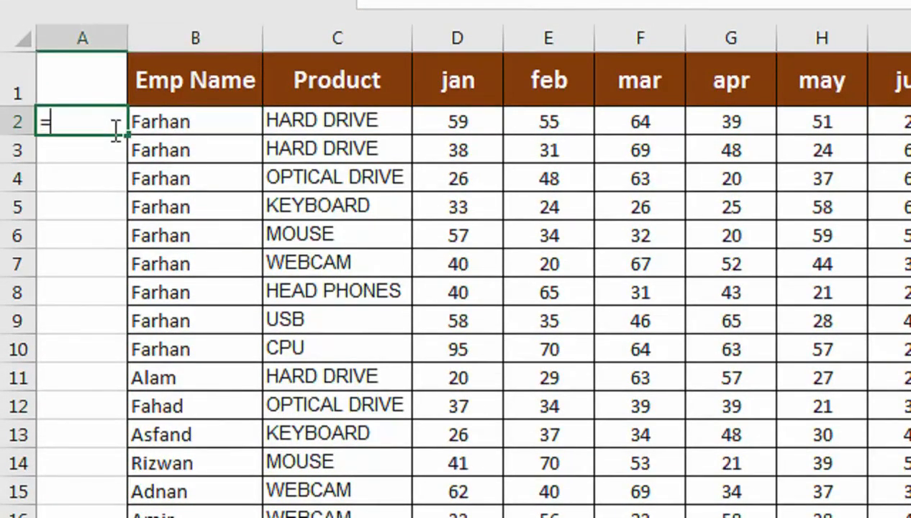
pyautogui.write('OUNTIF(')
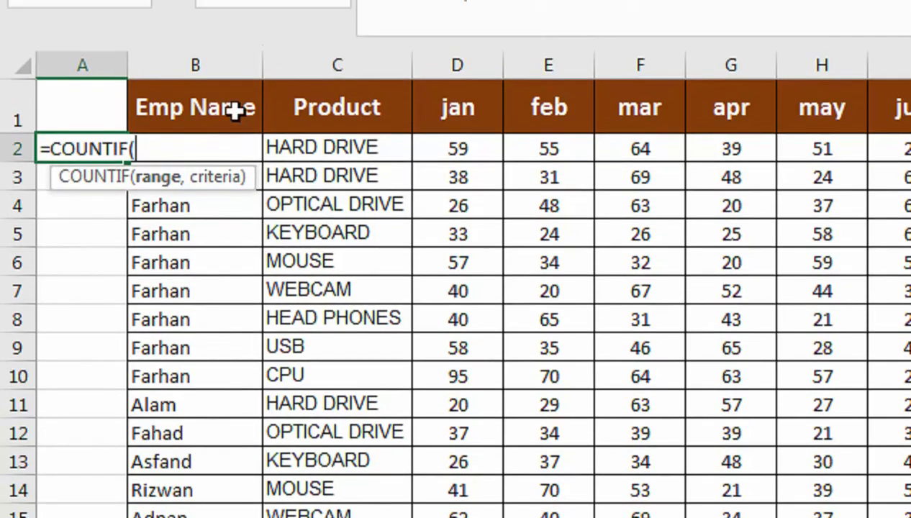
pyautogui.click(236, 102)
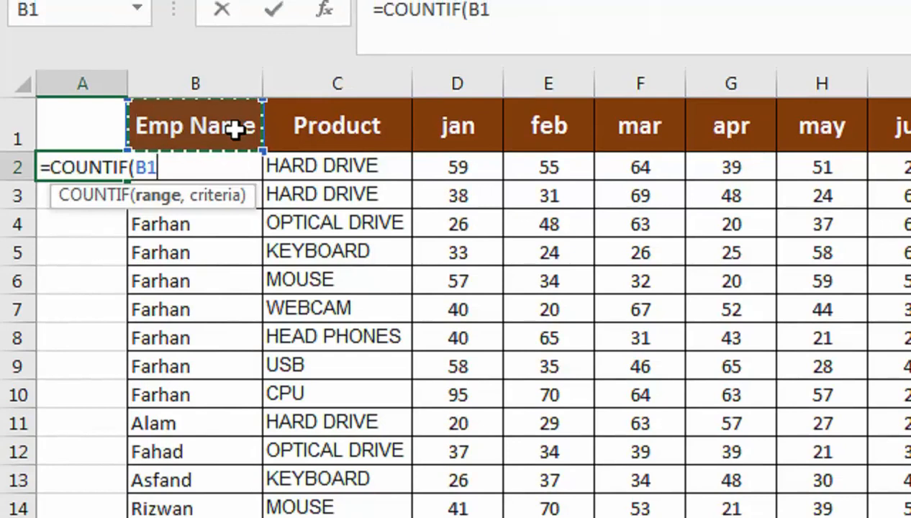
pyautogui.press('Down')
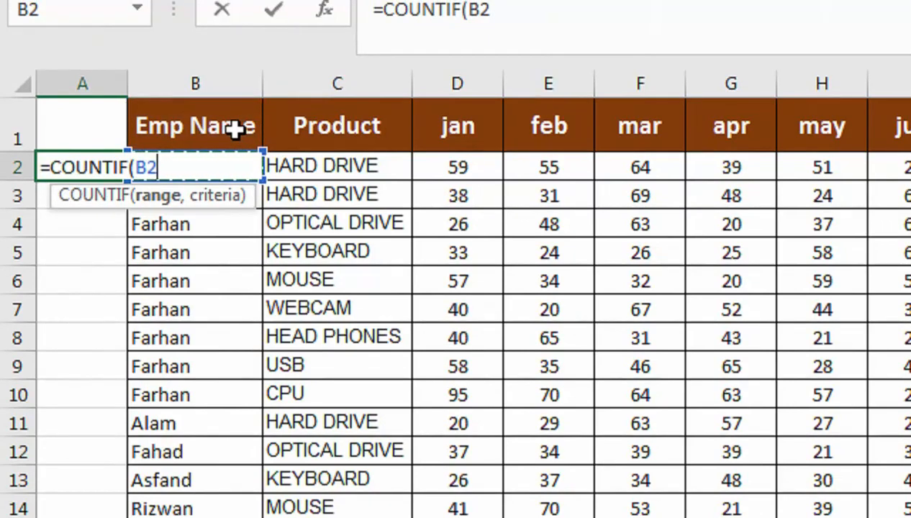
pyautogui.write(':B2')
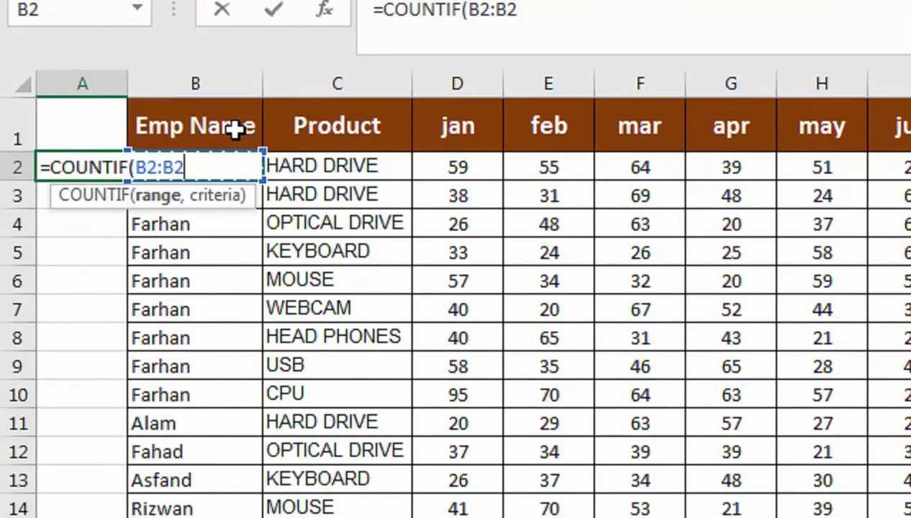
pyautogui.write(',')
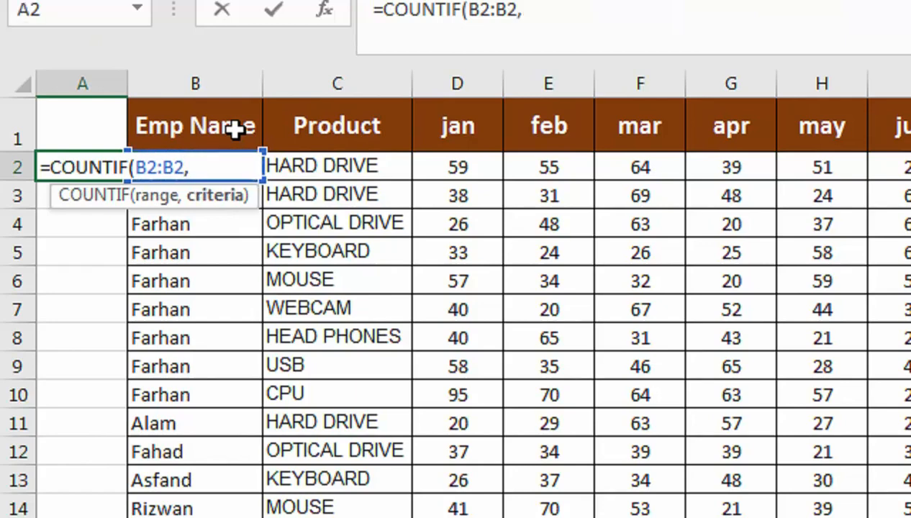
pyautogui.write('B2')
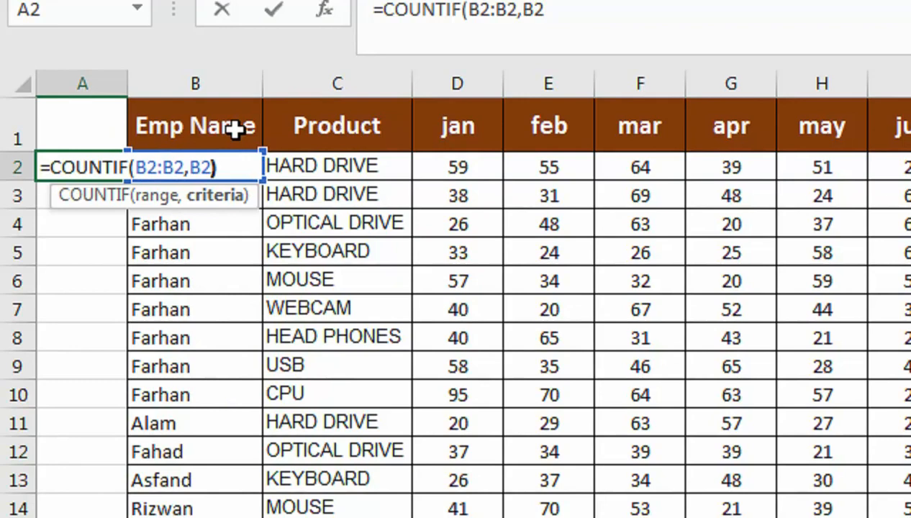
# Complete the A2 formula as =COUNTIF($B$2:B2,B2)&"-"&B2, with the start of the range locked as absolute
pyautogui.write(')&"-')
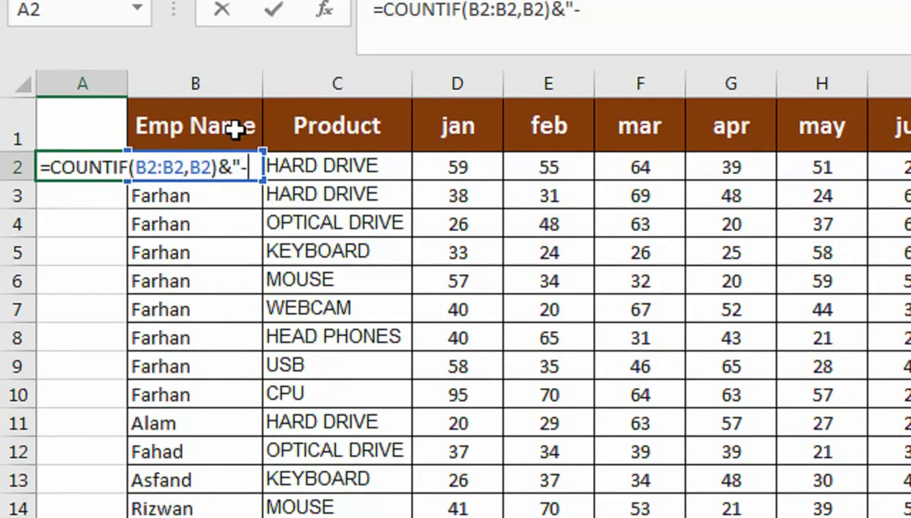
pyautogui.write('"&')
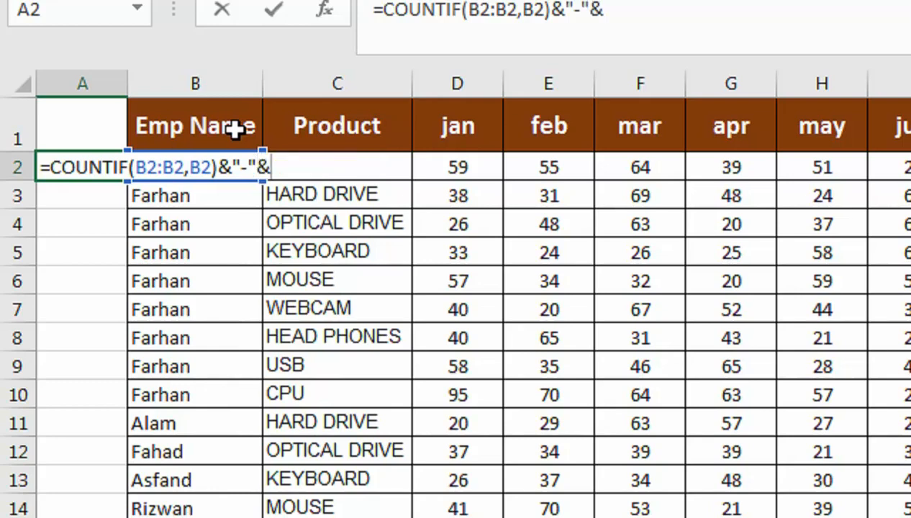
pyautogui.write('B2')
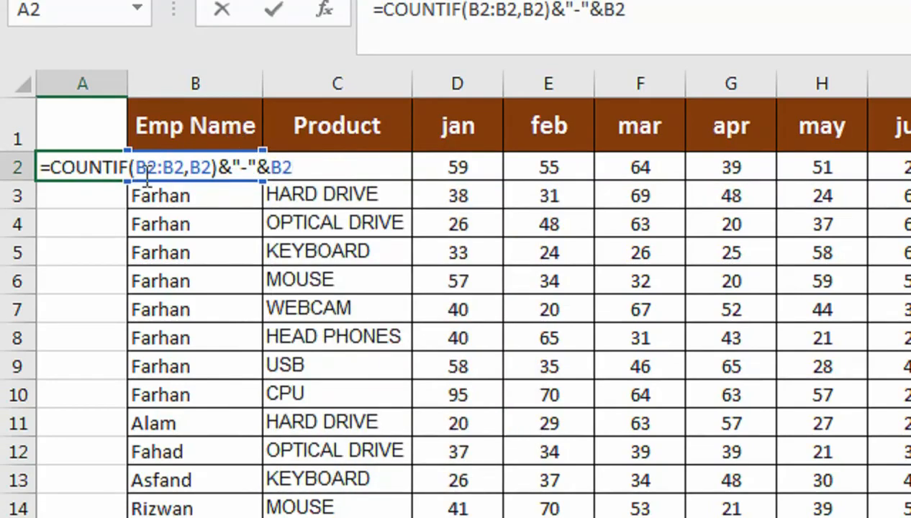
pyautogui.click(147, 167)
pyautogui.press('F4')
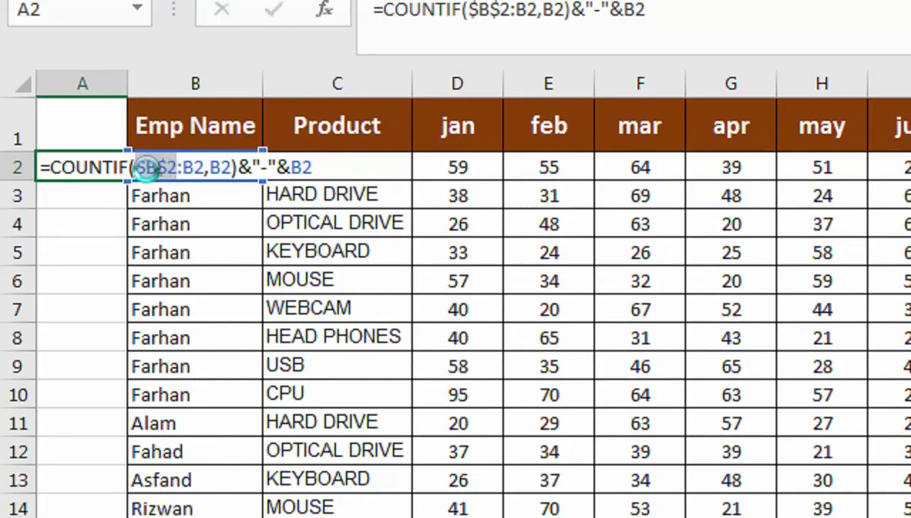
pyautogui.press('Return')
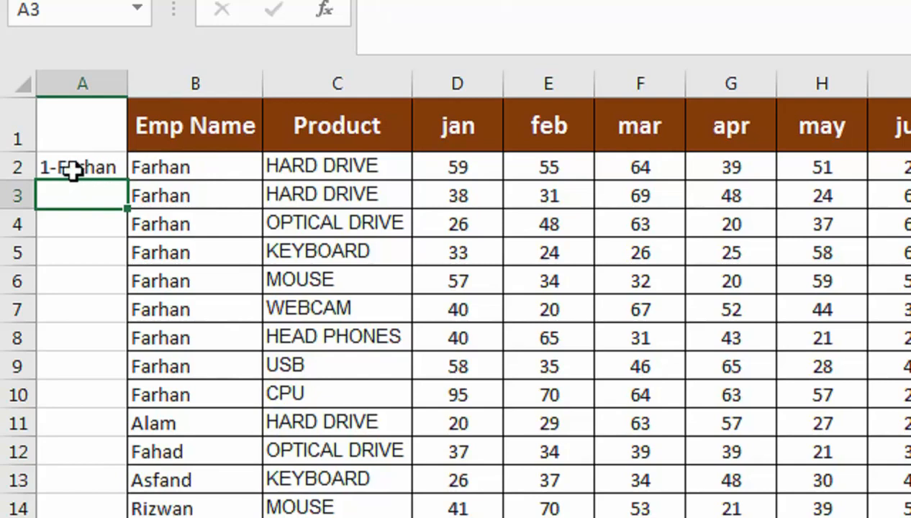
# Fill the A2 formula down column A for all data rows
pyautogui.click(123, 170)
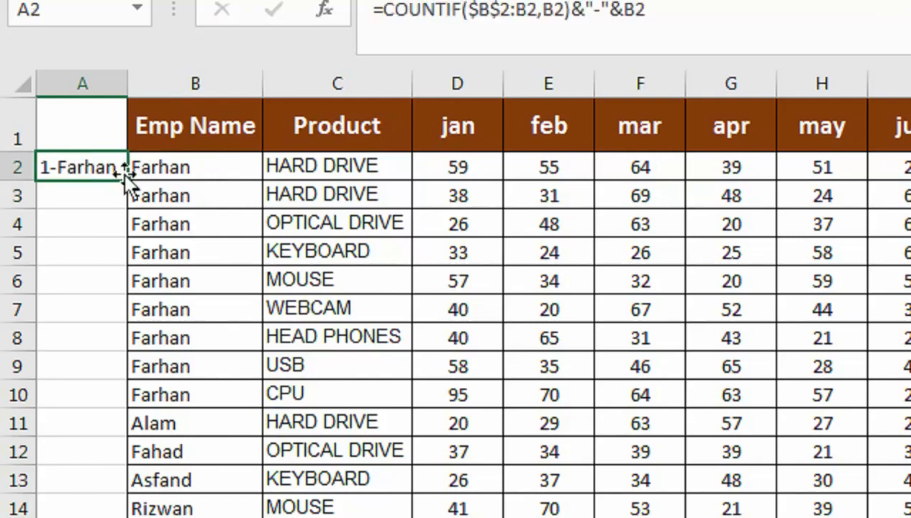
pyautogui.moveTo(131, 186); pyautogui.dragTo(137, 211)
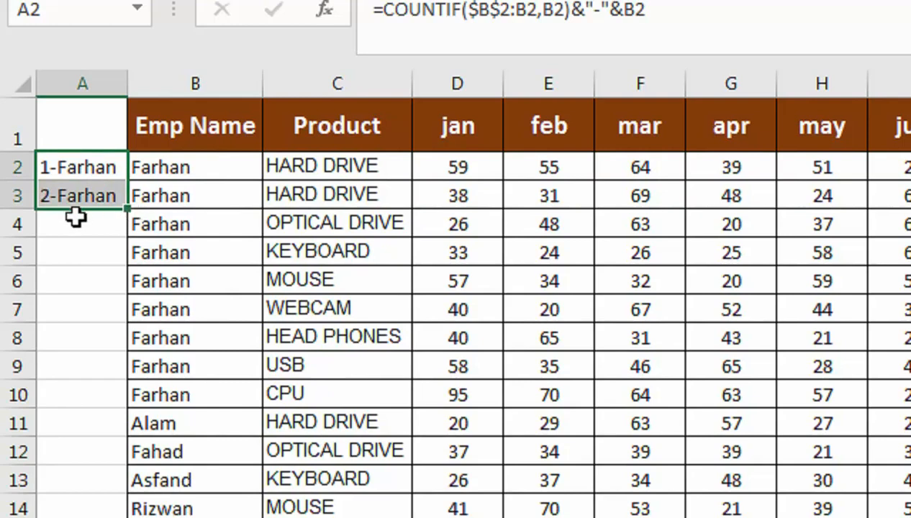
pyautogui.moveTo(128, 208); pyautogui.dragTo(126, 243)
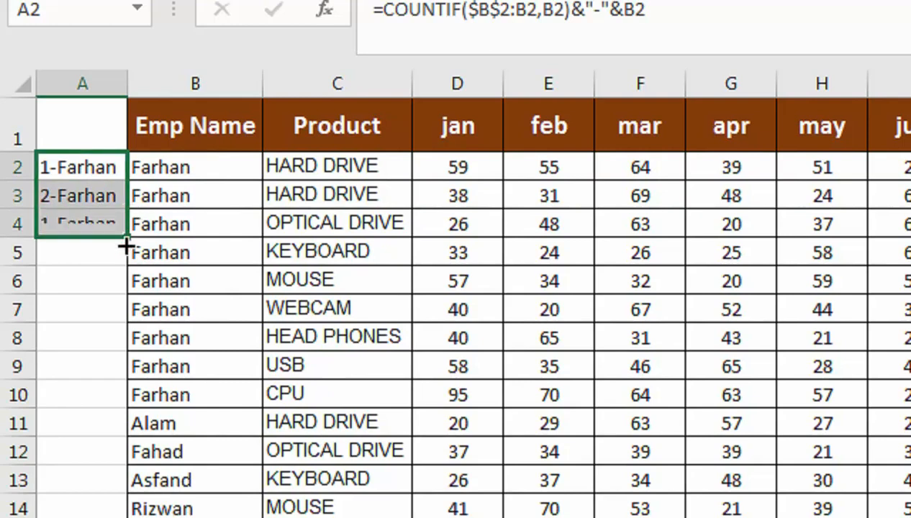
pyautogui.doubleClick(124, 236)
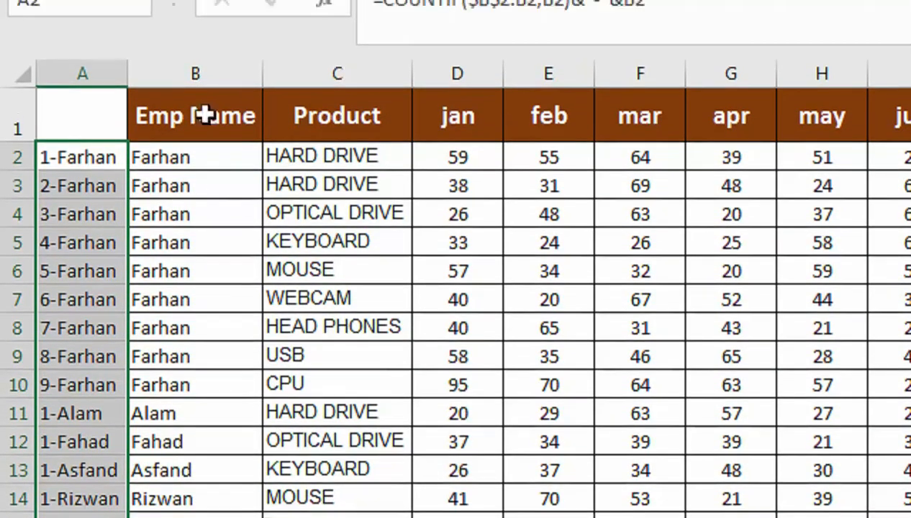
# Insert a second empty helper column between column A and the Emp Name column
pyautogui.click(195, 64)
pyautogui.rightClick(194, 124)
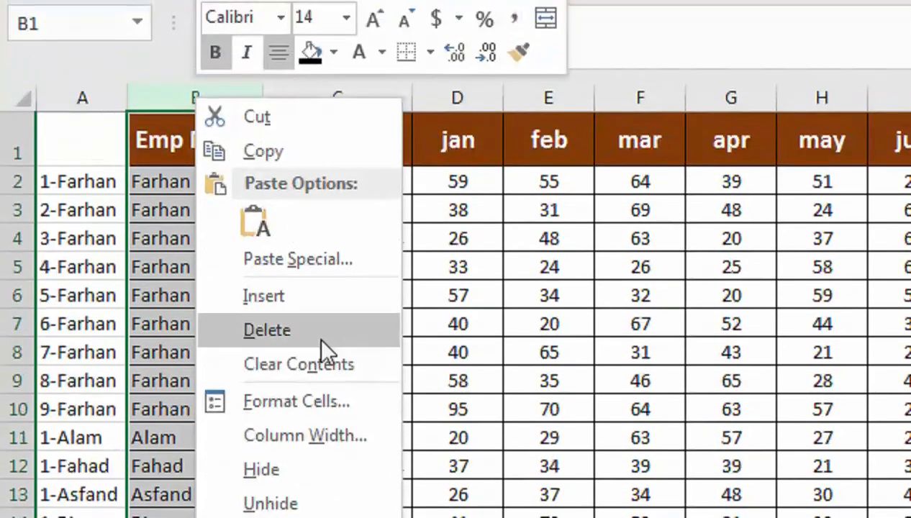
pyautogui.click(263, 11)
pyautogui.click(138, 181)
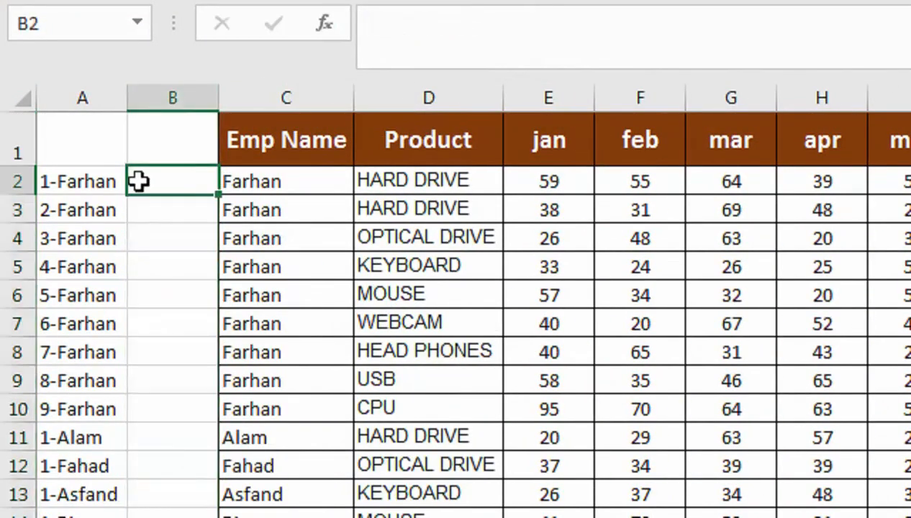
# Copy the formula text of A2 into B2 with its references unchanged
pyautogui.click(83, 186)
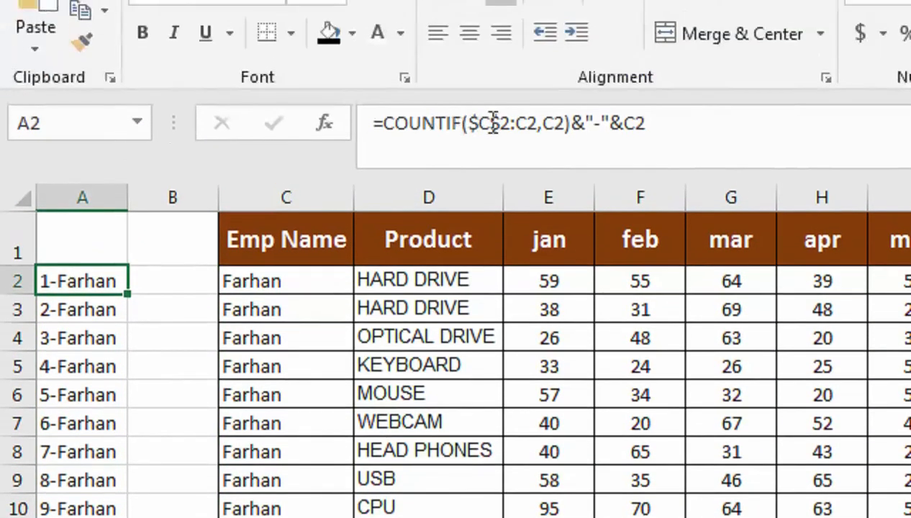
pyautogui.click(471, 24)
pyautogui.tripleClick(472, 146)
pyautogui.hotkey('ctrl', 'c')
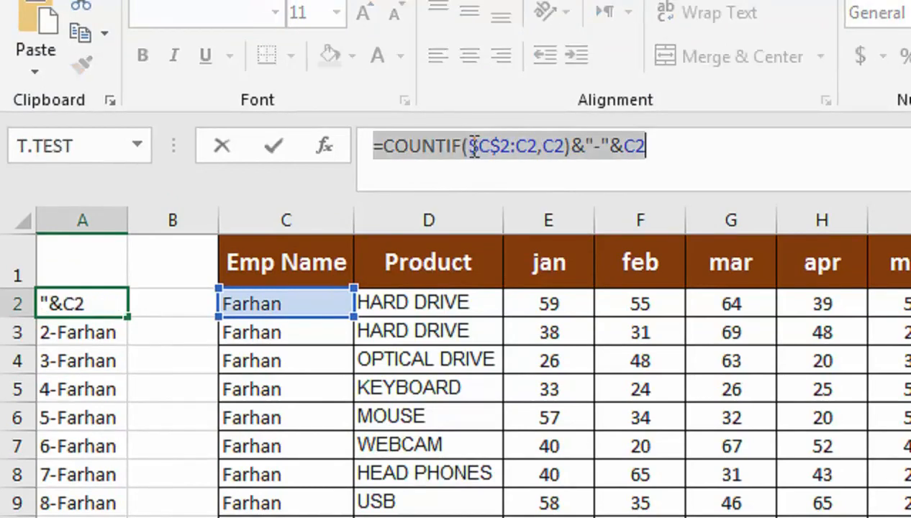
pyautogui.press('Return')
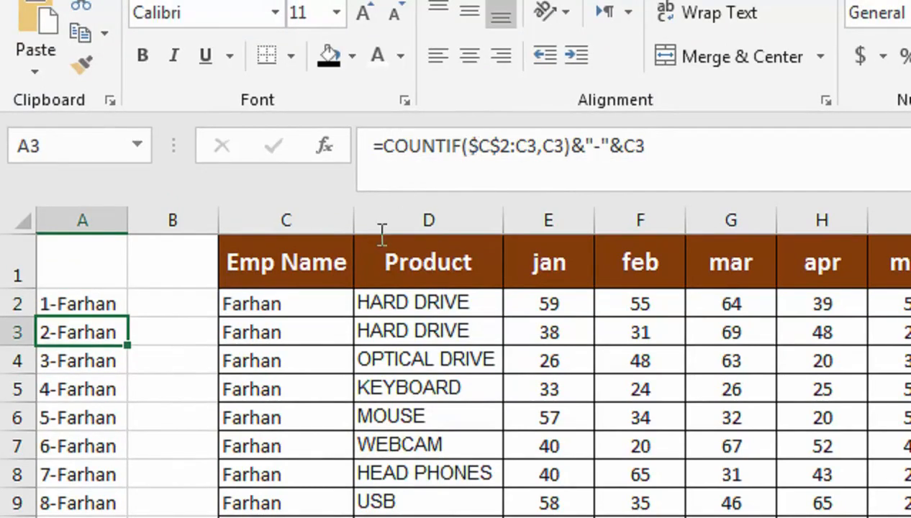
pyautogui.click(202, 299)
pyautogui.hotkey('ctrl', 'v')
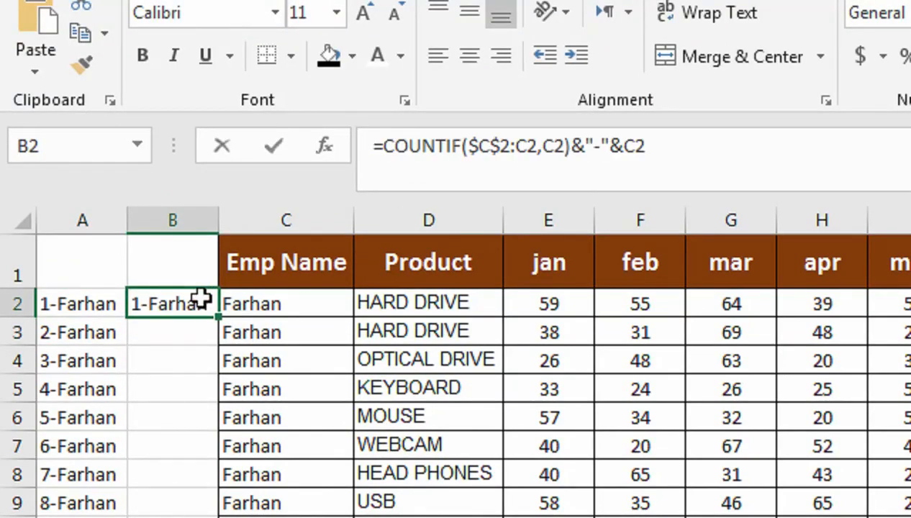
# Change the COUNTIF range in the B2 formula to the Product column, $D$2:D2
pyautogui.doubleClick(202, 300)
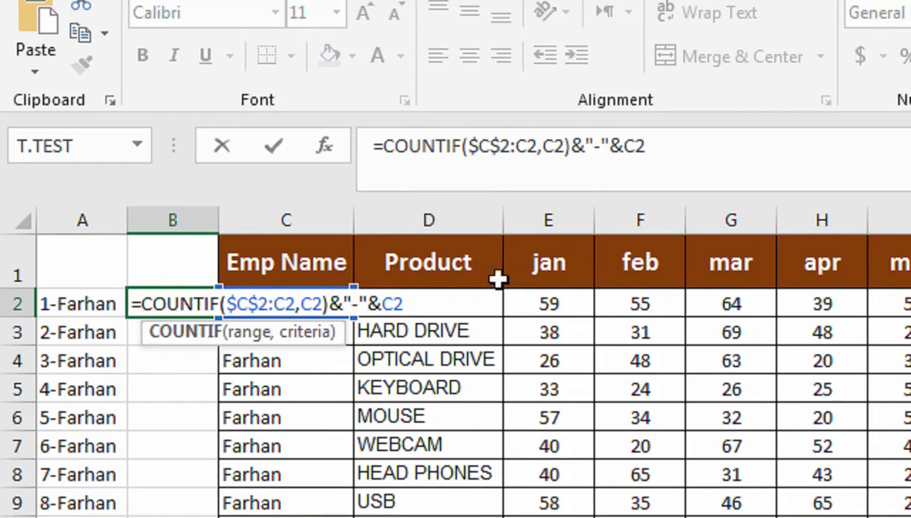
pyautogui.click(242, 301)
pyautogui.press('BackSpace')
pyautogui.write('D')
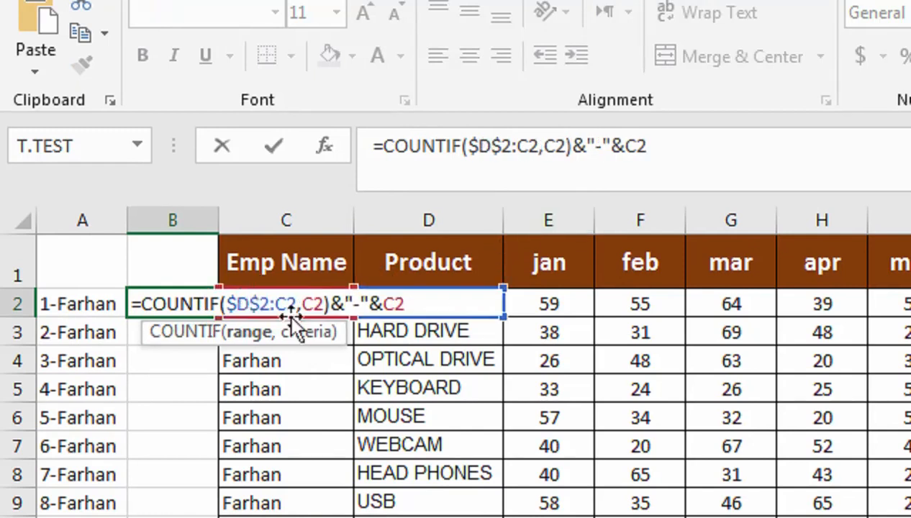
pyautogui.click(287, 305)
pyautogui.press('BackSpace')
pyautogui.write('D')
# Change the criterion and the appended reference to D2, making the B2 formula =COUNTIF($D$2:D2,D2)&"-"&D2
pyautogui.click(315, 304)
pyautogui.press('BackSpace')
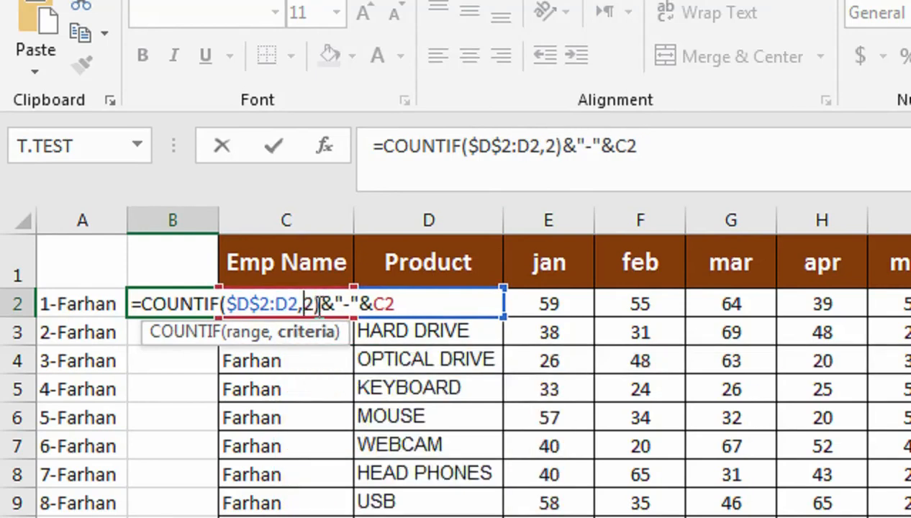
pyautogui.write('D')
pyautogui.click(397, 304)
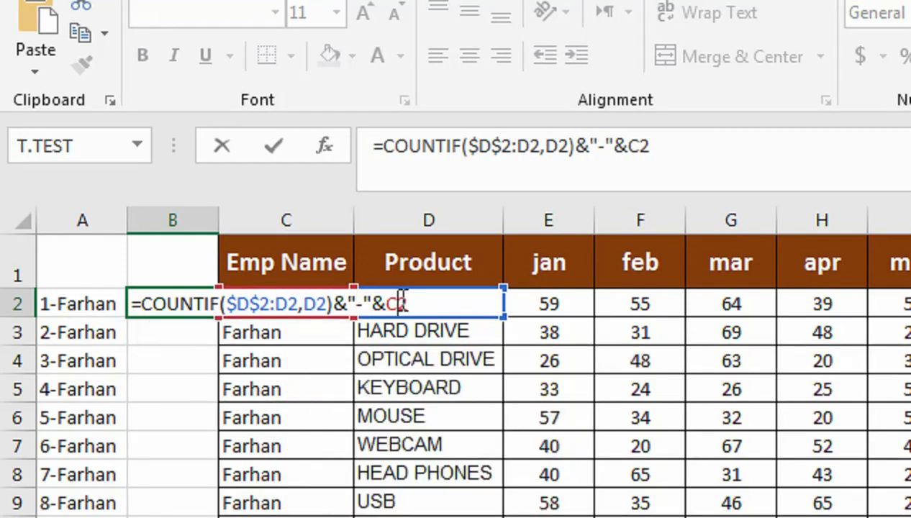
pyautogui.press('BackSpace')
pyautogui.write('D')
pyautogui.press('Return')
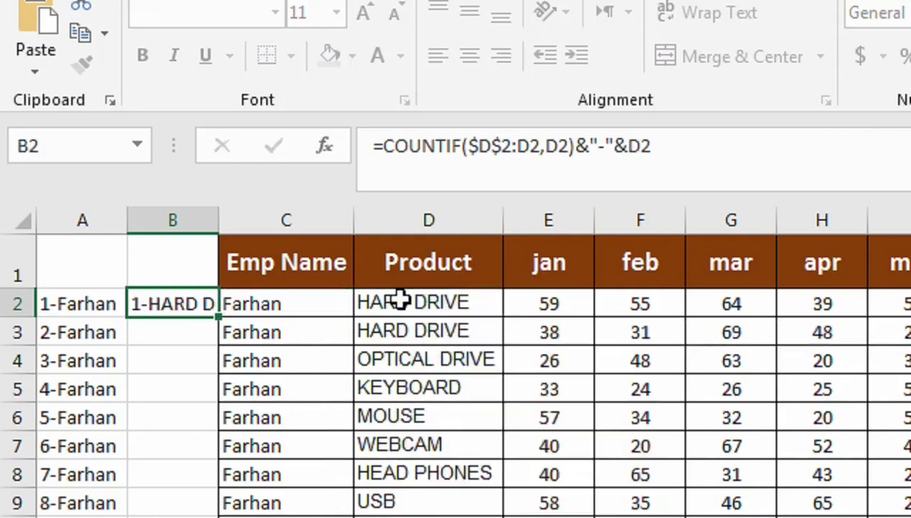
# Fill the B2 formula down column B for all data rows and return to Sheet1
pyautogui.click(206, 297)
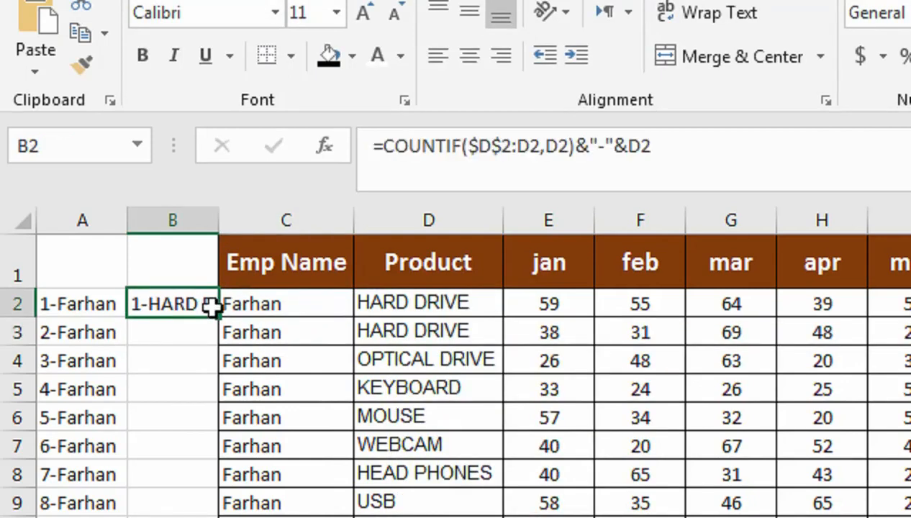
pyautogui.doubleClick(217, 317)
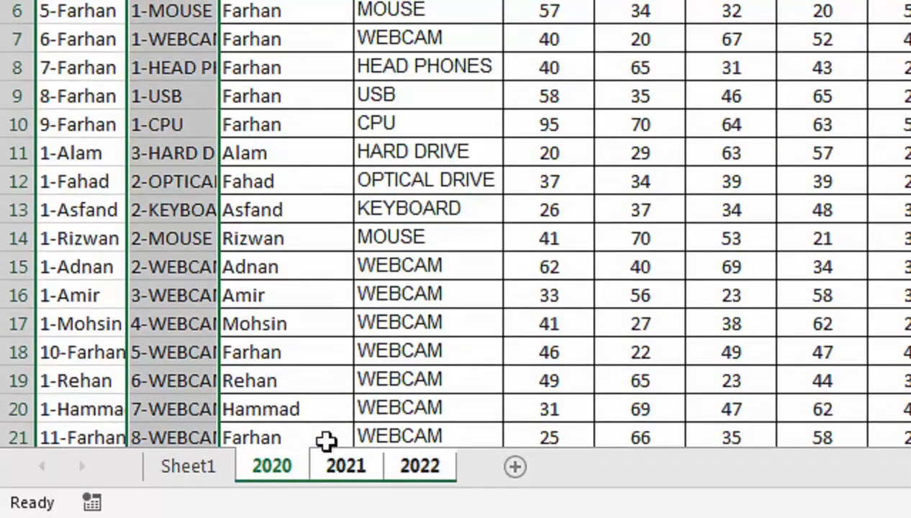
pyautogui.click(210, 468)
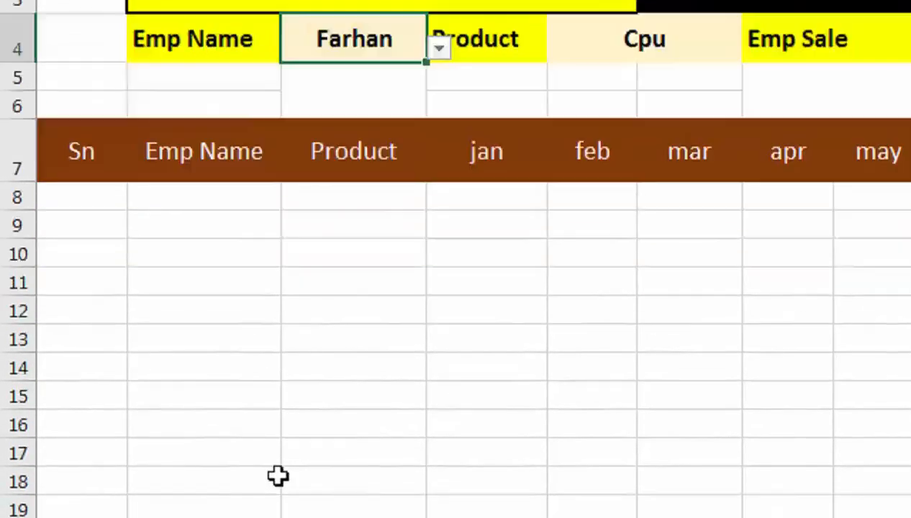
# Review the employee and product key columns A and B on the 2020, 2021 and 2022 sheets
pyautogui.click(299, 471)
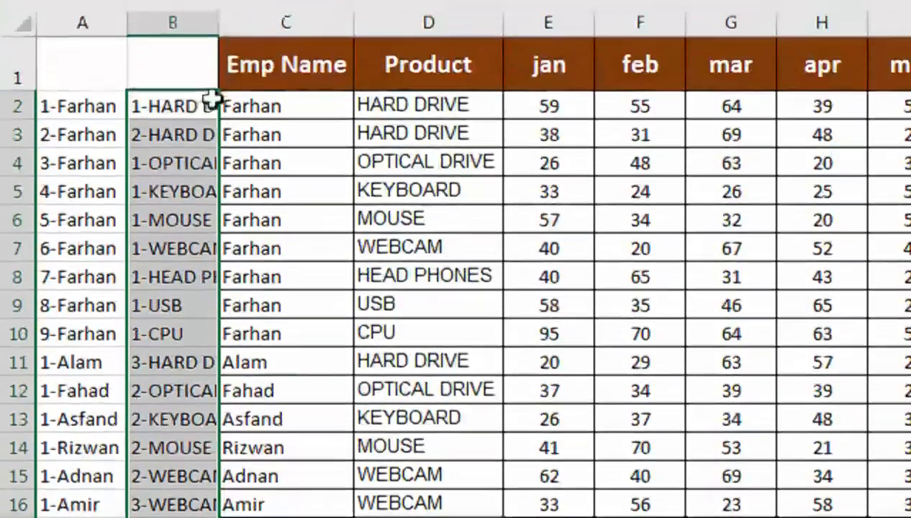
pyautogui.click(213, 112)
pyautogui.click(346, 467)
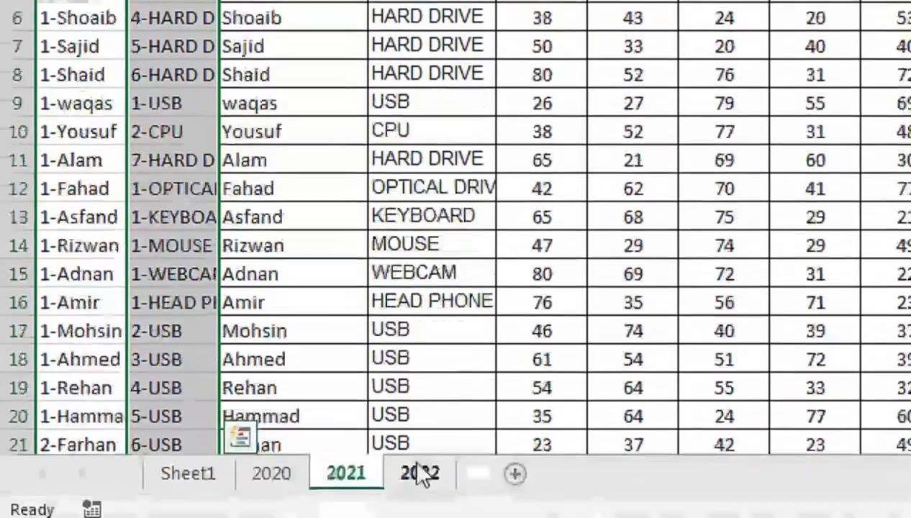
pyautogui.click(421, 473)
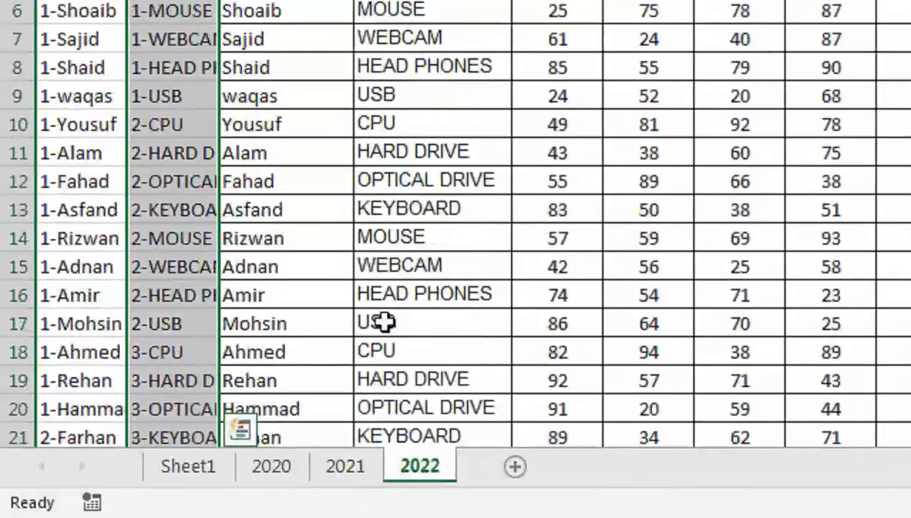
pyautogui.click(189, 177)
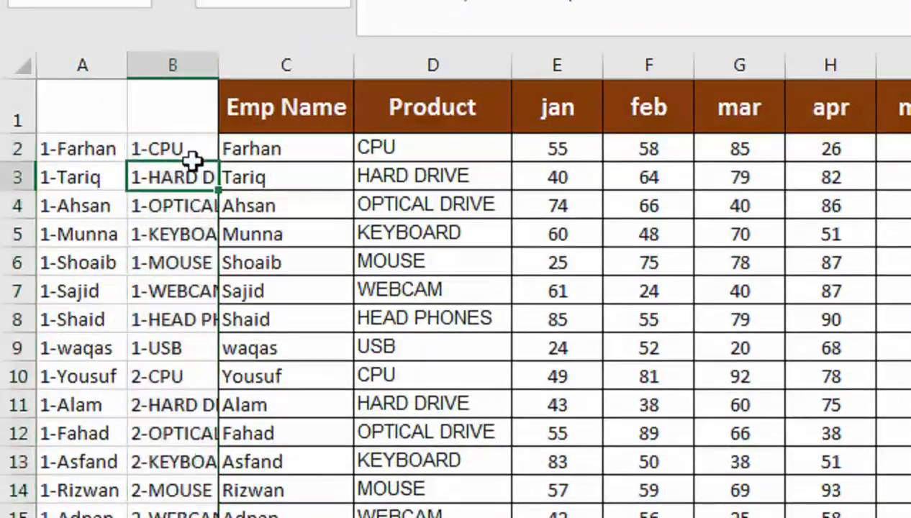
pyautogui.click(344, 469)
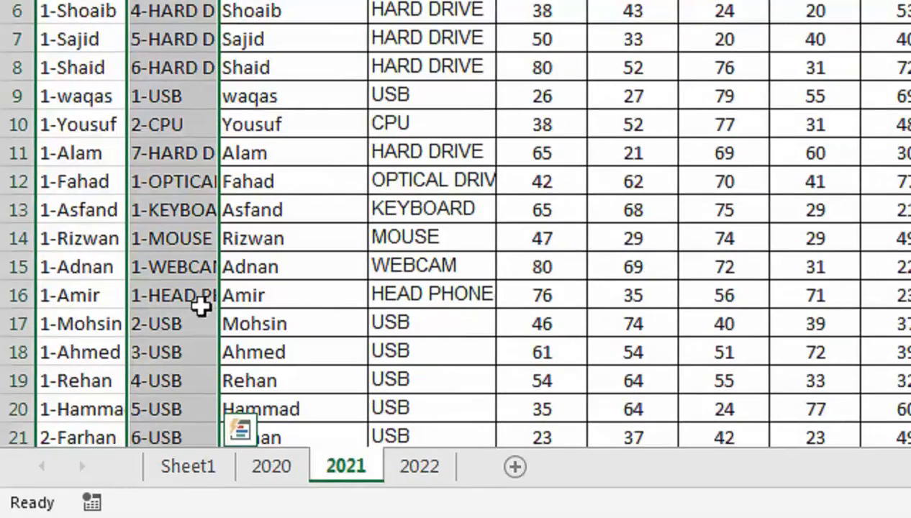
pyautogui.click(202, 305)
pyautogui.click(271, 466)
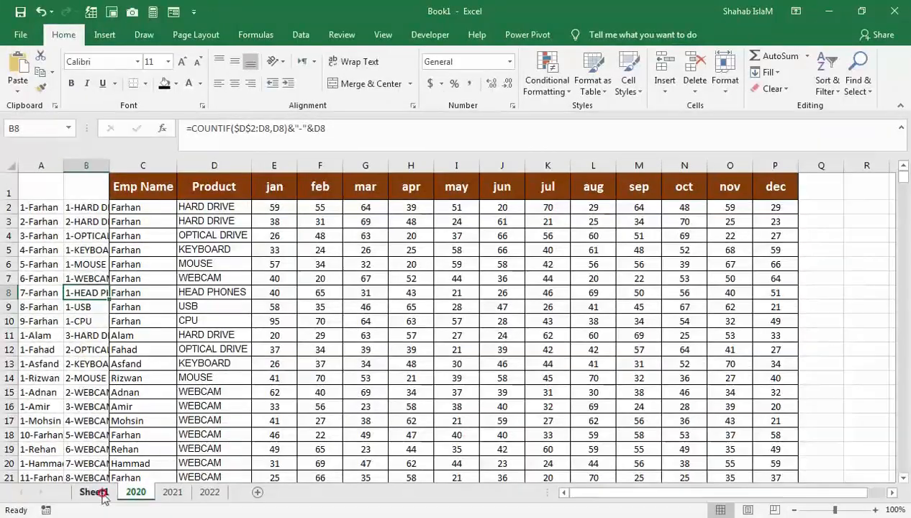
# Begin the formula =IF(AND in cell A8 of Sheet1, under the Sn header
pyautogui.click(100, 492)
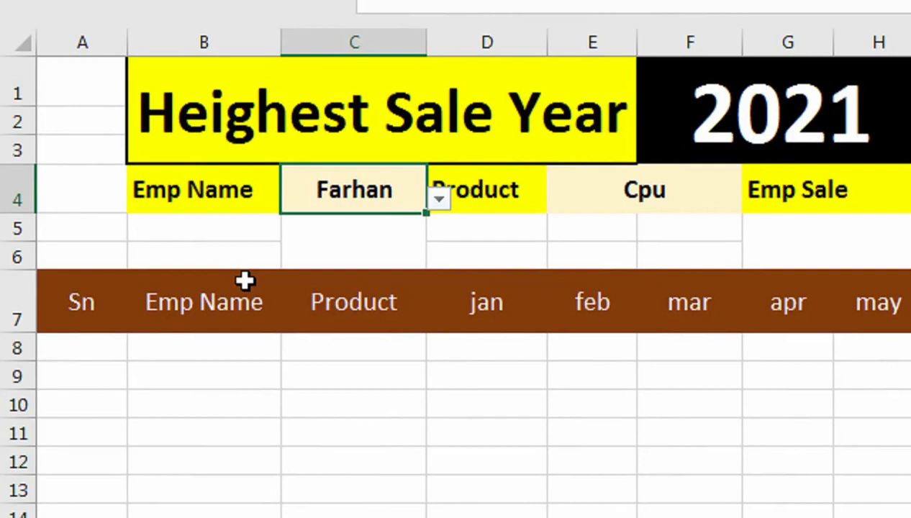
pyautogui.click(122, 352)
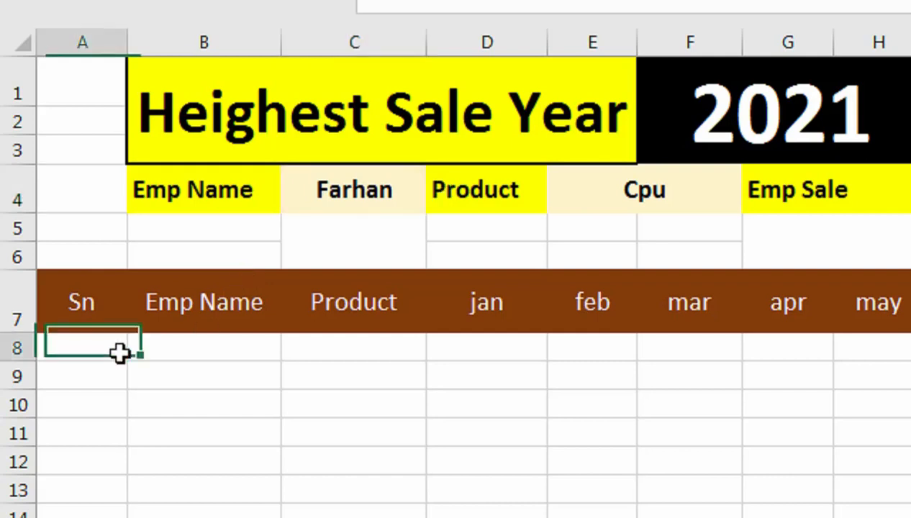
pyautogui.write('=IF(')
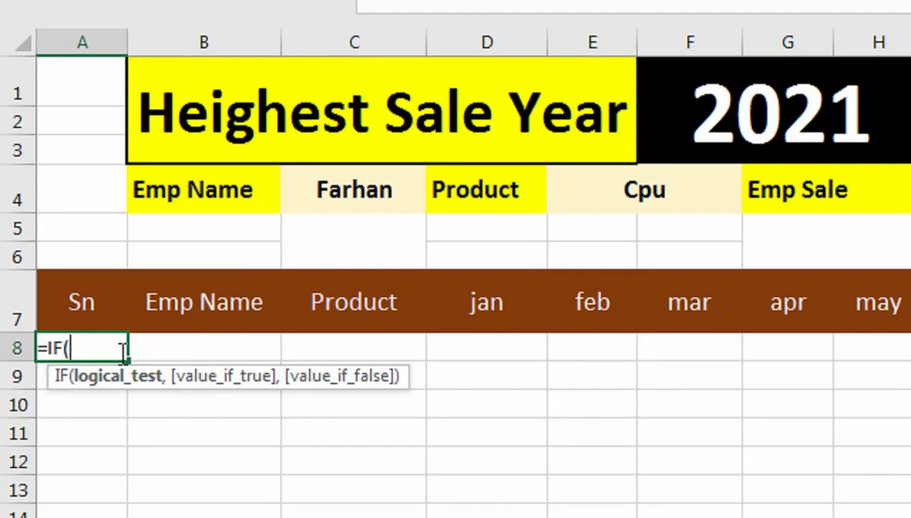
pyautogui.write('AND')
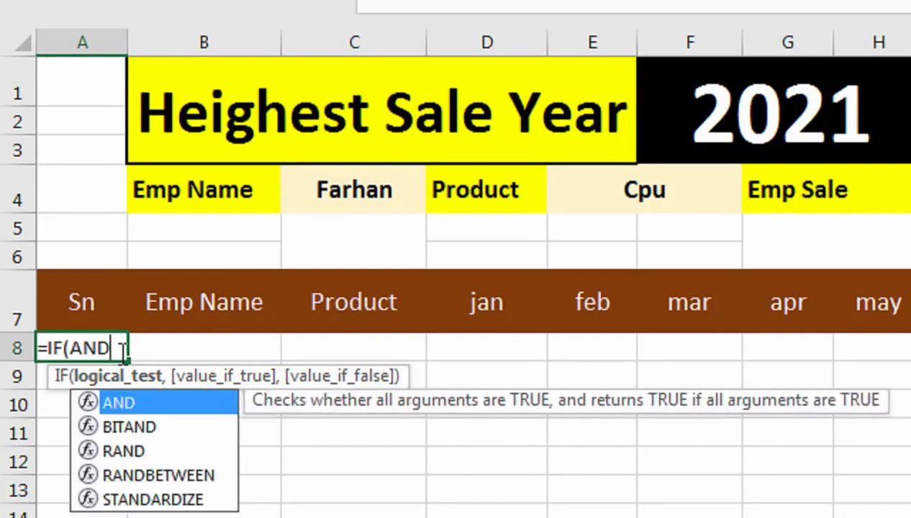
# Complete the serial number formula in A8 as =IF(AND(C4="",E4=""),"",1) and enter it
pyautogui.write('(')
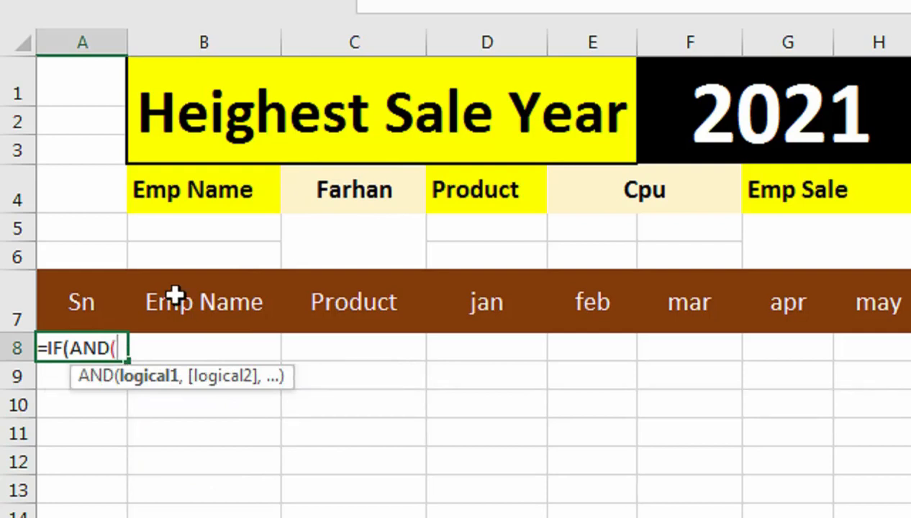
pyautogui.click(321, 193)
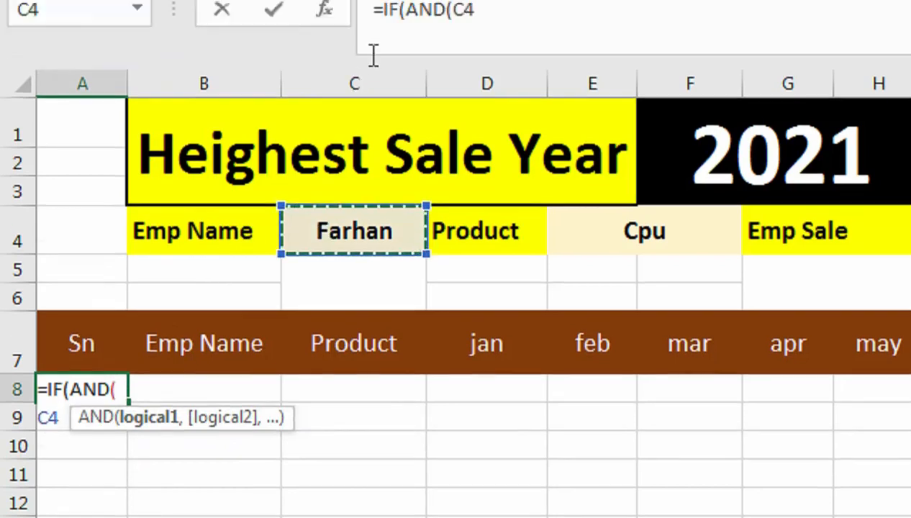
pyautogui.write('="",')
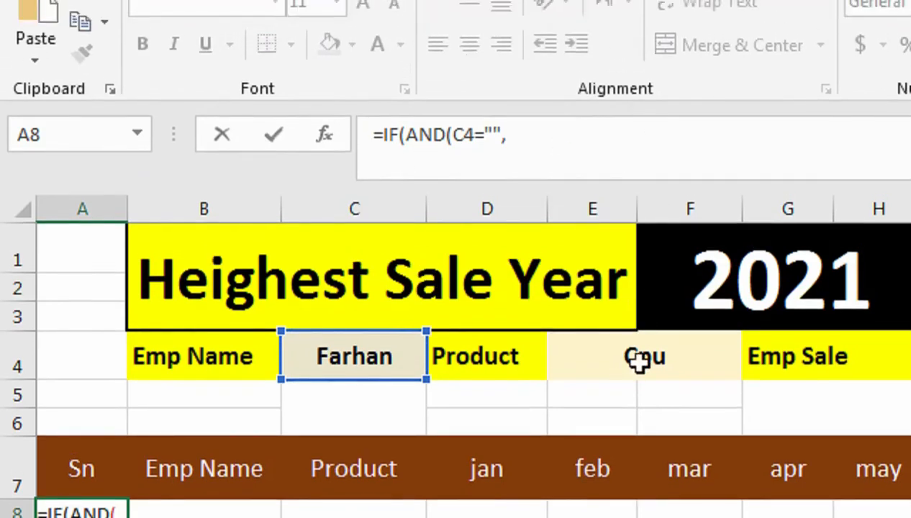
pyautogui.click(642, 321)
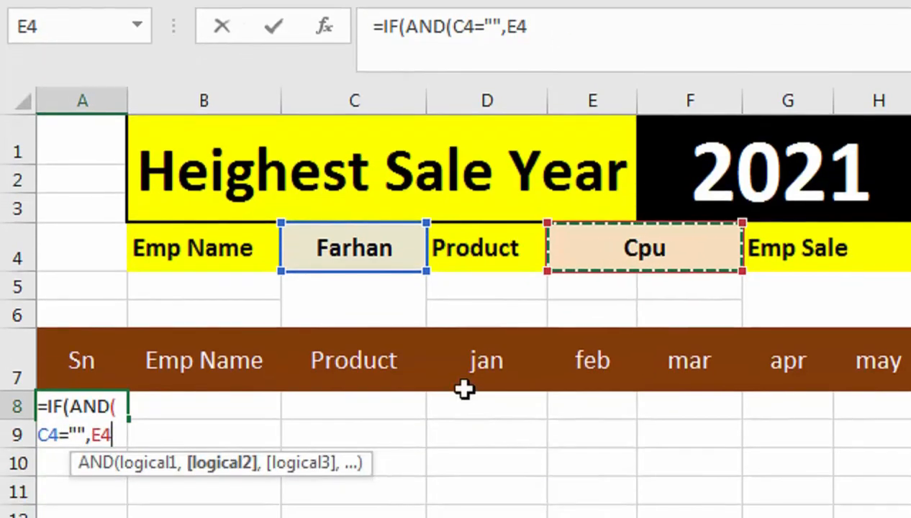
pyautogui.write('=""')
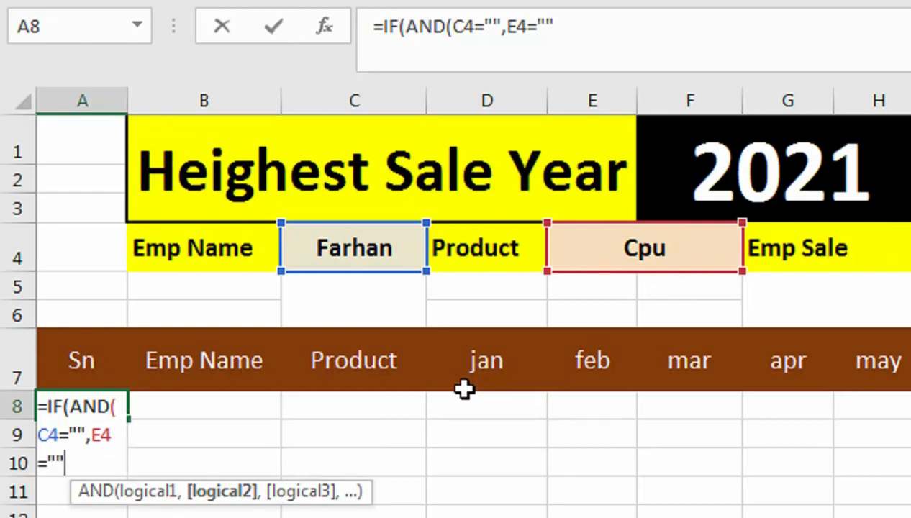
pyautogui.write('),""')
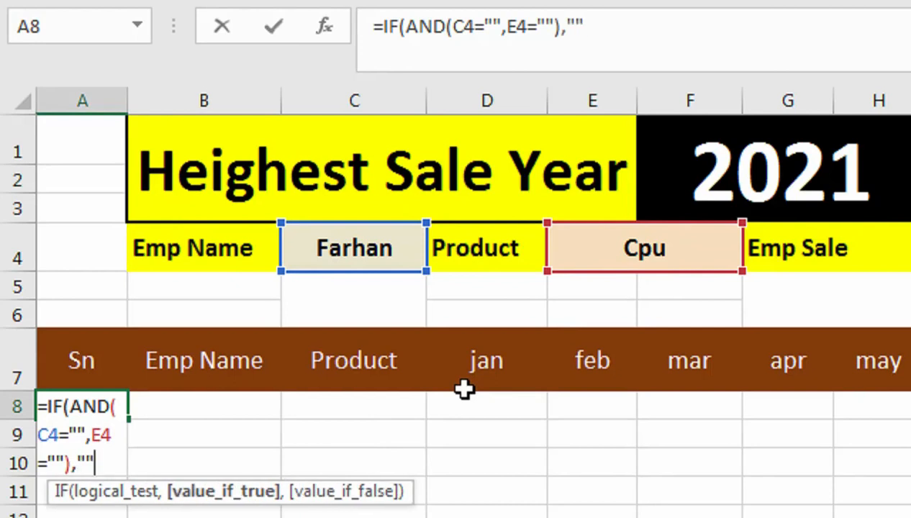
pyautogui.write(',1')
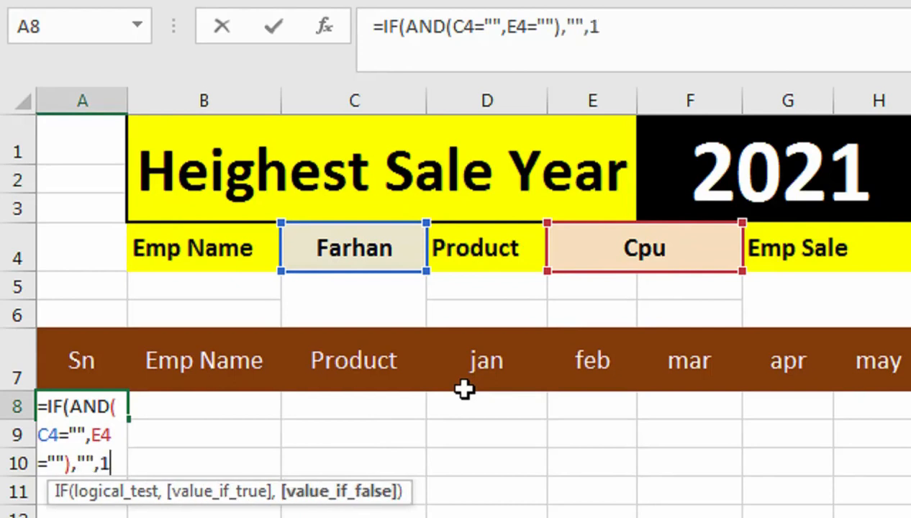
pyautogui.write(')')
pyautogui.press('Return')
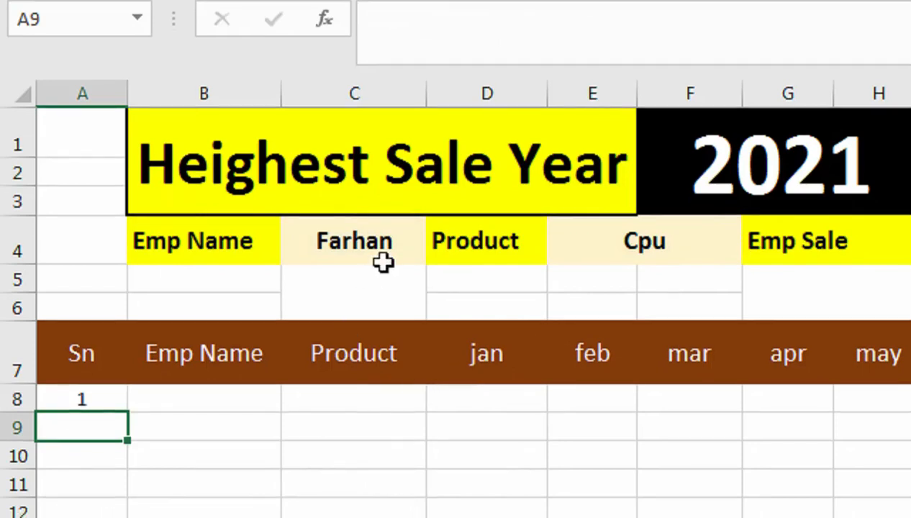
# Clear the employee name in C4 and the product in E4 to test the A8 formula
pyautogui.click(382, 260)
pyautogui.press('Delete')
pyautogui.click(615, 242)
pyautogui.press('Delete')
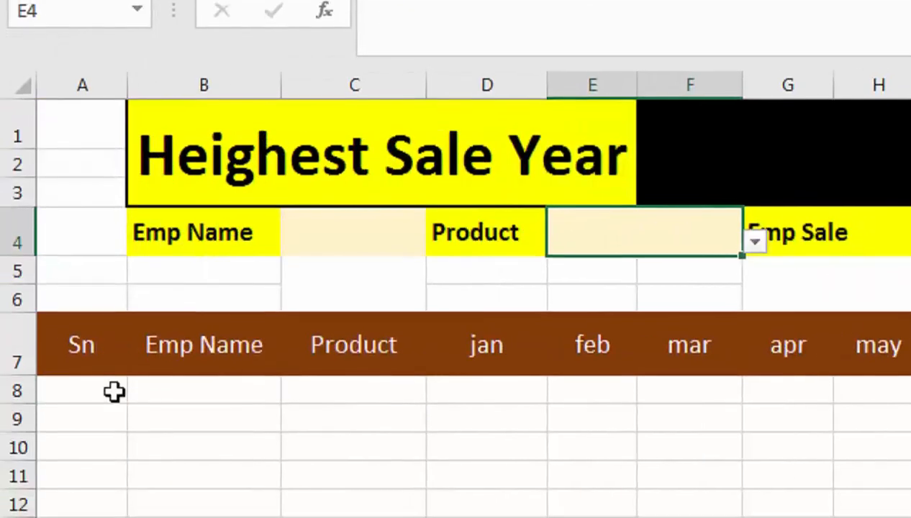
pyautogui.click(93, 246)
# Choose Hard Drive as the product in E4 and select the employee's name in C4
pyautogui.click(684, 237)
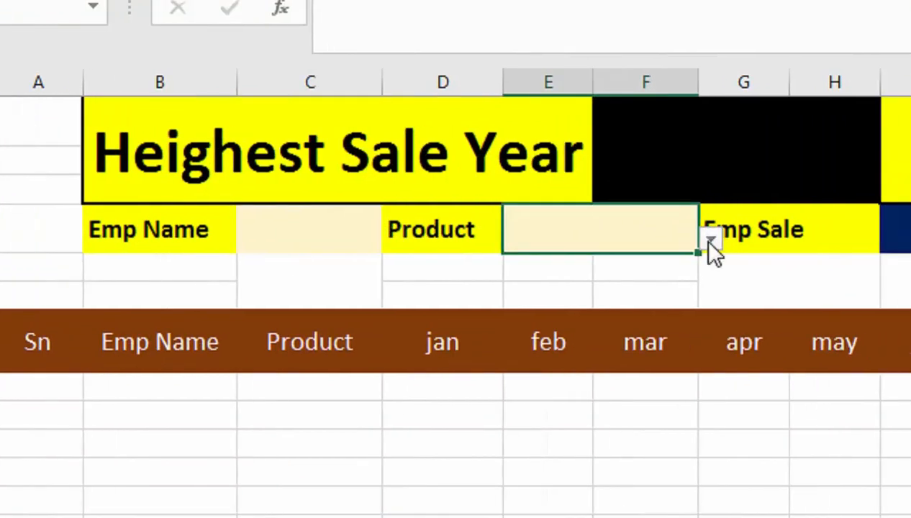
pyautogui.click(753, 239)
pyautogui.click(651, 280)
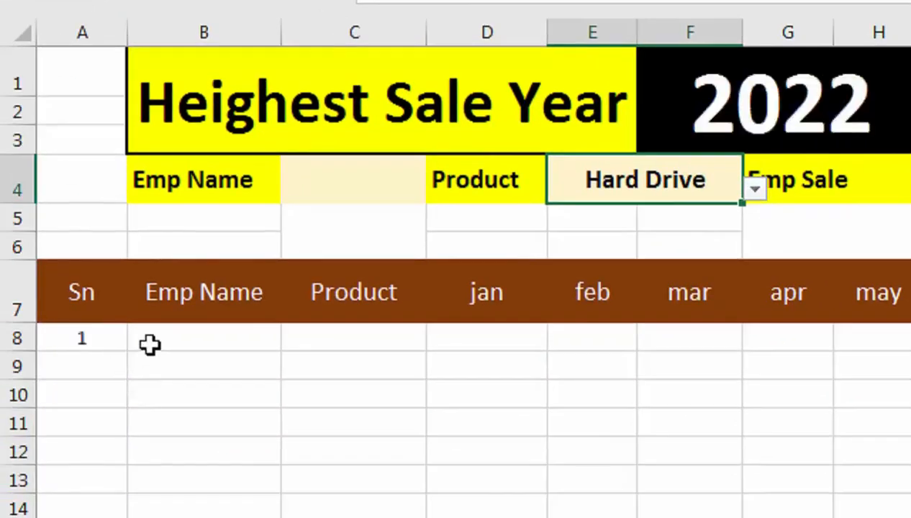
pyautogui.click(348, 218)
pyautogui.click(438, 189)
pyautogui.click(397, 214)
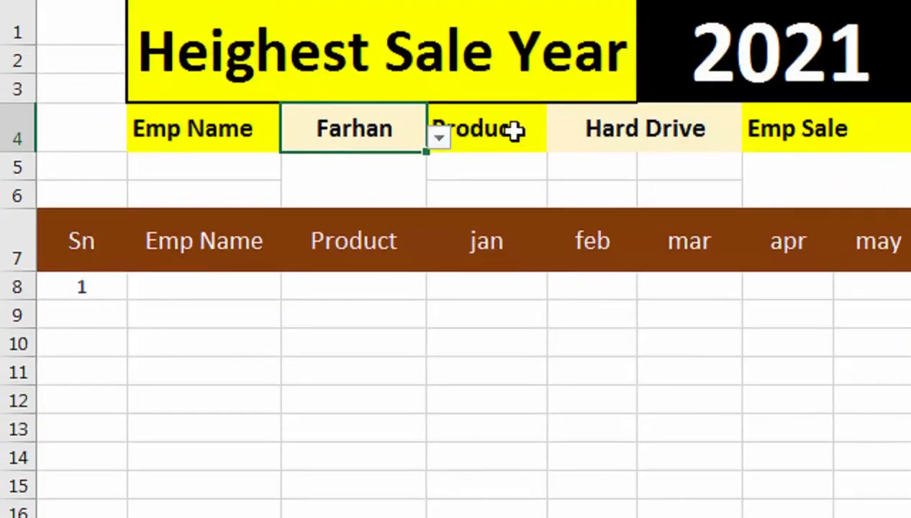
# Clear the employee name in C4 and choose the same employee again to test the serial number
pyautogui.press('Delete')
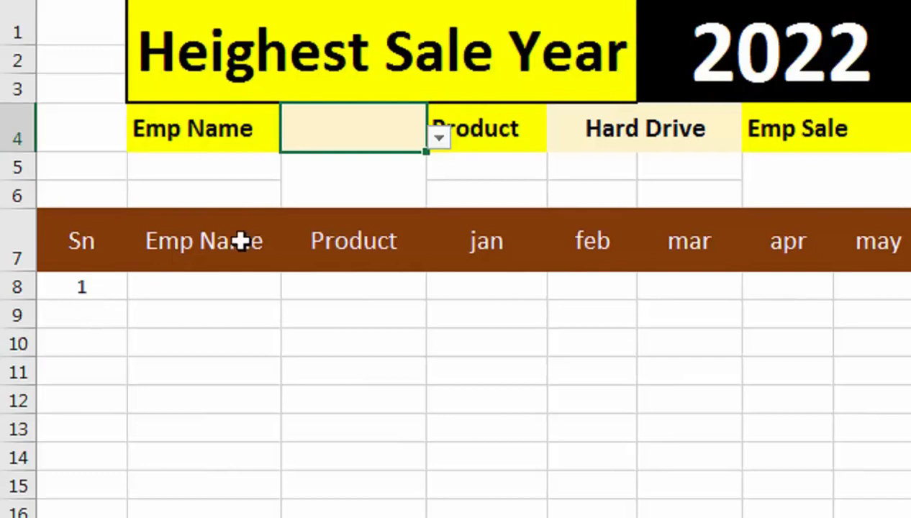
pyautogui.click(438, 138)
pyautogui.click(312, 162)
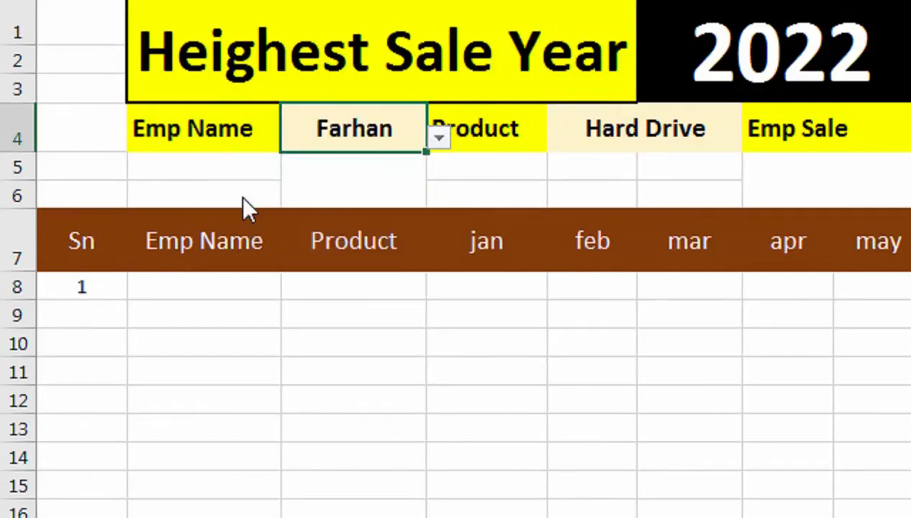
# Start a formula in A9 with the IFERROR function
pyautogui.click(75, 312)
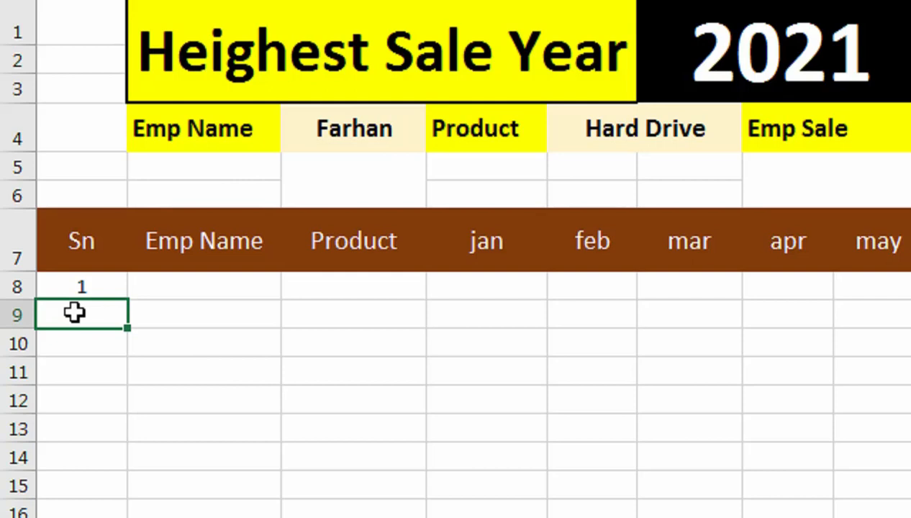
pyautogui.write('=IF')
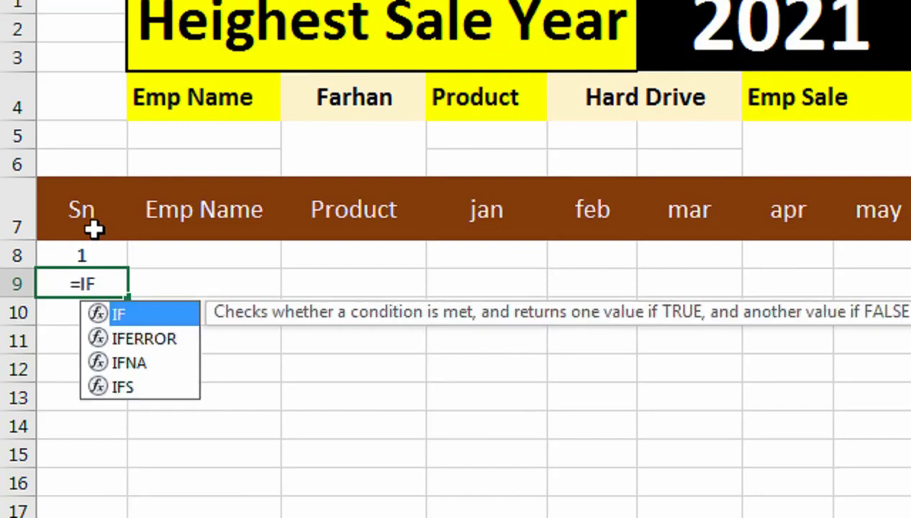
pyautogui.write('(')
pyautogui.press('BackSpace')
pyautogui.press('Down')
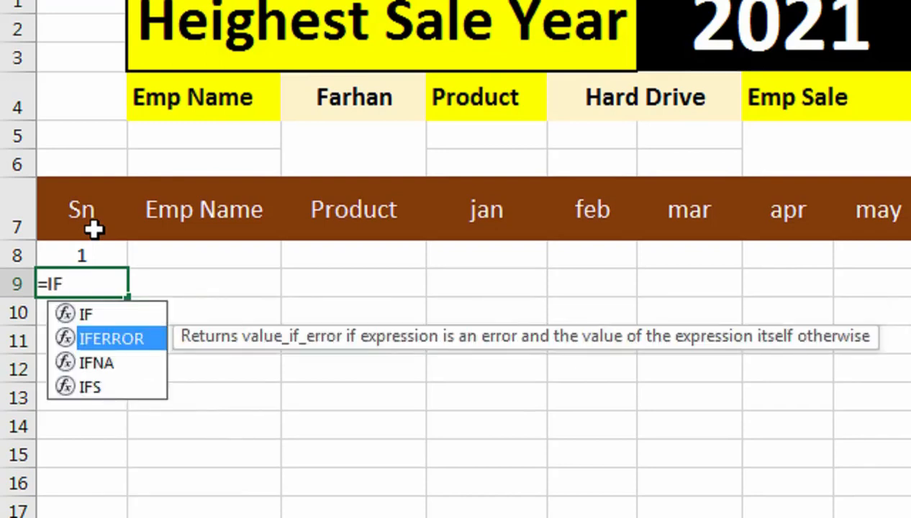
pyautogui.press('Tab')
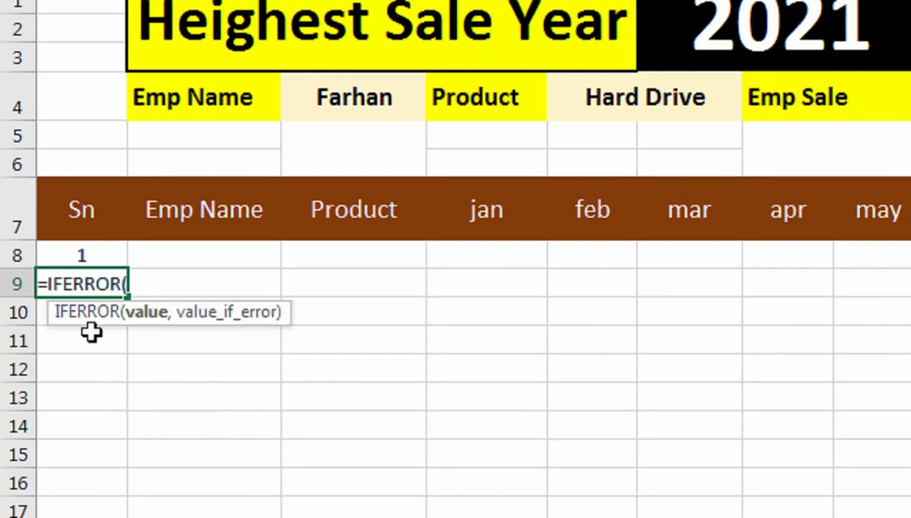
# Nest an IF inside IFERROR with the logical test ISNONTEXT($C$4), using an absolute reference to the employee name cell
pyautogui.write('IF(')
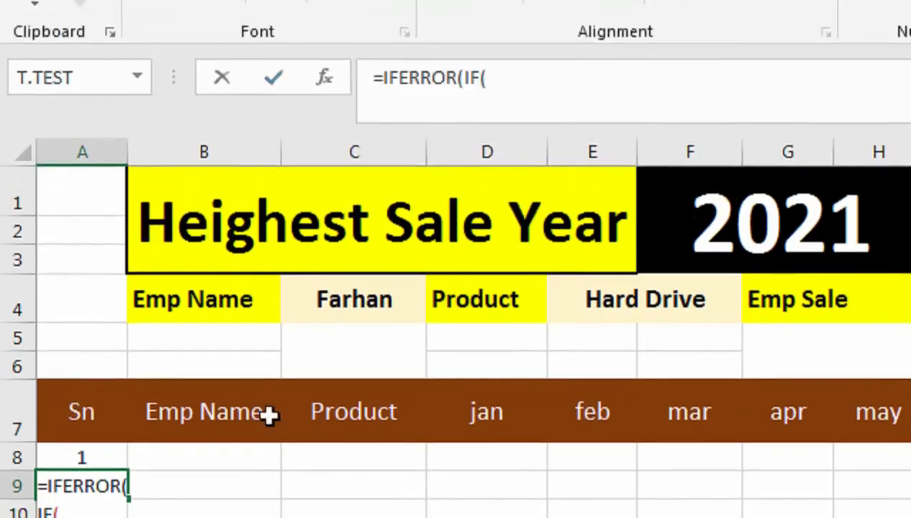
pyautogui.write('ISNO')
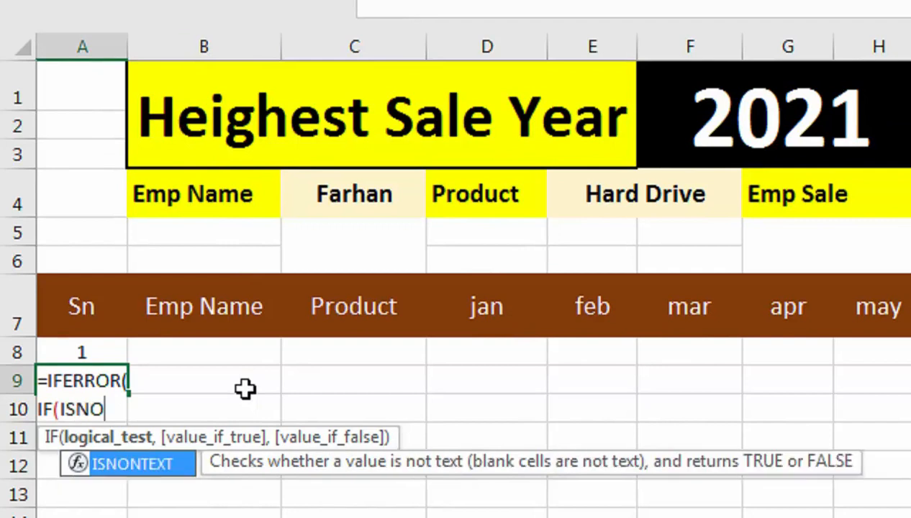
pyautogui.press('Tab')
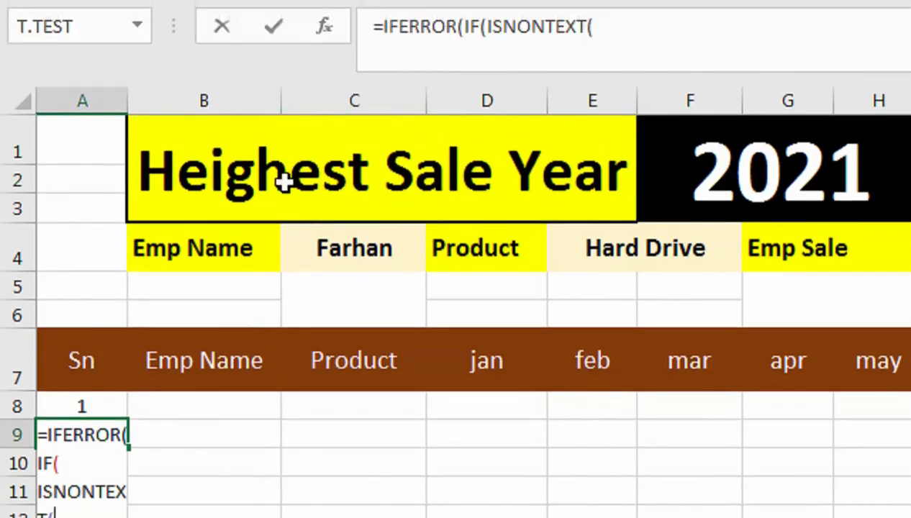
pyautogui.click(354, 193)
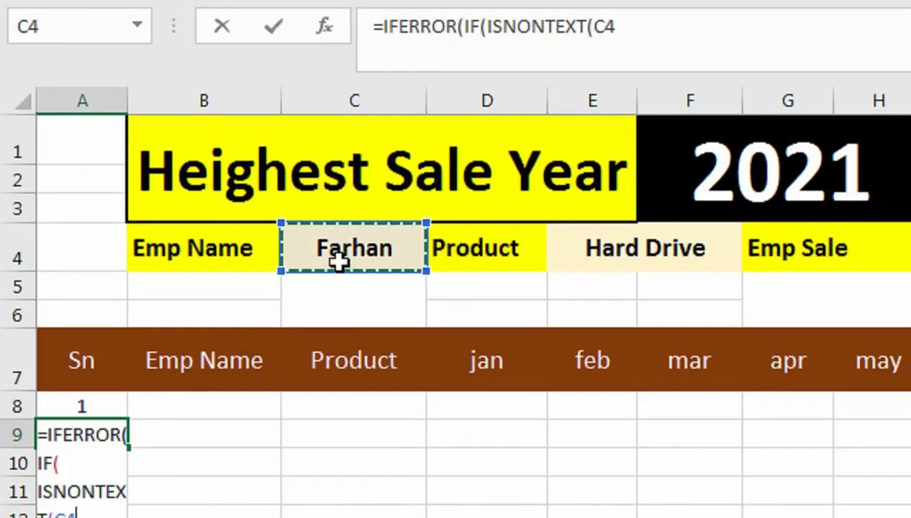
pyautogui.press('F4')
pyautogui.write(')')
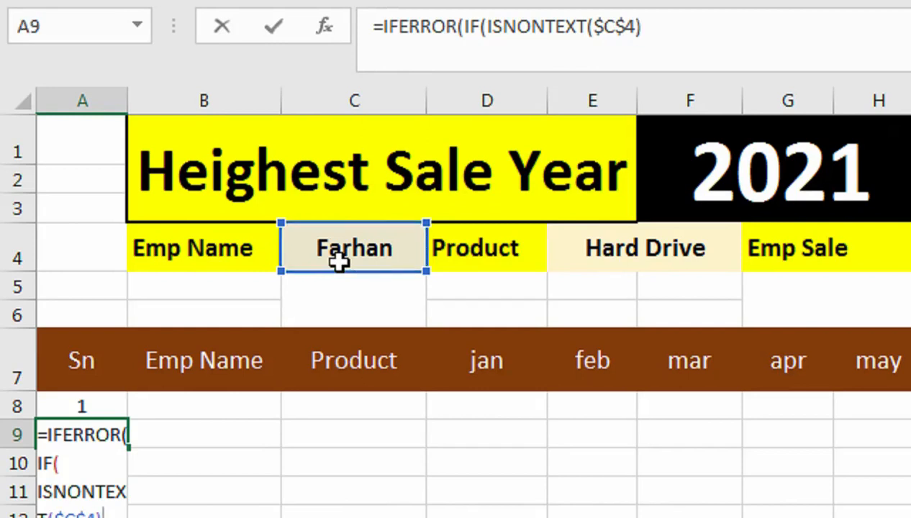
# Add IF(A8+1>$L$5,"",A8+1) as the value if true, and open another IF as the value if false
pyautogui.write(',IF(')
pyautogui.click(123, 394)
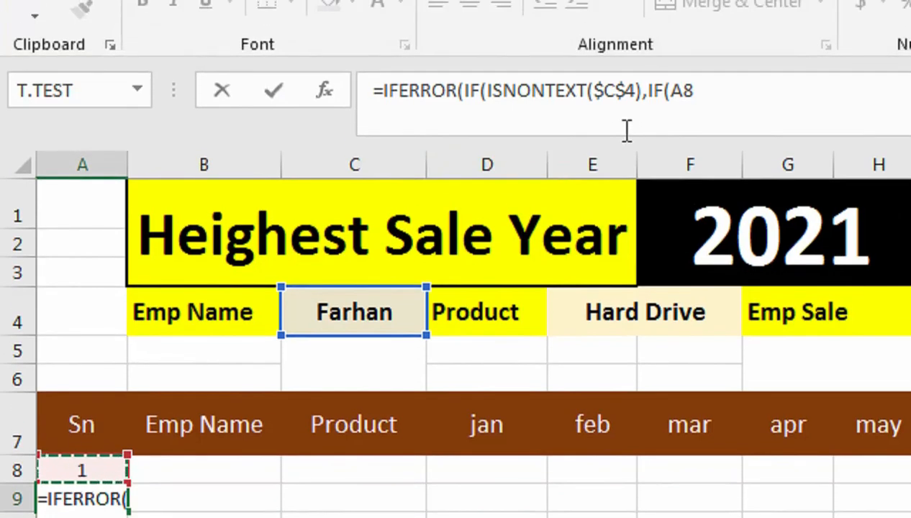
pyautogui.write('+1>')
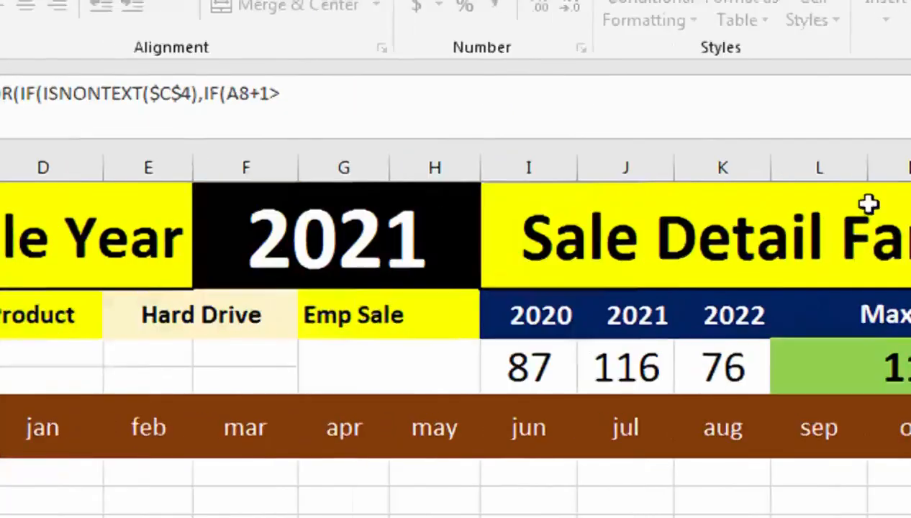
pyautogui.click(557, 349)
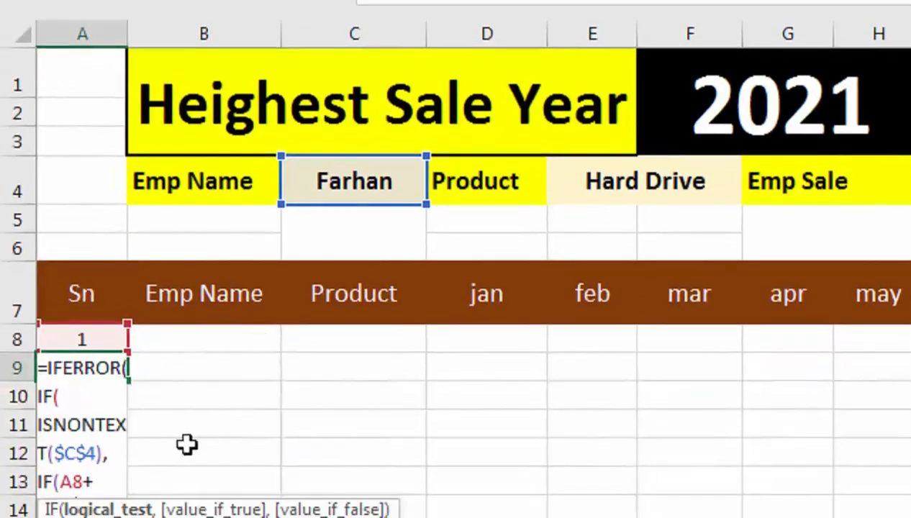
pyautogui.press('F4')
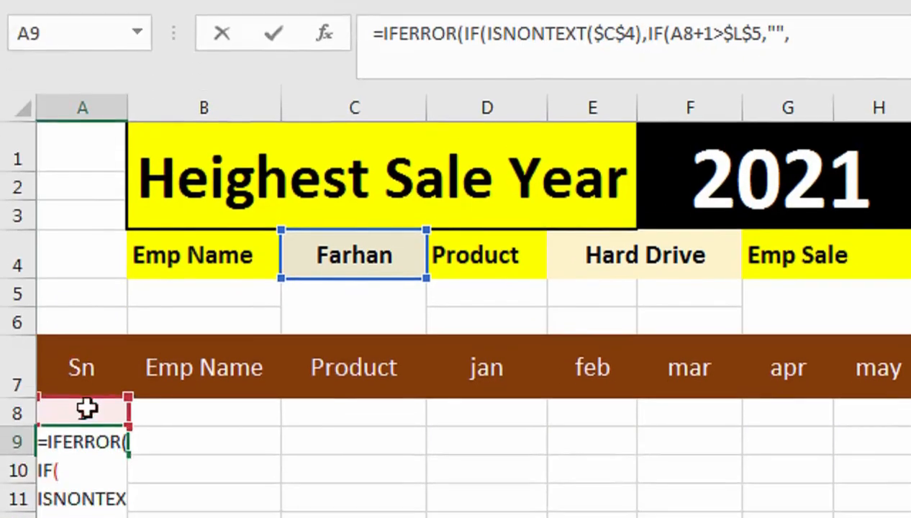
pyautogui.click(13, 498)
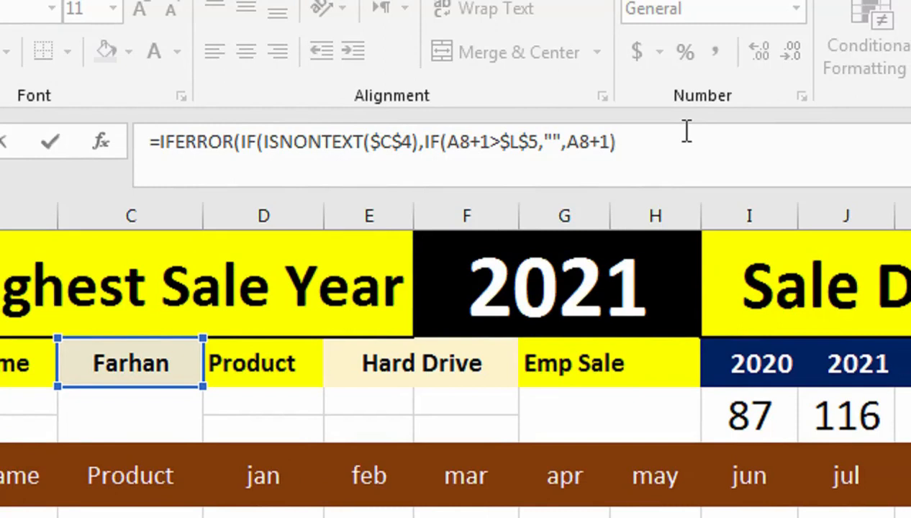
pyautogui.write('+1),IF(')
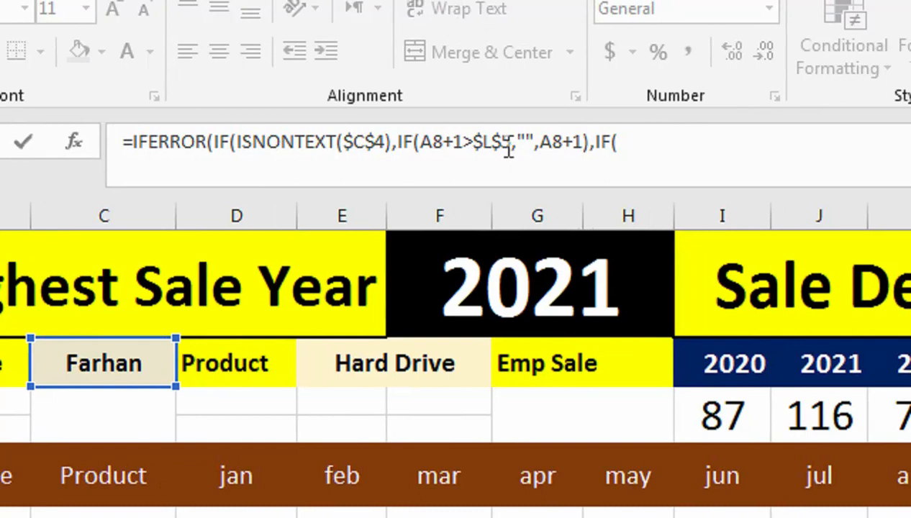
# Duplicate the IF(A8+1>$L$5,"",A8+1) expression as the outer IF's value if false, without a doubled IF, and close the outer IF
pyautogui.moveTo(512, 138); pyautogui.dragTo(397, 151)
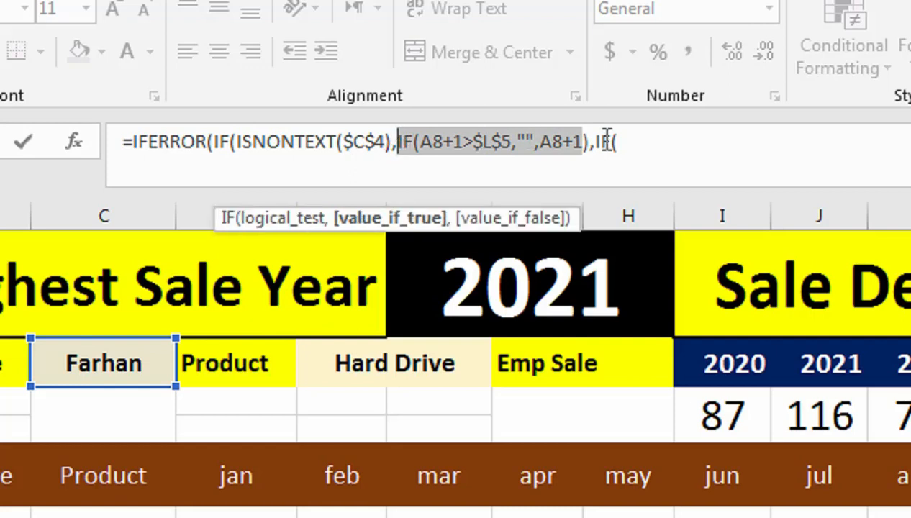
pyautogui.click(625, 149)
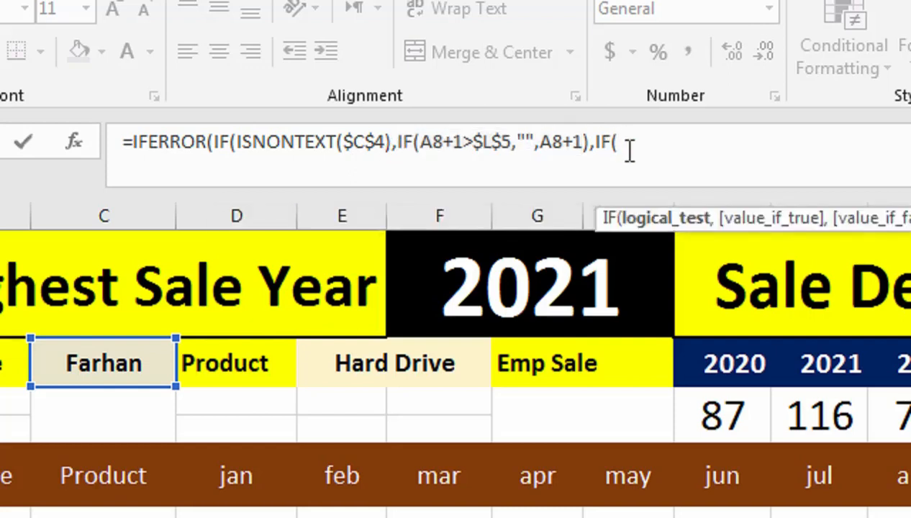
pyautogui.hotkey('ctrl', 'v')
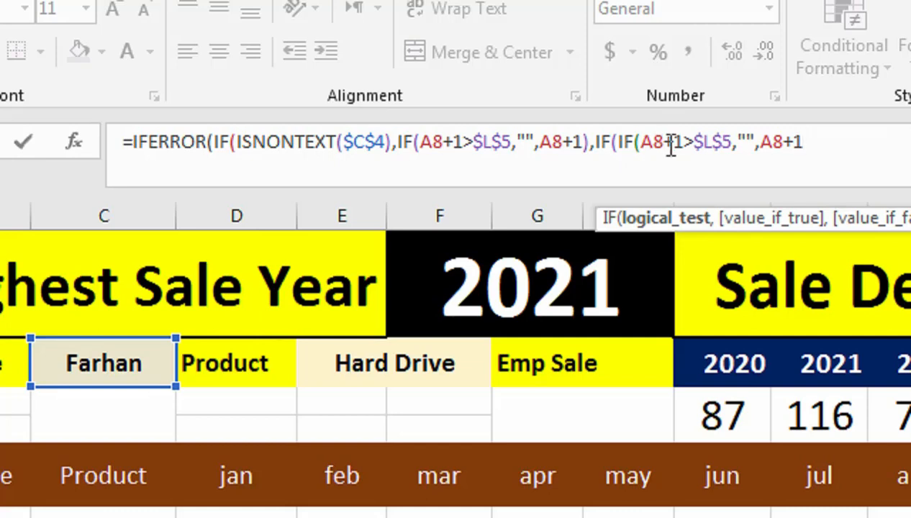
pyautogui.write('))')
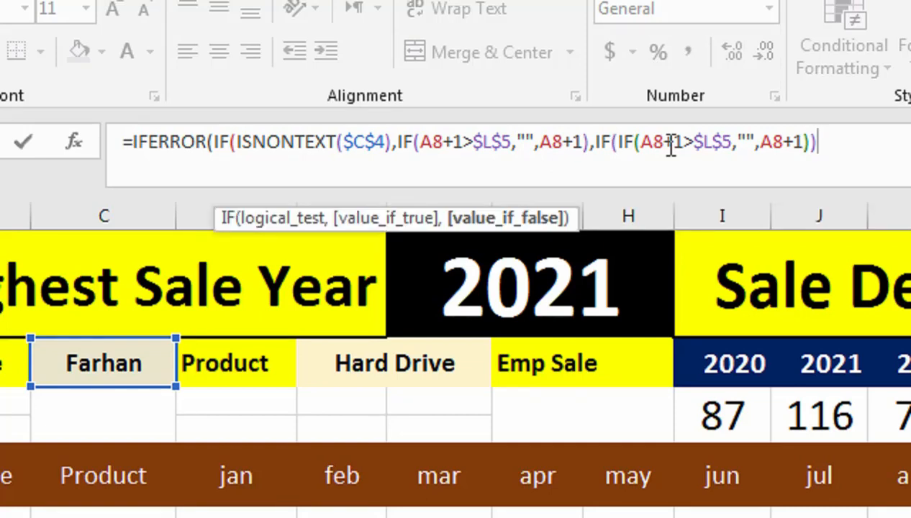
pyautogui.click(635, 142)
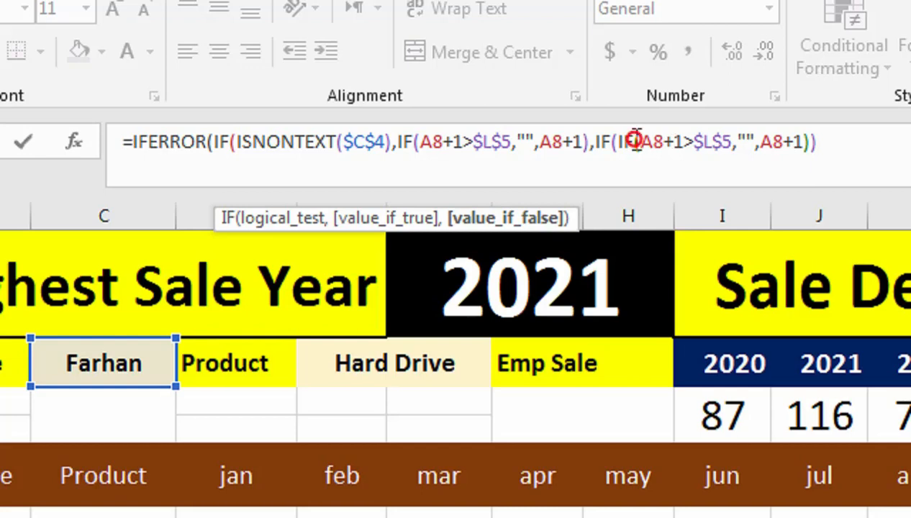
pyautogui.press('BackSpace')
pyautogui.press('BackSpace')
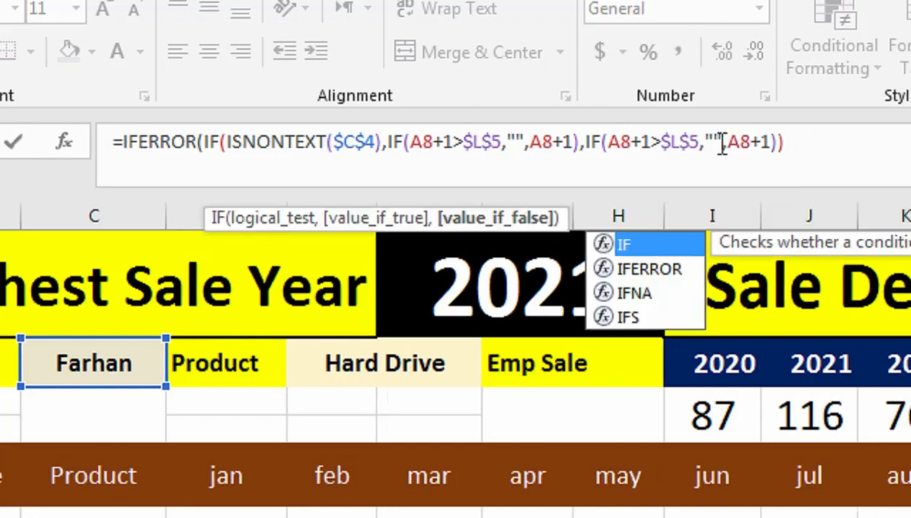
# Complete the A9 serial number formula with an empty string "" as the IFERROR fallback and enter it
pyautogui.click(811, 142)
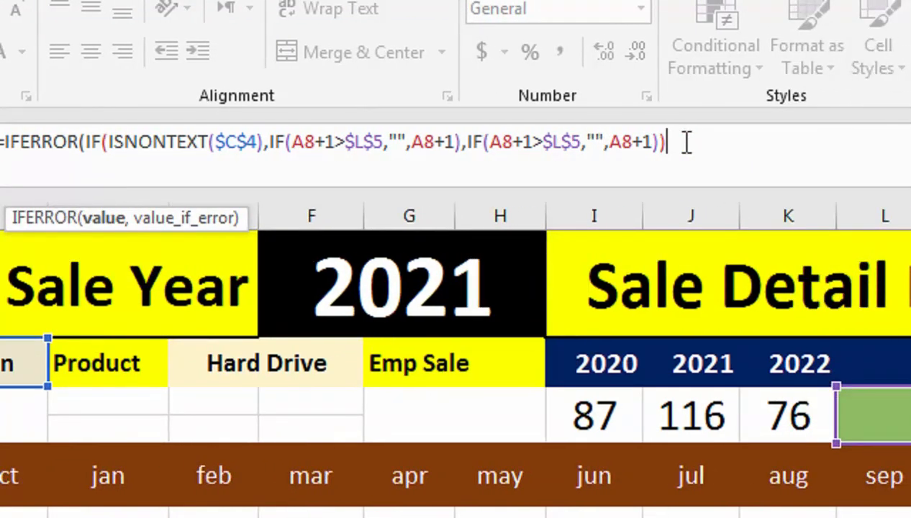
pyautogui.write(',')
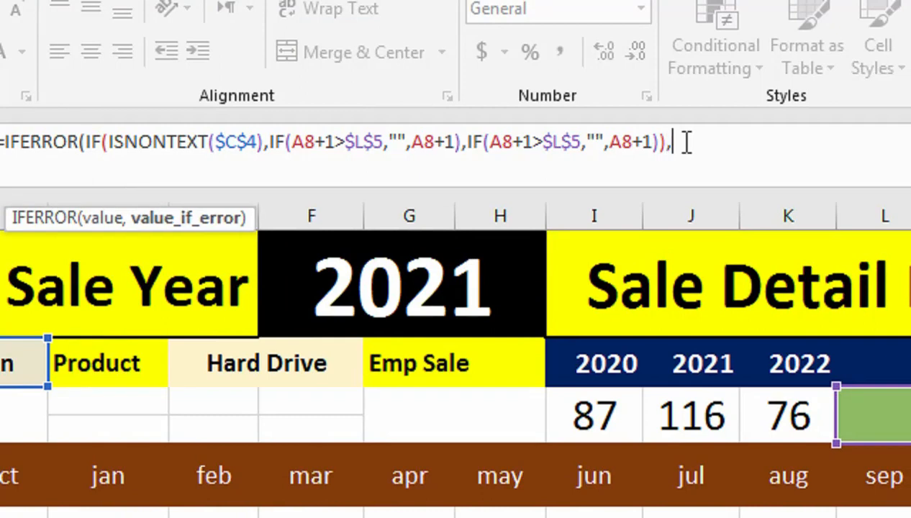
pyautogui.write('"")')
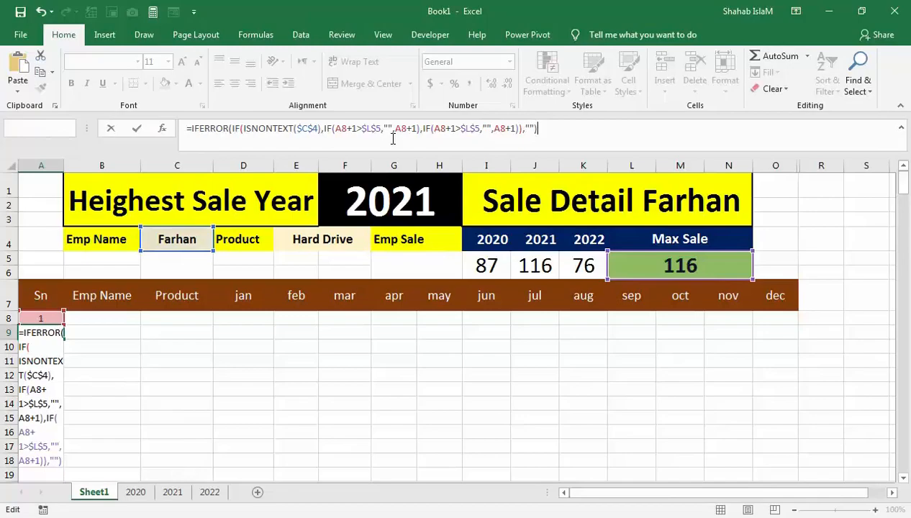
pyautogui.press('Return')
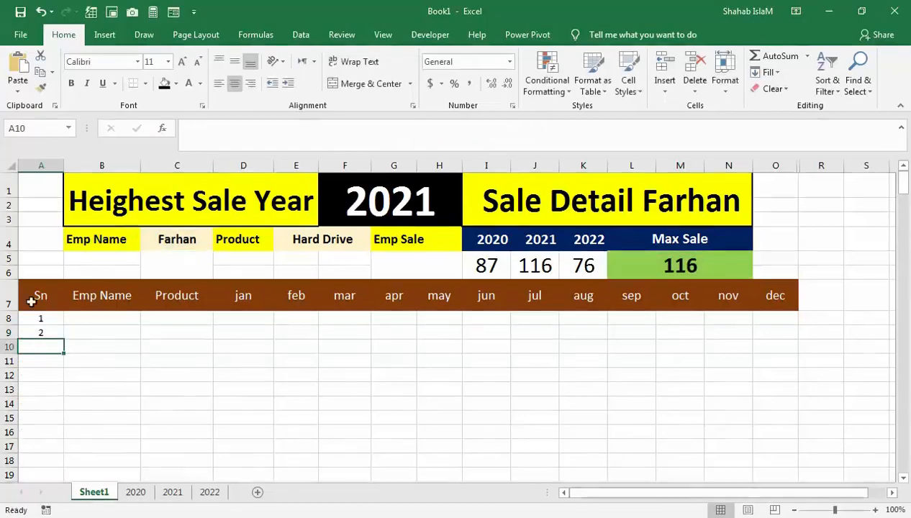
# Fill the A9 serial number formula down column A past row 375 and return to cell A1
pyautogui.click(74, 308)
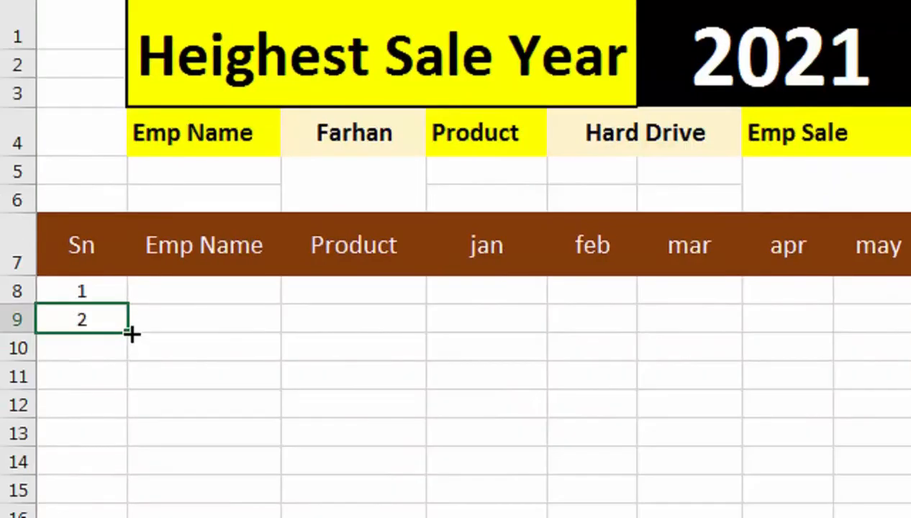
pyautogui.moveTo(131, 332); pyautogui.dragTo(146, 400)
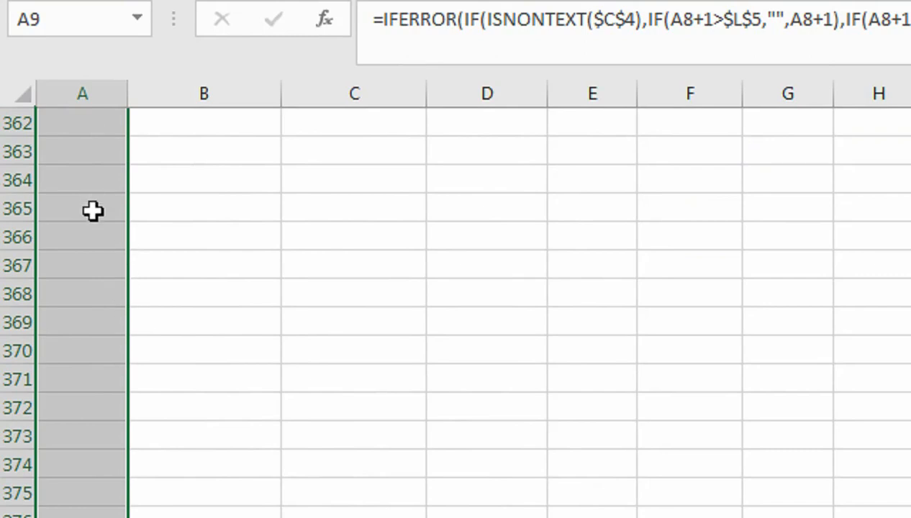
pyautogui.hotkey('ctrl', 'Up')
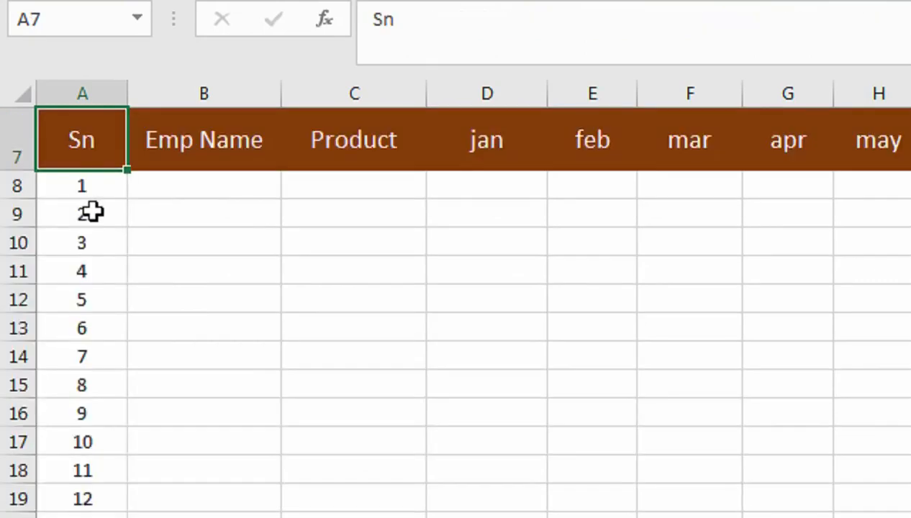
pyautogui.press('Up')
pyautogui.press('Up')
pyautogui.press('Up')
pyautogui.press('Up')
pyautogui.press('Up')
pyautogui.press('Up')
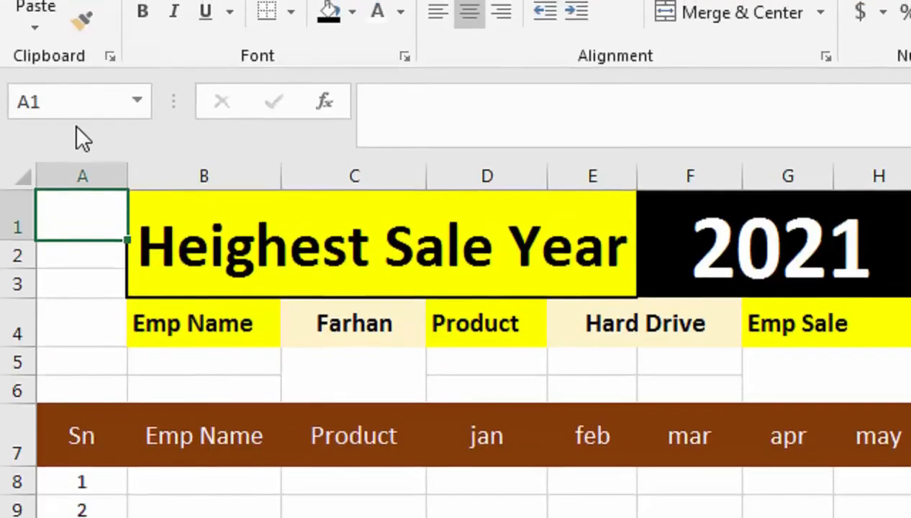
# Go to cell A125 to check where the serial numbers end, and return to the top of the sheet
pyautogui.click(79, 126)
pyautogui.write('A')
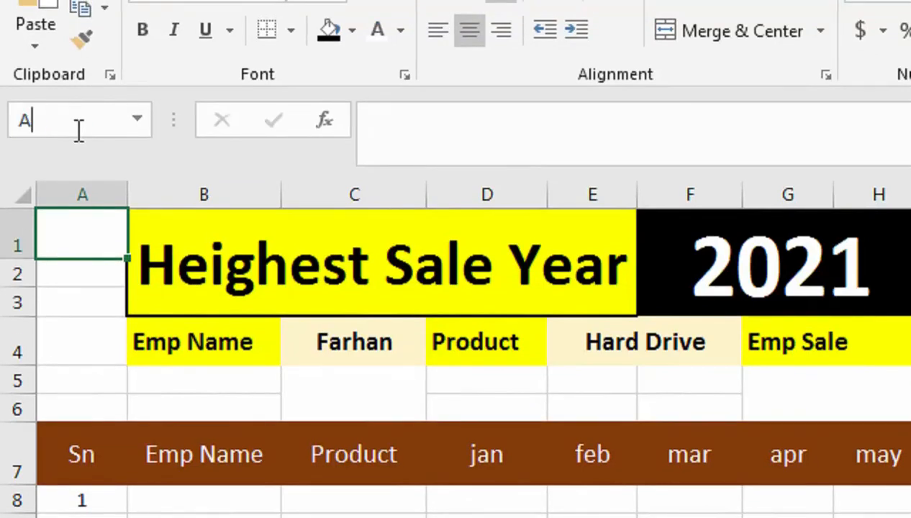
pyautogui.write('A125')
pyautogui.press('Return')
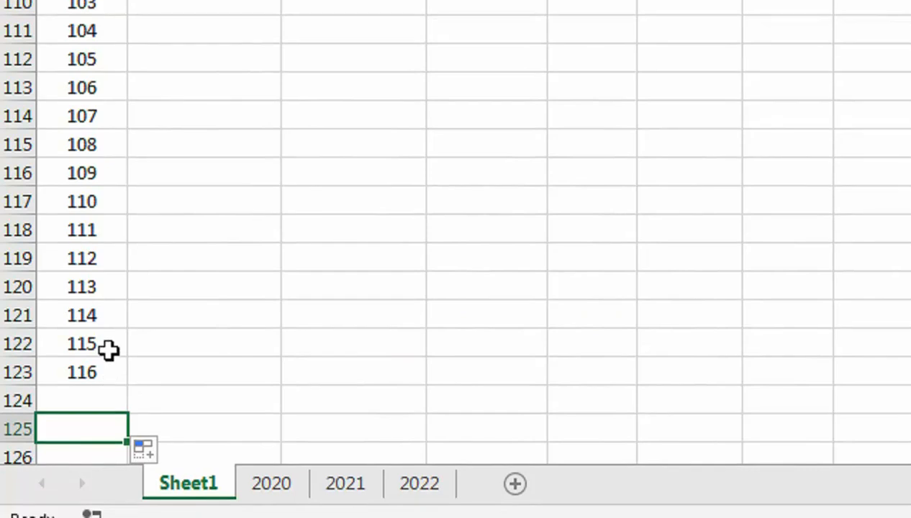
pyautogui.scroll(20, 107, 350)
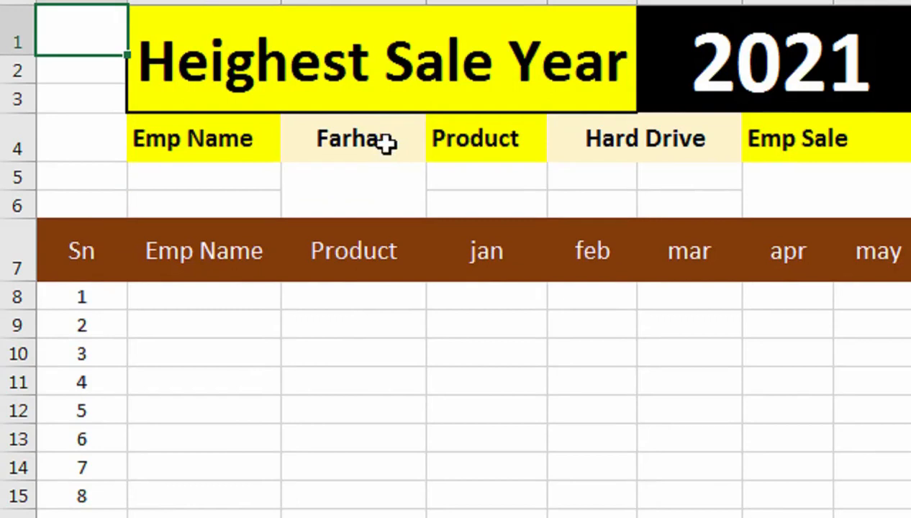
# Clear the employee name in C4 and go to A210 to check where the serial numbers end for the product alone
pyautogui.click(387, 143)
pyautogui.press('Delete')
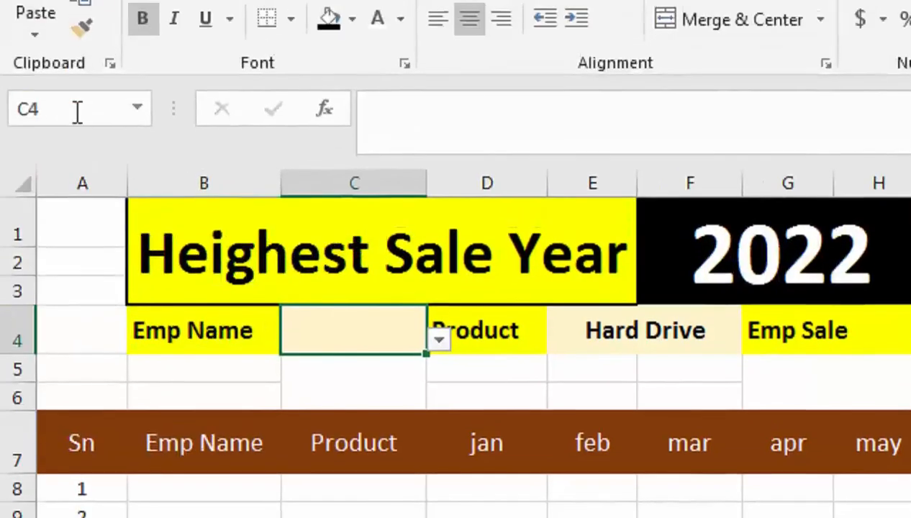
pyautogui.click(75, 130)
pyautogui.write('A')
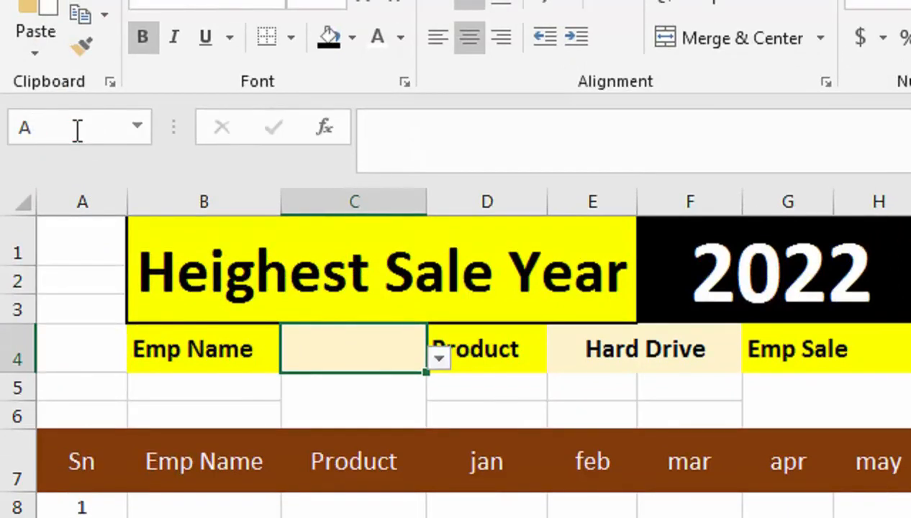
pyautogui.write('210')
pyautogui.press('Return')
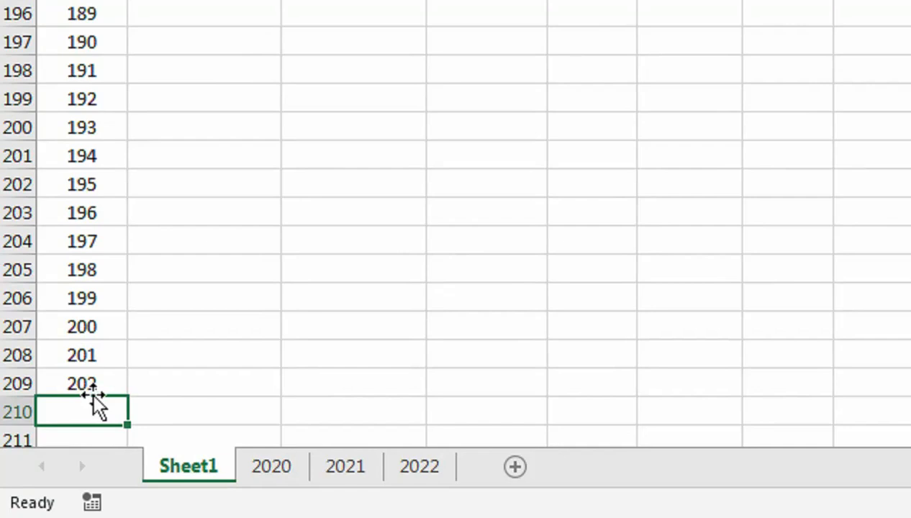
pyautogui.hotkey('ctrl', 'Home')
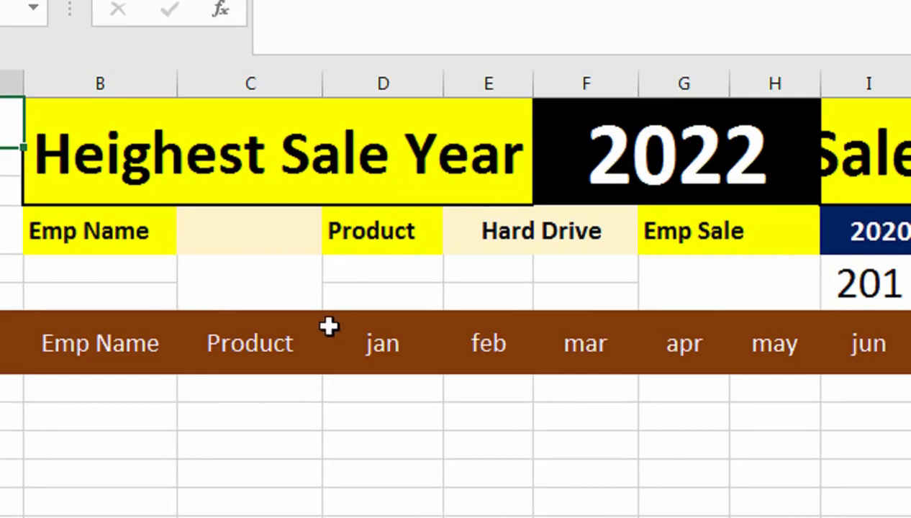
# Start a formula in B8, the first Emp Name cell, with the IFERROR function
pyautogui.click(113, 382)
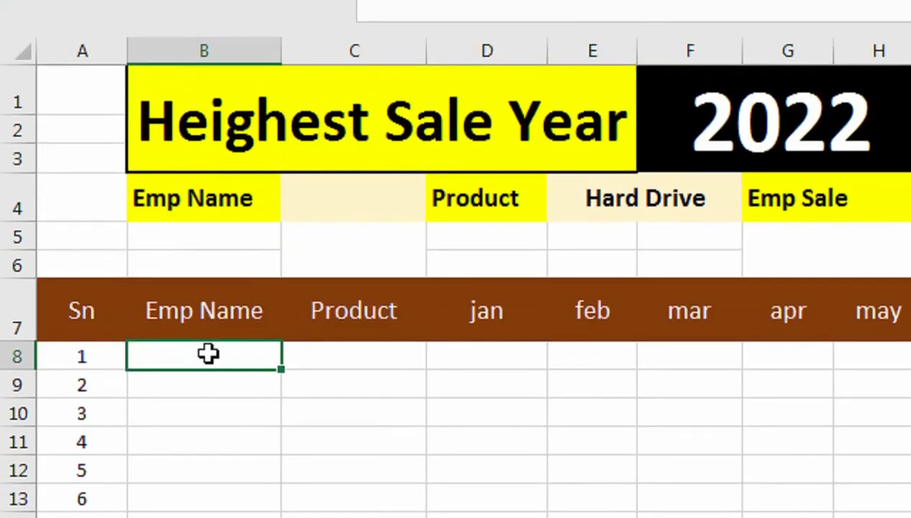
pyautogui.write('=IF')
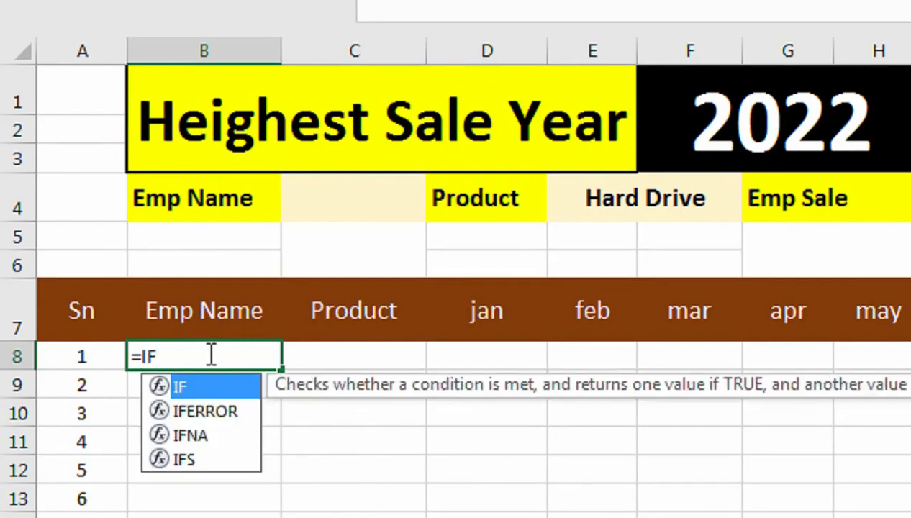
pyautogui.write('(')
pyautogui.press('BackSpace')
pyautogui.press('Down')
pyautogui.press('Tab')
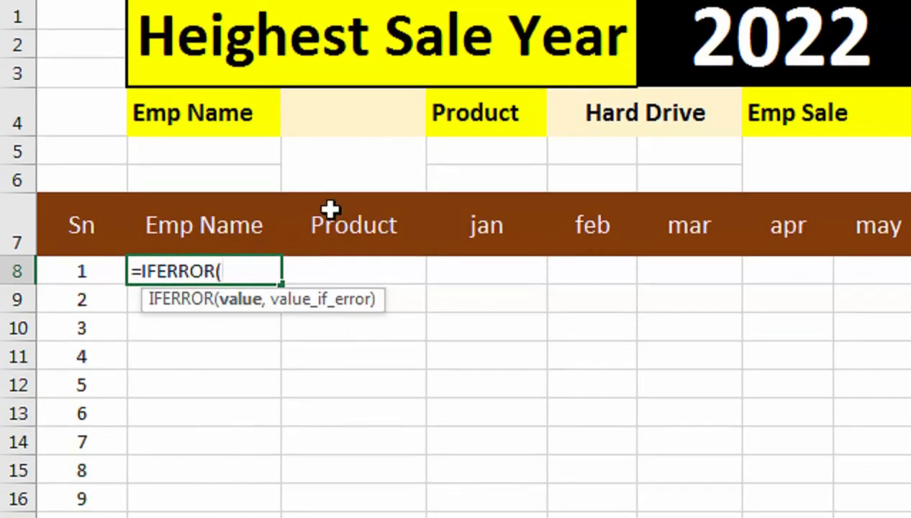
# Nest an IF inside IFERROR with the logical test $C$4<>"", using an absolute reference to the employee name cell
pyautogui.write('I')
pyautogui.press('Tab')
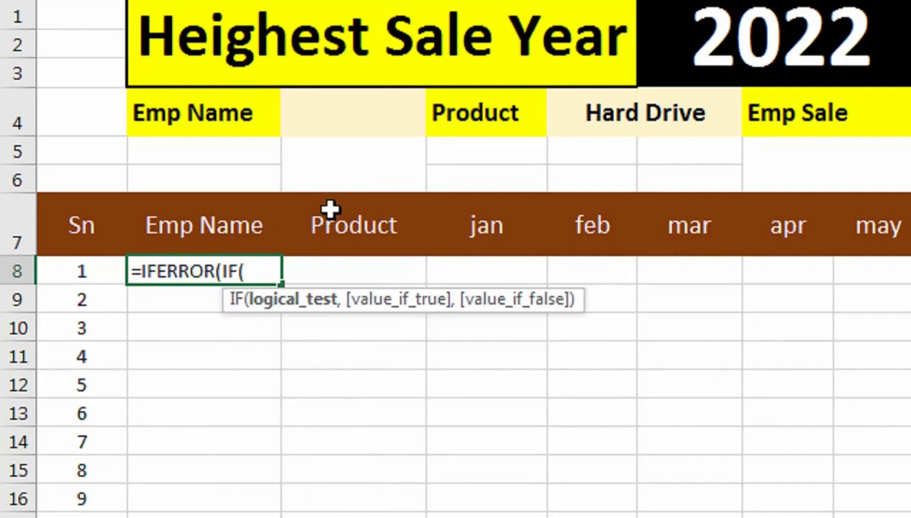
pyautogui.click(361, 121)
pyautogui.write('<>"",')
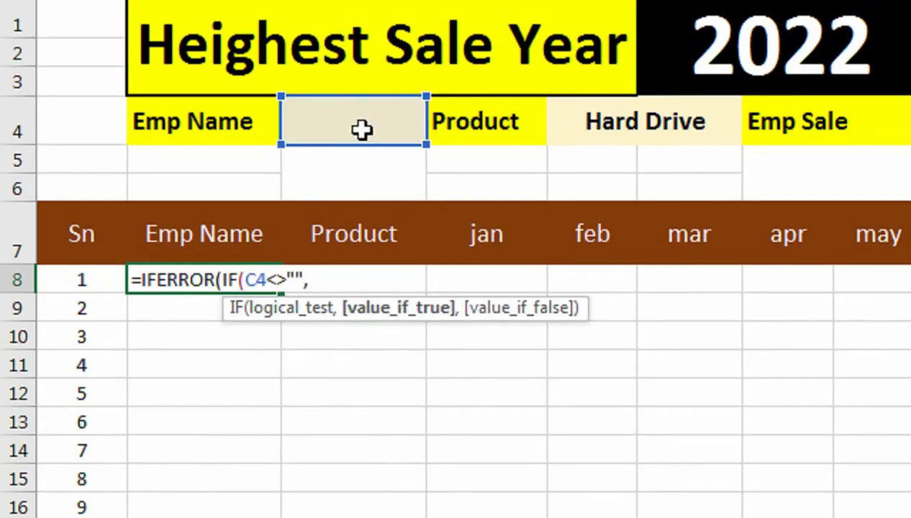
pyautogui.click(258, 280)
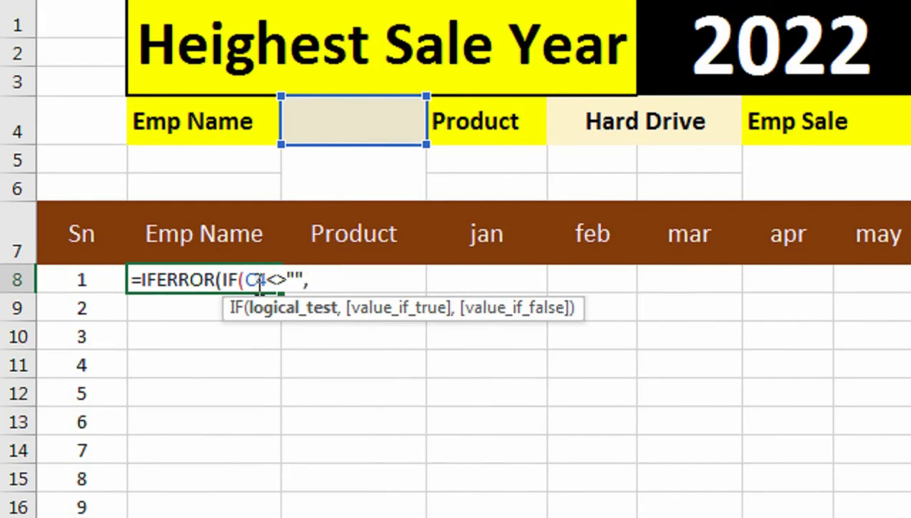
pyautogui.press('F4')
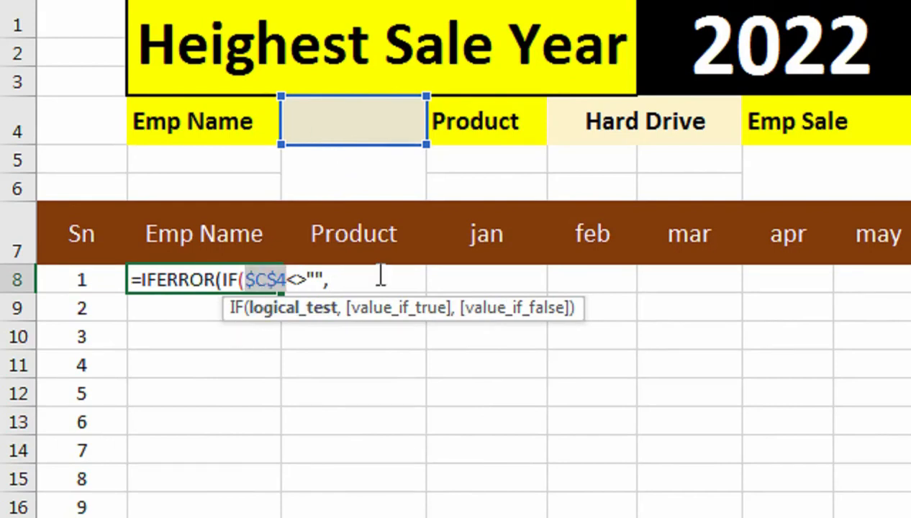
pyautogui.press('End')
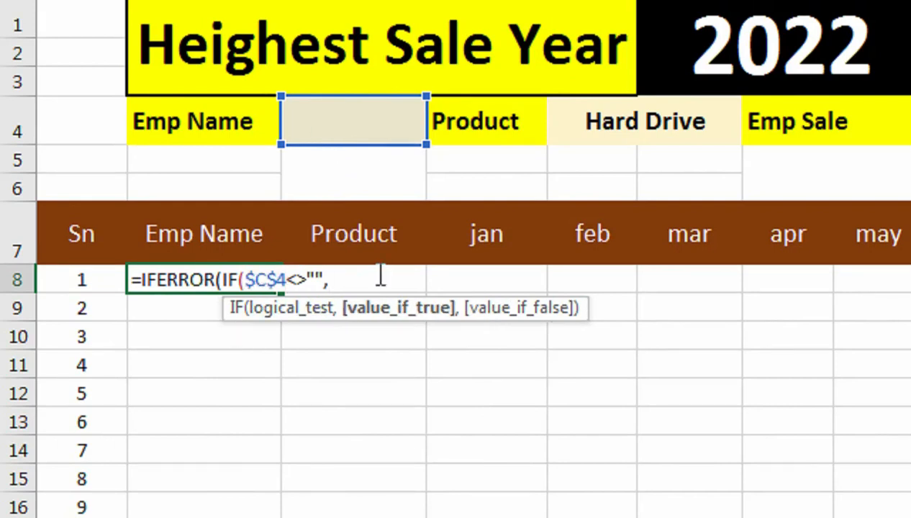
# Add a VLOOKUP as the value if true, with $A8&"-"&$C$4 as its lookup value
pyautogui.write('VLOOKUP(')
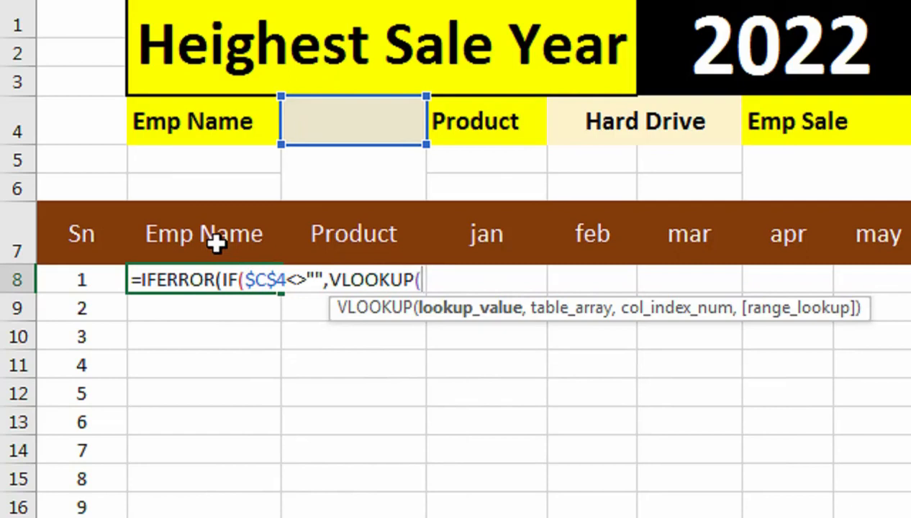
pyautogui.click(64, 284)
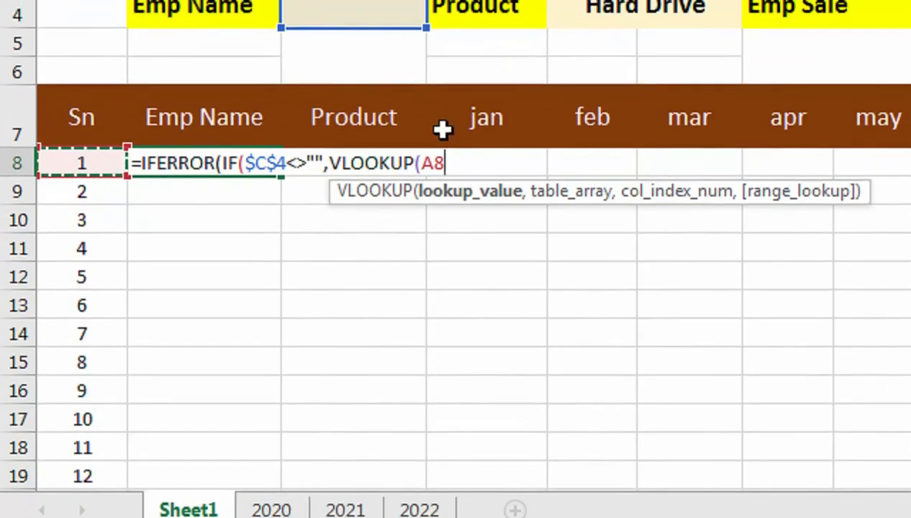
pyautogui.press('F4')
pyautogui.press('F4')
pyautogui.press('F4')
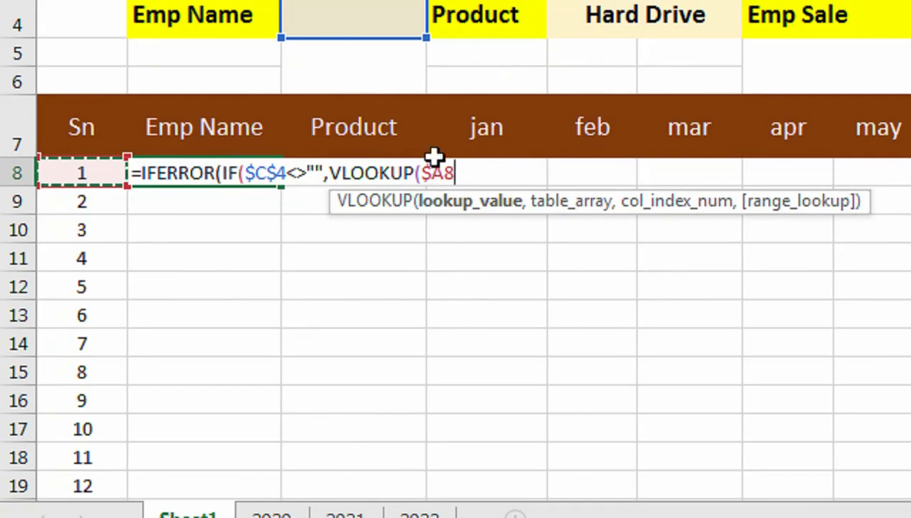
pyautogui.write('&"-"&')
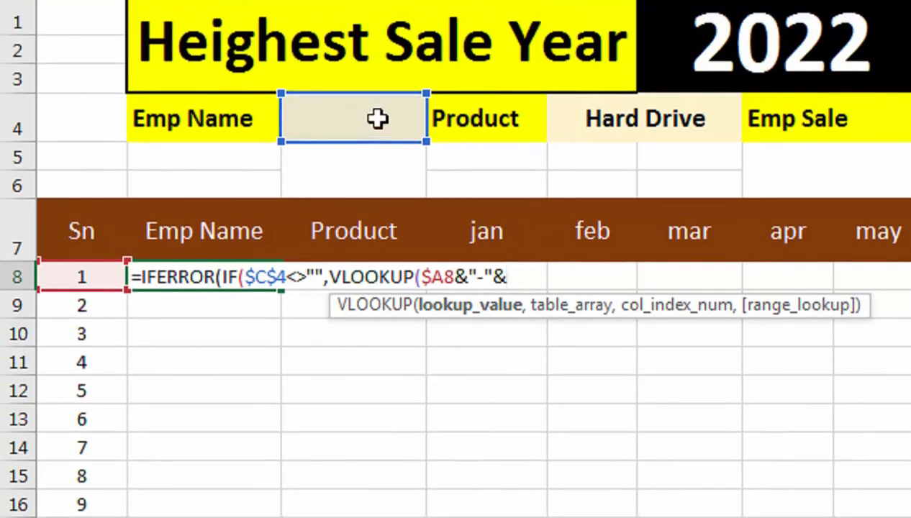
pyautogui.click(376, 24)
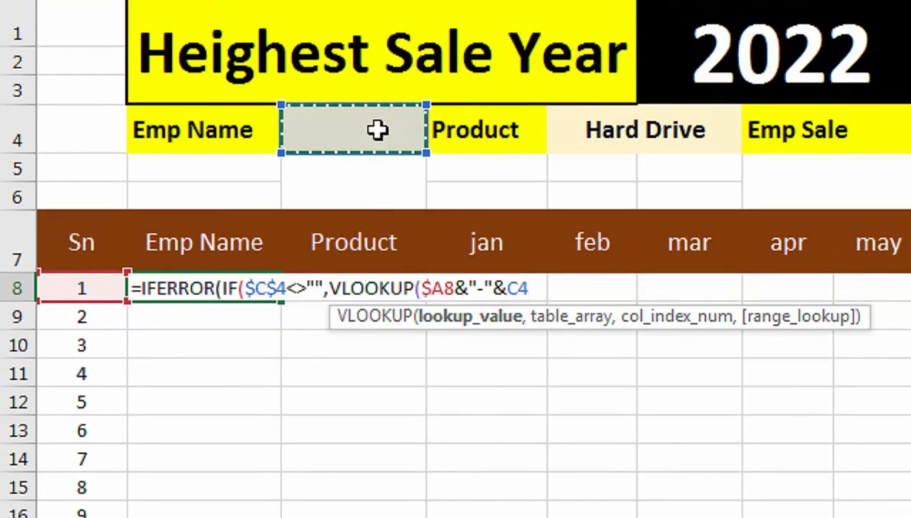
pyautogui.press('F4')
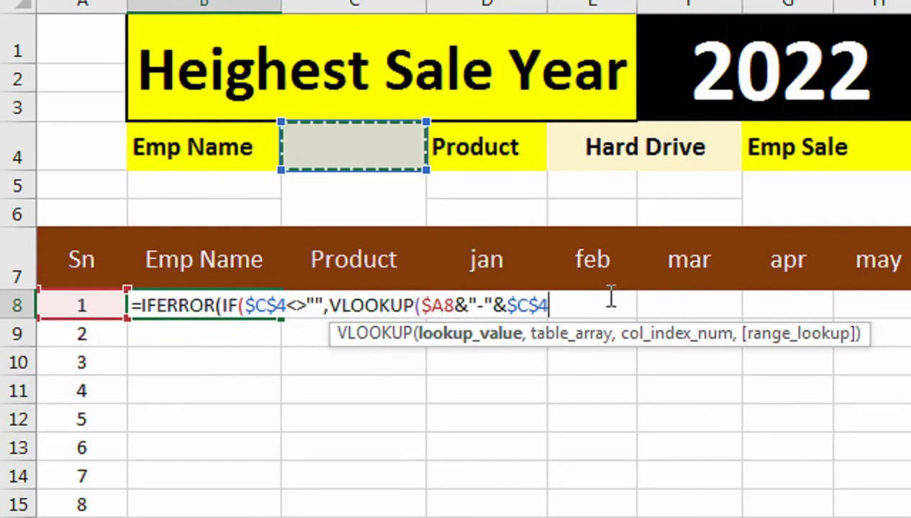
pyautogui.write(',')
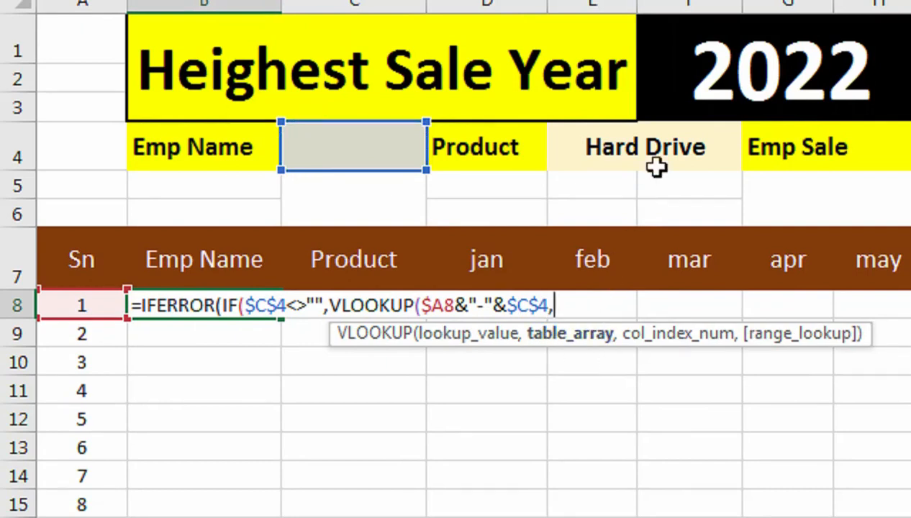
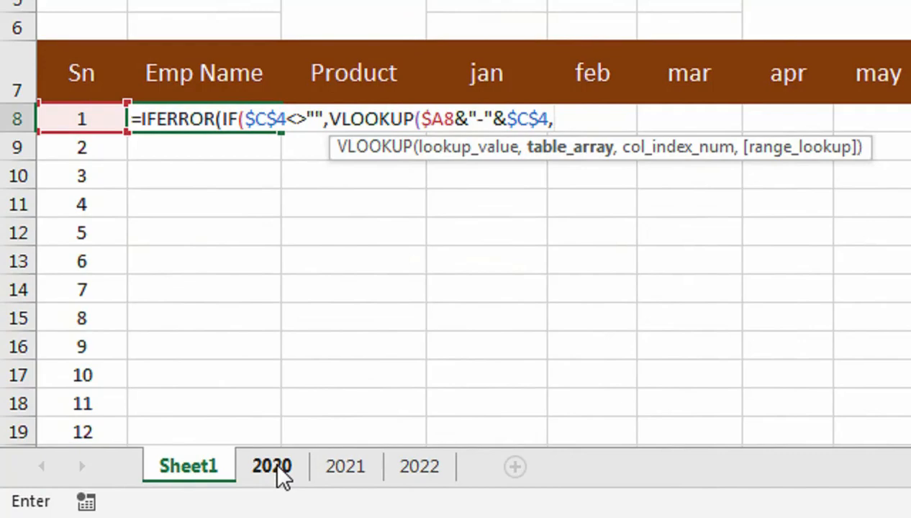
# Set the VLOOKUP table array to columns A to P of the 2020 sheet as the absolute reference '2020'!$A:$P
pyautogui.click(280, 475)
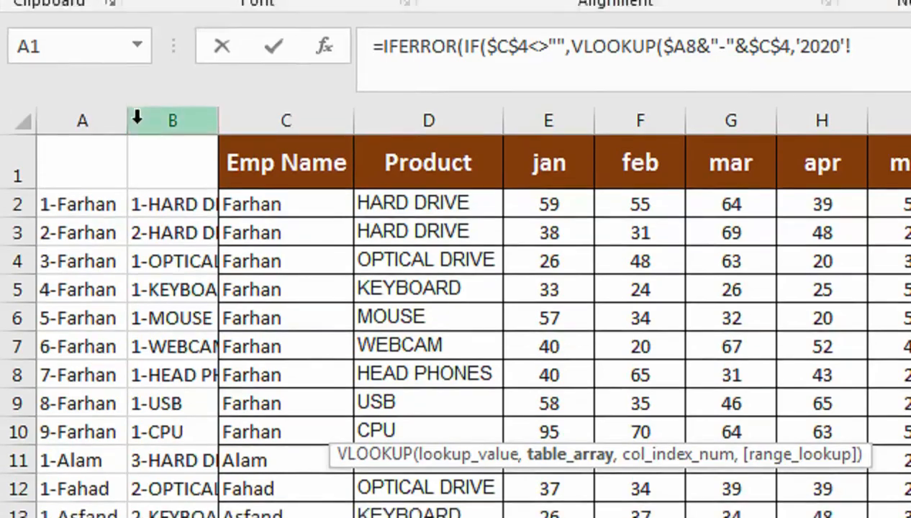
pyautogui.click(116, 132)
pyautogui.moveTo(116, 129); pyautogui.dragTo(686, 125)
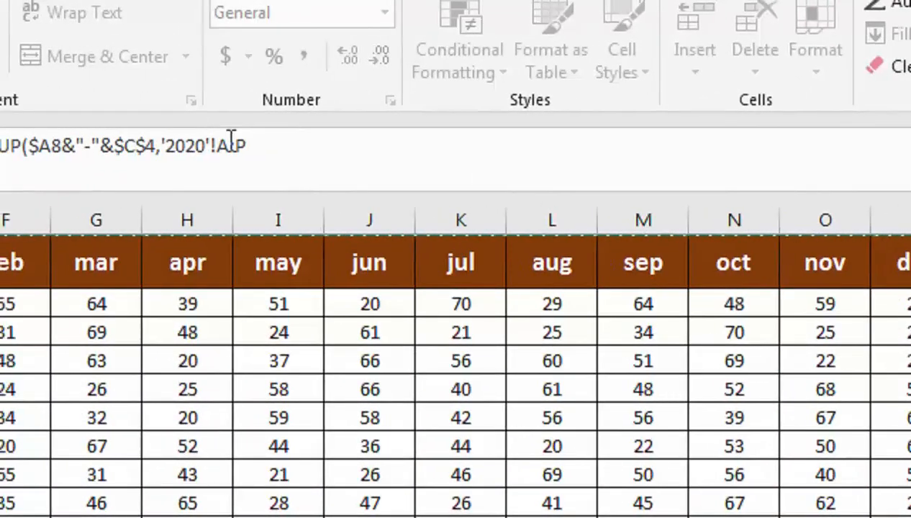
pyautogui.press('F4')
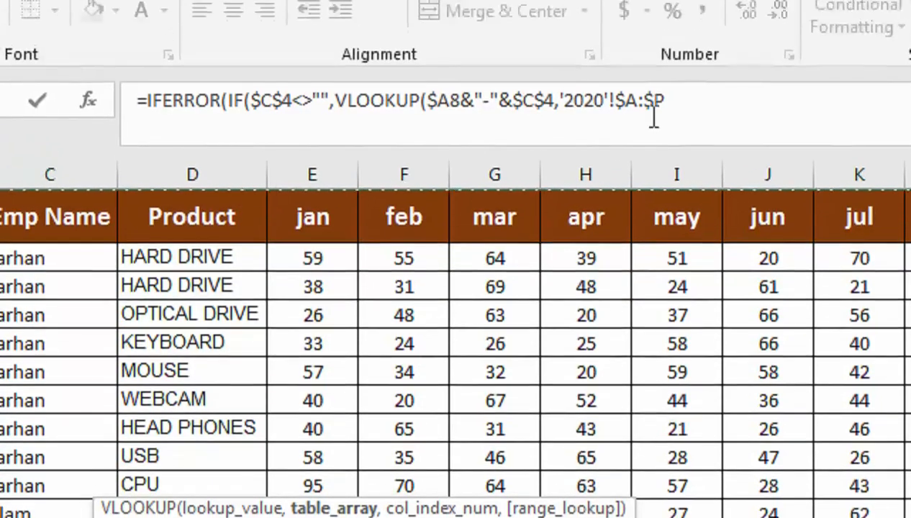
pyautogui.write(',')
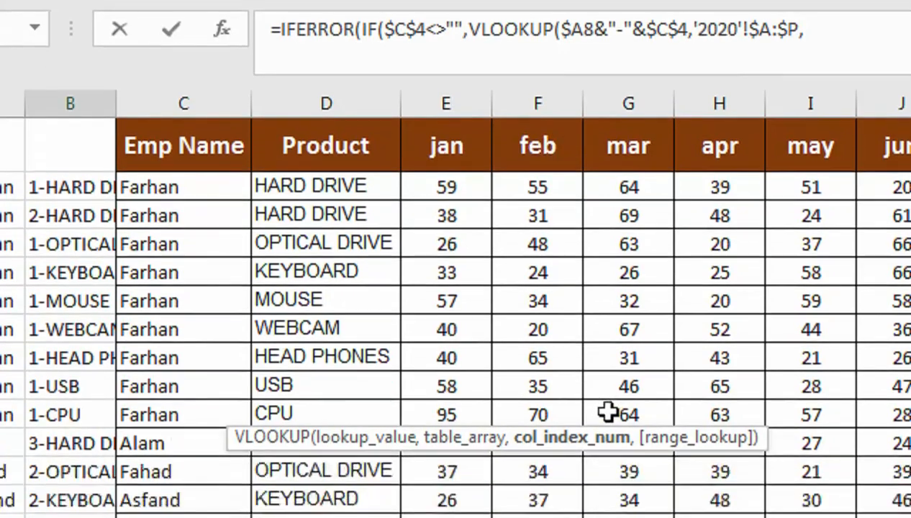
# Nest a MATCH function as the VLOOKUP column index, with the Emp Name header Sheet1!B$7 as its lookup value
pyautogui.write('MAT')
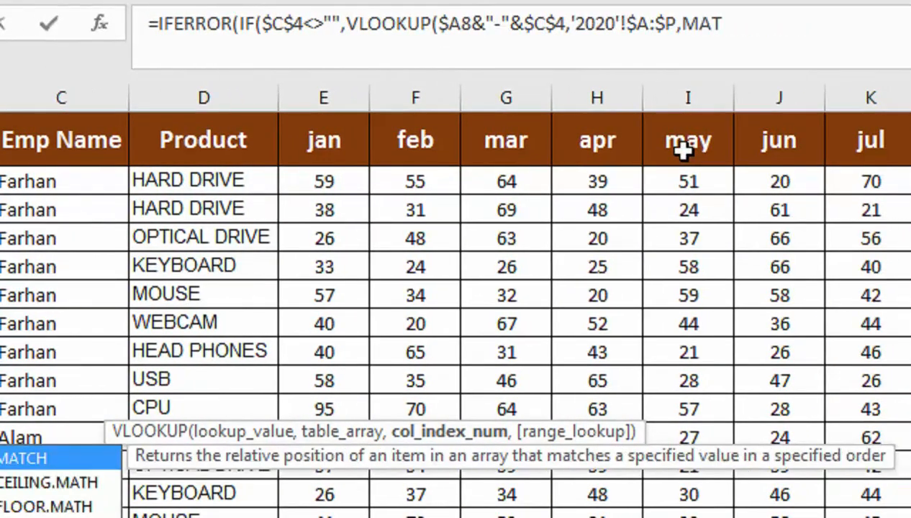
pyautogui.press('Tab')
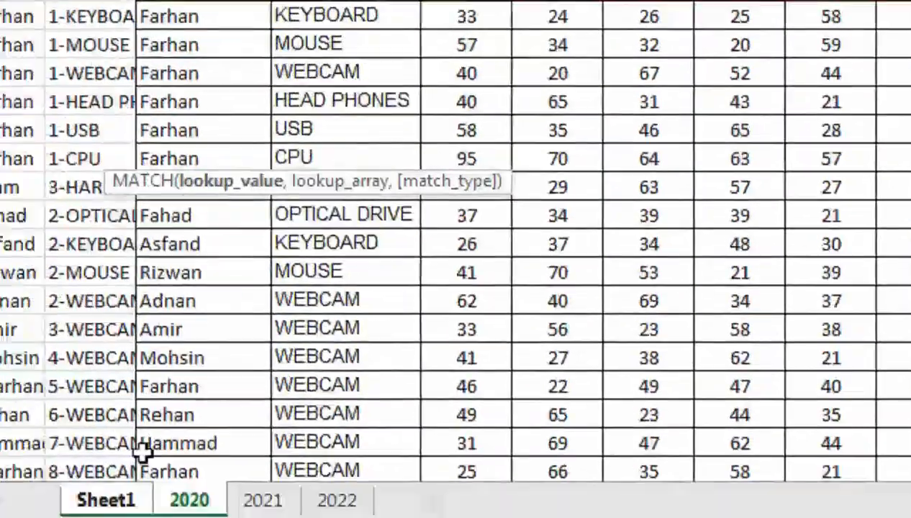
pyautogui.click(106, 500)
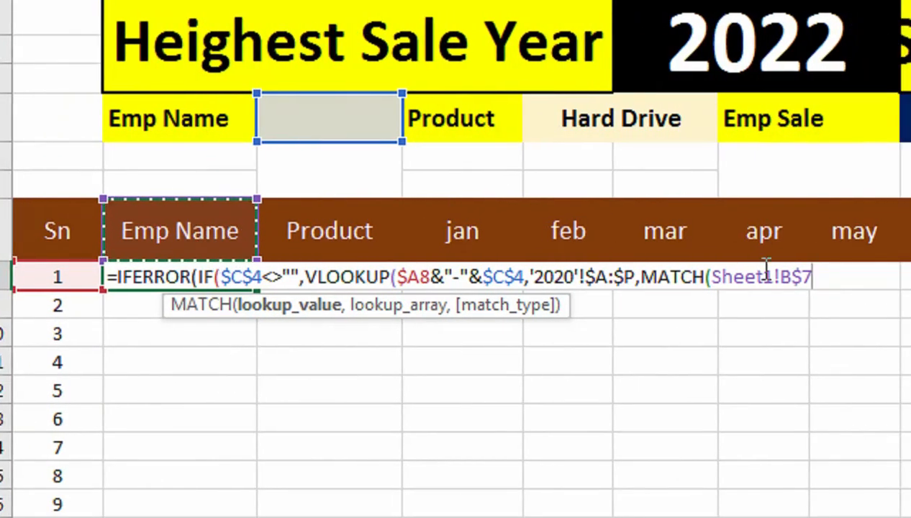
pyautogui.write(',')
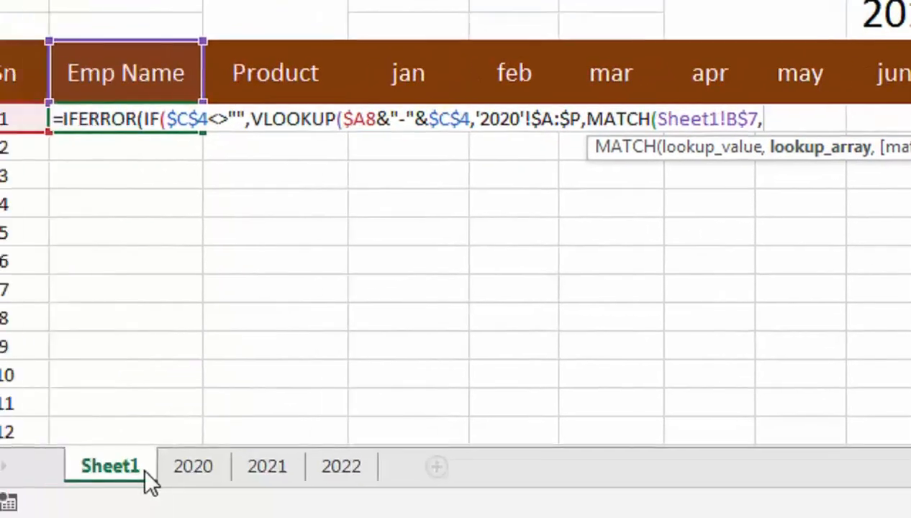
# Set the MATCH lookup array to the 2020 sheet's header row as the absolute reference '2020'!$A$1:$P$1
pyautogui.click(233, 467)
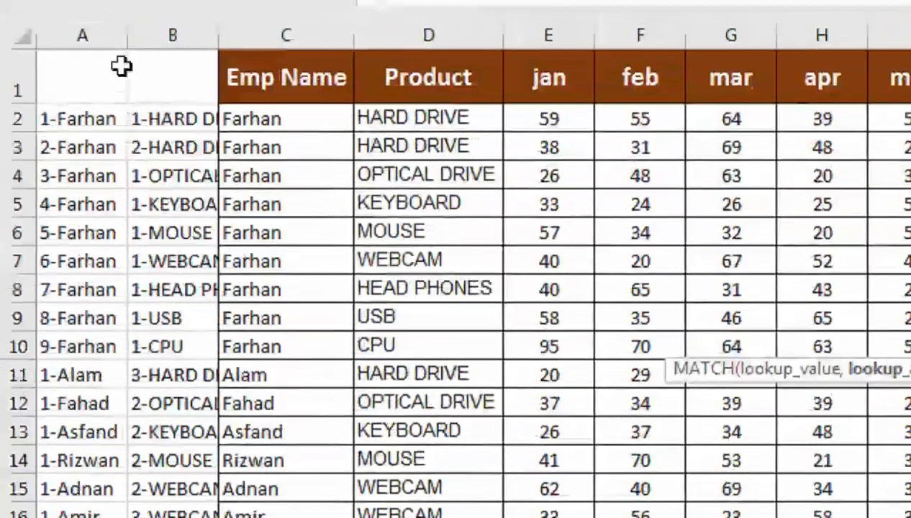
pyautogui.moveTo(119, 69); pyautogui.dragTo(910, 135)
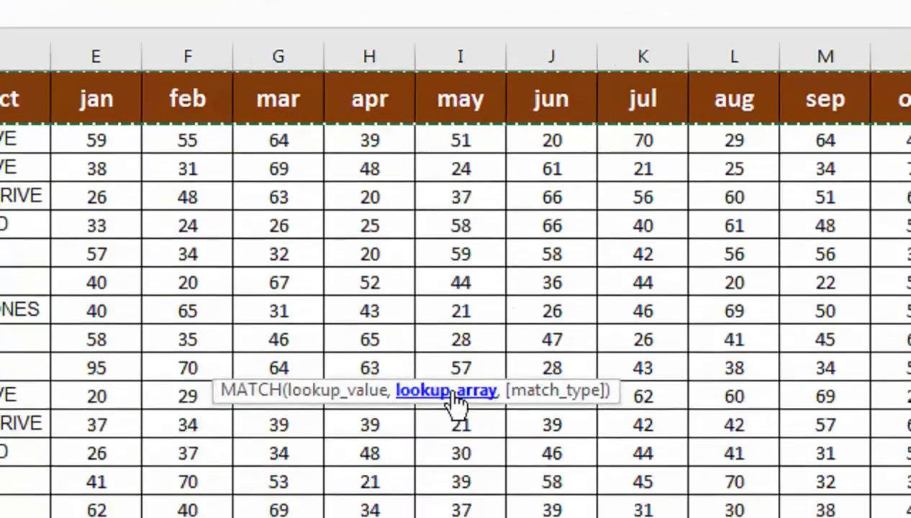
pyautogui.press('F4')
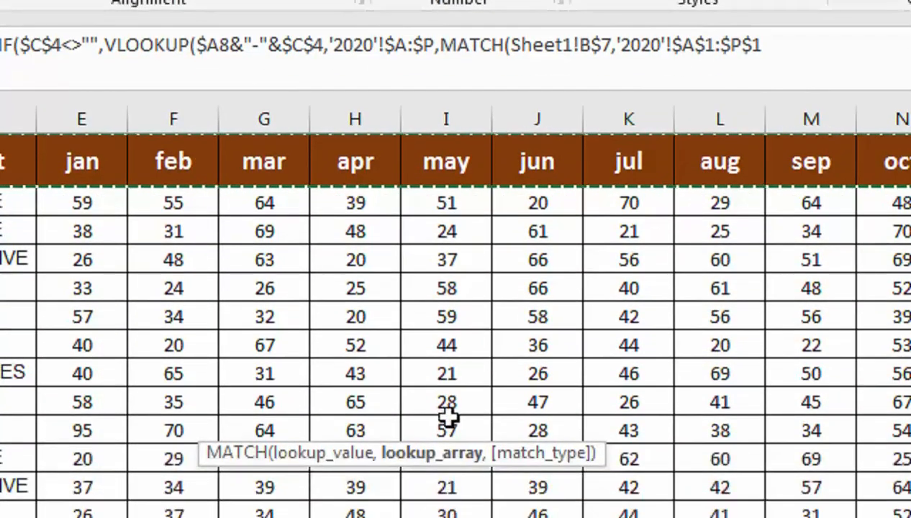
pyautogui.write(',')
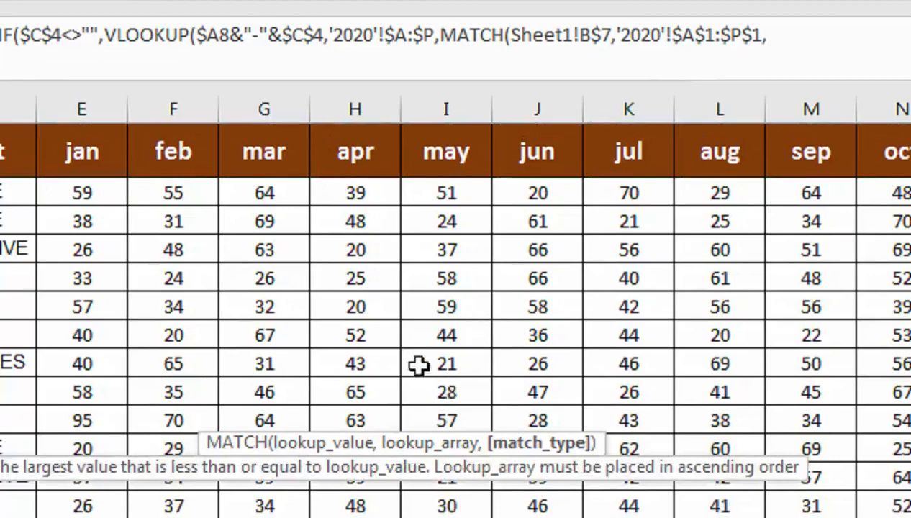
# Use exact matching for both functions, with 0 for MATCH and FALSE for the VLOOKUP range lookup
pyautogui.press('Down')
pyautogui.press('Tab')
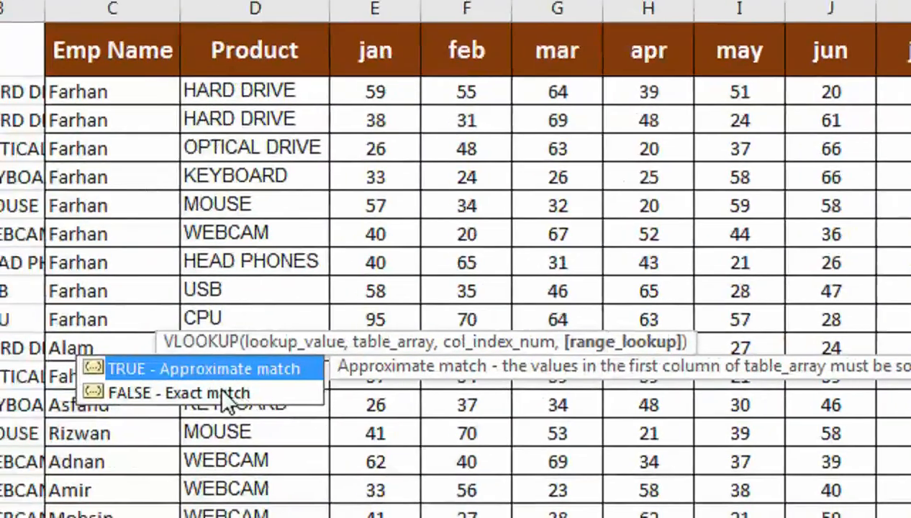
pyautogui.click(229, 392)
pyautogui.doubleClick(229, 393)
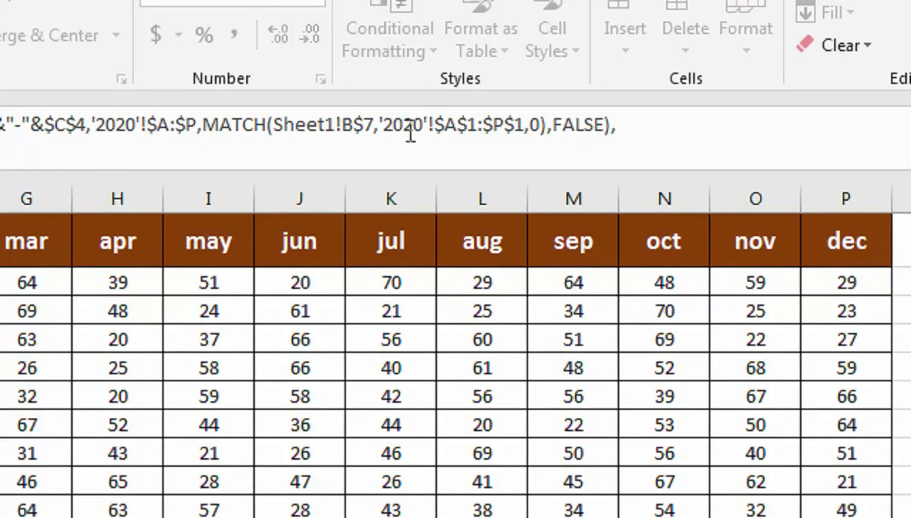
pyautogui.write('VLO')
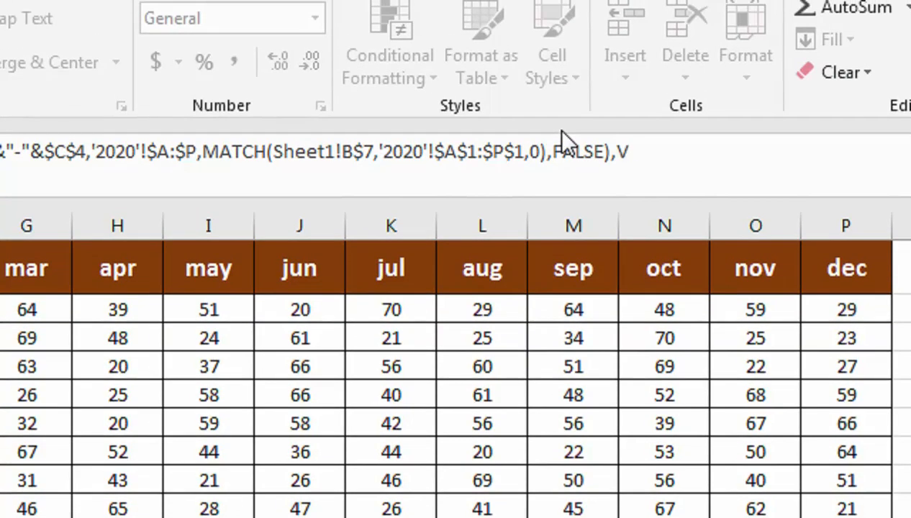
pyautogui.press('BackSpace')
pyautogui.press('BackSpace')
pyautogui.press('BackSpace')
# Copy the whole VLOOKUP expression and paste it as the IF function's value if false
pyautogui.moveTo(610, 153); pyautogui.dragTo(0, 152)
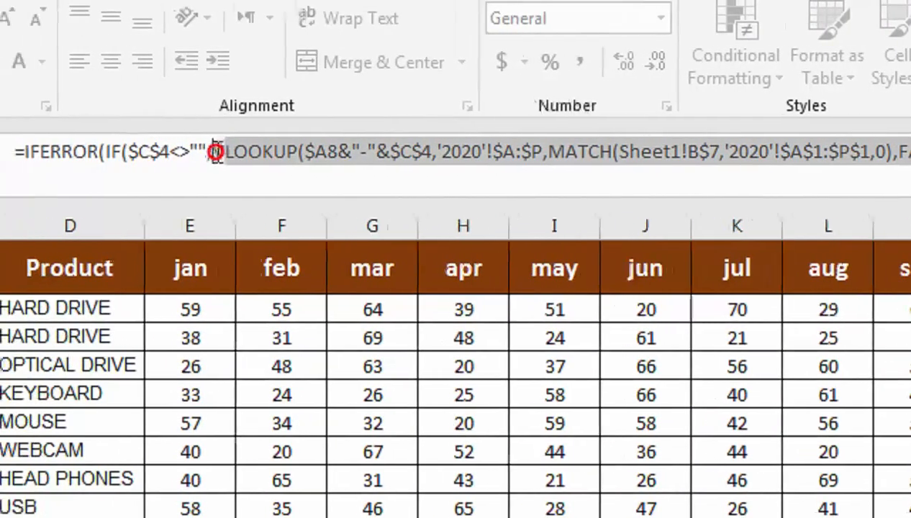
pyautogui.moveTo(216, 151); pyautogui.dragTo(215, 154)
pyautogui.hotkey('ctrl', 'c')
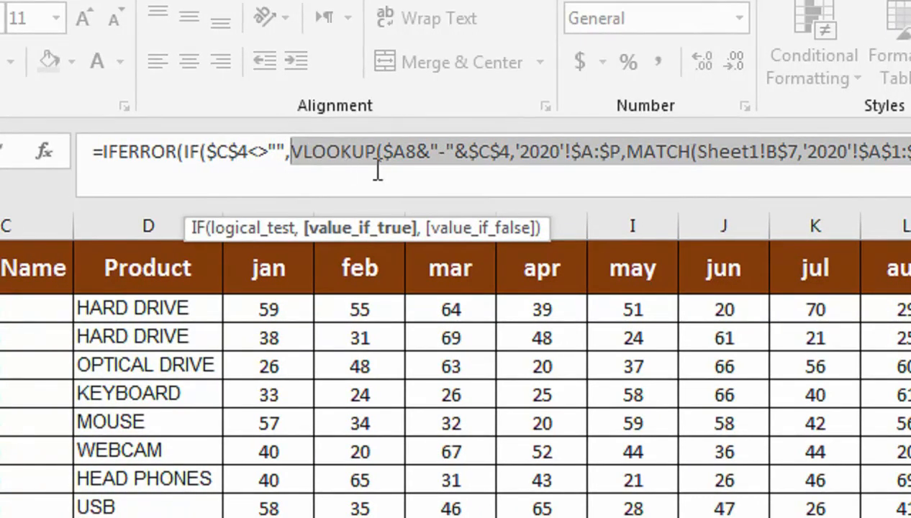
pyautogui.click(707, 157)
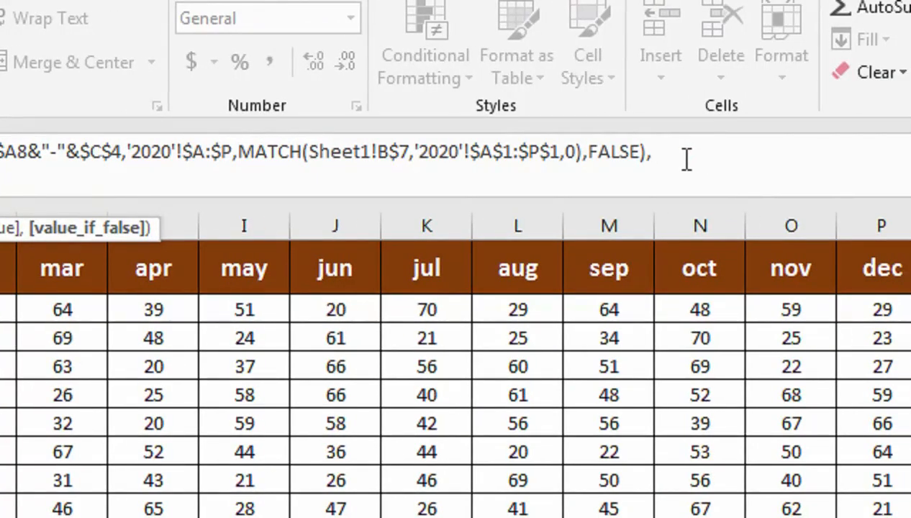
pyautogui.hotkey('ctrl', 'v')
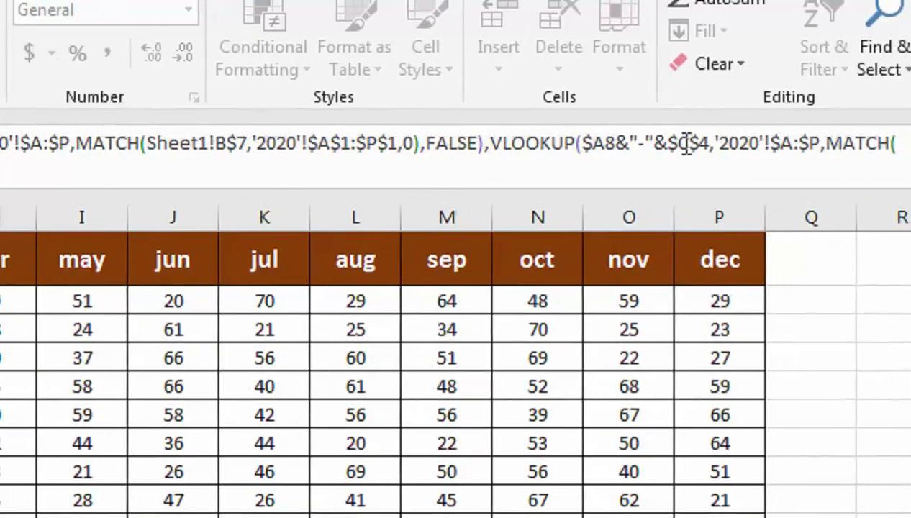
# Change the second VLOOKUP's lookup value to use the product cell $E$4
pyautogui.click(701, 143)
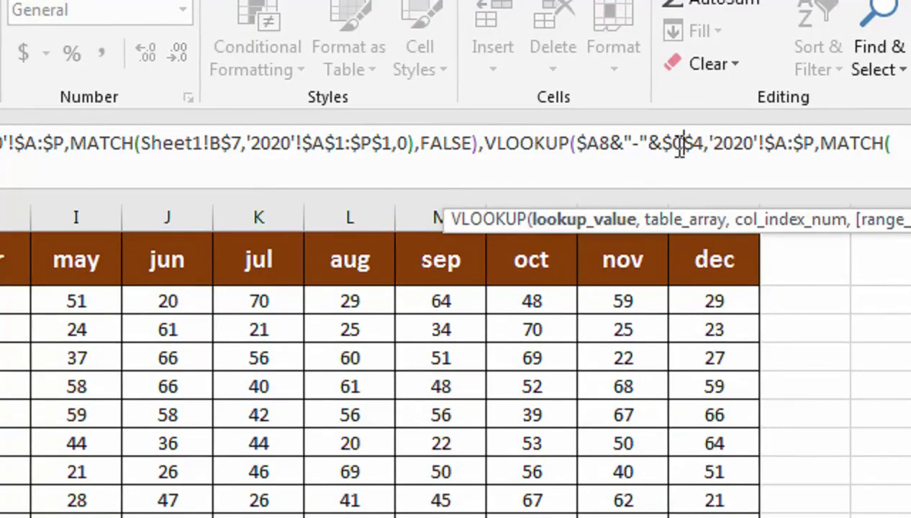
pyautogui.press('BackSpace')
pyautogui.write('e')
pyautogui.press('BackSpace')
pyautogui.write('E')
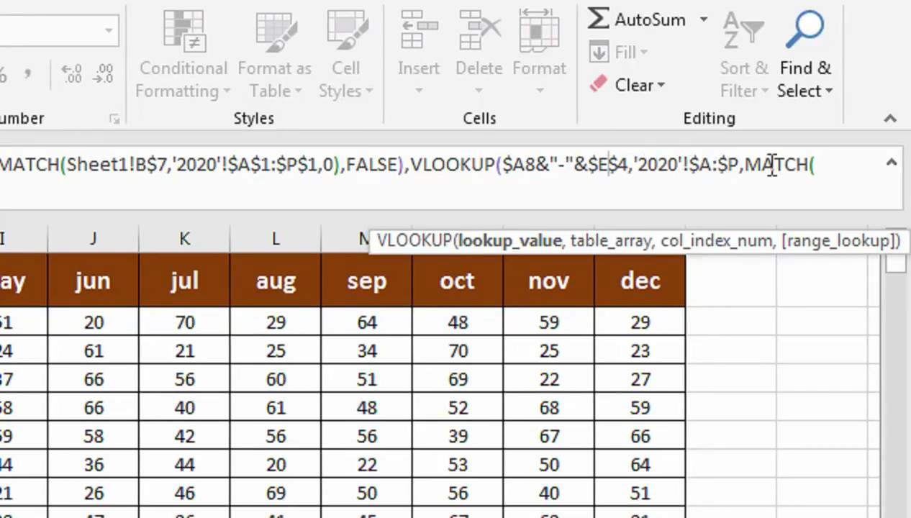
# Remove the MATCH expression from the second VLOOKUP's column index argument
pyautogui.moveTo(746, 162); pyautogui.dragTo(803, 195)
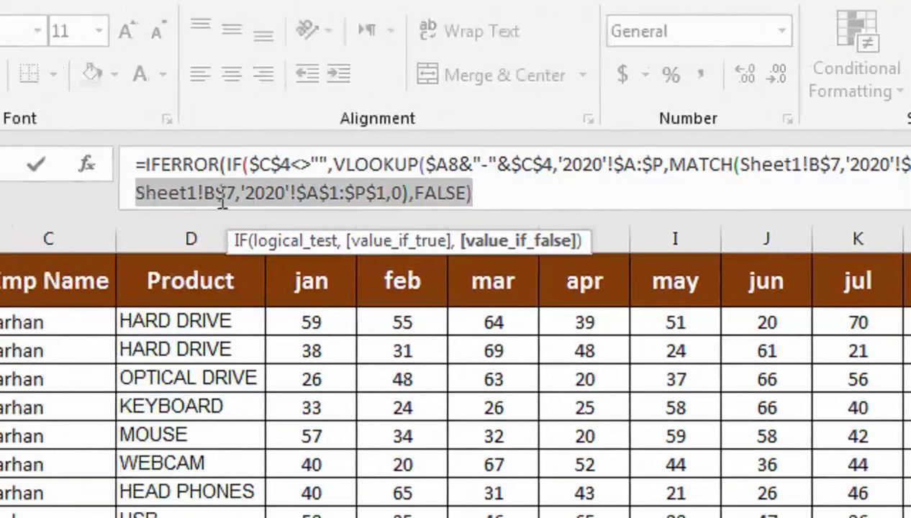
pyautogui.click(222, 202)
pyautogui.moveTo(407, 193); pyautogui.dragTo(143, 192)
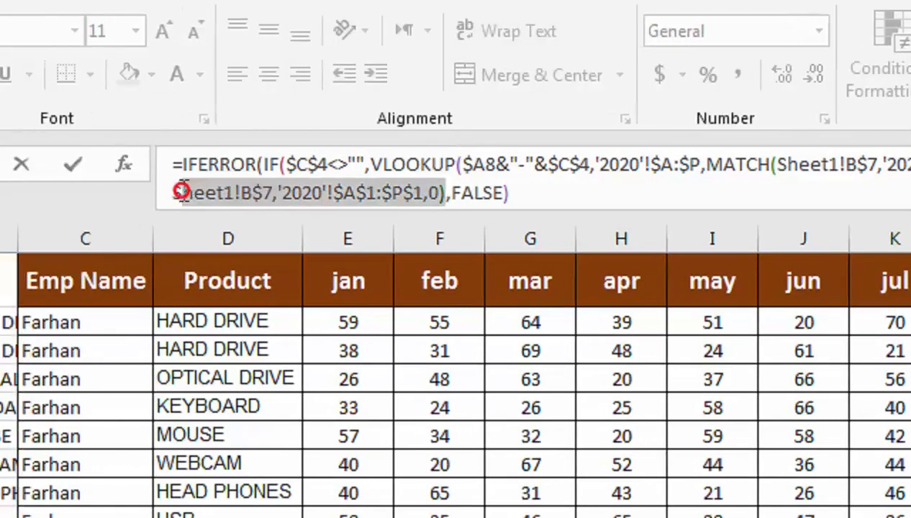
pyautogui.press('Delete')
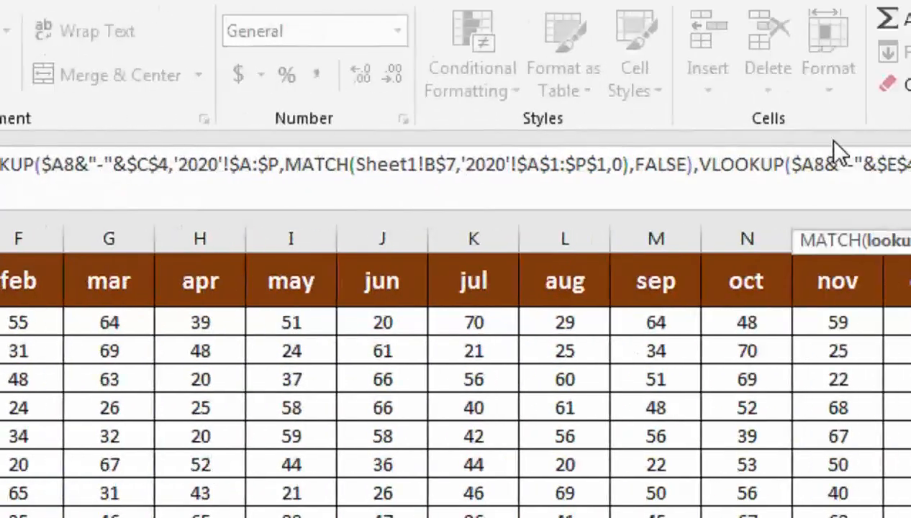
pyautogui.write('M,FALSE')
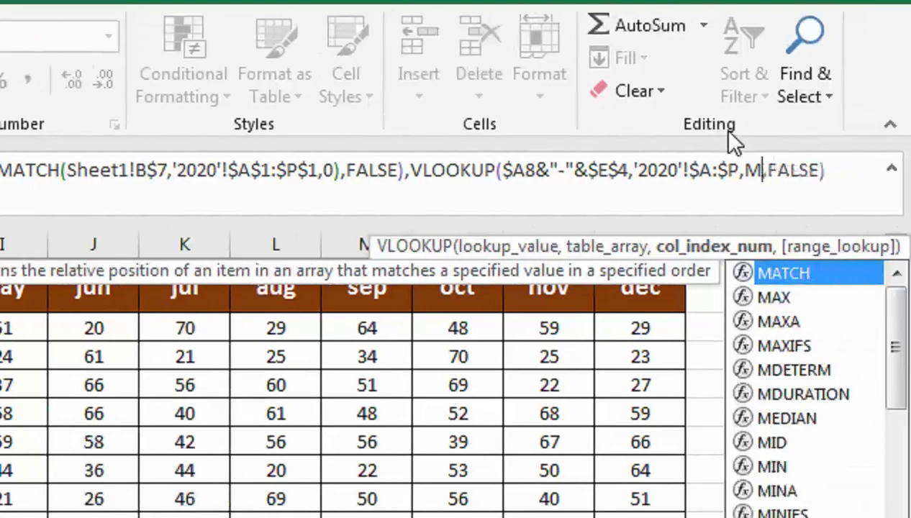
pyautogui.press('BackSpace')
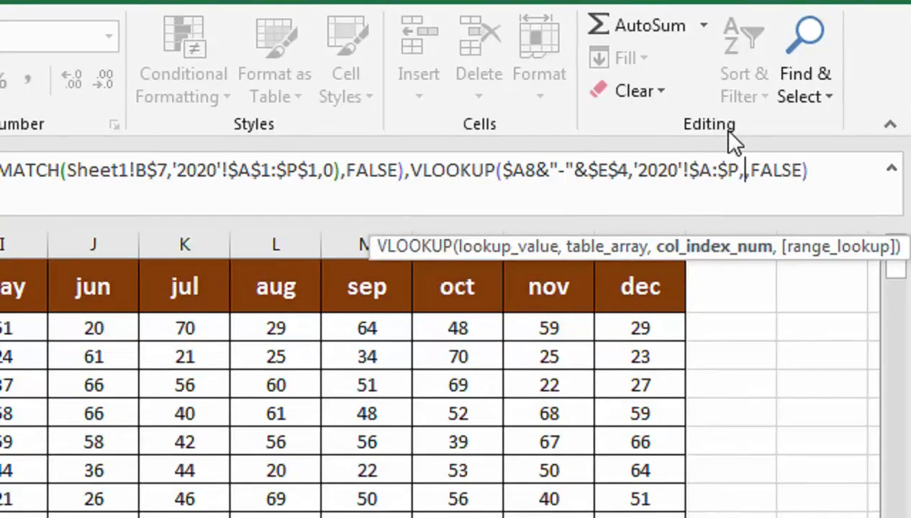
# Enter COLUMN() as the second VLOOKUP's column index, keeping FALSE as its range lookup
pyautogui.write('COLU')
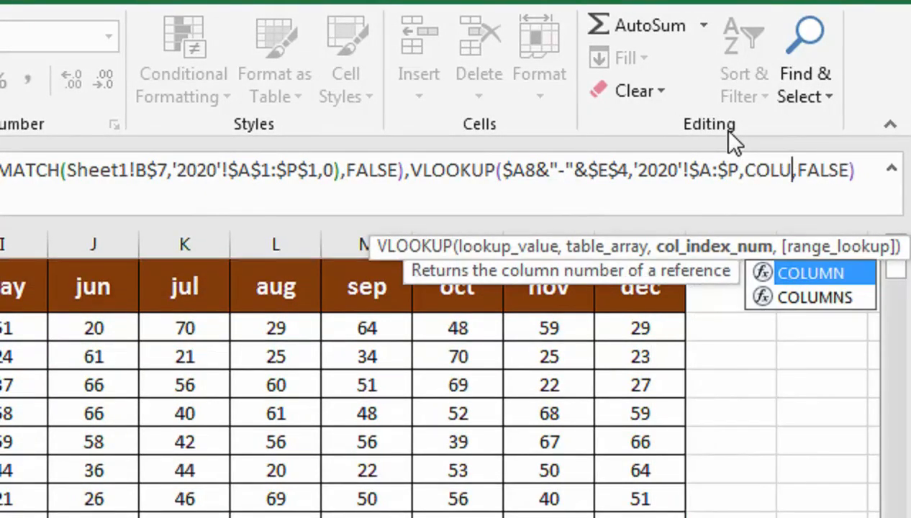
pyautogui.press('Tab')
pyautogui.write(')')
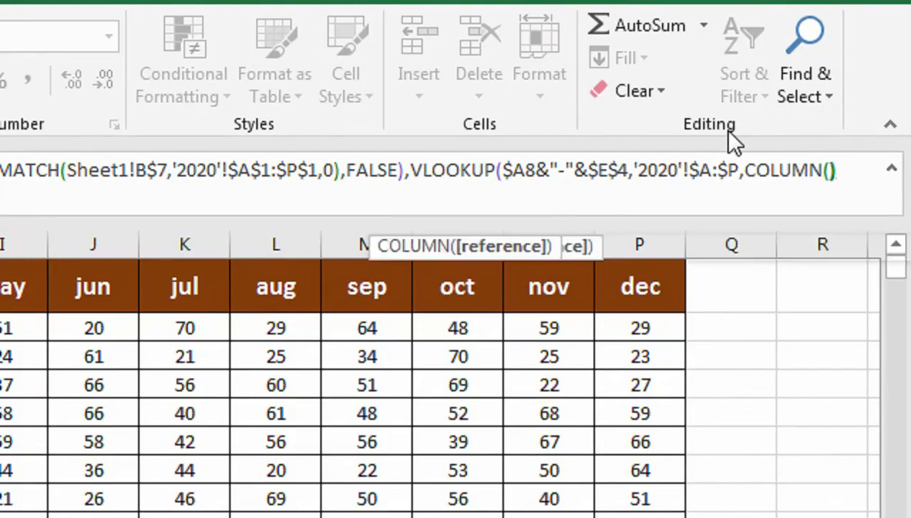
pyautogui.write(',')
pyautogui.write(')')
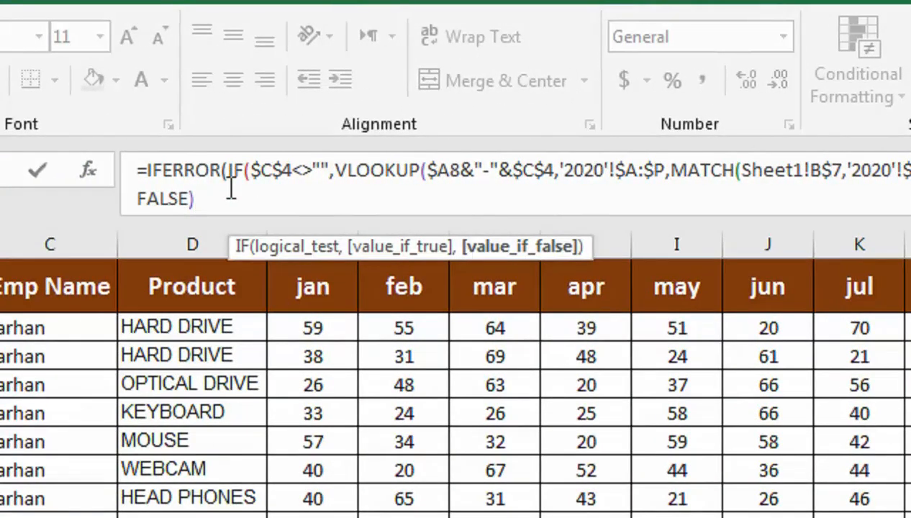
# Close the IF, set the IFERROR fallback to an empty string "", and commit the formula in B8
pyautogui.write('),')
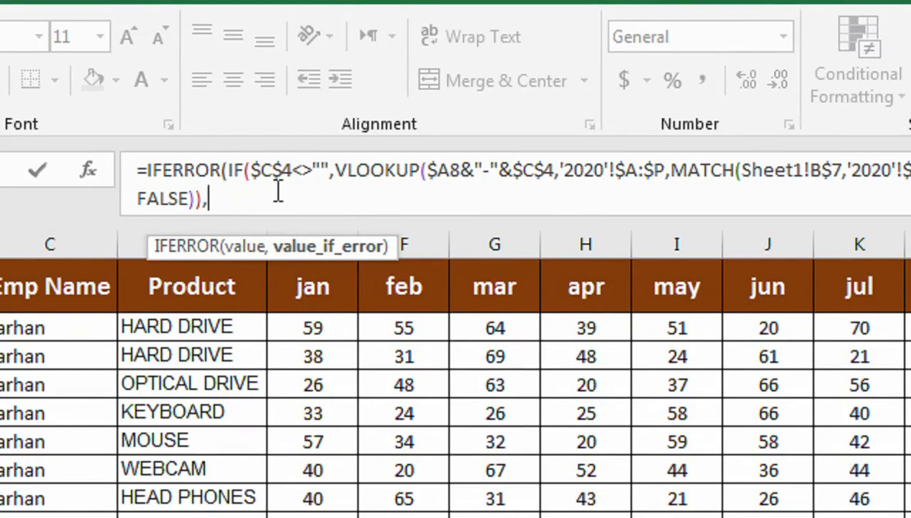
pyautogui.write('"")')
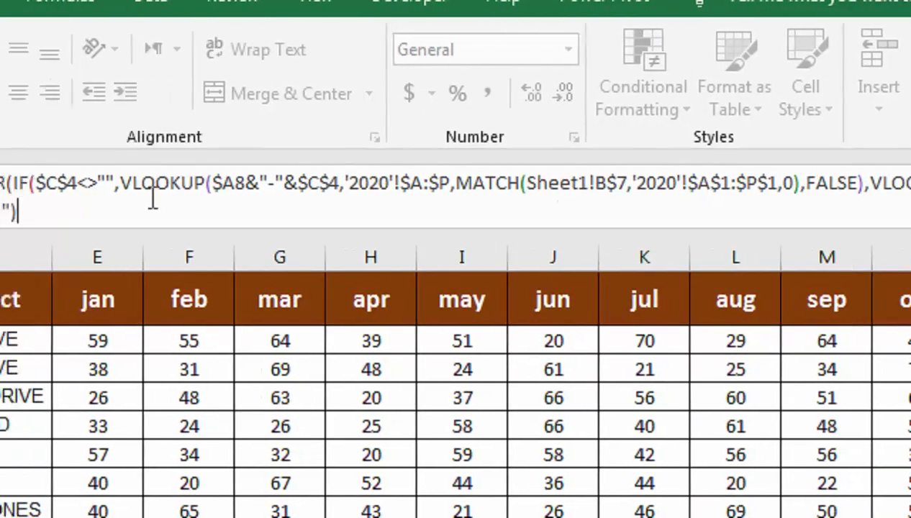
pyautogui.press('Return')
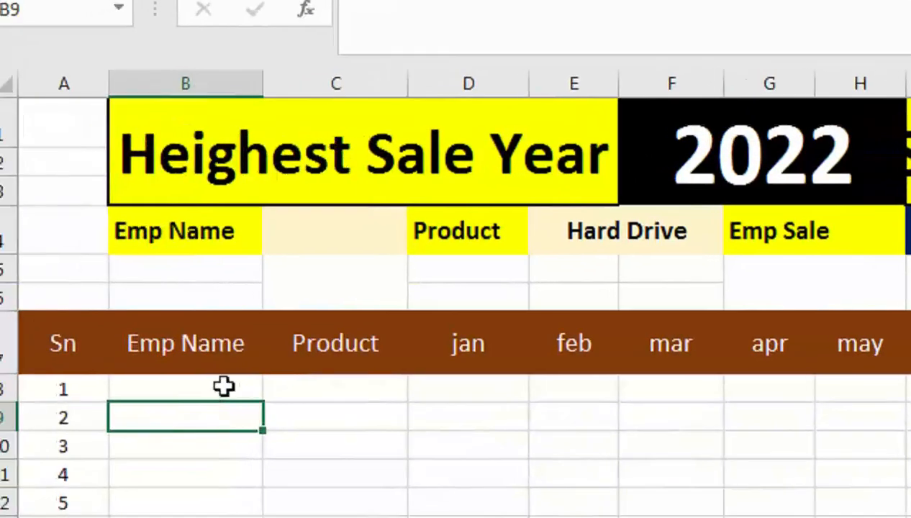
# Check the 2020 sheet's helper columns and change the second VLOOKUP's table array in B8 to '2020'!$B:$P
pyautogui.click(228, 386)
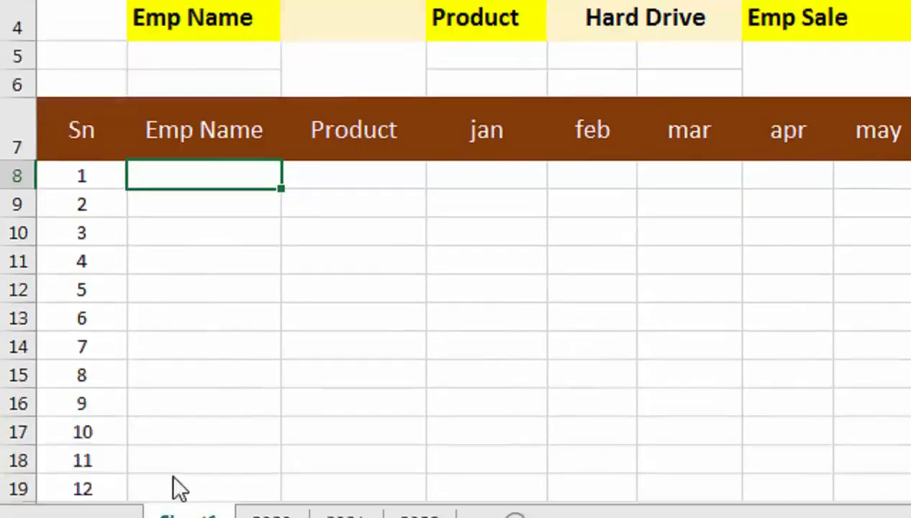
pyautogui.click(272, 515)
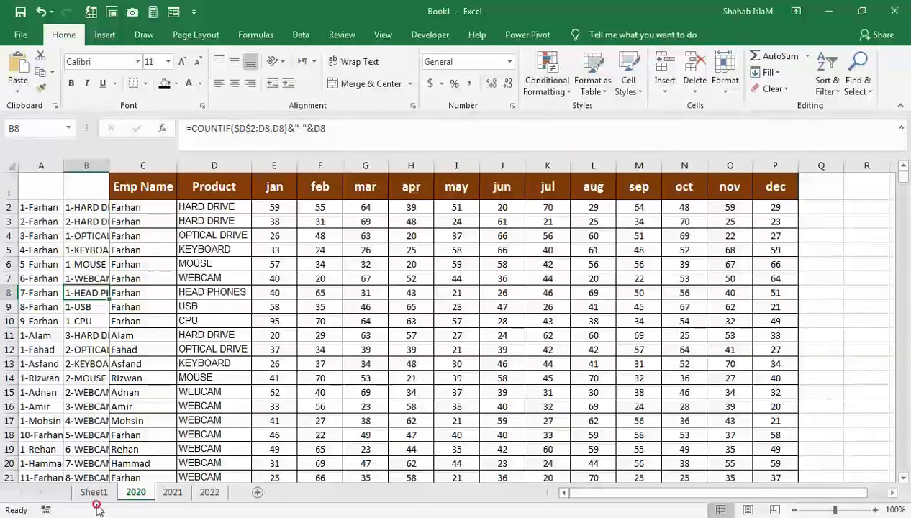
pyautogui.click(95, 495)
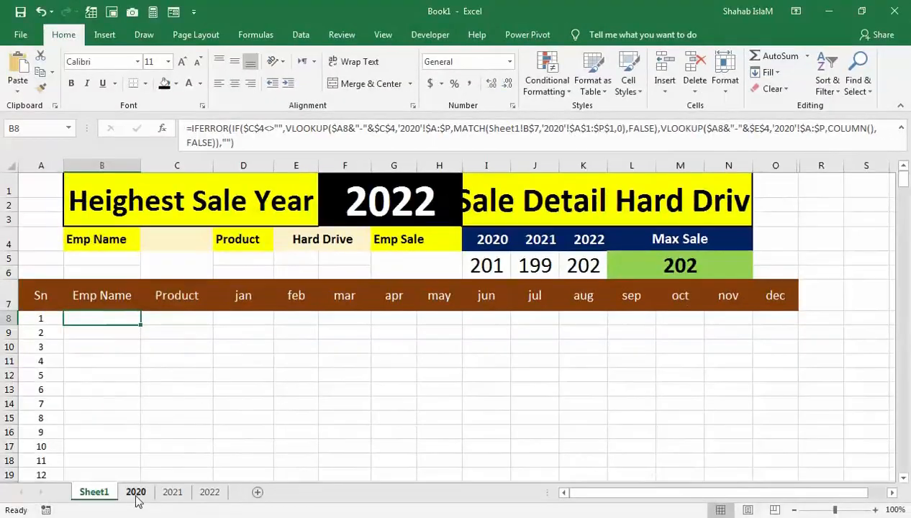
pyautogui.click(136, 494)
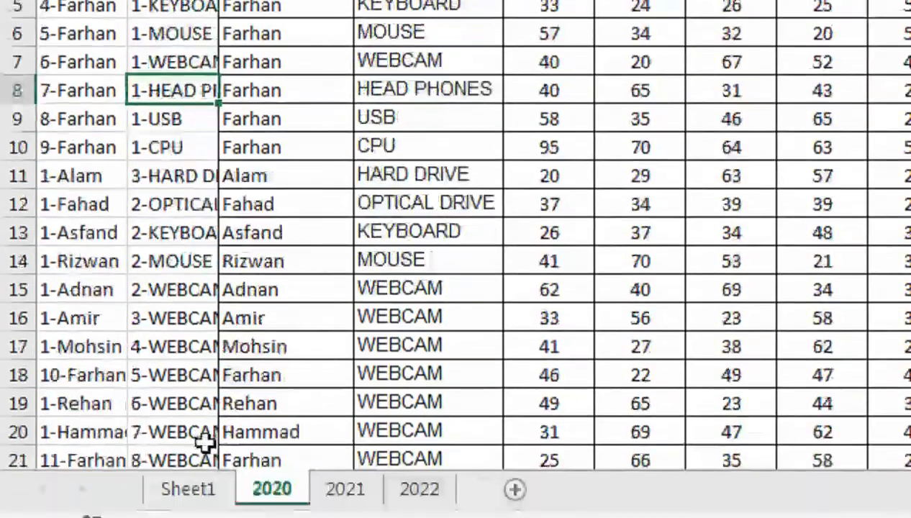
pyautogui.click(189, 487)
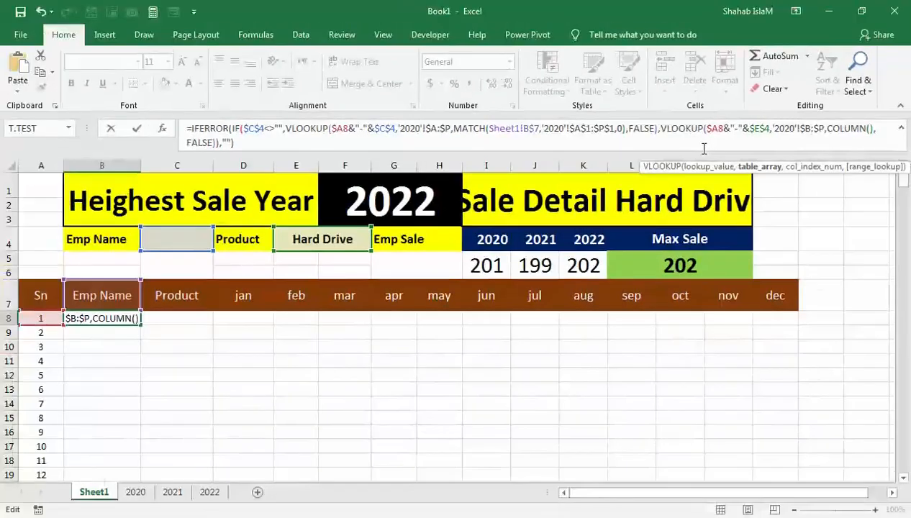
pyautogui.press('Return')
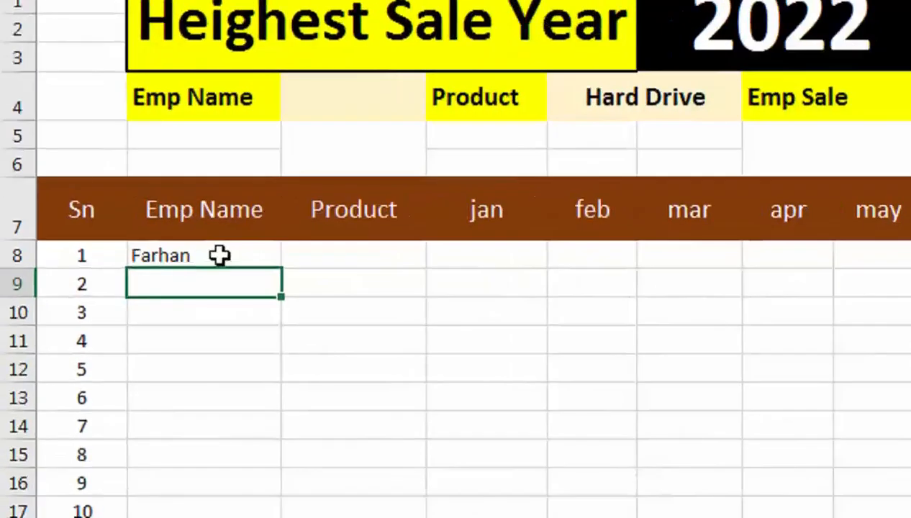
pyautogui.click(108, 318)
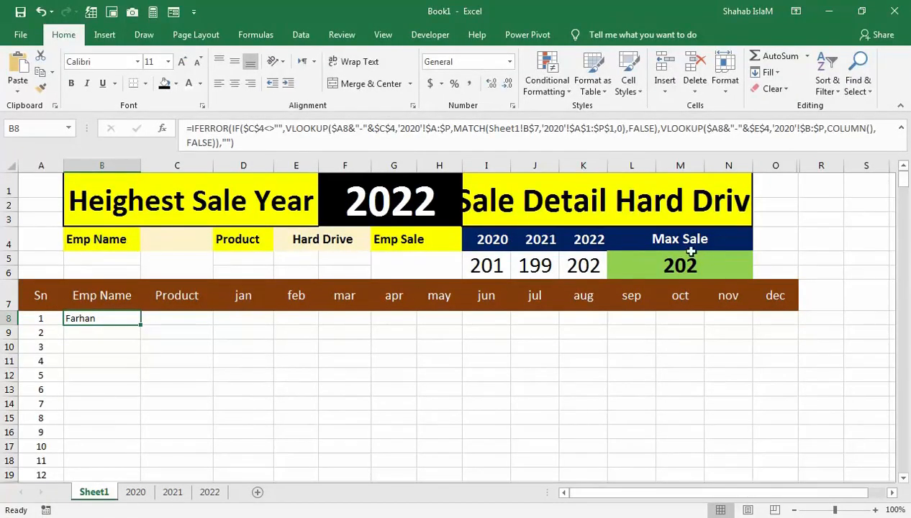
# Fill the B8 formula down the Emp Name column, check the list's end around A210, and return to the sheet's start
pyautogui.doubleClick(142, 326)
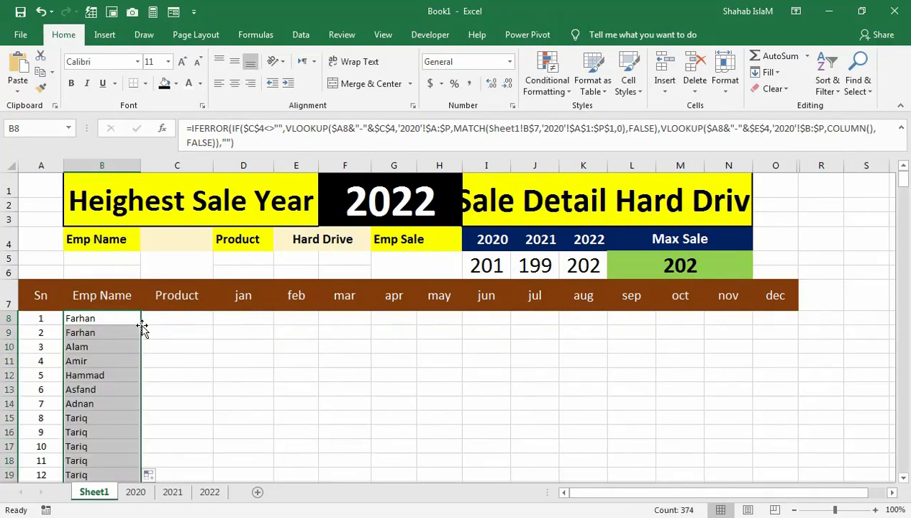
pyautogui.click(37, 129)
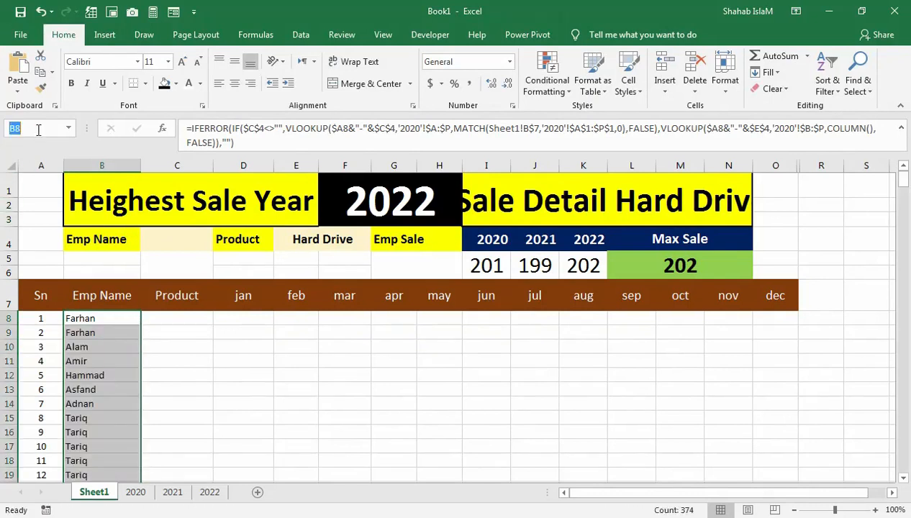
pyautogui.write('A210')
pyautogui.press('Return')
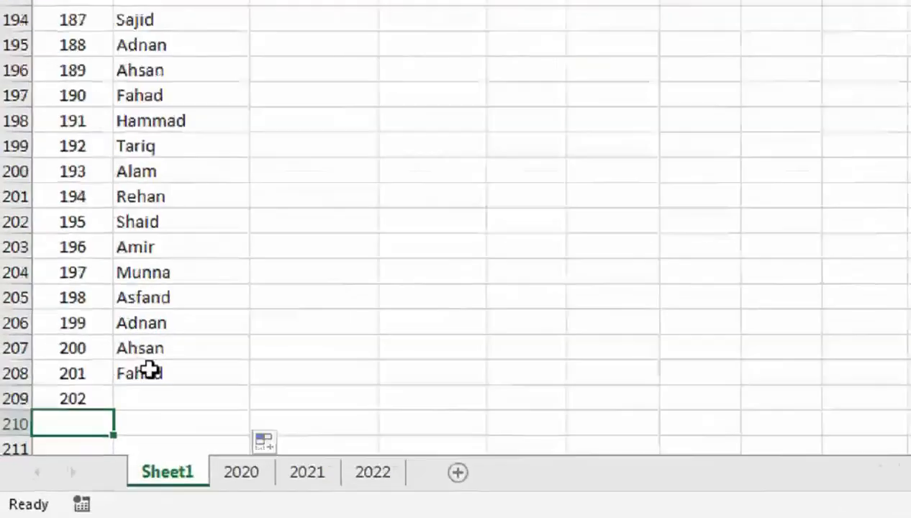
pyautogui.click(84, 435)
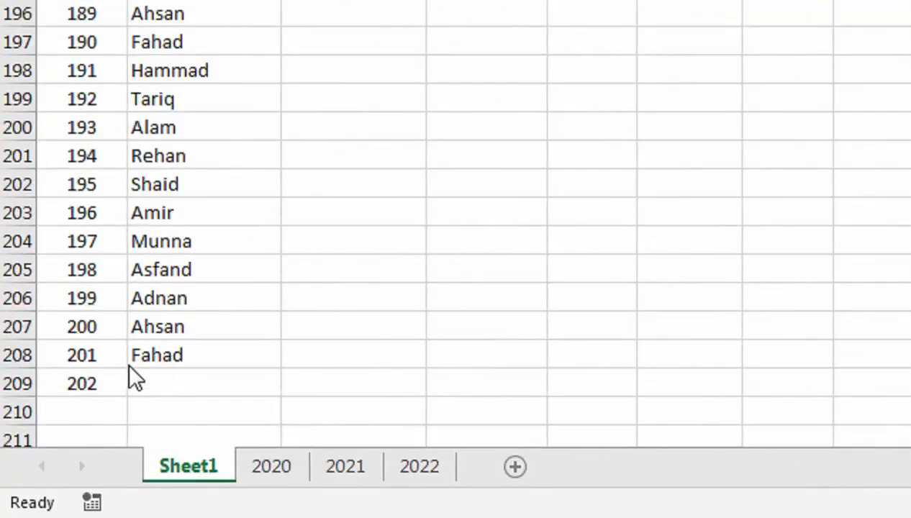
pyautogui.press('F2')
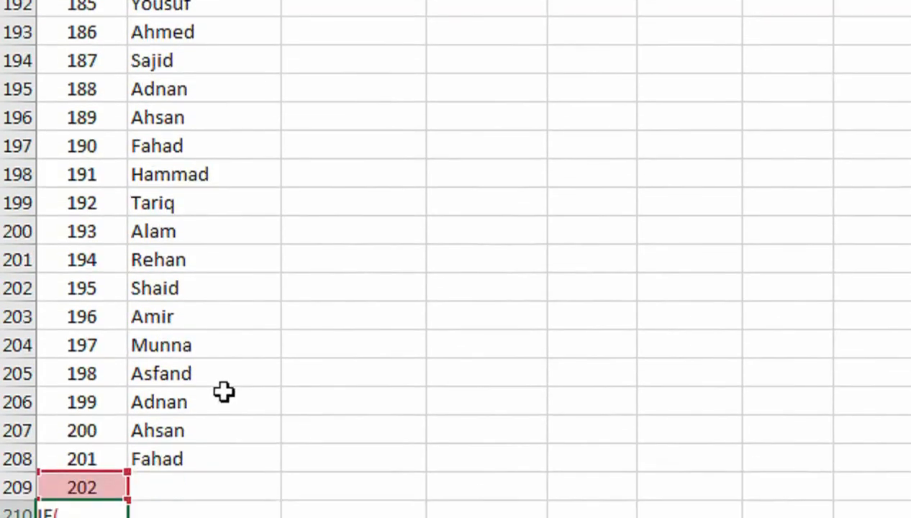
pyautogui.press('Return')
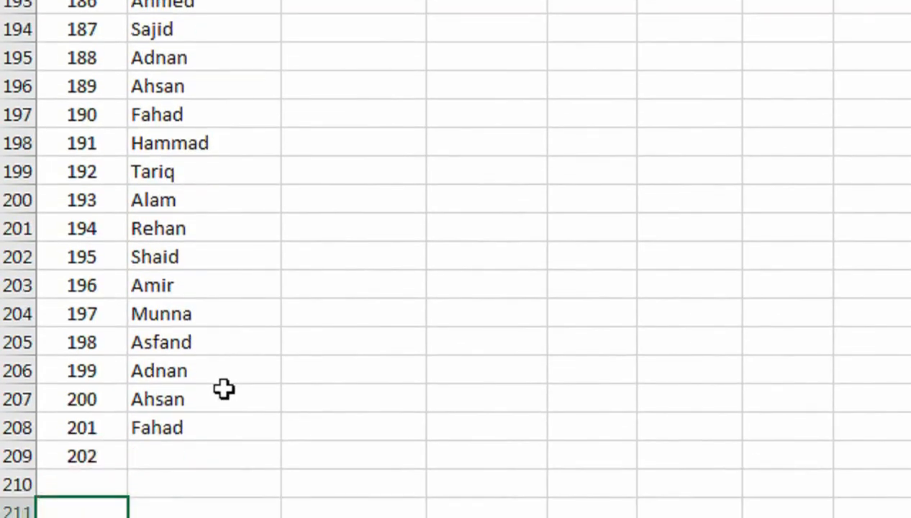
pyautogui.hotkey('ctrl', 'Home')
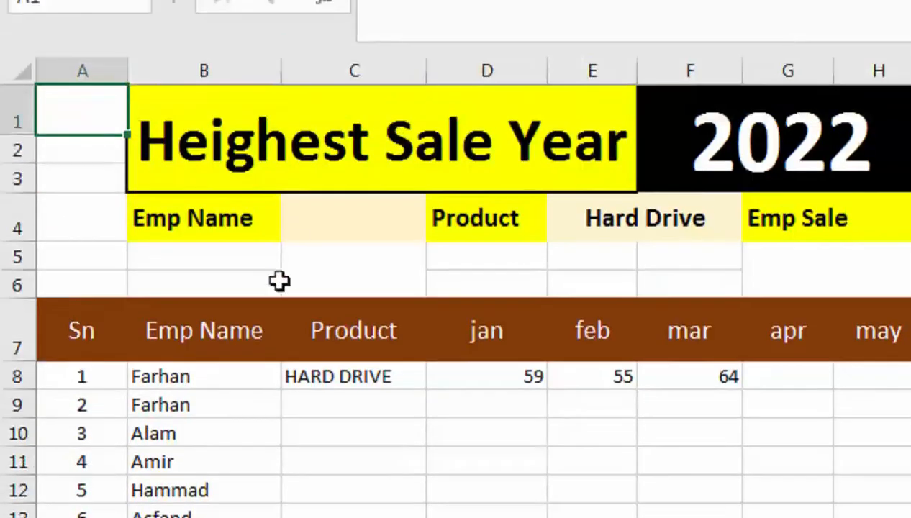
# Replace the first VLOOKUP's table array in B8 with INDIRECT($F$1&"!$A:$P")
pyautogui.click(230, 372)
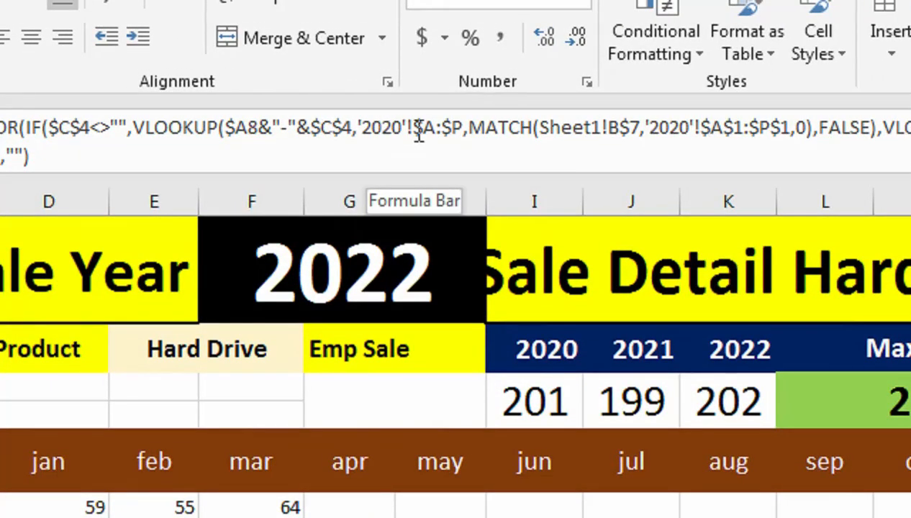
pyautogui.click(361, 135)
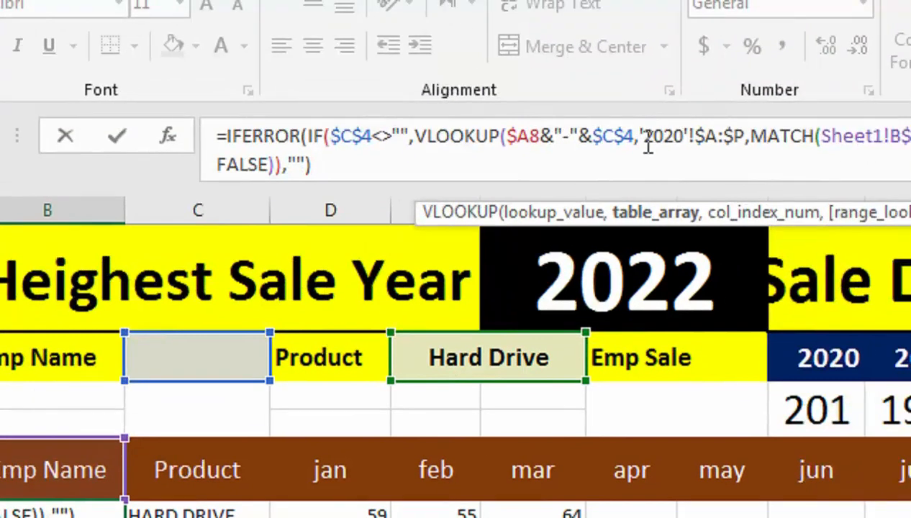
pyautogui.click(645, 137)
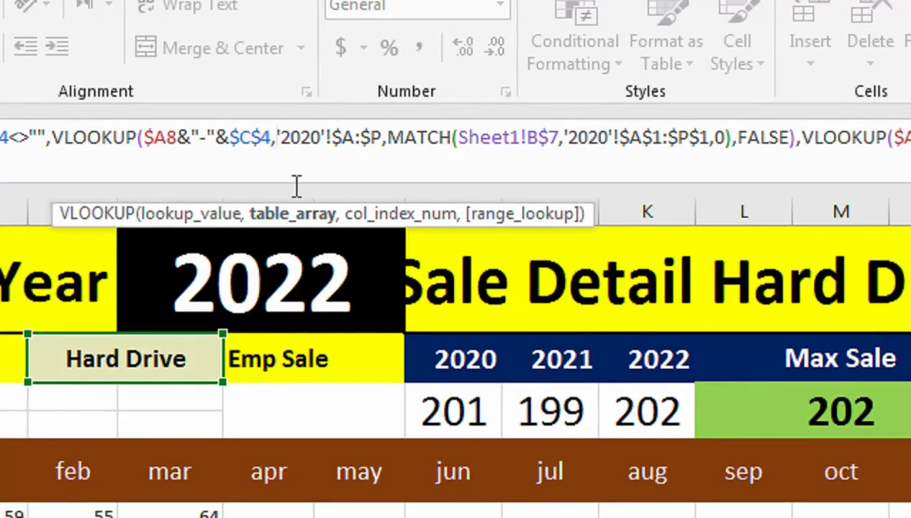
pyautogui.moveTo(278, 137); pyautogui.dragTo(321, 137)
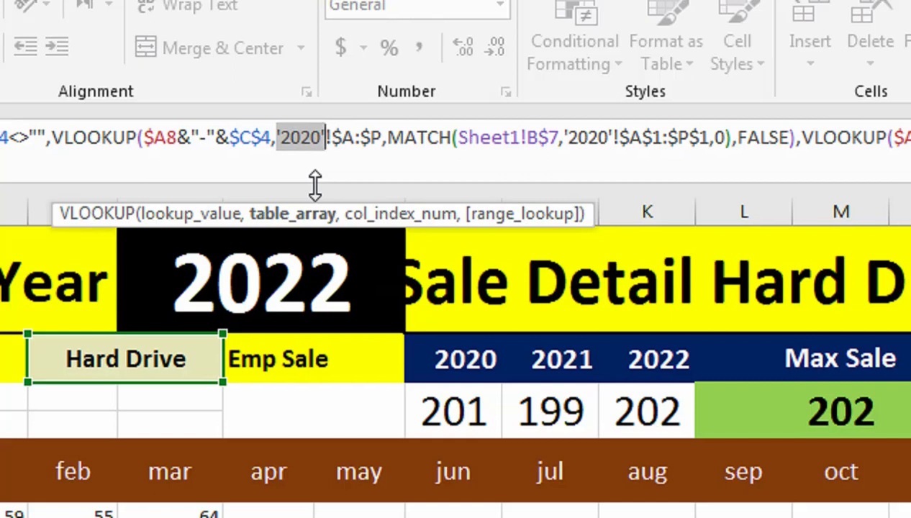
pyautogui.write('INDI')
pyautogui.press('Tab')
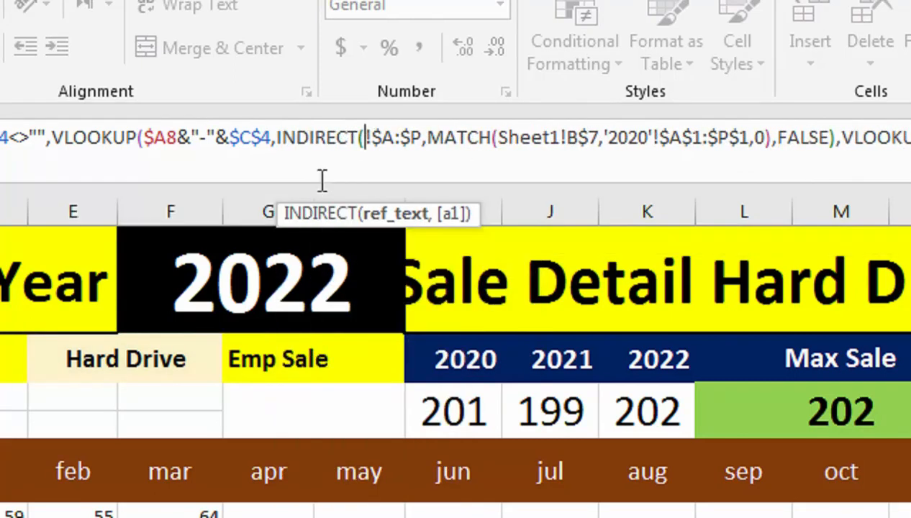
pyautogui.click(295, 290)
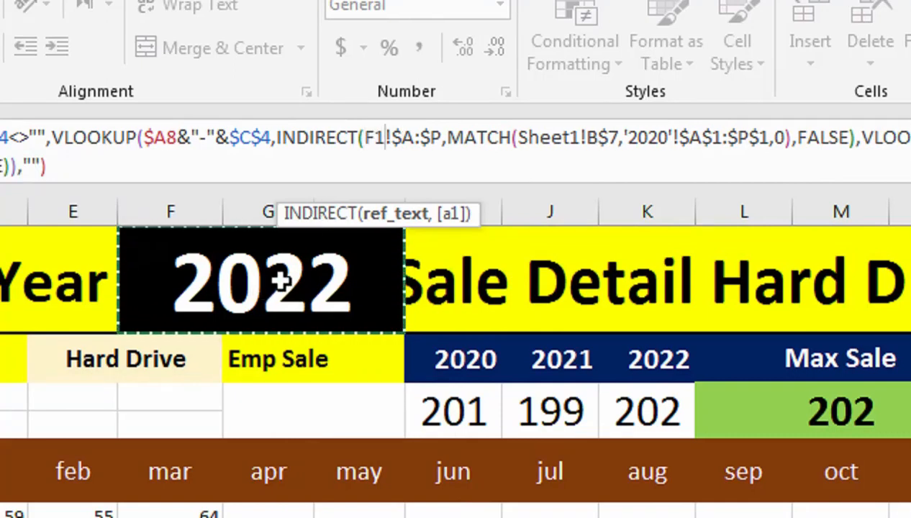
pyautogui.press('F4')
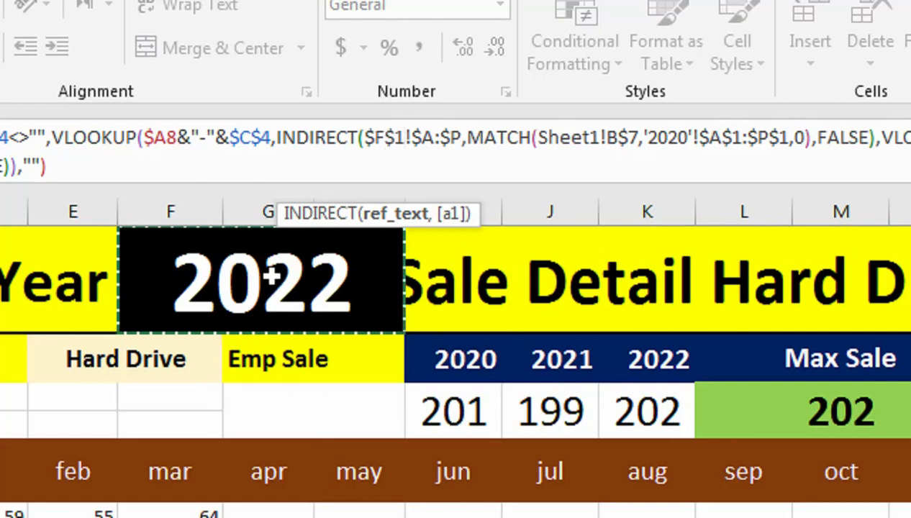
pyautogui.write('&')
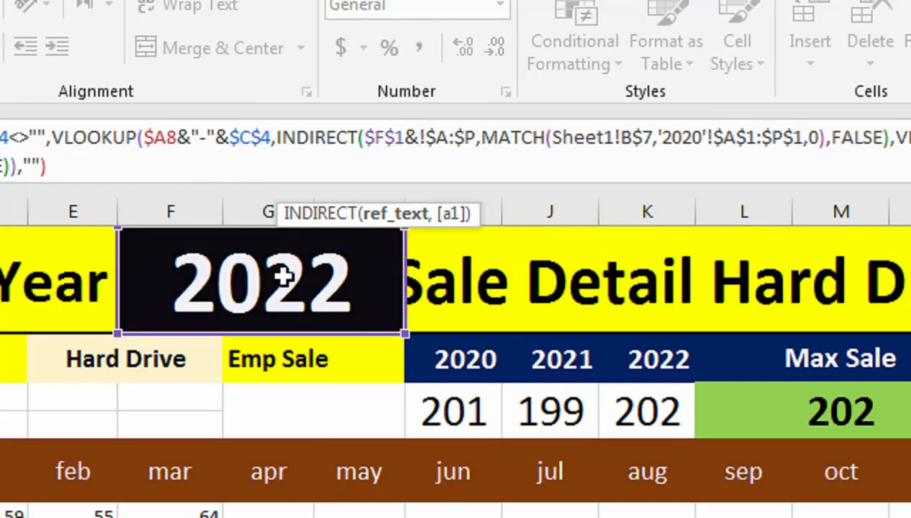
pyautogui.write('"')
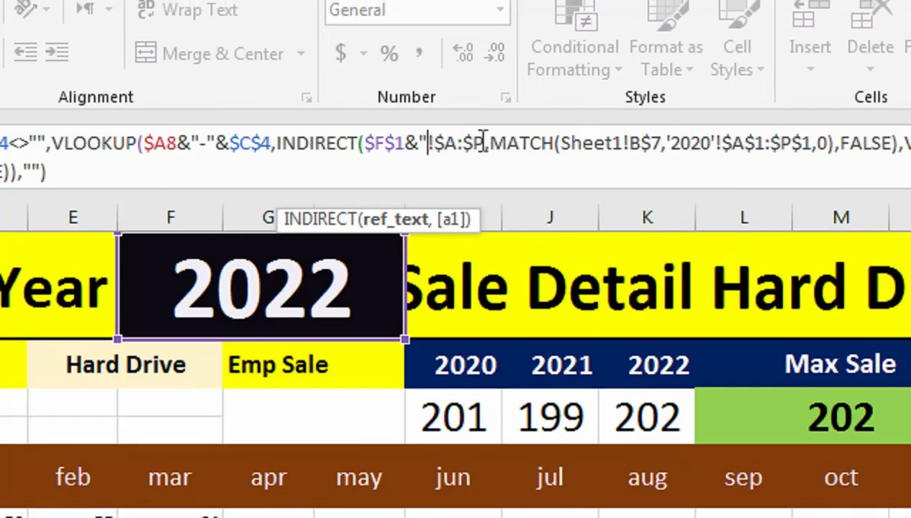
pyautogui.write('"')
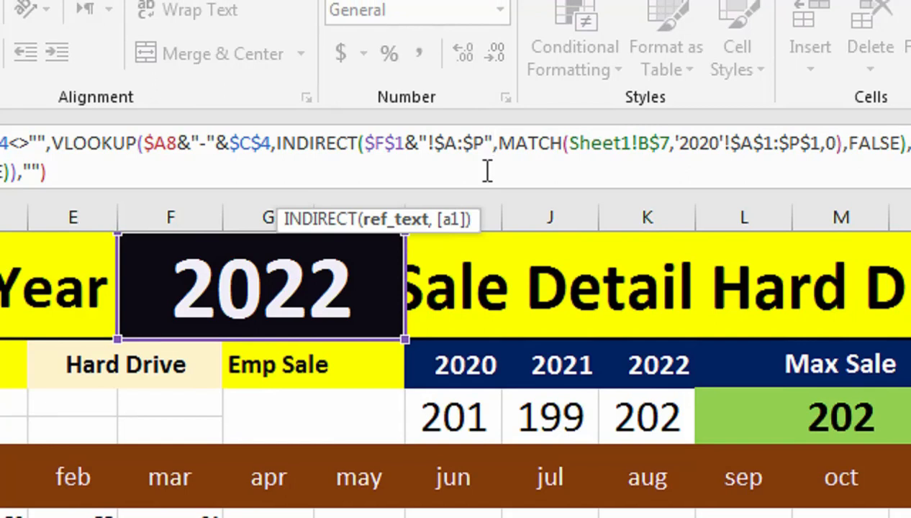
pyautogui.write(')')
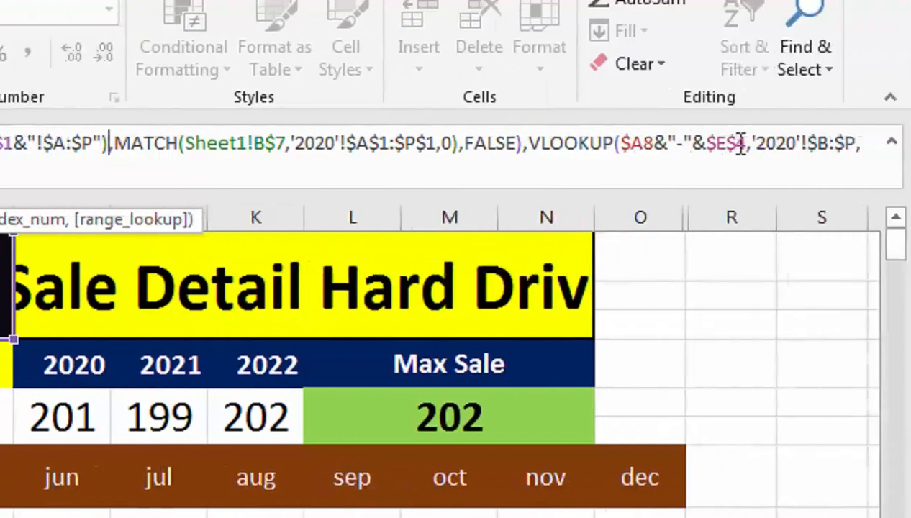
# Replace the '2020' sheet name in the second VLOOKUP's table array with an INDIRECT function
pyautogui.moveTo(799, 141); pyautogui.dragTo(758, 140)
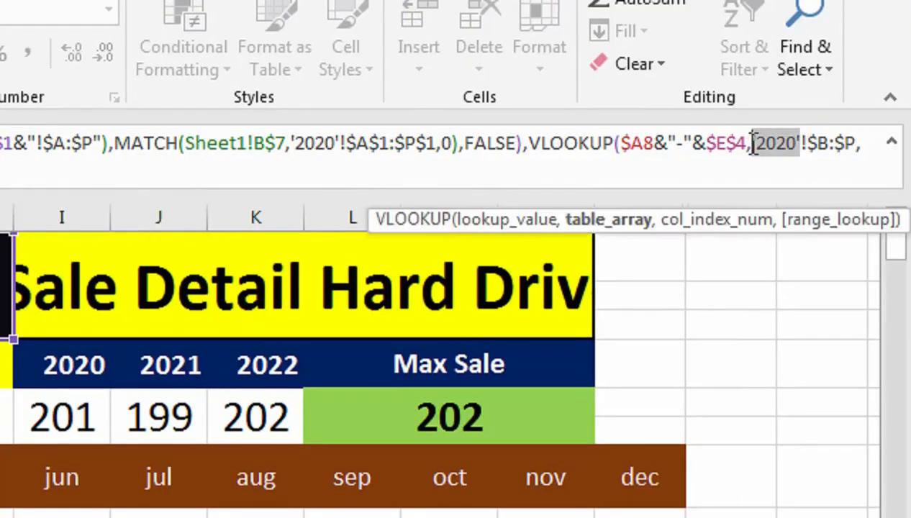
pyautogui.write('ID')
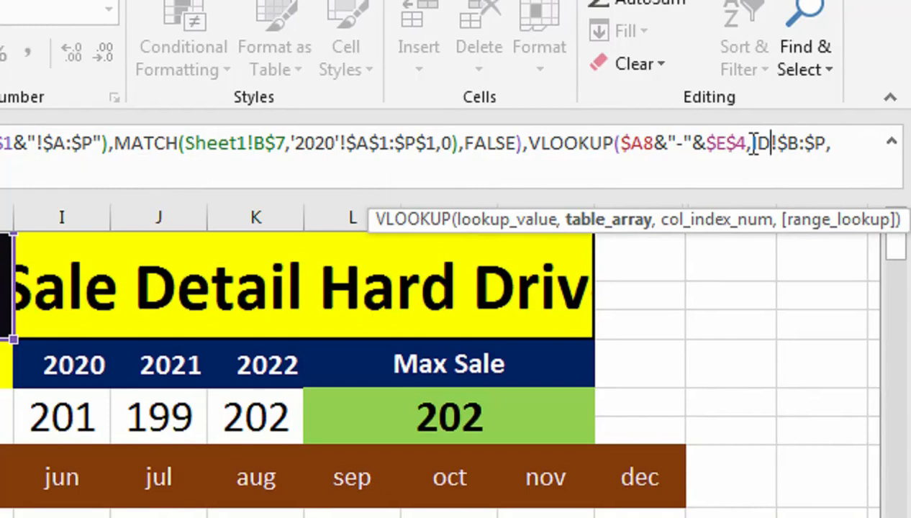
pyautogui.press('BackSpace')
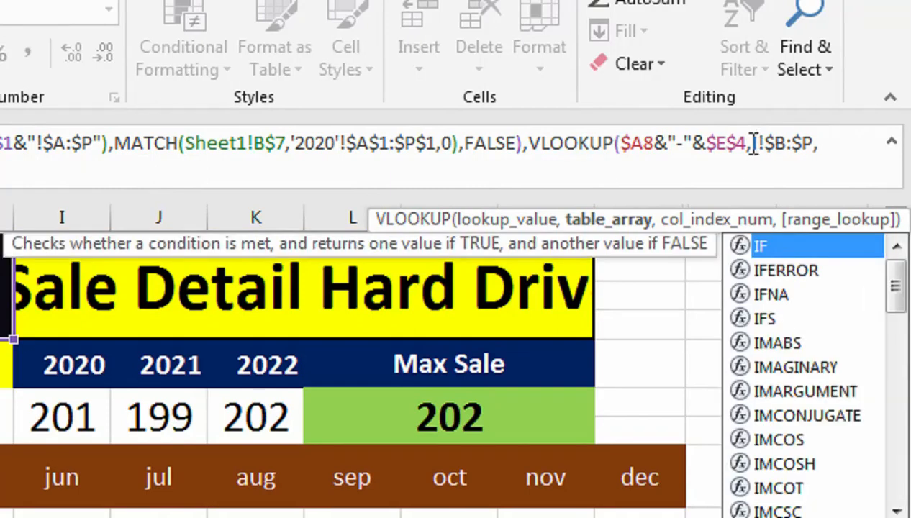
pyautogui.write('ND')
pyautogui.press('Tab')
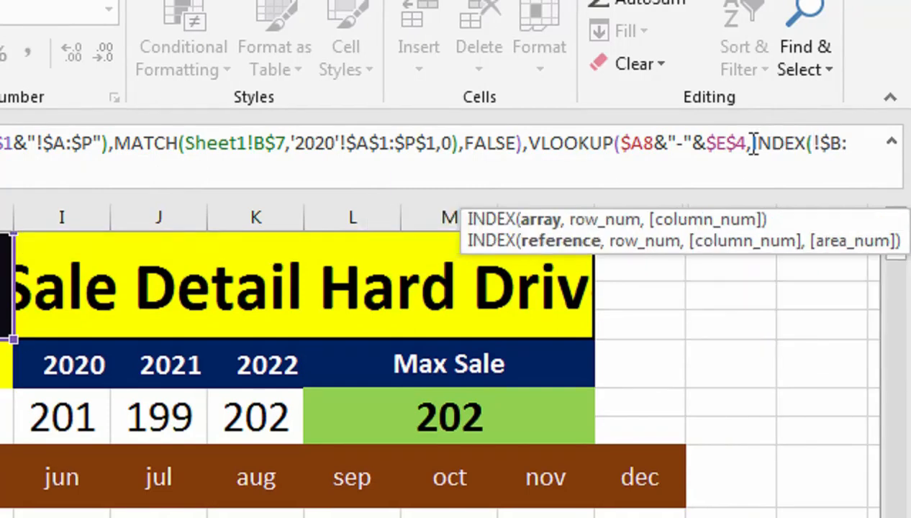
pyautogui.press('BackSpace')
pyautogui.press('BackSpace')
pyautogui.press('BackSpace')
pyautogui.press('Down')
pyautogui.press('Tab')
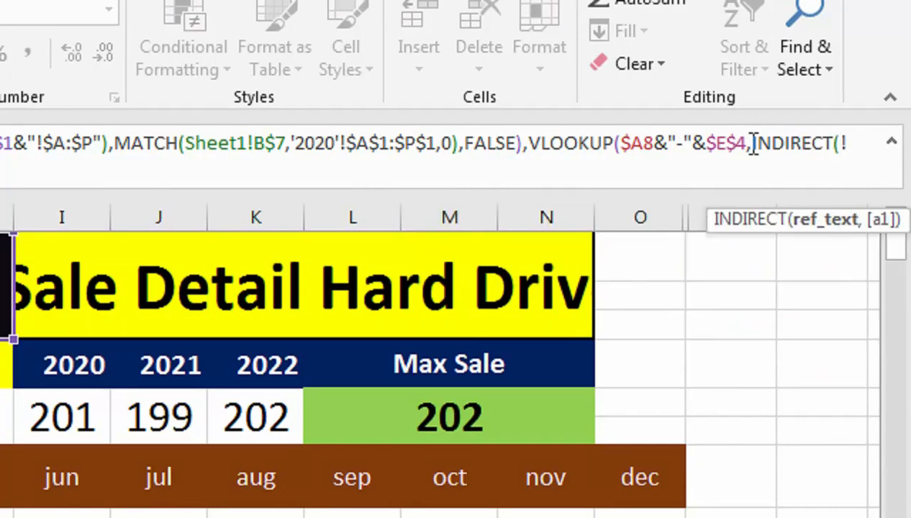
# Complete the second INDIRECT's reference text as F1&"!$B:$P", close the function, and commit the formula in B8
pyautogui.click(199, 273)
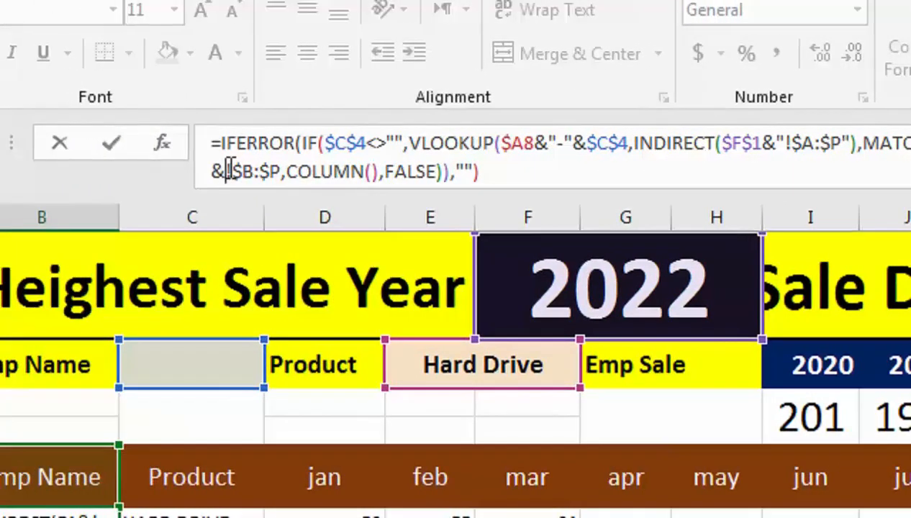
pyautogui.write('"!$A:$P"')
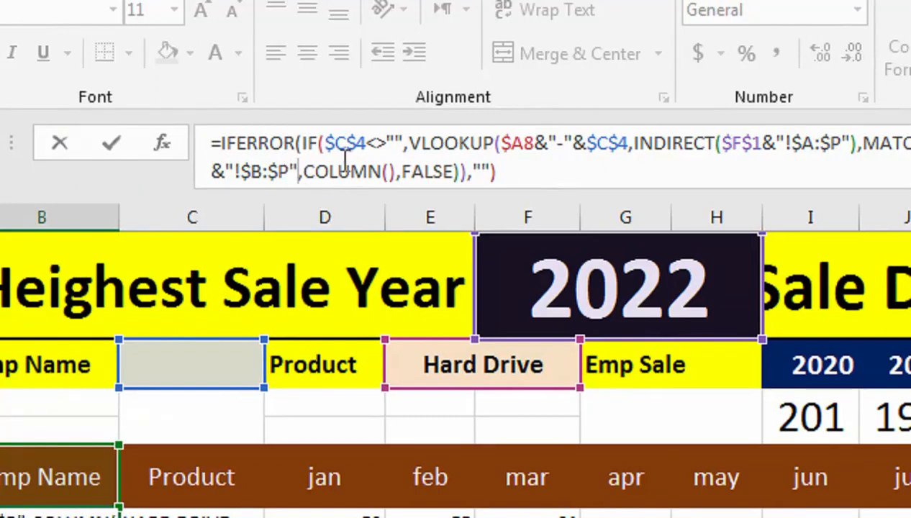
pyautogui.write('),')
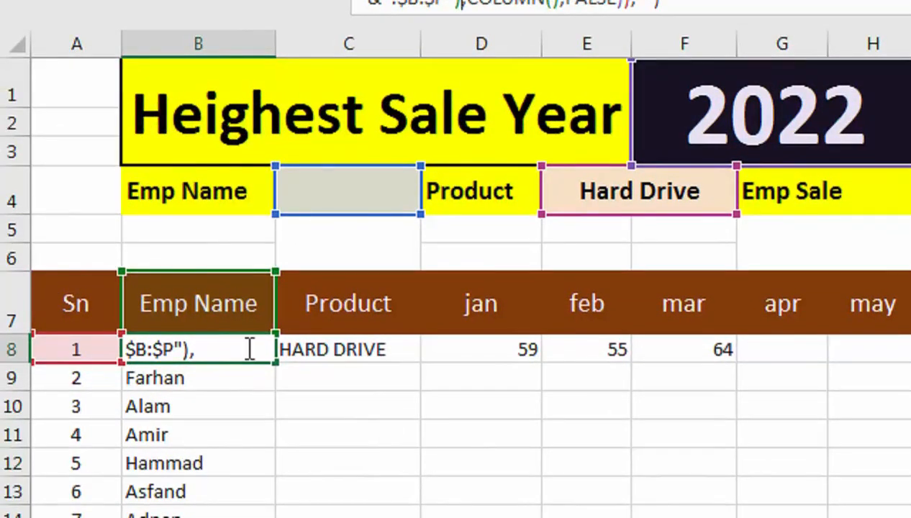
pyautogui.press('Return')
# Clear the old results in C8:F8 and fill the B8 formula down the Emp Name column
pyautogui.moveTo(363, 351); pyautogui.dragTo(643, 348)
pyautogui.press('Delete')
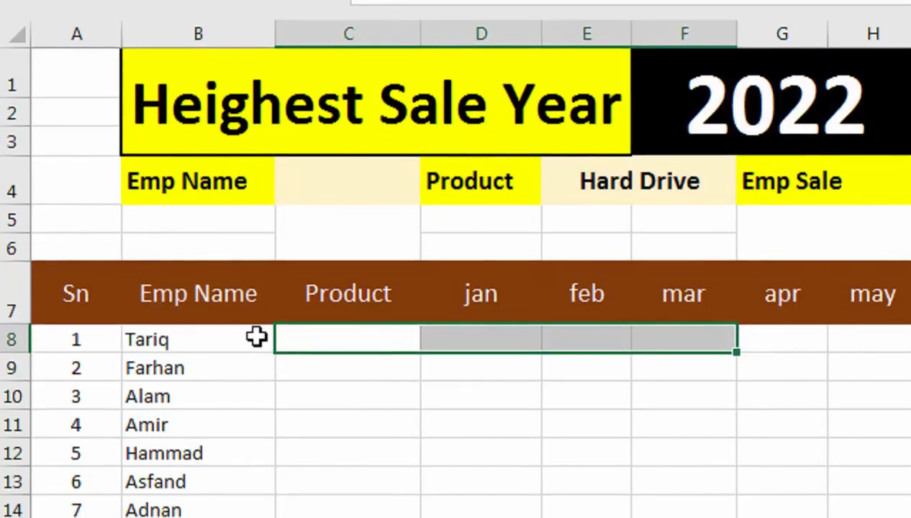
pyautogui.click(256, 347)
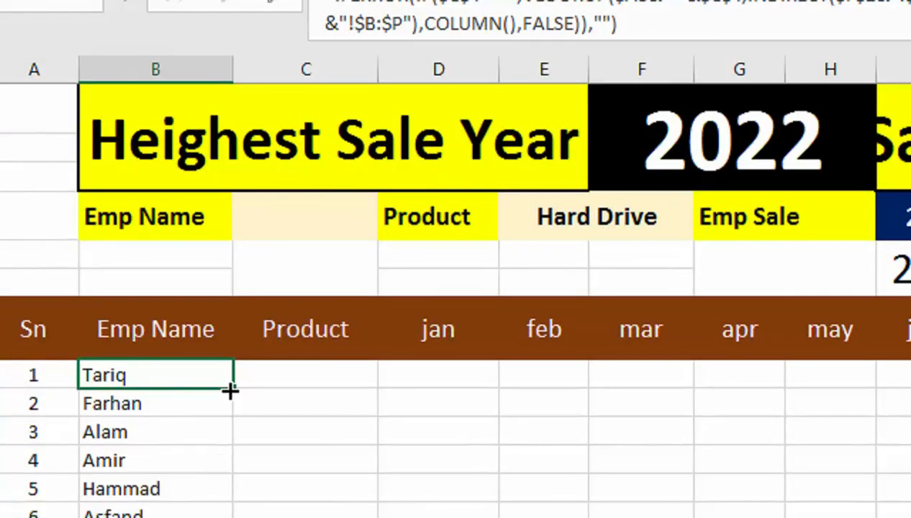
pyautogui.doubleClick(230, 389)
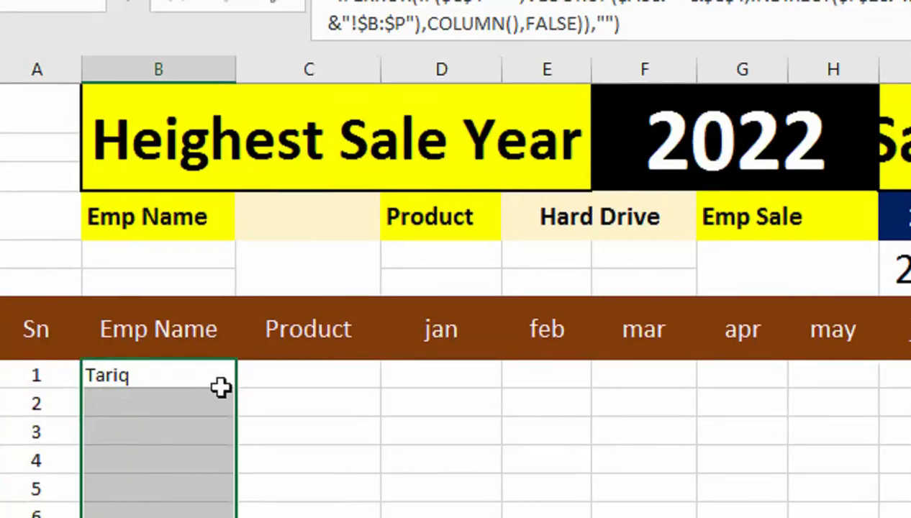
# Make the second INDIRECT's F1 reference absolute as $F$1 in B8 and refill the formula down the Emp Name column
pyautogui.click(250, 368)
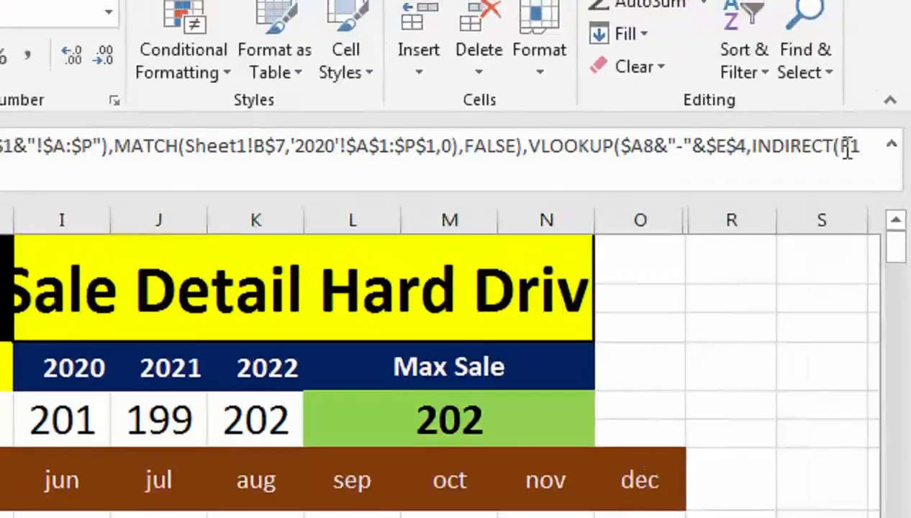
pyautogui.click(849, 146)
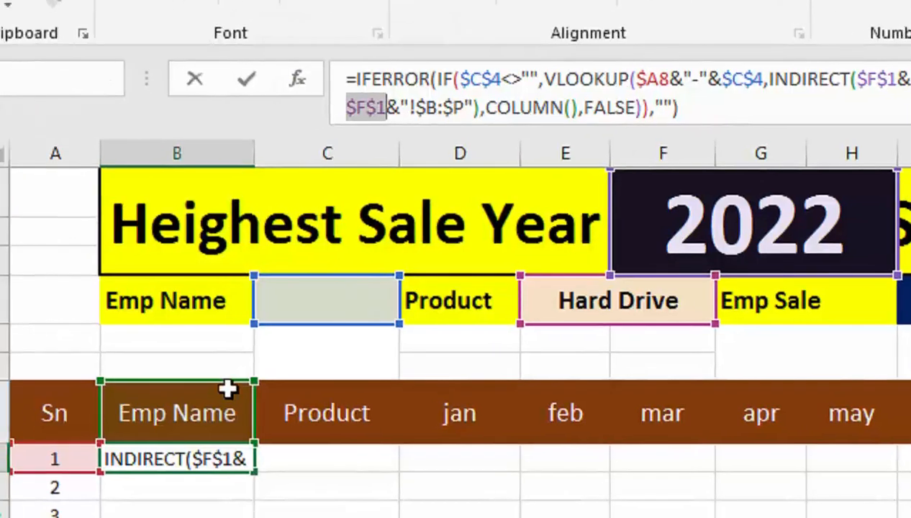
pyautogui.press('Return')
pyautogui.click(242, 459)
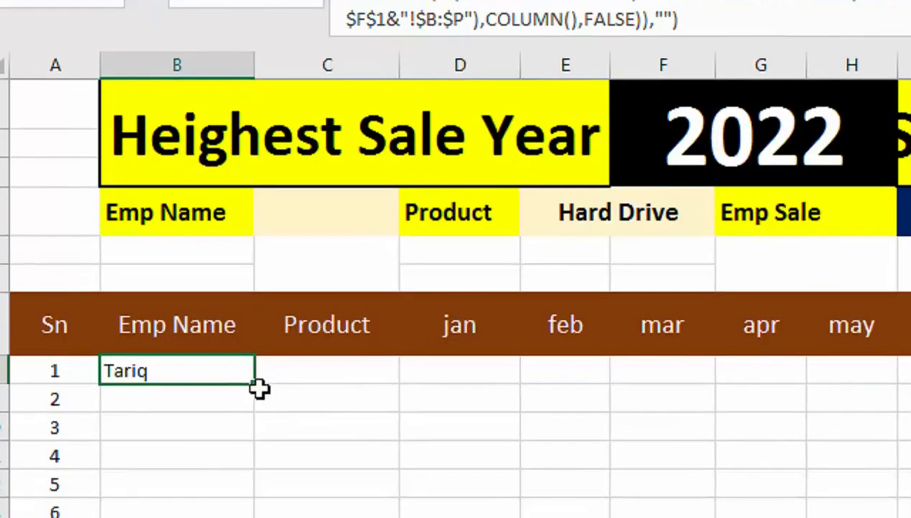
pyautogui.doubleClick(258, 379)
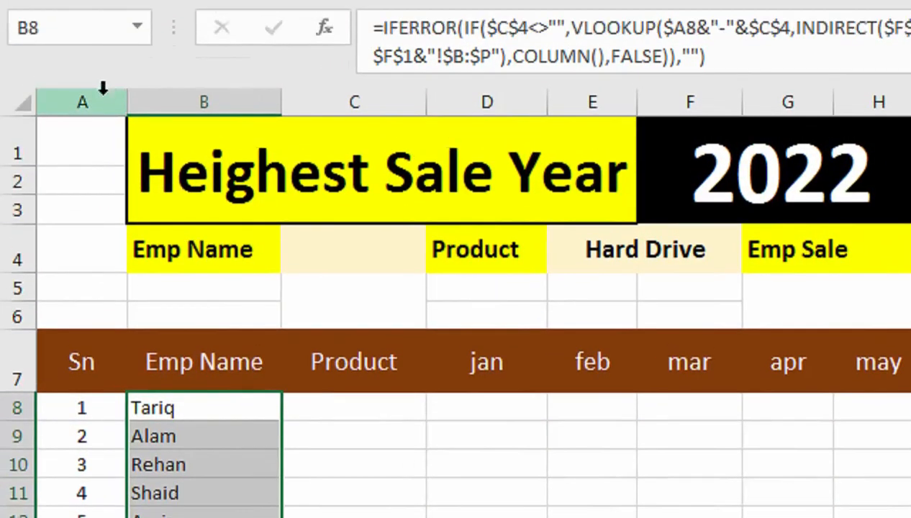
# Go to A210 to check the end of the refilled employee list
pyautogui.click(54, 0)
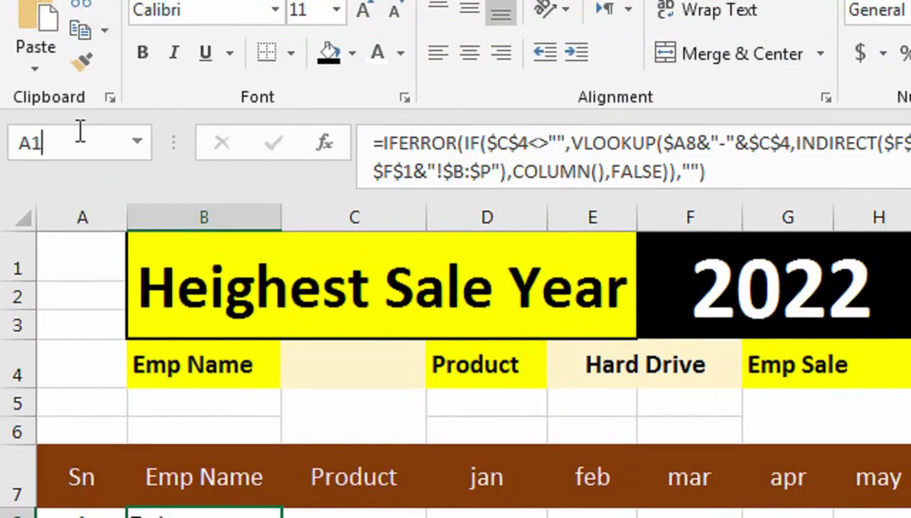
pyautogui.write('A210')
pyautogui.press('Return')
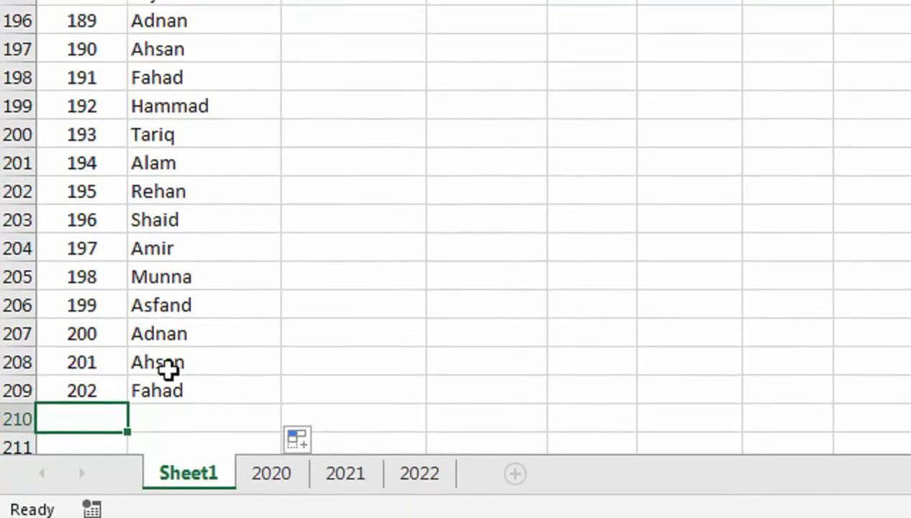
# Fill the Emp Name formulas in B8:B209 across the Product and monthly columns through dec in column O
pyautogui.click(222, 383)
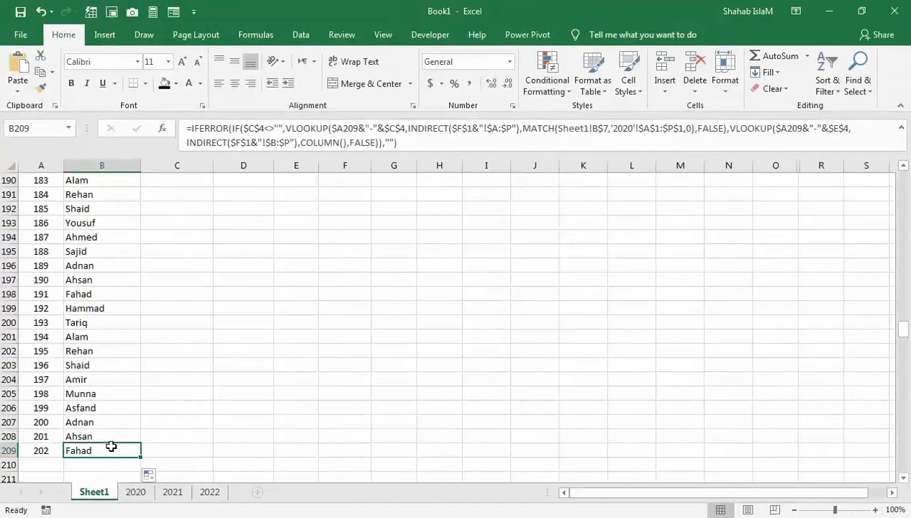
pyautogui.hotkey('ctrl', 'shift', 'Up')
pyautogui.hotkey('shift', 'Down')
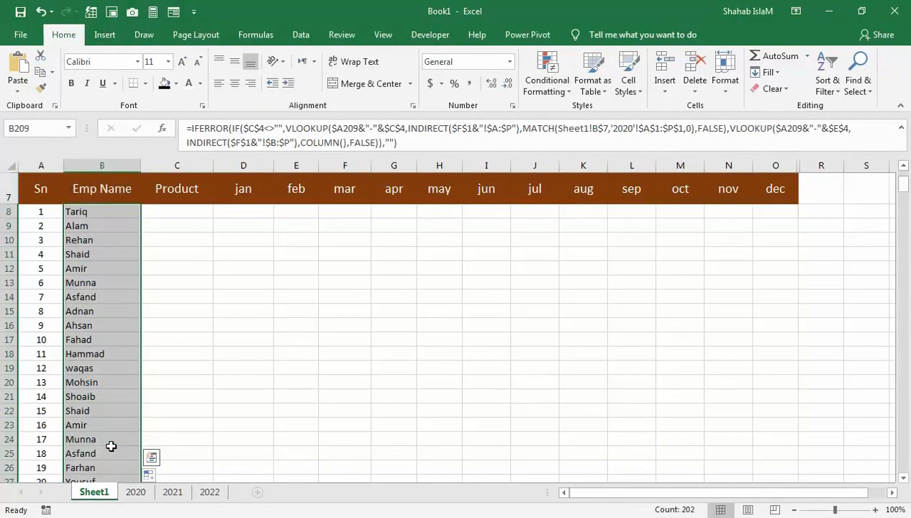
pyautogui.hotkey('shift', 'Right')
pyautogui.hotkey('shift', 'Right')
pyautogui.hotkey('shift', 'Right')
pyautogui.hotkey('shift', 'Right')
pyautogui.hotkey('shift', 'Right')
pyautogui.hotkey('shift', 'Right')
pyautogui.hotkey('shift', 'Right')
pyautogui.hotkey('shift', 'Right')
pyautogui.hotkey('shift', 'Right')
pyautogui.hotkey('shift', 'Right')
pyautogui.hotkey('shift', 'Right')
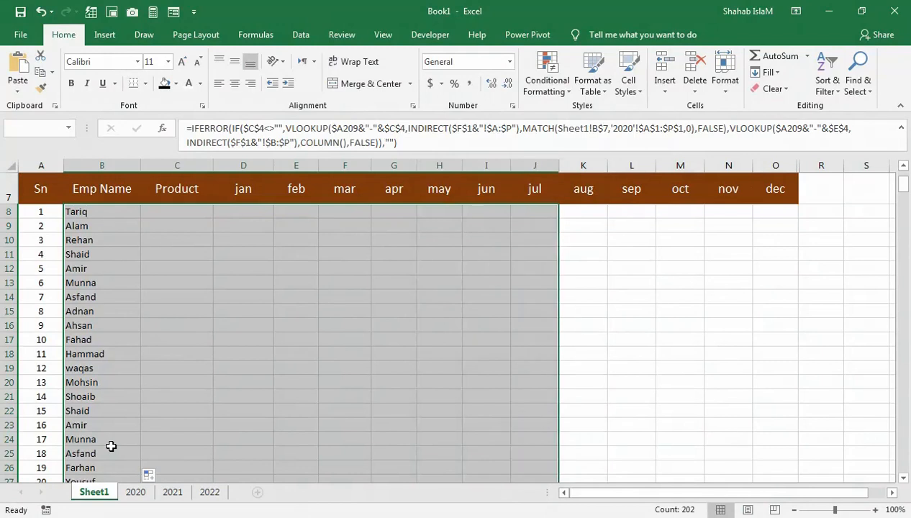
pyautogui.hotkey('shift', 'Right')
pyautogui.hotkey('shift', 'Right')
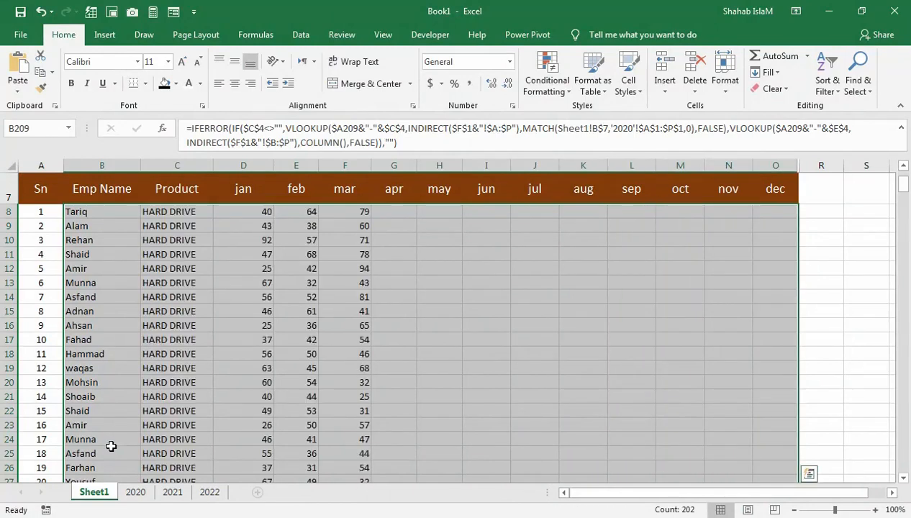
# Examine the filled formula in the first Product cell, C8
pyautogui.moveTo(150, 351); pyautogui.dragTo(170, 192)
pyautogui.click(174, 322)
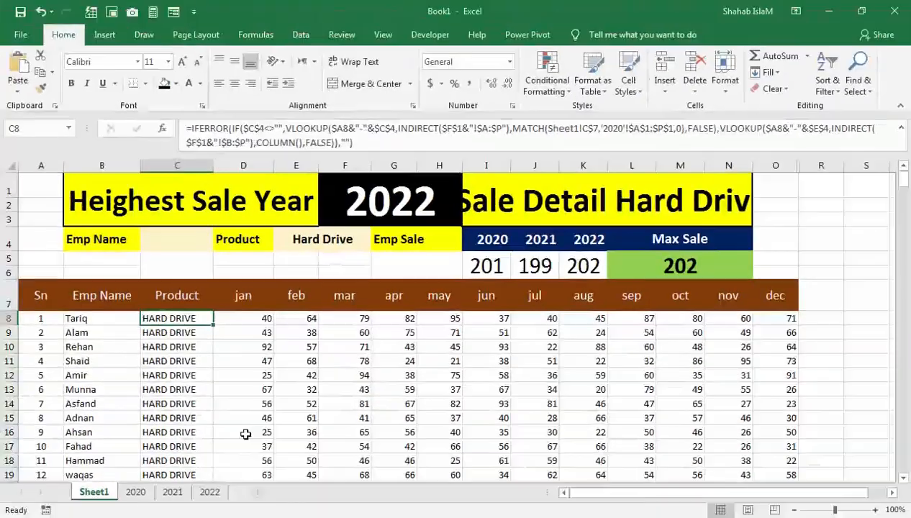
pyautogui.click(213, 500)
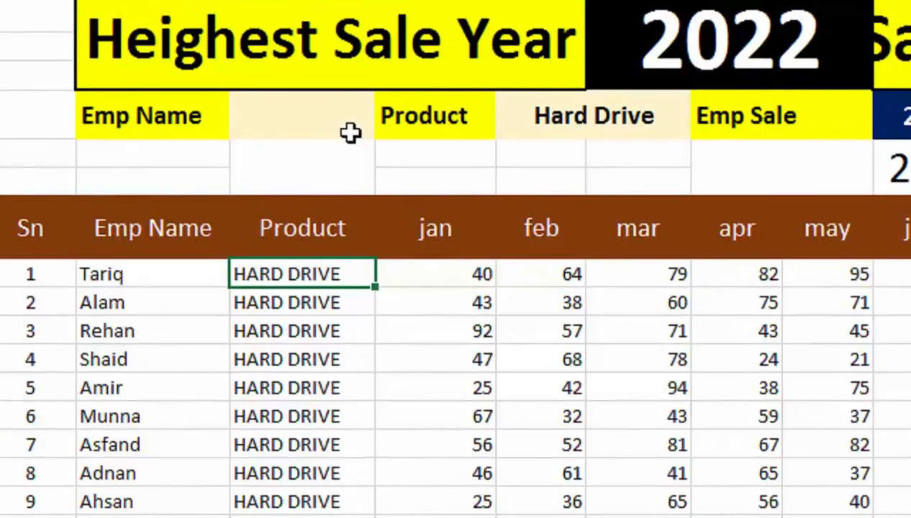
# Choose the first employee in the list for the Emp Name filter in C4
pyautogui.click(350, 103)
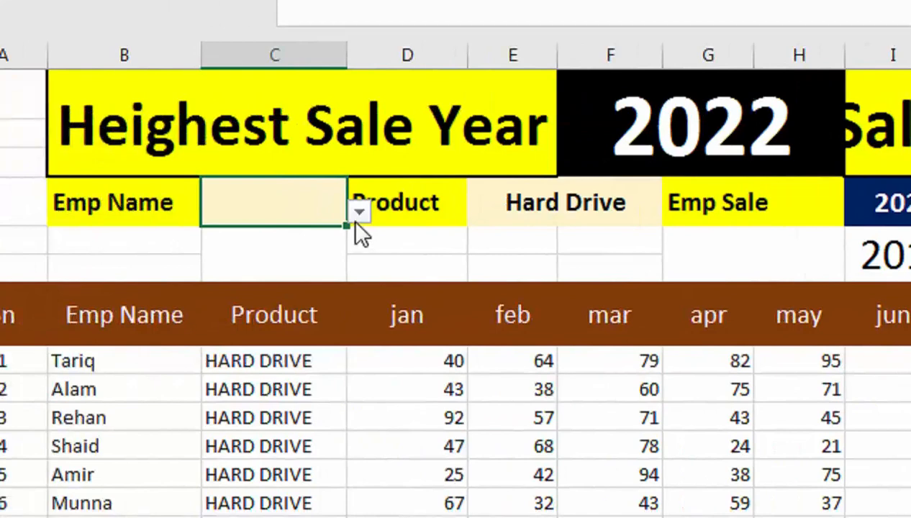
pyautogui.click(358, 211)
pyautogui.click(317, 238)
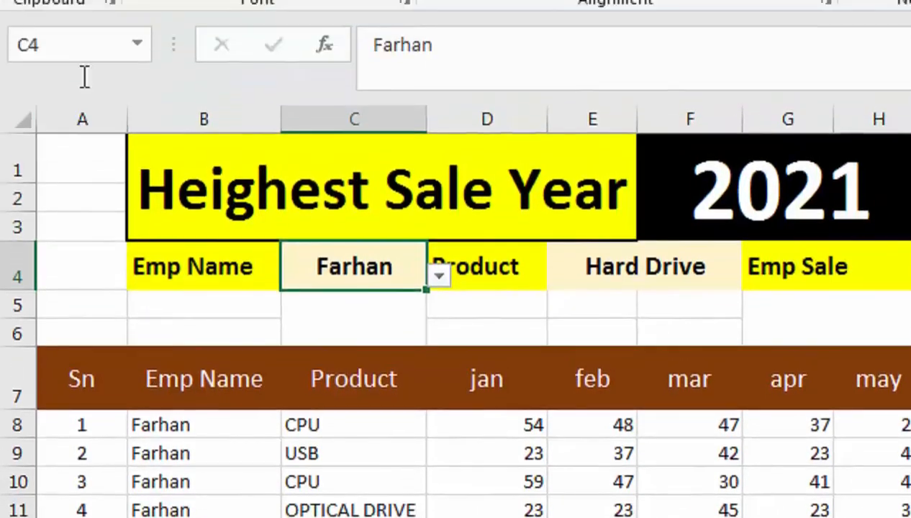
# Go to A125 to check the end of the report for the selected employee
pyautogui.click(83, 132)
pyautogui.write('A1')
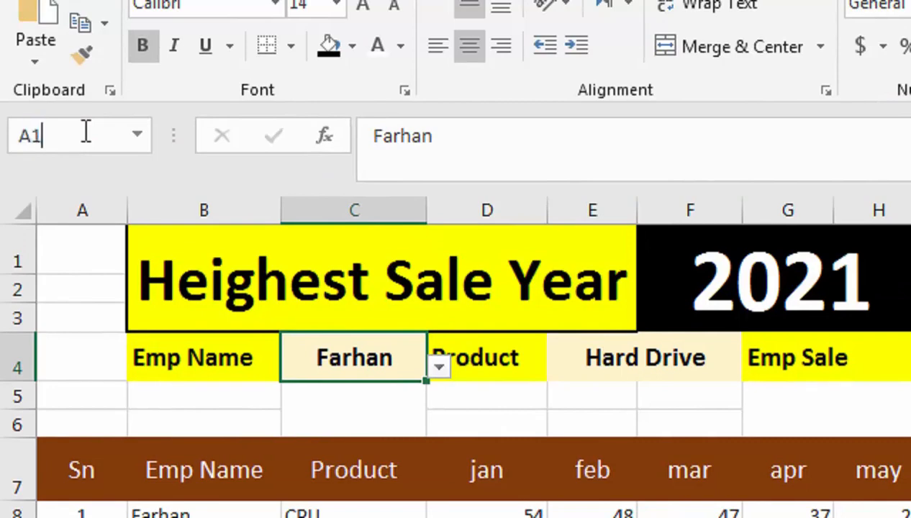
pyautogui.write('25')
pyautogui.press('Return')
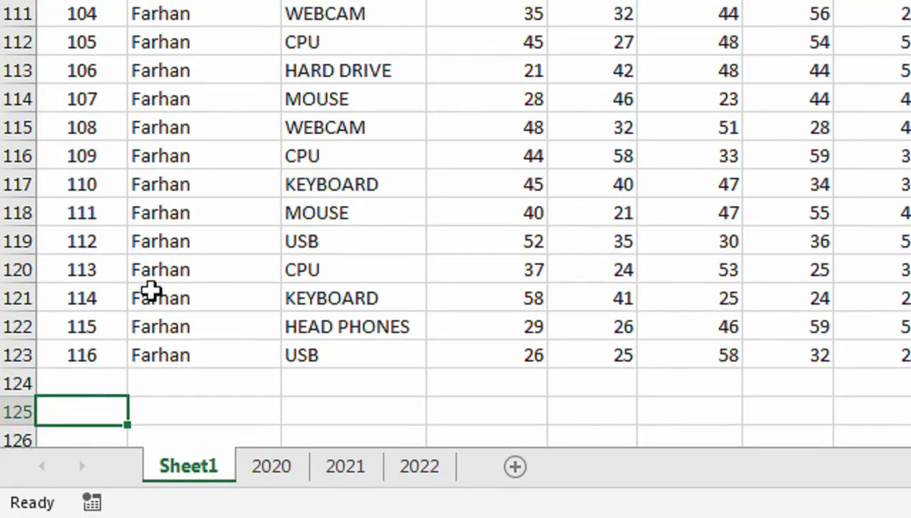
# Return to the report header and choose the second employee in the list for the Emp Name filter in C4
pyautogui.hotkey('ctrl', 'Home')
pyautogui.click(512, 103)
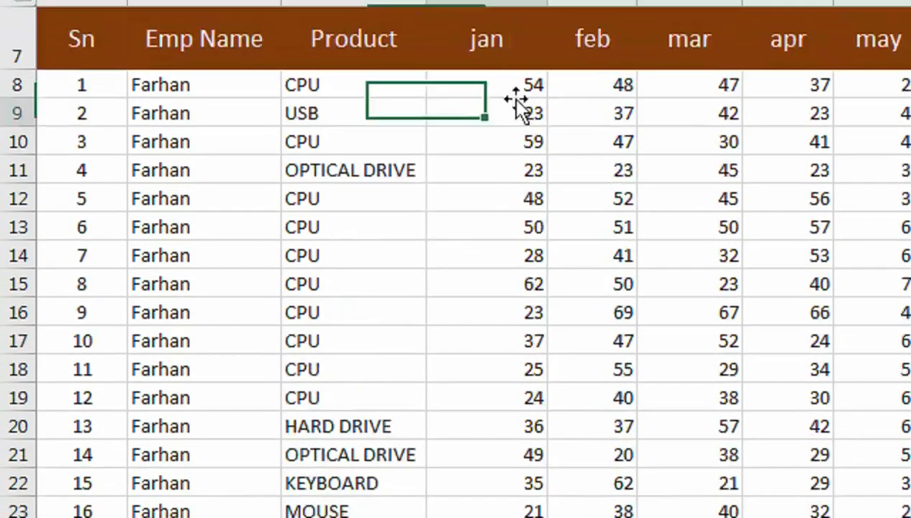
pyautogui.press('Up')
pyautogui.press('Up')
pyautogui.press('Up')
pyautogui.press('Up')
pyautogui.press('Up')
pyautogui.press('Up')
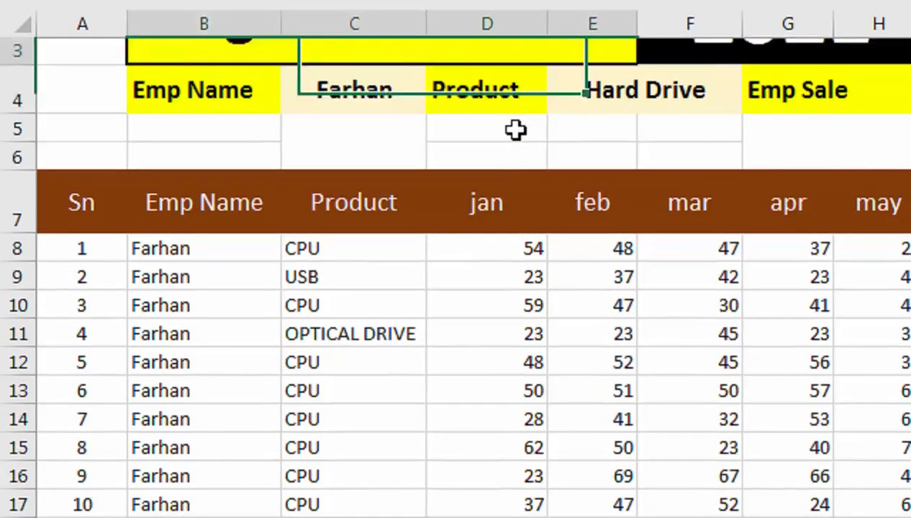
pyautogui.click(391, 170)
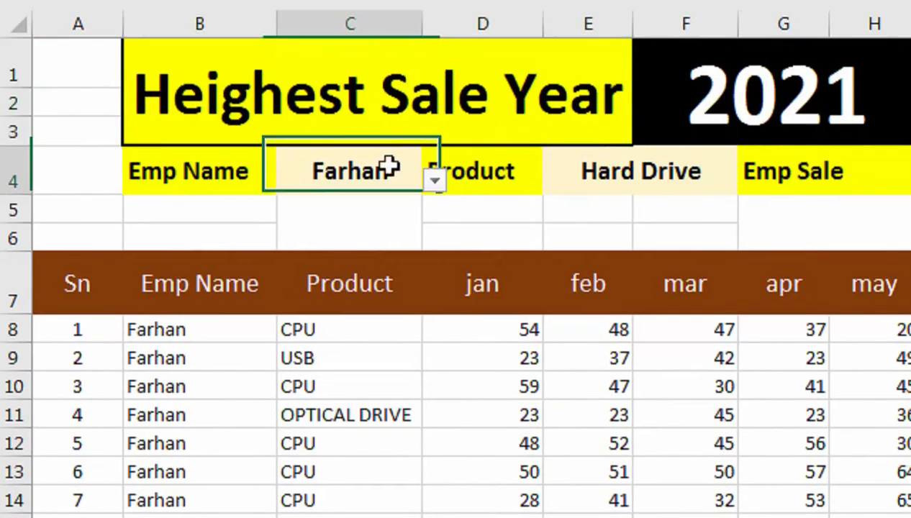
pyautogui.click(438, 181)
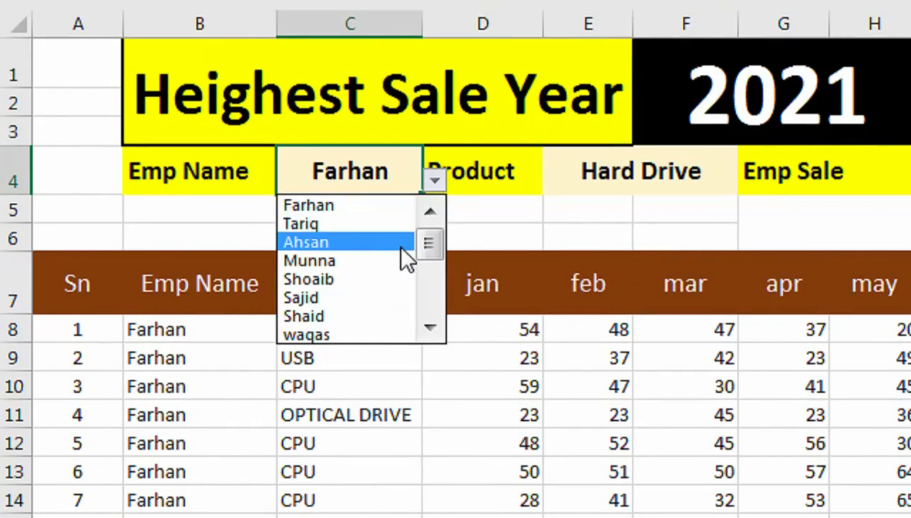
pyautogui.click(398, 226)
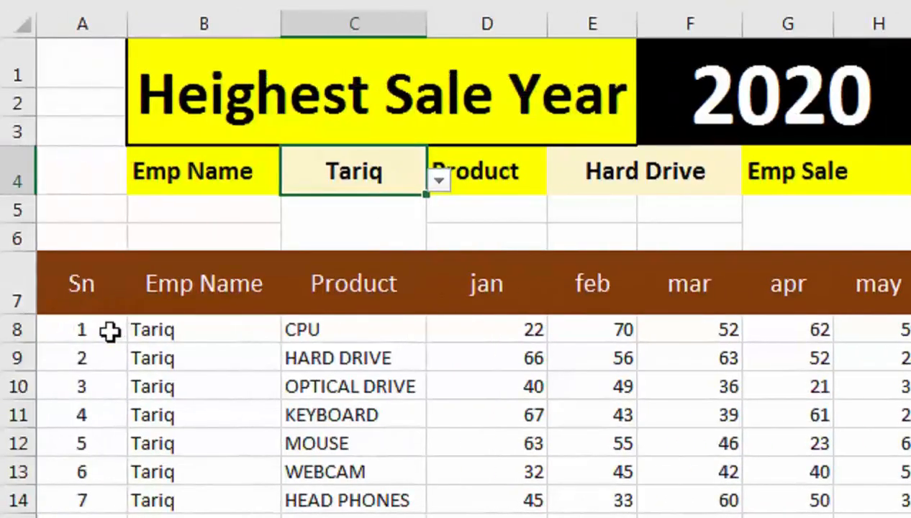
# Go to A135 and check the last serial numbers and rows for the selected employee
pyautogui.click(106, 131)
pyautogui.write('A135')
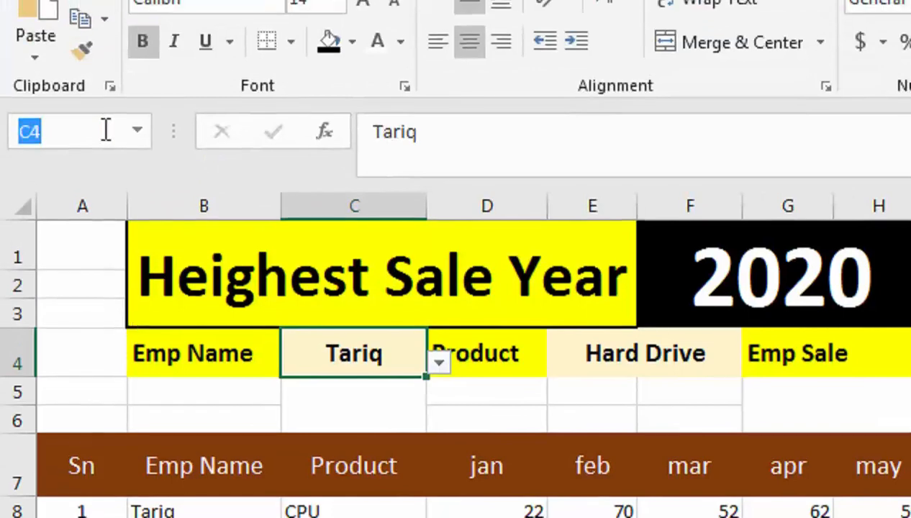
pyautogui.press('Return')
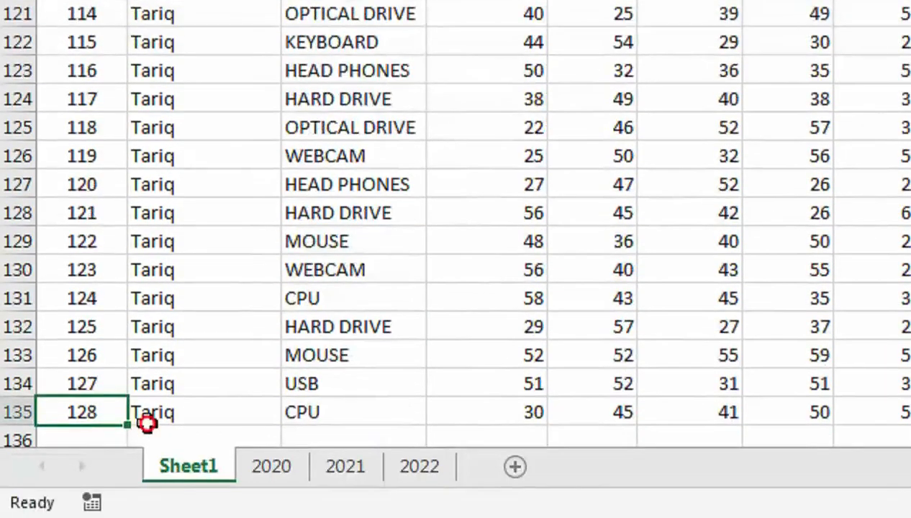
pyautogui.moveTo(146, 424); pyautogui.dragTo(142, 365)
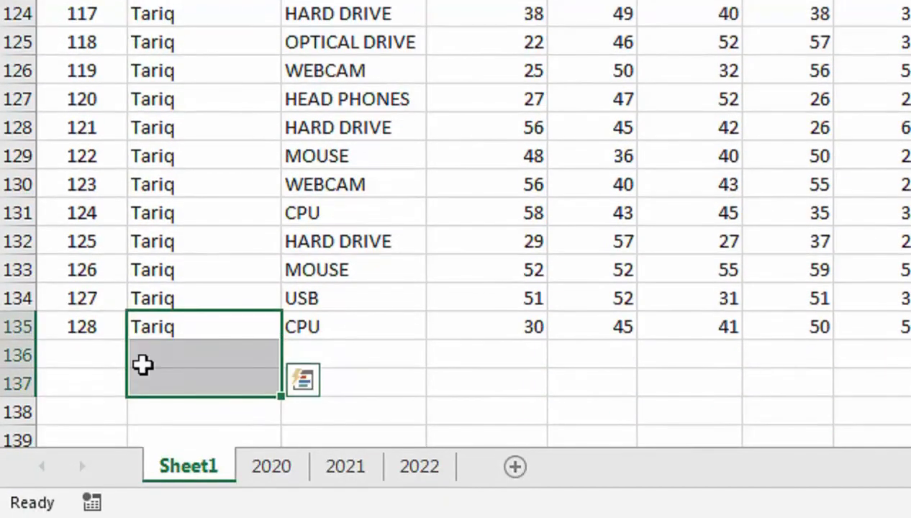
pyautogui.click(87, 337)
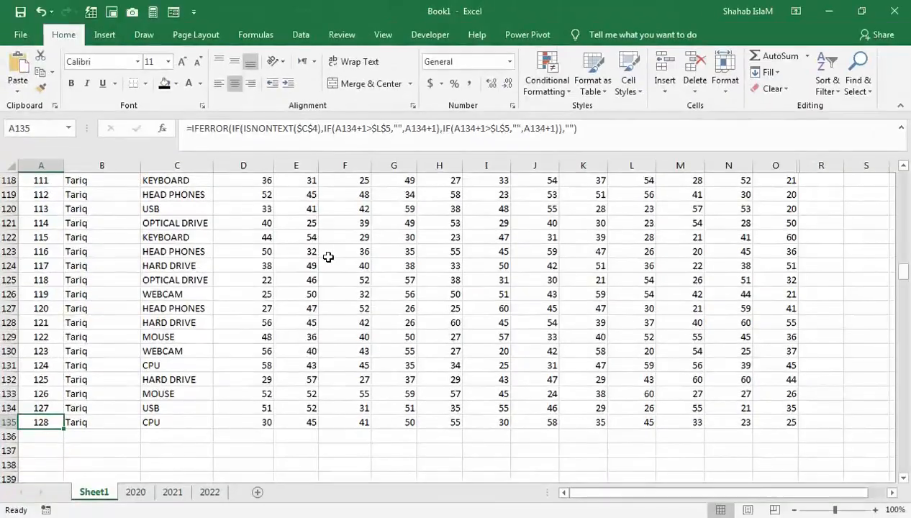
# Return to the report header and clear the Emp Name filter in C4
pyautogui.hotkey('ctrl', 'Up')
pyautogui.hotkey('ctrl', 'Up')
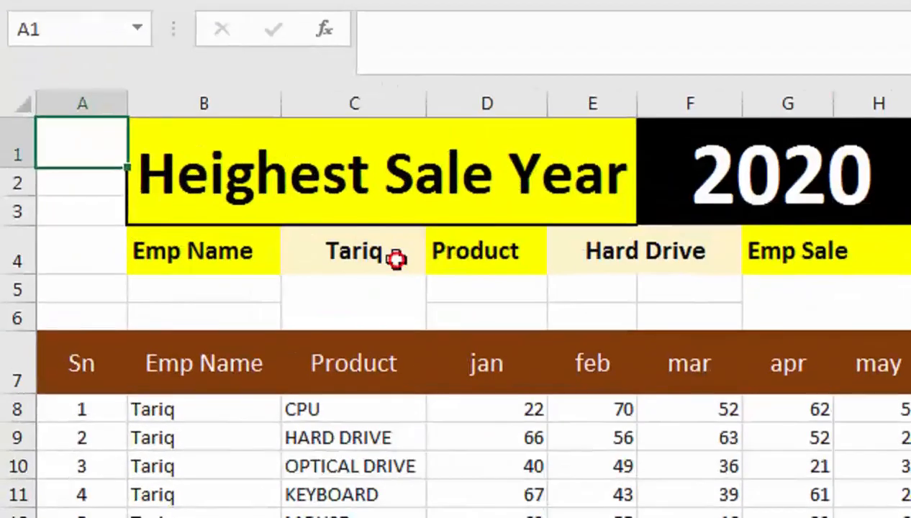
pyautogui.click(195, 242)
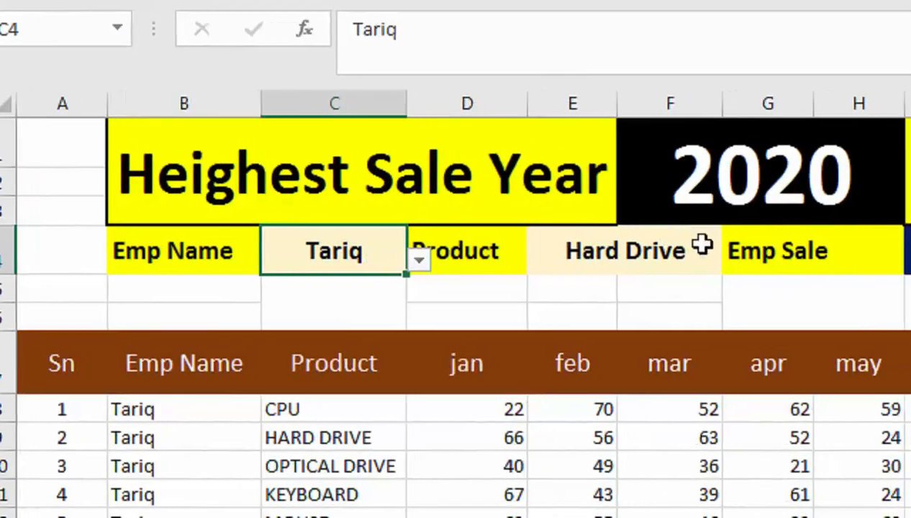
pyautogui.press('Delete')
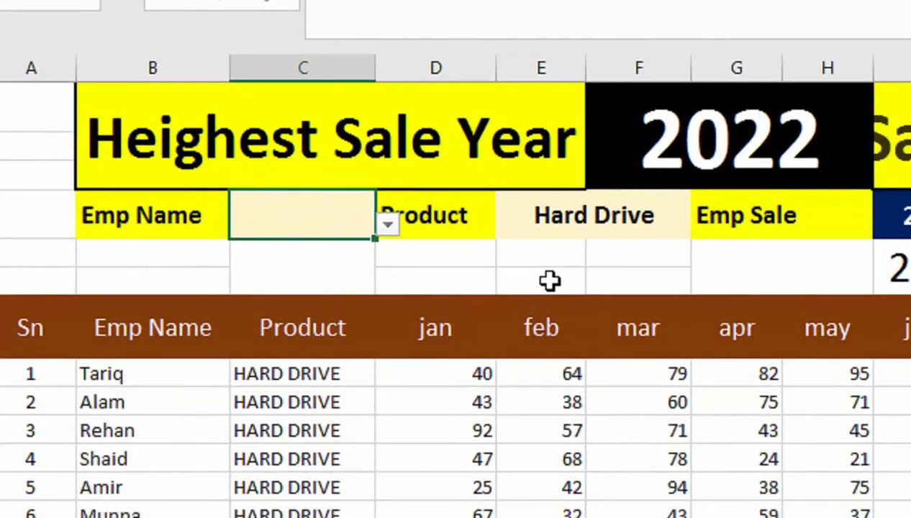
# Test the Product filter in E4 with Cpu, then set it to Webcam
pyautogui.click(713, 216)
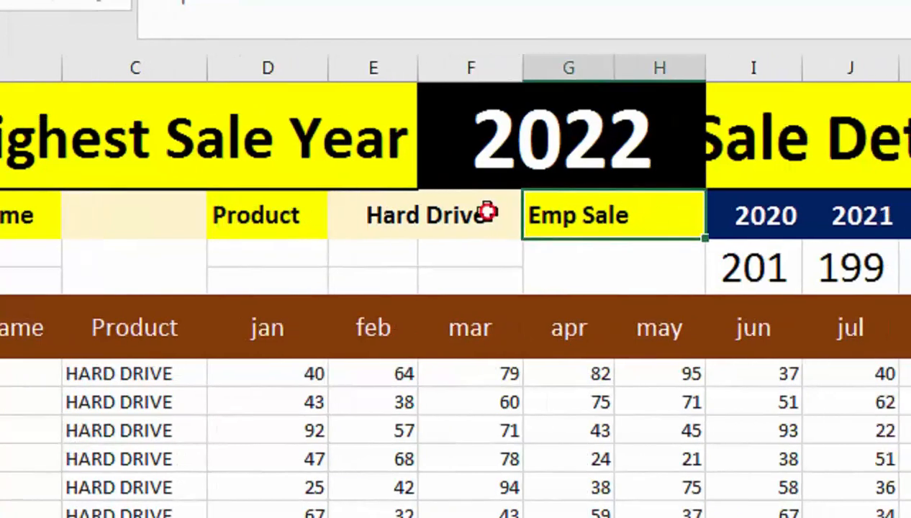
pyautogui.click(544, 218)
pyautogui.click(575, 226)
pyautogui.click(524, 250)
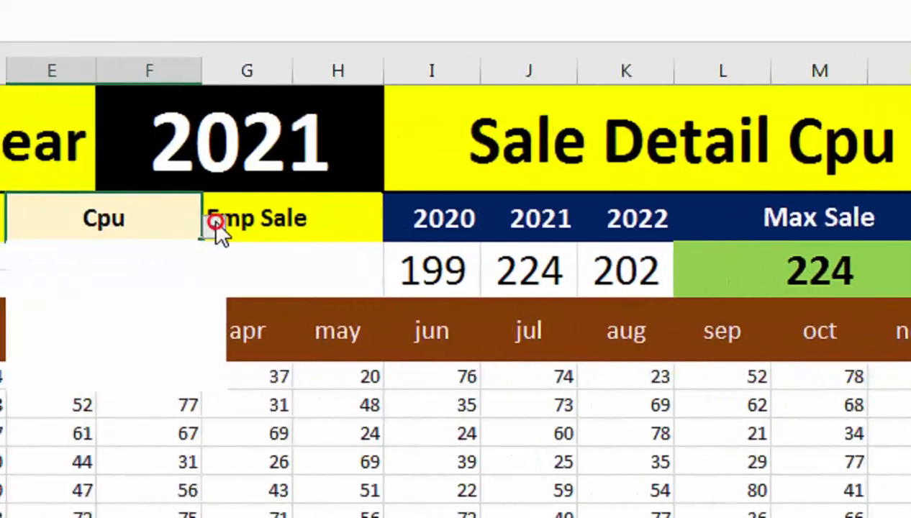
pyautogui.click(113, 227)
pyautogui.click(62, 342)
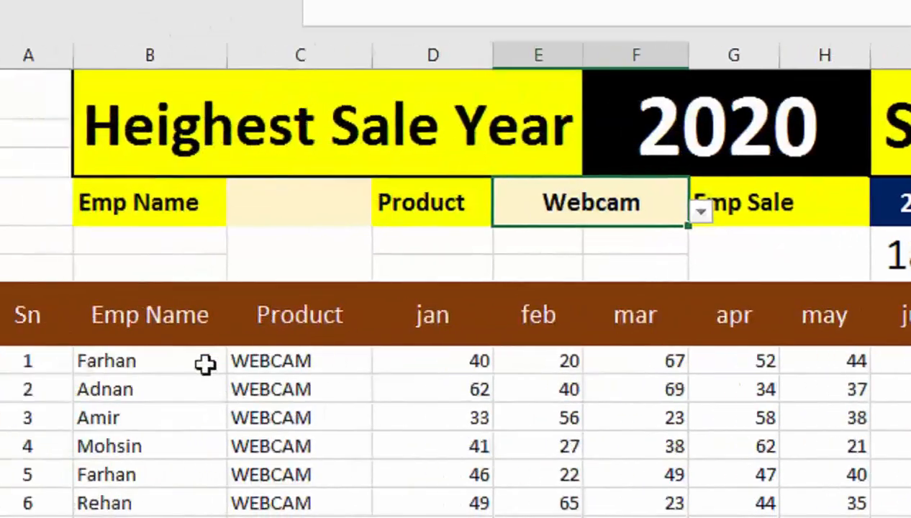
# Review the INDIRECT lookup formula in B8 and the highest sale year formula in F1
pyautogui.click(204, 364)
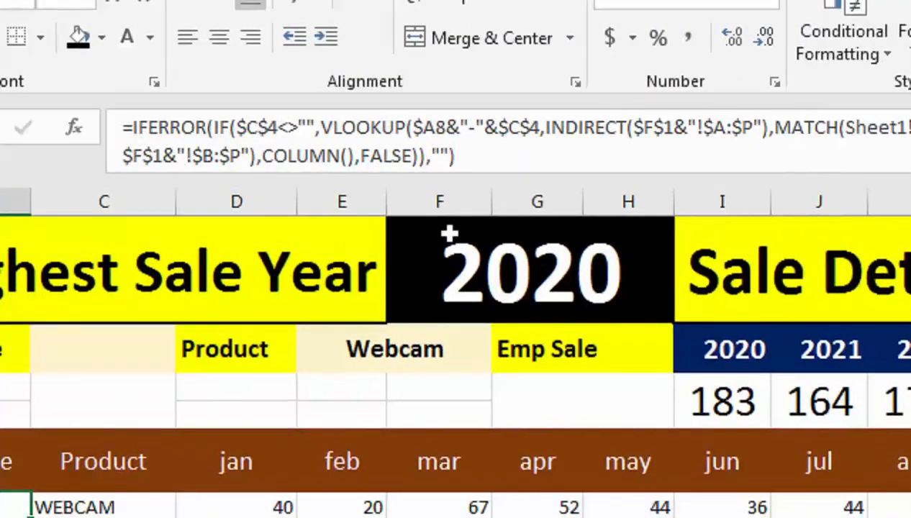
pyautogui.click(552, 267)
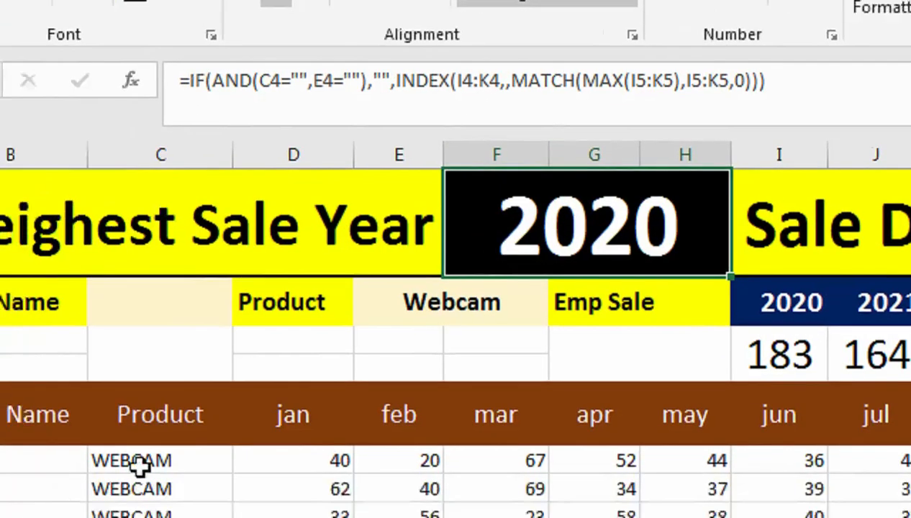
pyautogui.click(207, 332)
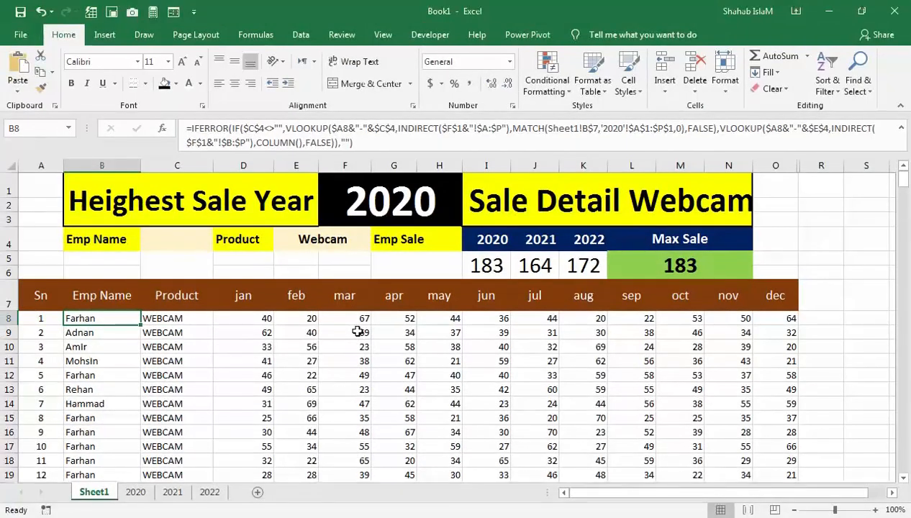
# Start an IF formula in G5 under Emp Sale that returns blank when C4 is empty: =IF(C4="",""
pyautogui.click(397, 260)
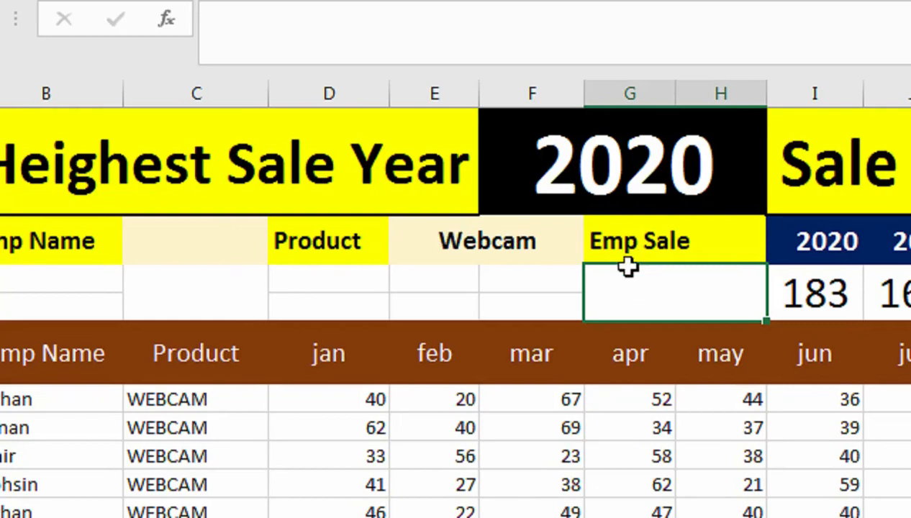
pyautogui.write('=')
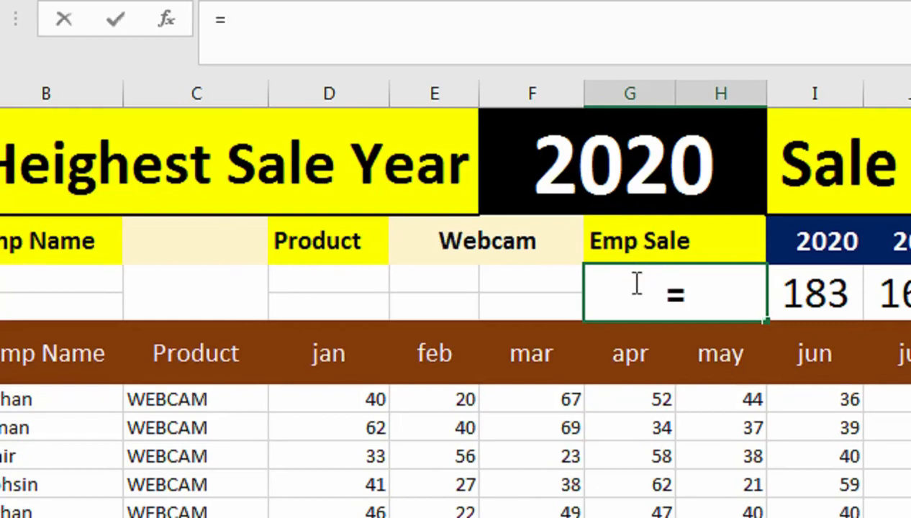
pyautogui.write('IF(')
pyautogui.click(228, 244)
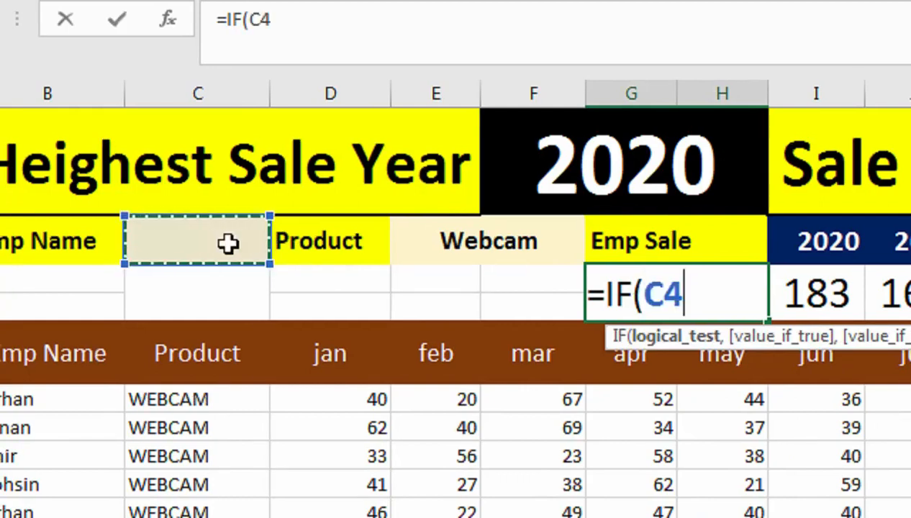
pyautogui.write('="",""')
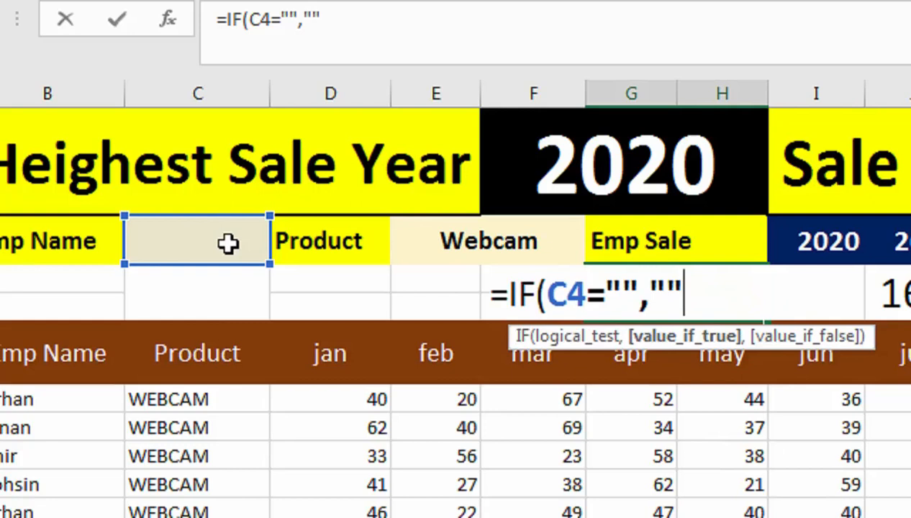
# Add a COUNTIFS function as the value-if-false argument of the IF formula in G5
pyautogui.write(',COU')
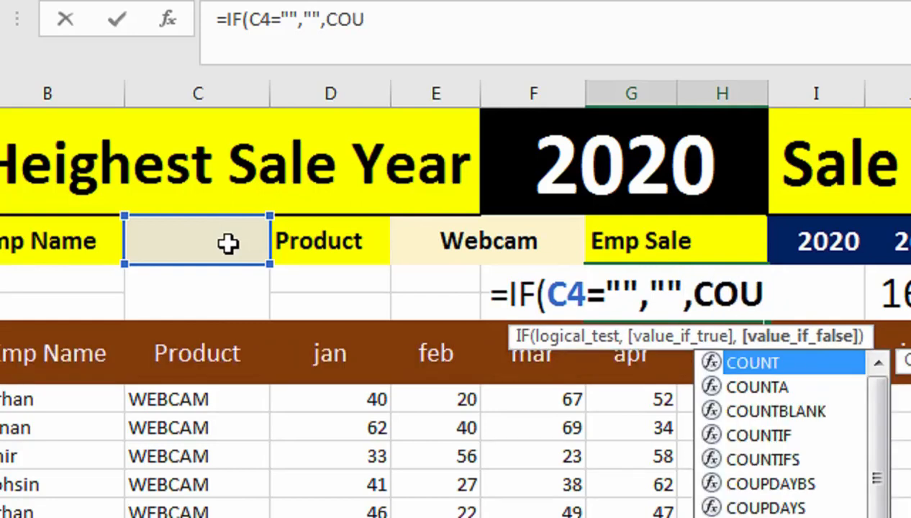
pyautogui.write('N')
pyautogui.press('Down')
pyautogui.press('Down')
pyautogui.press('Down')
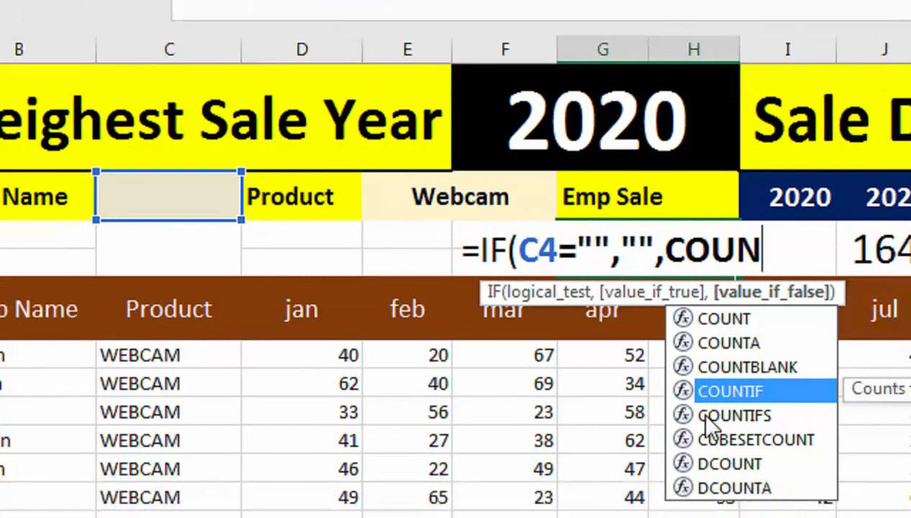
pyautogui.click(709, 415)
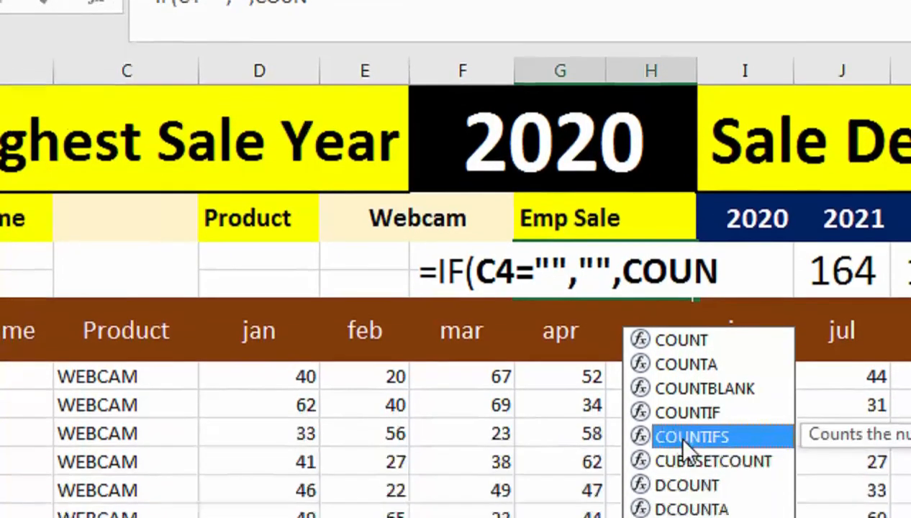
pyautogui.doubleClick(684, 437)
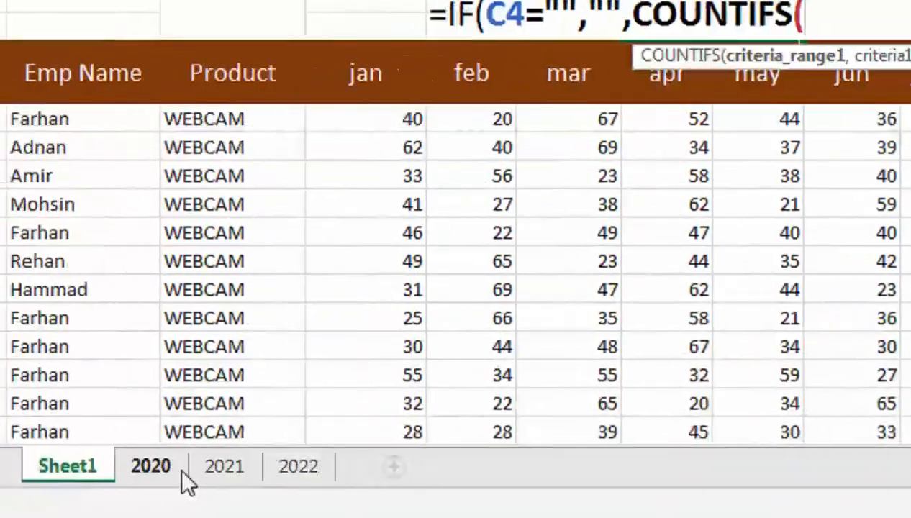
# Set the first COUNTIFS range to '2020'!C:C and its criterion to the Emp Name cell Sheet1!C4
pyautogui.click(173, 474)
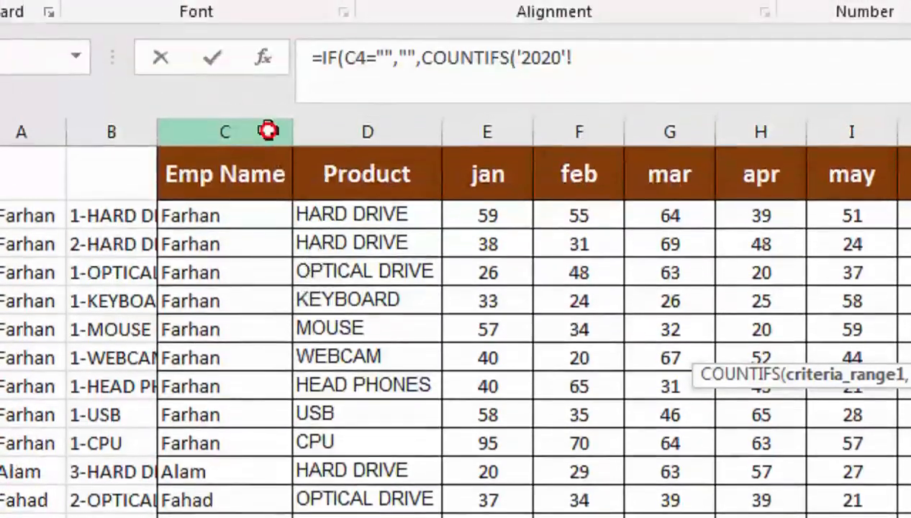
pyautogui.click(269, 75)
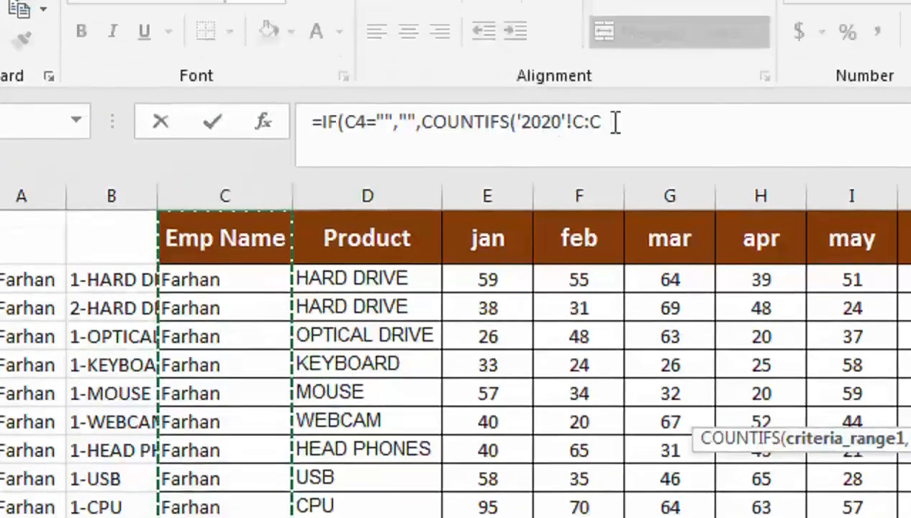
pyautogui.write(',')
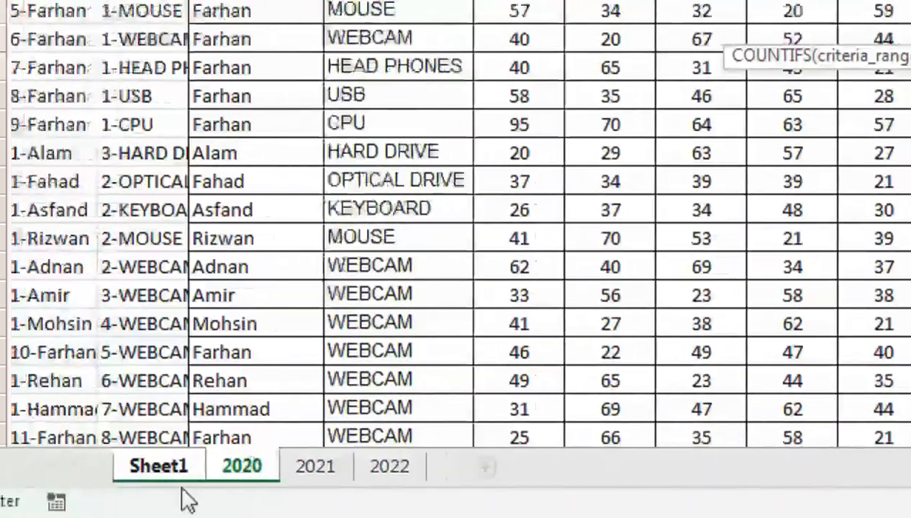
pyautogui.click(159, 468)
pyautogui.click(389, 100)
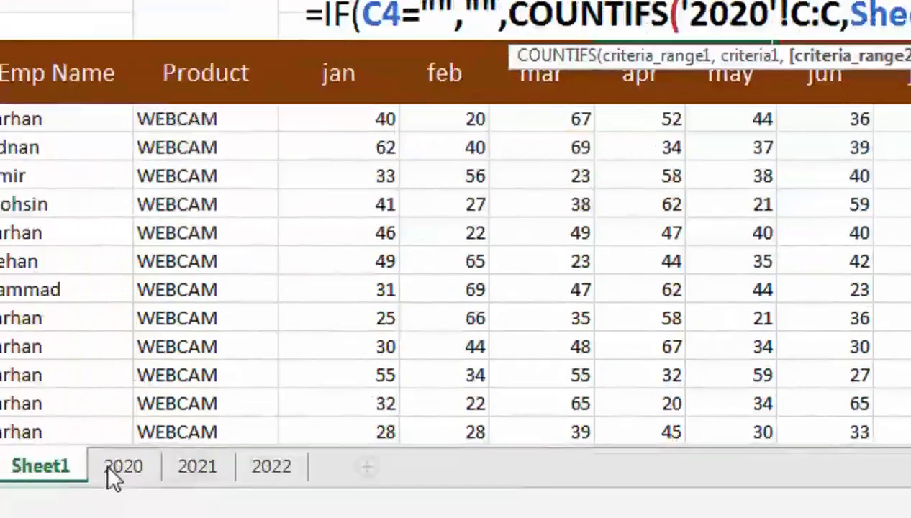
# Set the second COUNTIFS range to '2020'!D:D and its criterion to the Product cell Sheet1!E4
pyautogui.click(109, 468)
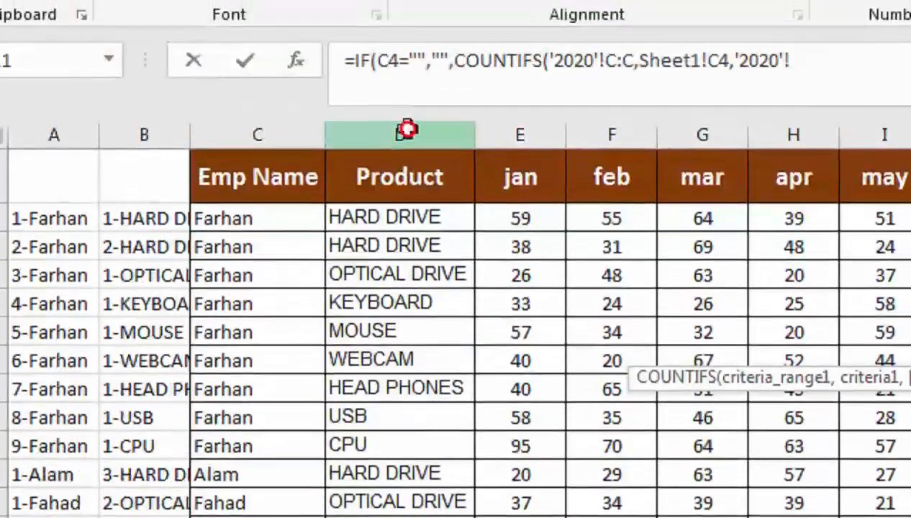
pyautogui.click(403, 134)
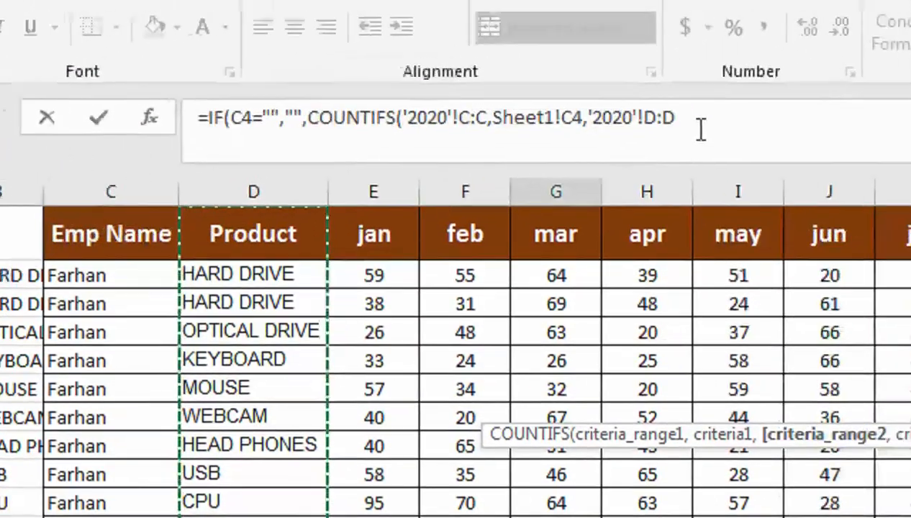
pyautogui.write(',')
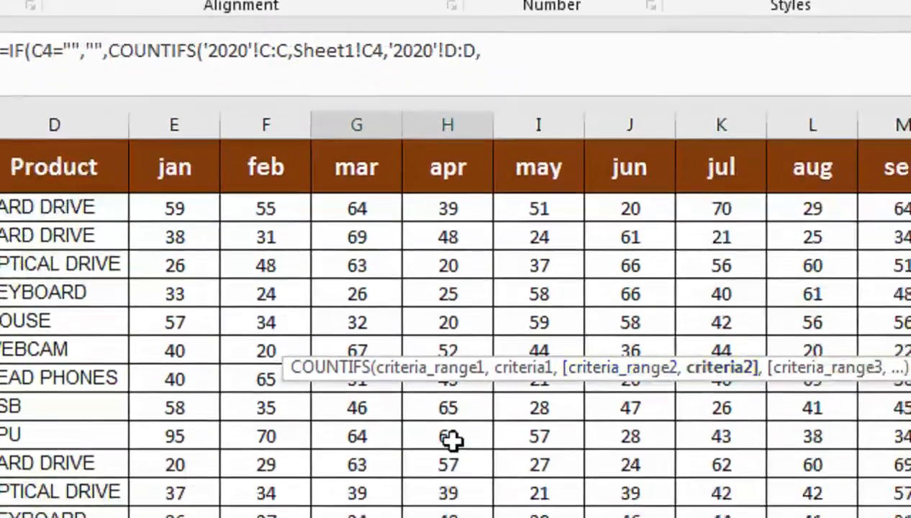
pyautogui.click(189, 464)
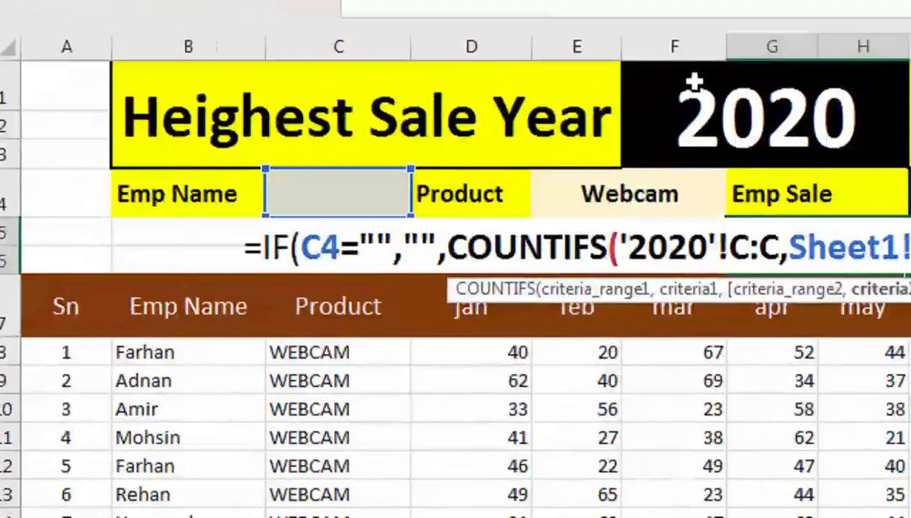
pyautogui.click(646, 193)
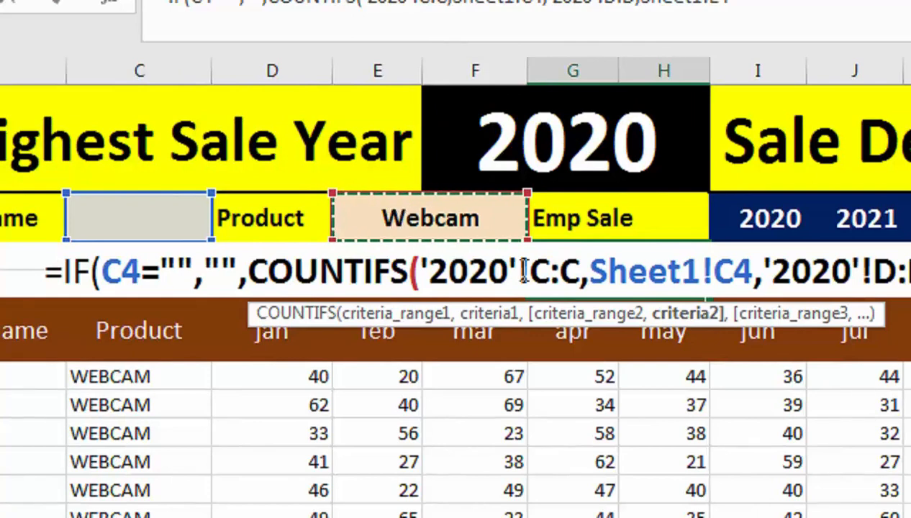
# Replace the fixed '2020'!C:C range in the COUNTIFS formula with INDIRECT(Sheet1!F1&"!C:C")
pyautogui.moveTo(515, 270); pyautogui.dragTo(424, 275)
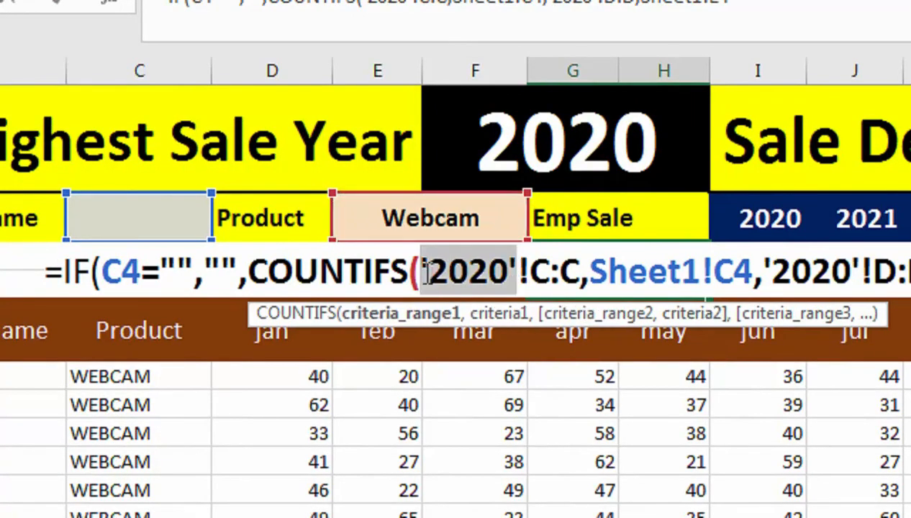
pyautogui.write('IND')
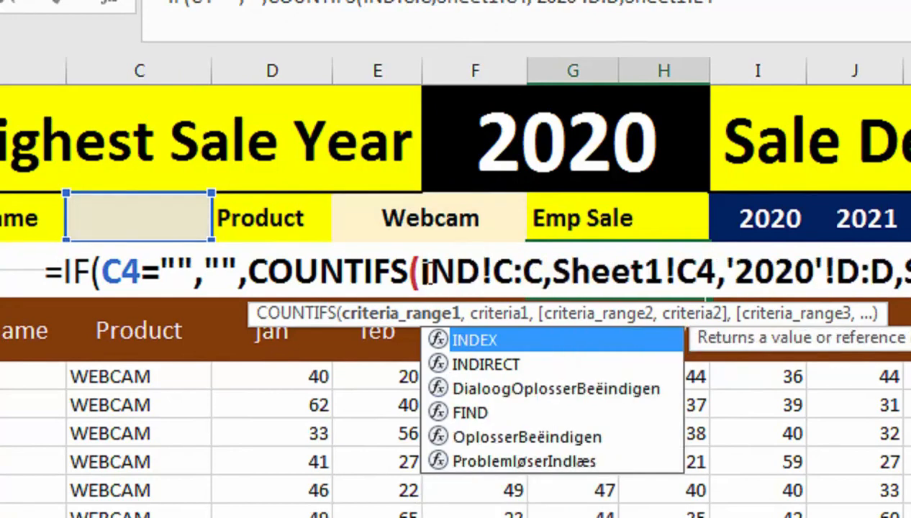
pyautogui.press('Down')
pyautogui.press('Tab')
pyautogui.click(504, 140)
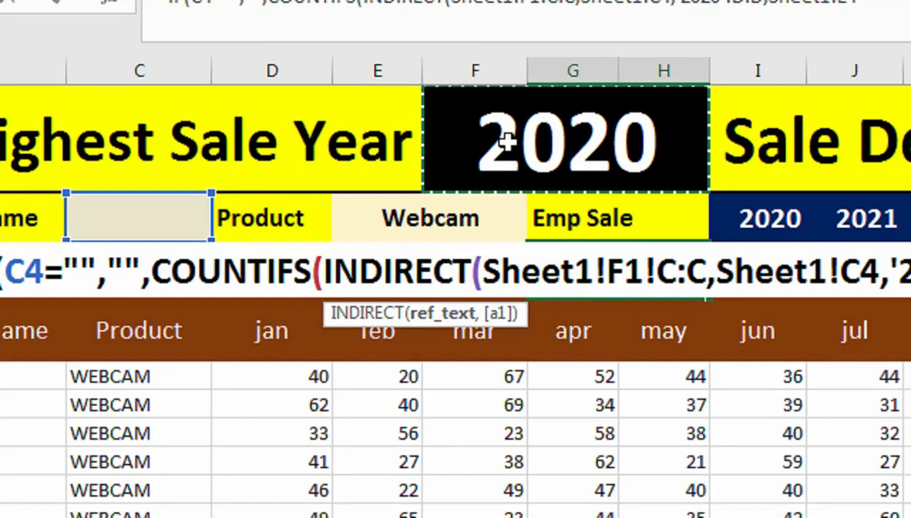
pyautogui.write('&')
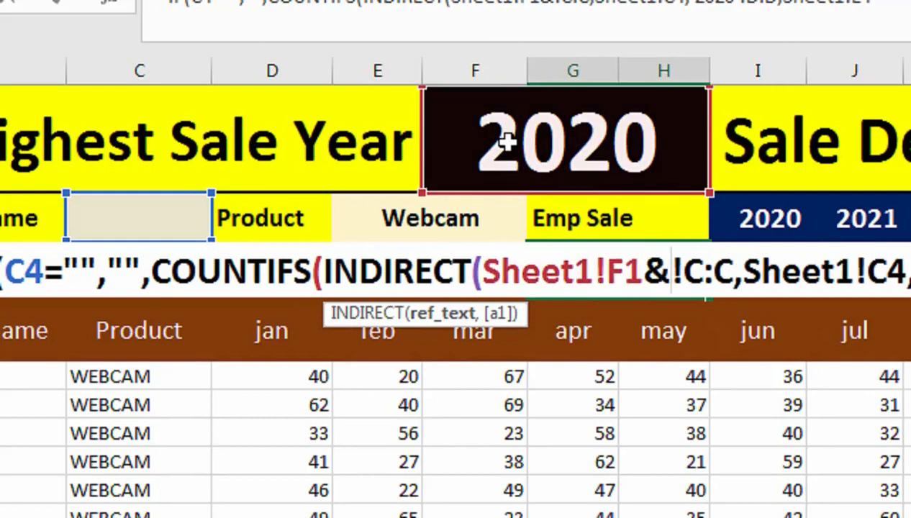
pyautogui.write('"')
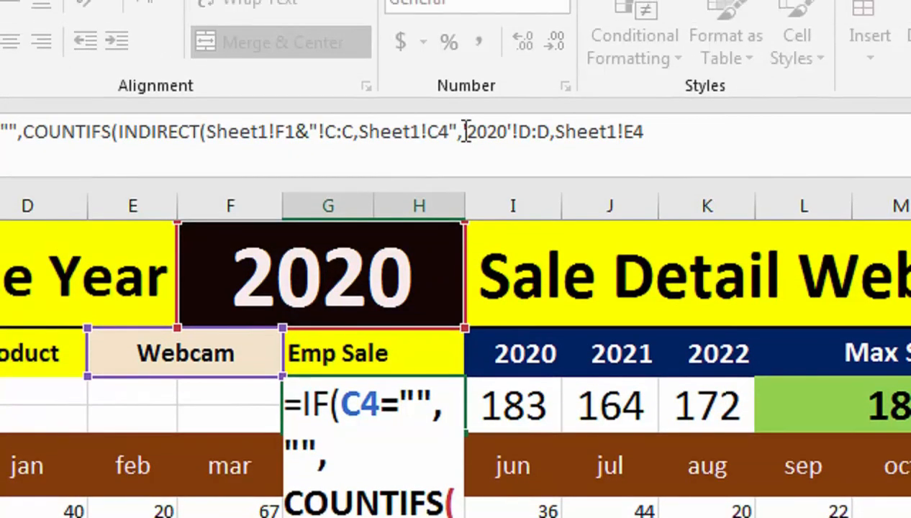
pyautogui.click(459, 134)
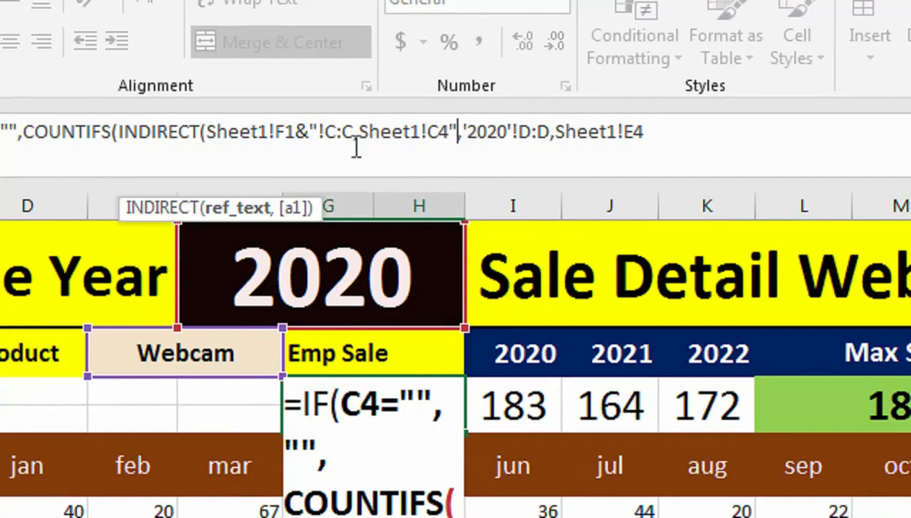
pyautogui.press('BackSpace')
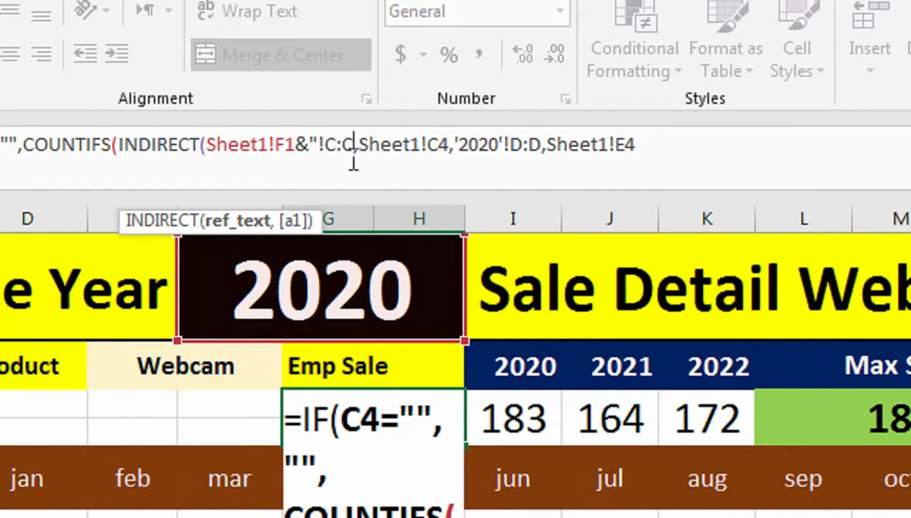
pyautogui.write('")')
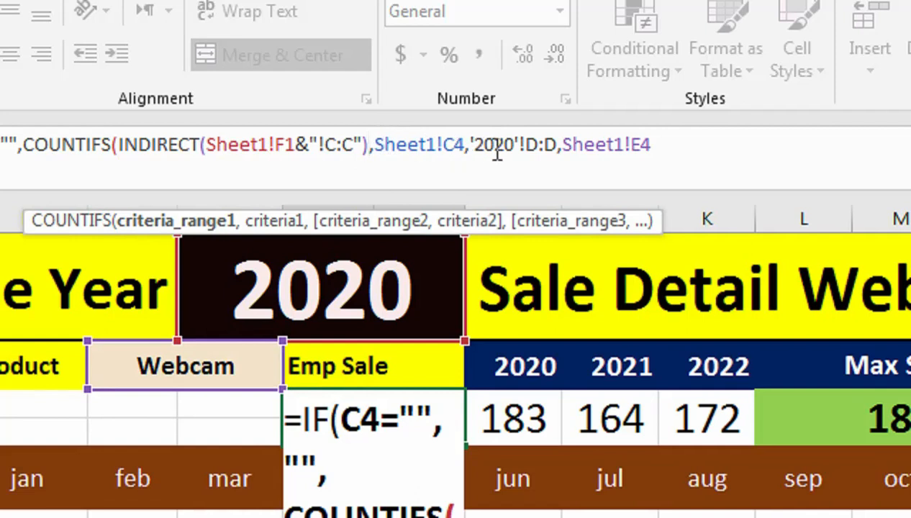
# Replace the fixed '2020'!D:D range with INDIRECT(Sheet1!F1&"!D:D") and commit the G5 formula, accepting the suggested correction
pyautogui.click(558, 143)
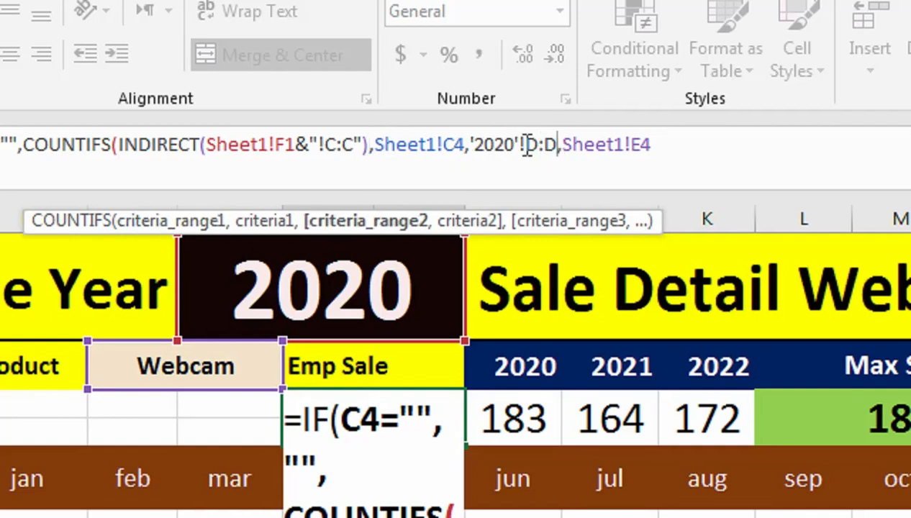
pyautogui.moveTo(509, 143); pyautogui.dragTo(478, 145)
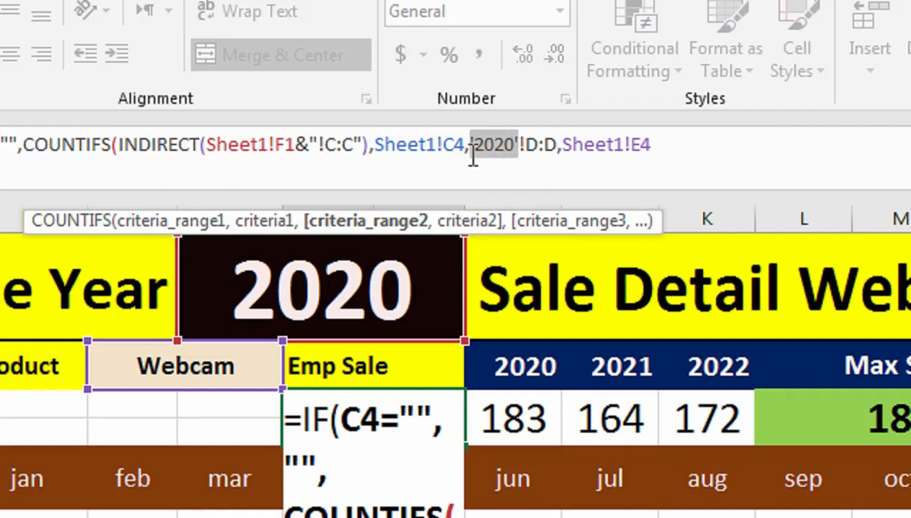
pyautogui.write('INDIRECT(')
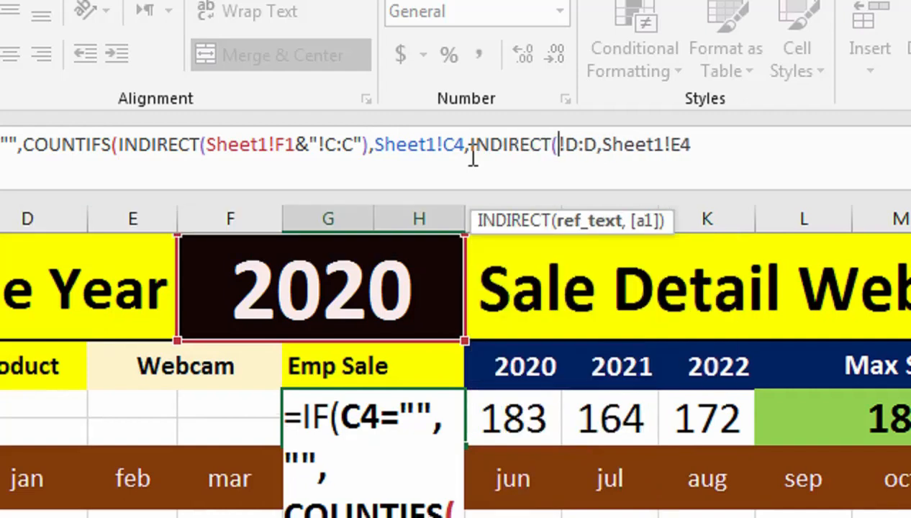
pyautogui.click(406, 270)
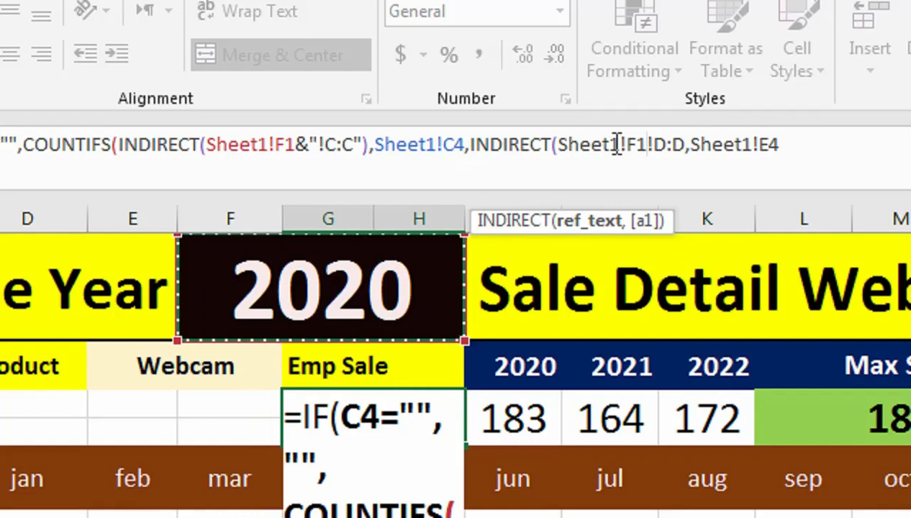
pyautogui.write('&"!C:C')
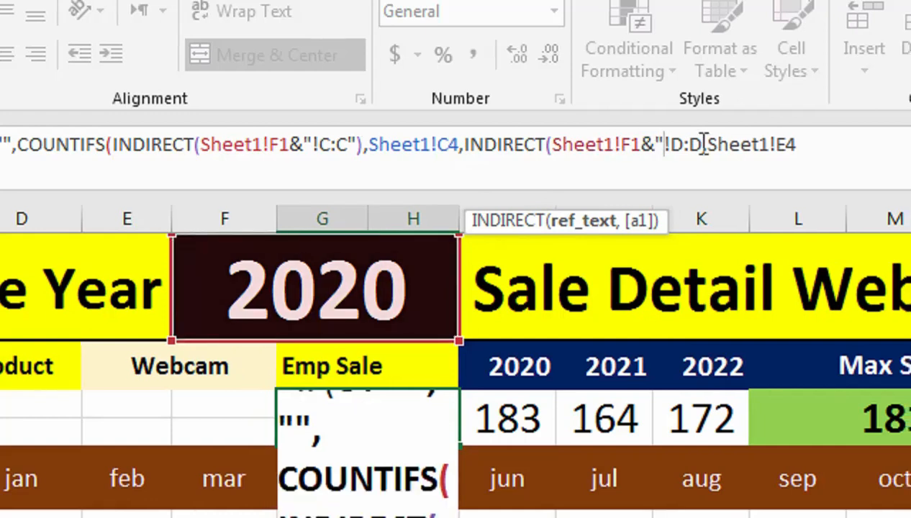
pyautogui.write('"')
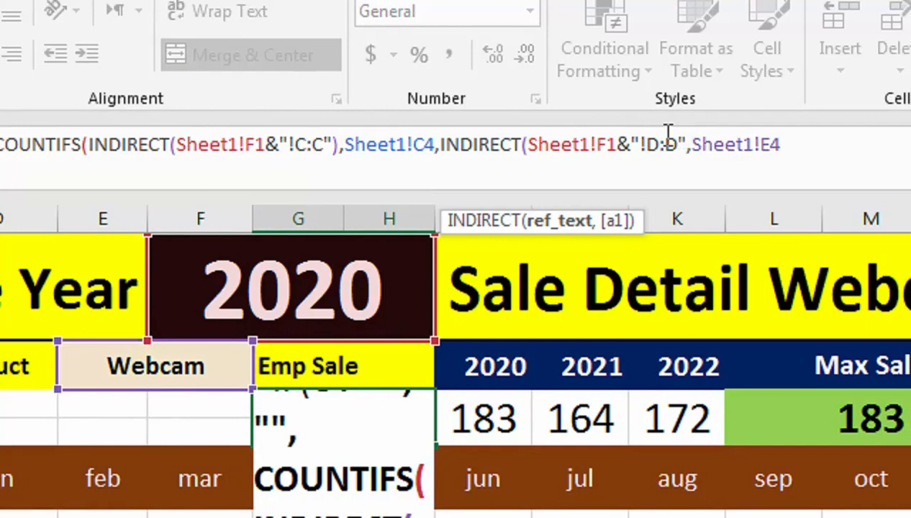
pyautogui.write(')')
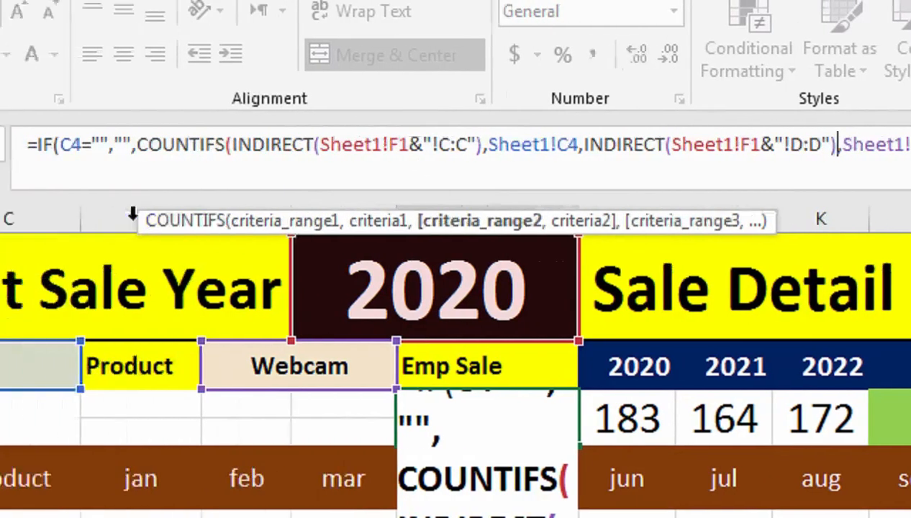
pyautogui.press('Return')
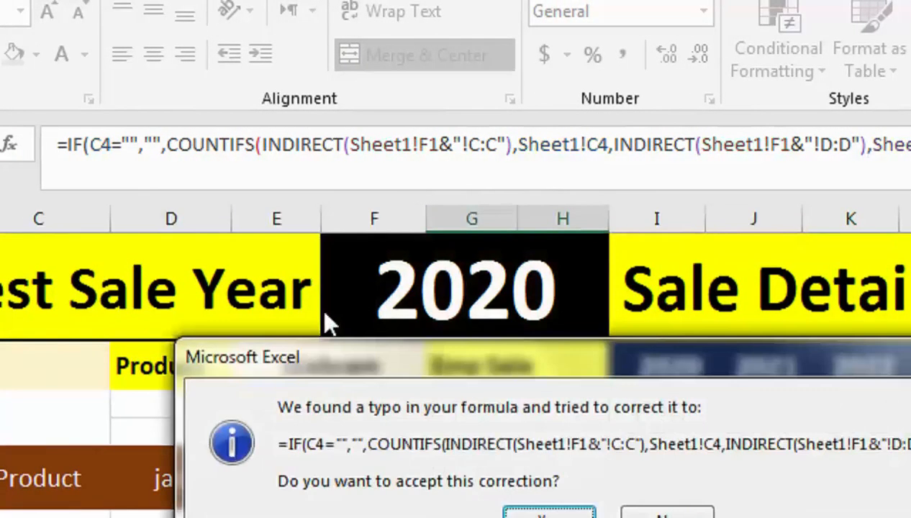
pyautogui.press('Return')
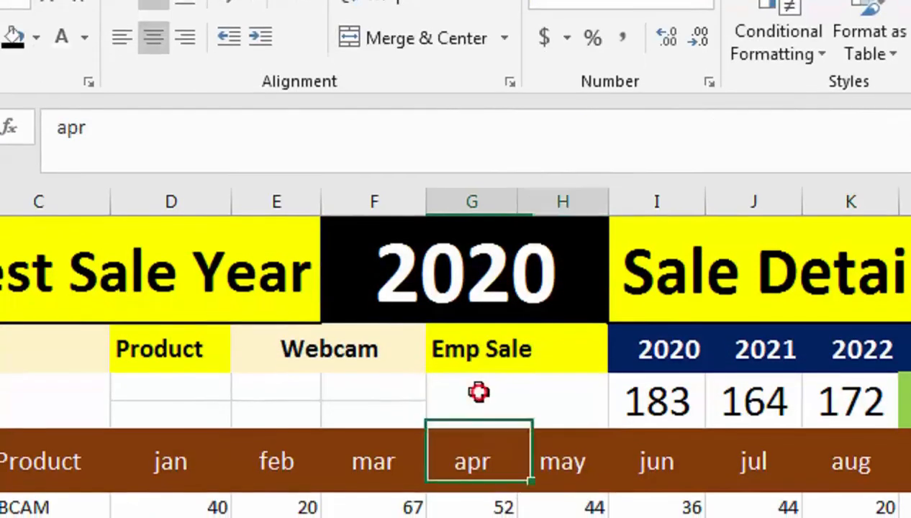
# Test the Emp Sale formula by setting the Emp Name filter in C4 to the employee shown in the first report row
pyautogui.click(479, 409)
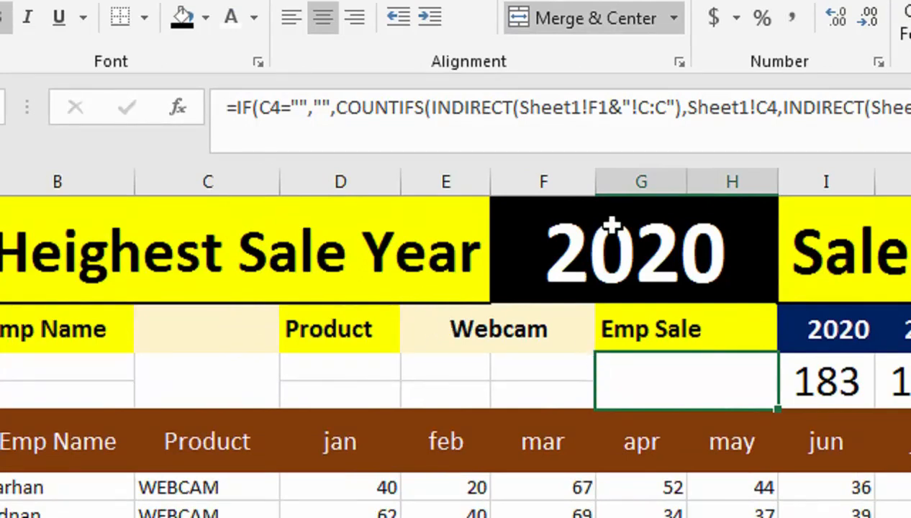
pyautogui.click(274, 332)
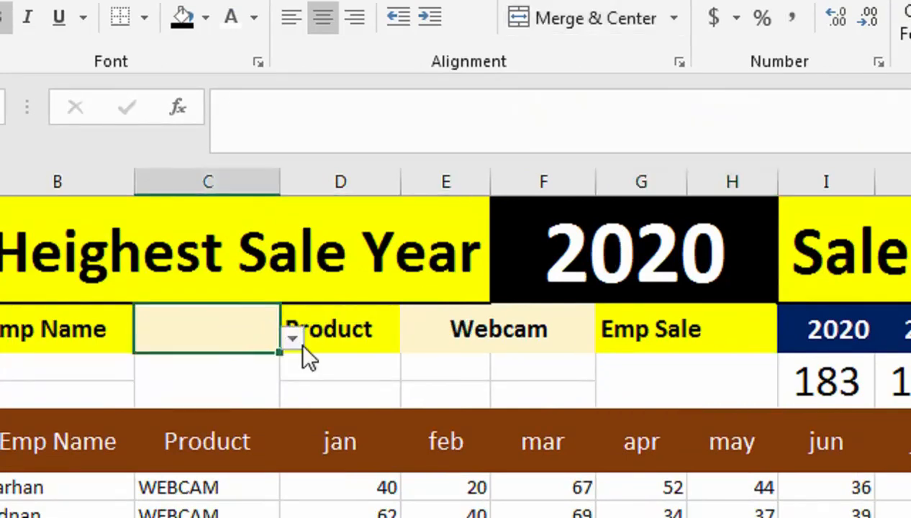
pyautogui.click(294, 339)
pyautogui.click(266, 371)
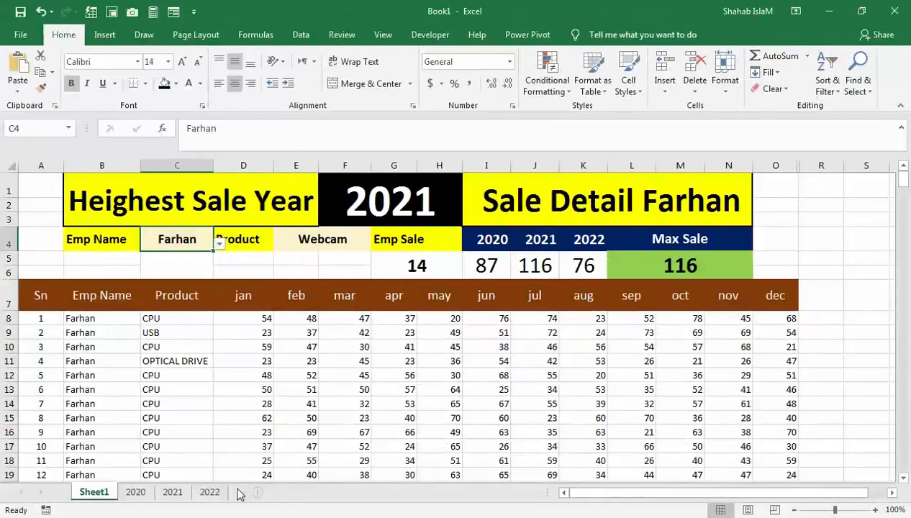
# Turn on filtering for the 2021 sheet's table and filter Emp Name to only the employee chosen in Sheet1's C4
pyautogui.click(188, 492)
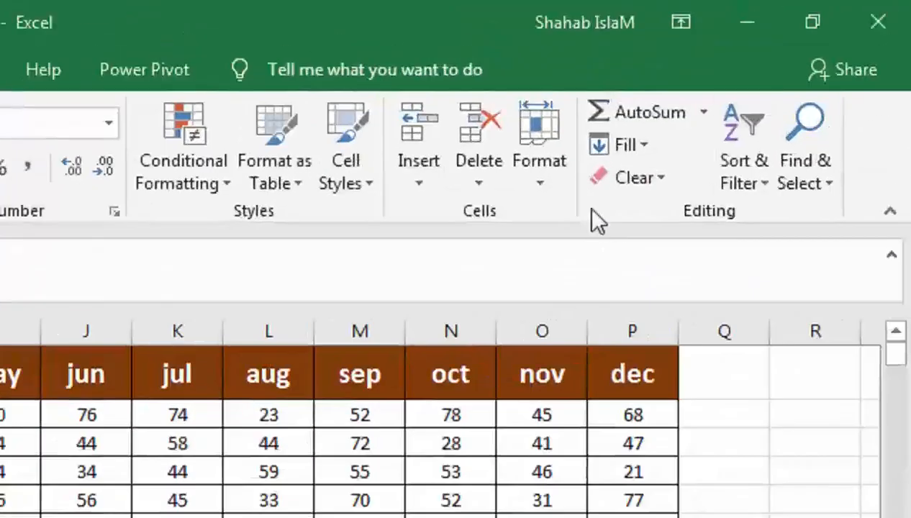
pyautogui.click(828, 79)
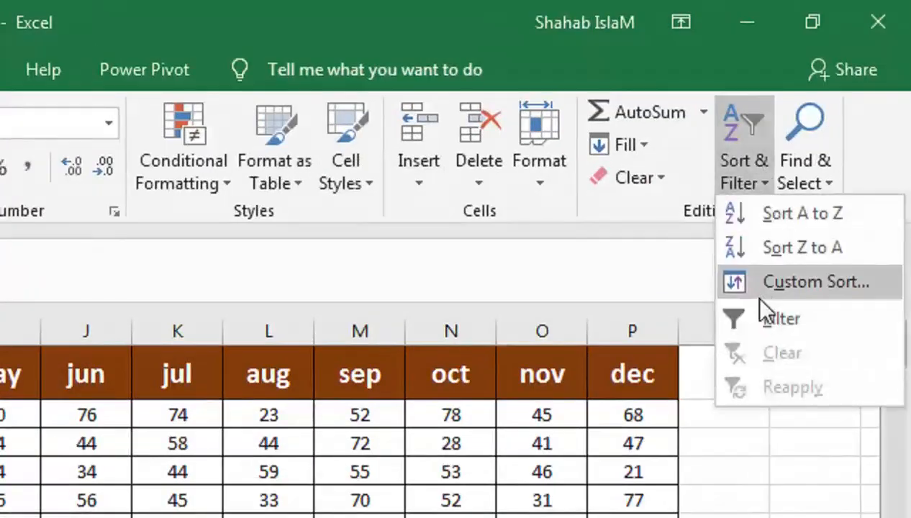
pyautogui.click(762, 317)
pyautogui.click(218, 248)
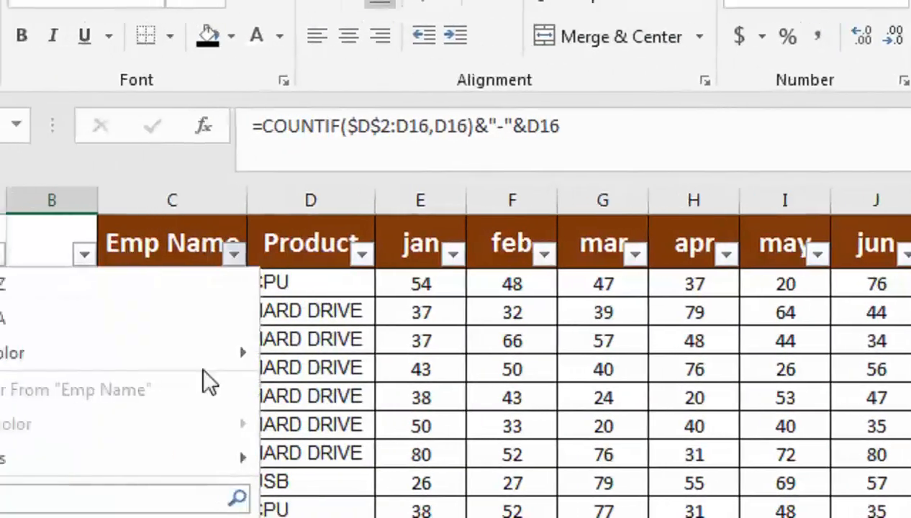
pyautogui.click(37, 417)
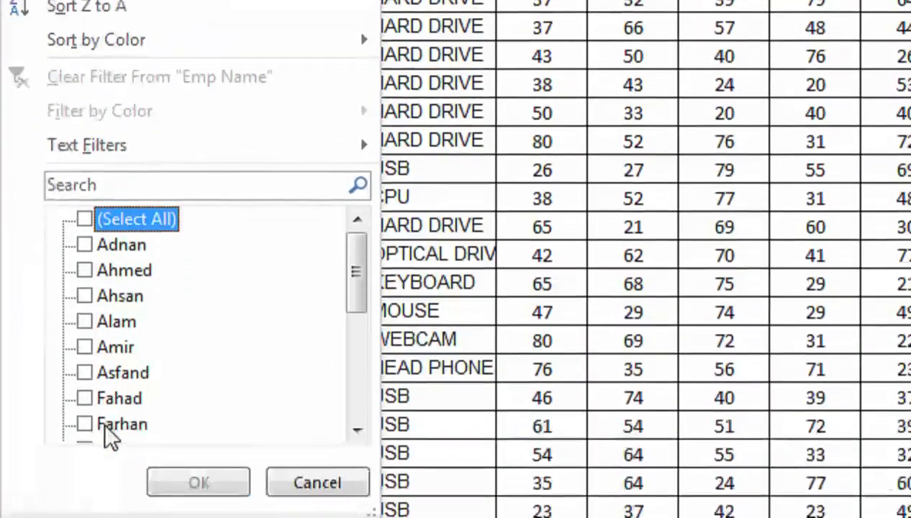
pyautogui.click(101, 488)
pyautogui.click(208, 517)
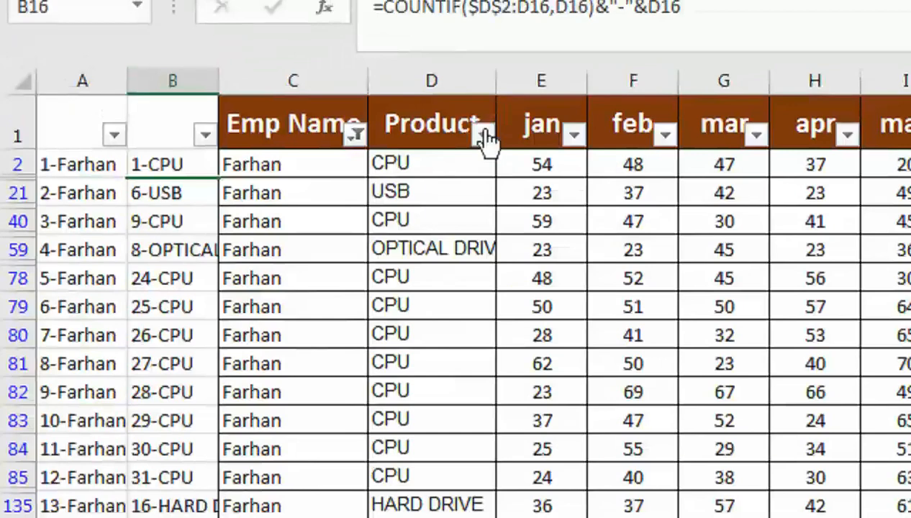
# Filter the Product column to WEBCAM only and select the matching Emp Name cells to count them
pyautogui.click(482, 108)
pyautogui.click(245, 384)
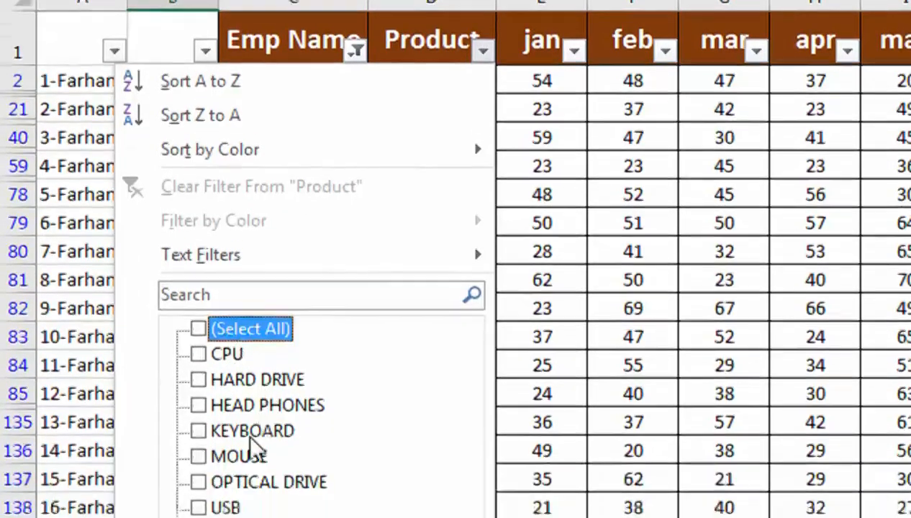
pyautogui.click(234, 430)
pyautogui.click(285, 426)
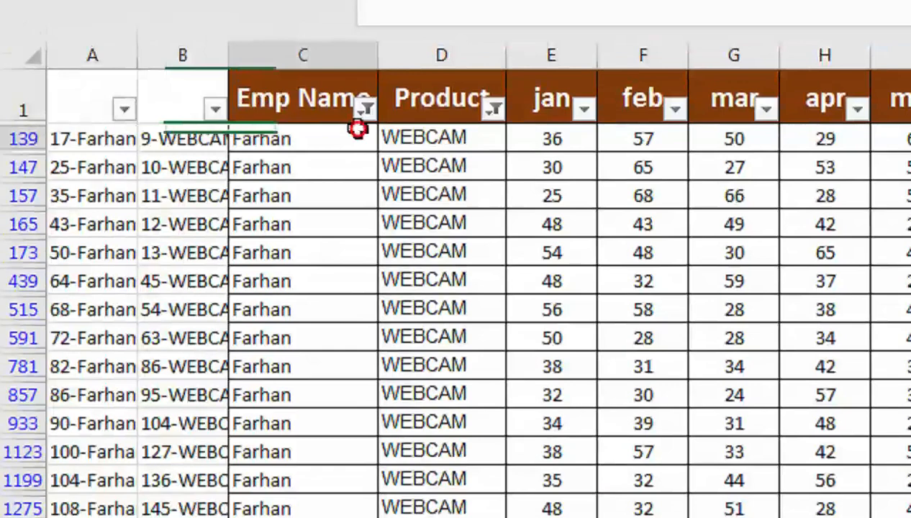
pyautogui.moveTo(357, 128); pyautogui.dragTo(343, 466)
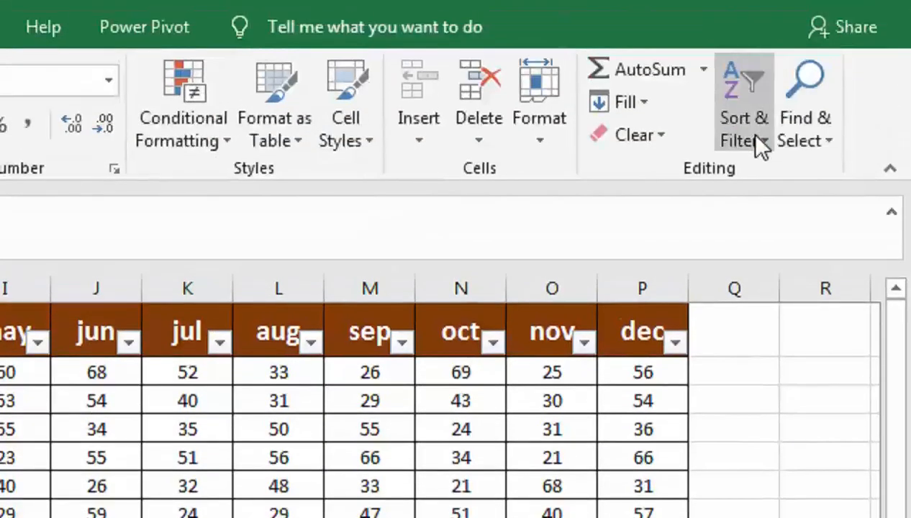
# Remove the filters from the 2021 sheet's table and return to the report on Sheet1
pyautogui.click(746, 132)
pyautogui.click(774, 276)
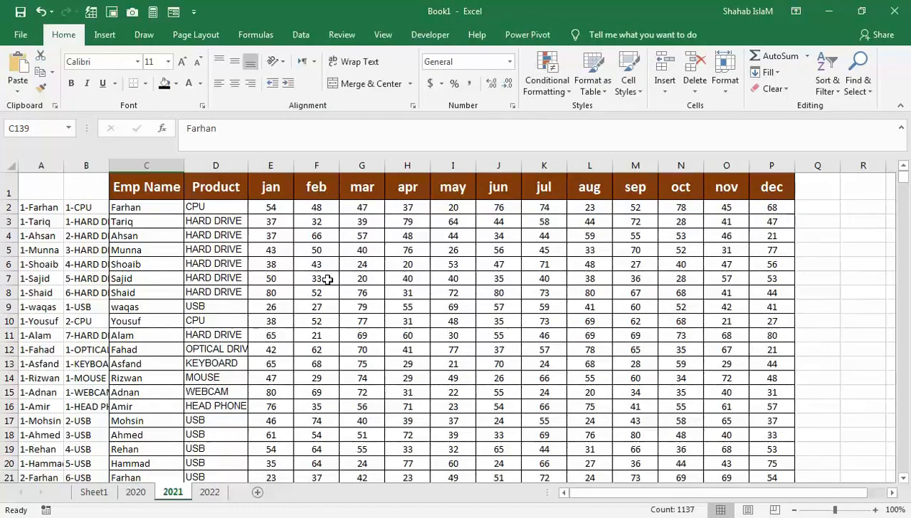
pyautogui.click(90, 492)
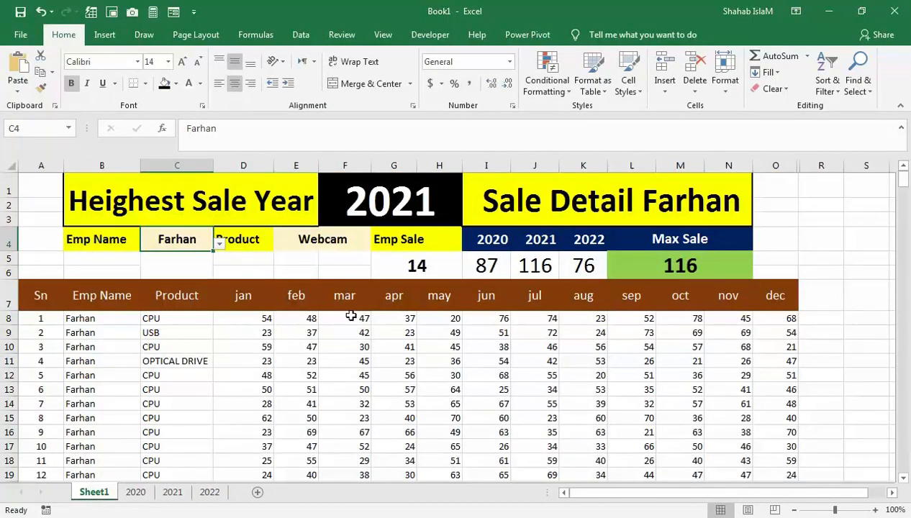